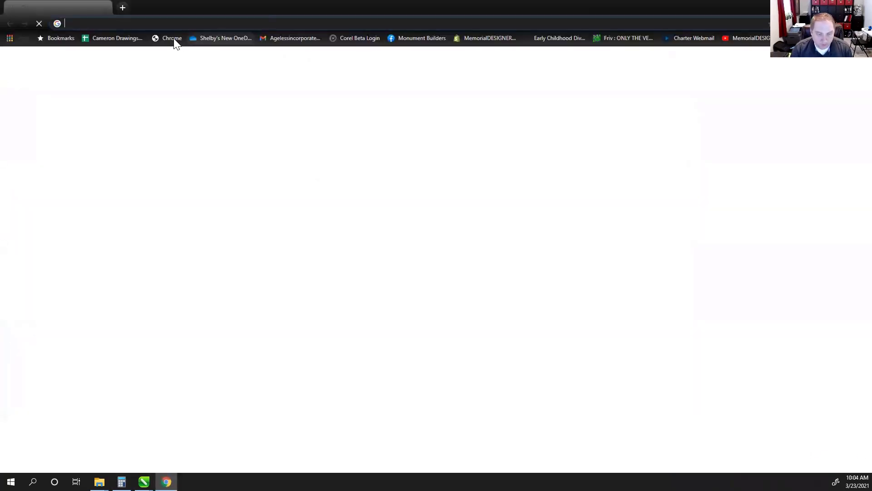
Go to YOUTUBE.COM and search for 'memorialdesigner'
text(YOUTUBE.COM)
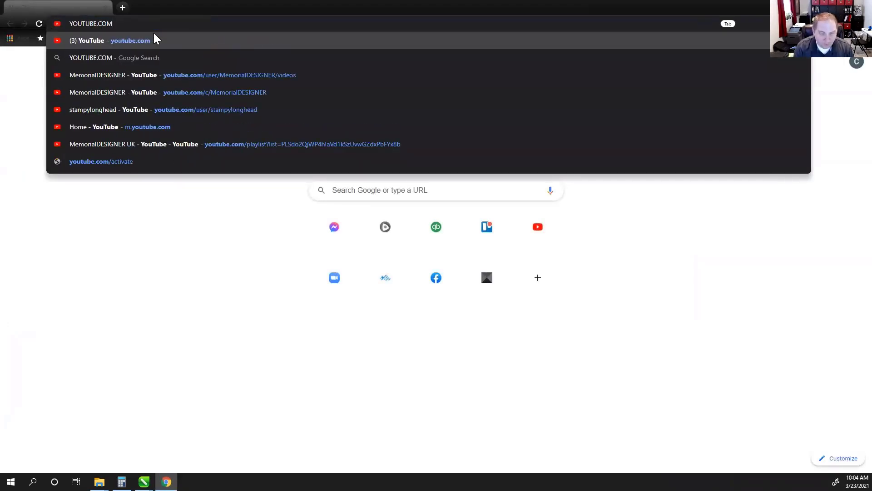
key(Return)
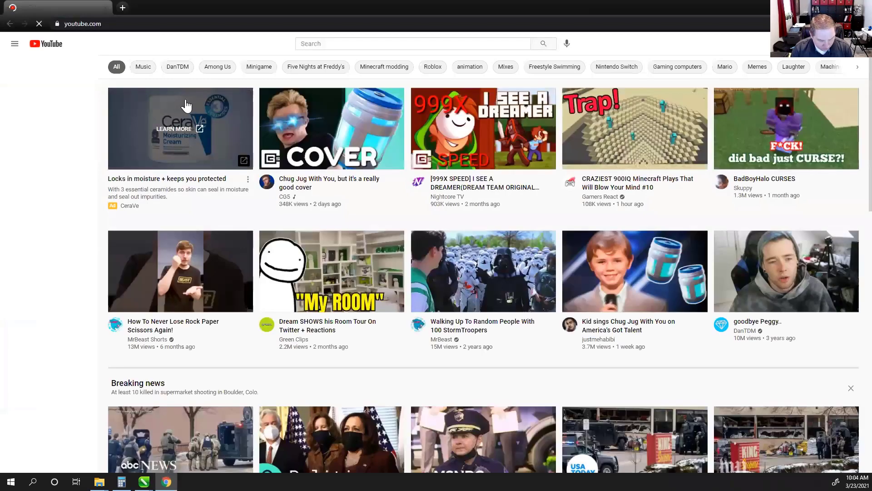
click(342, 46)
text(m)
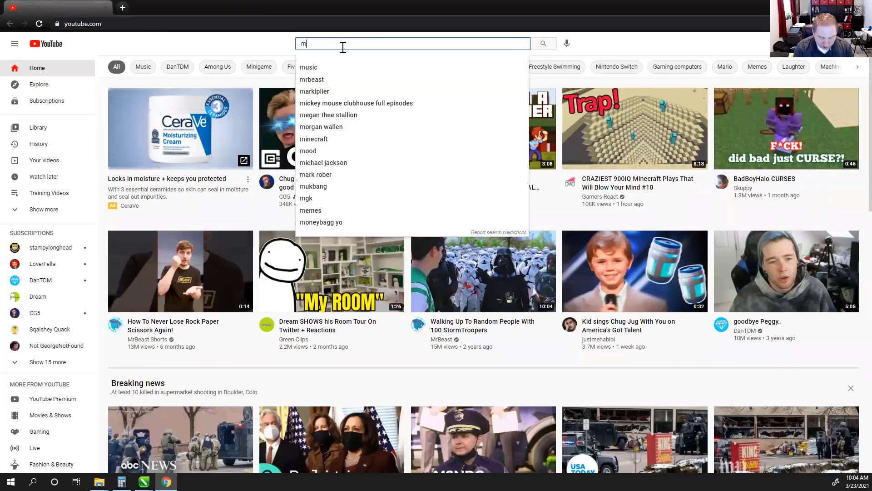
text(emorialdesigner)
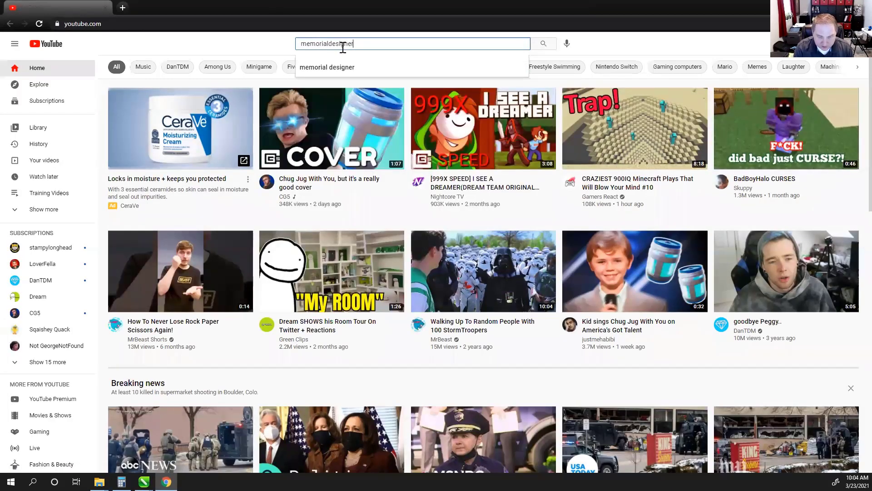
key(Return)
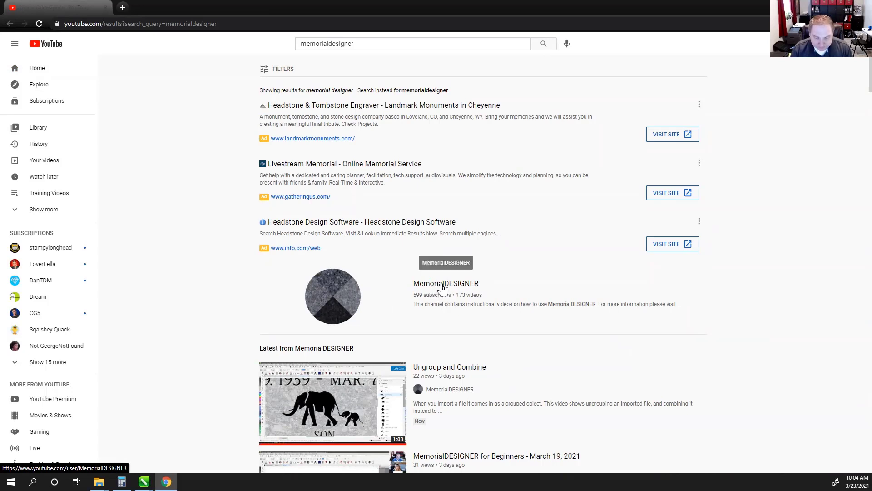
Open the MemorialDESIGNER channel's playlists and start the beginners webinar playlist
click(443, 287)
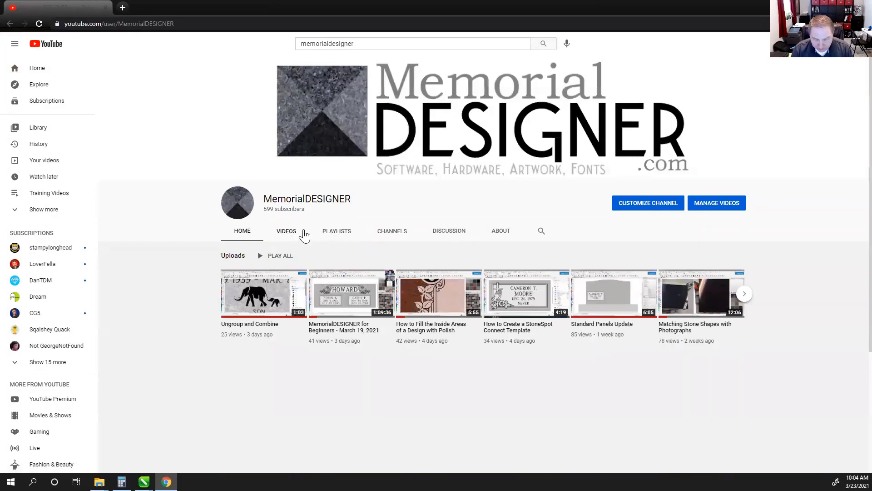
click(343, 236)
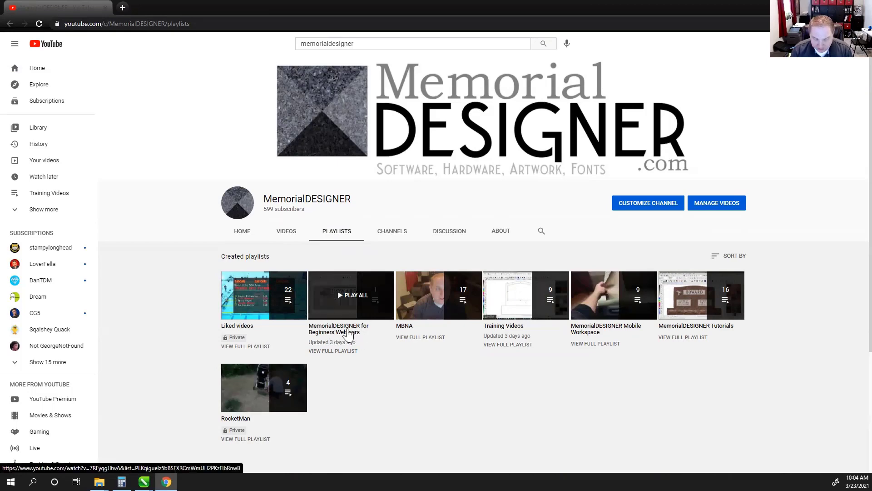
click(346, 333)
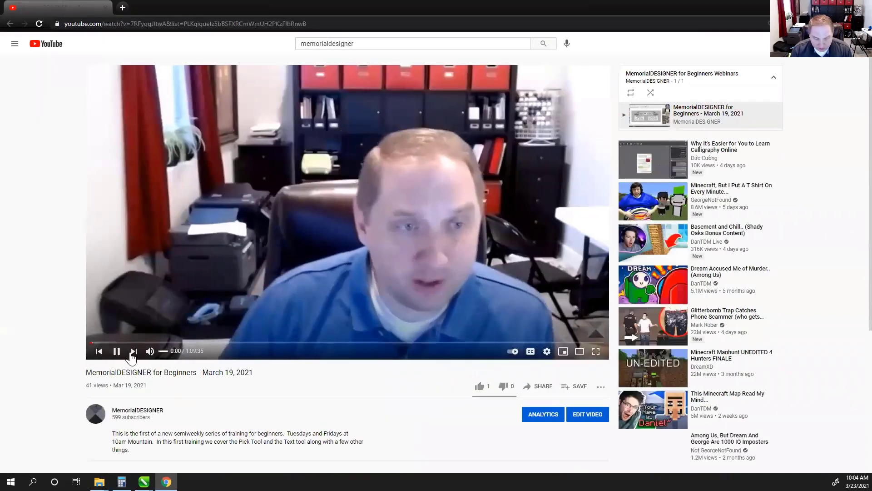
Pause the MemorialDESIGNER for Beginners webinar and close the browser to return to CorelDRAW
click(115, 355)
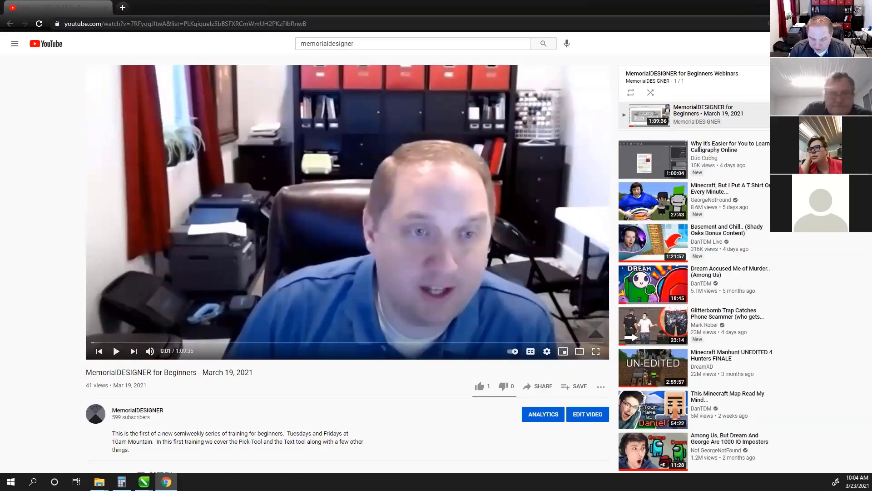
click(862, 6)
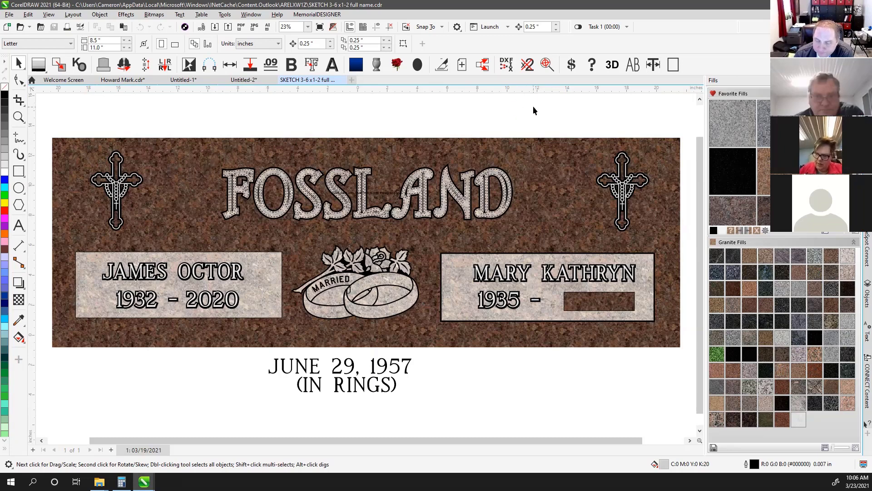
Show the granite fills in grayscale and zoom in on the FOSSLAND lettering
click(740, 230)
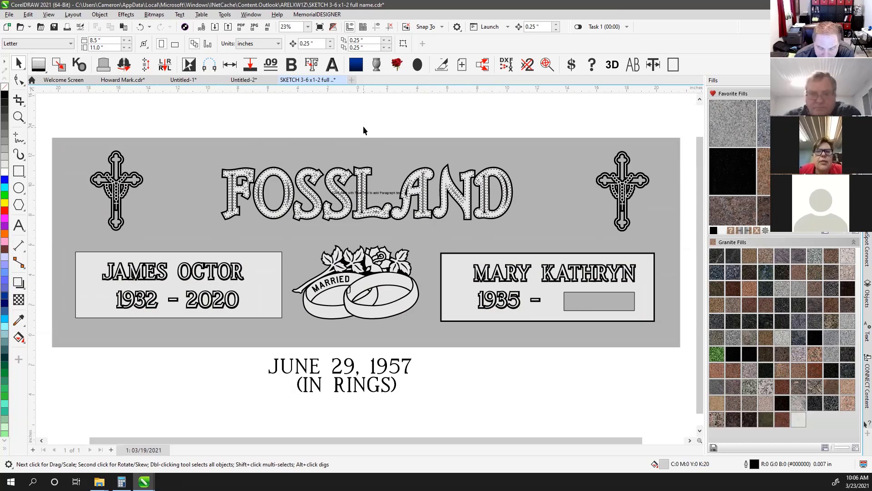
click(21, 117)
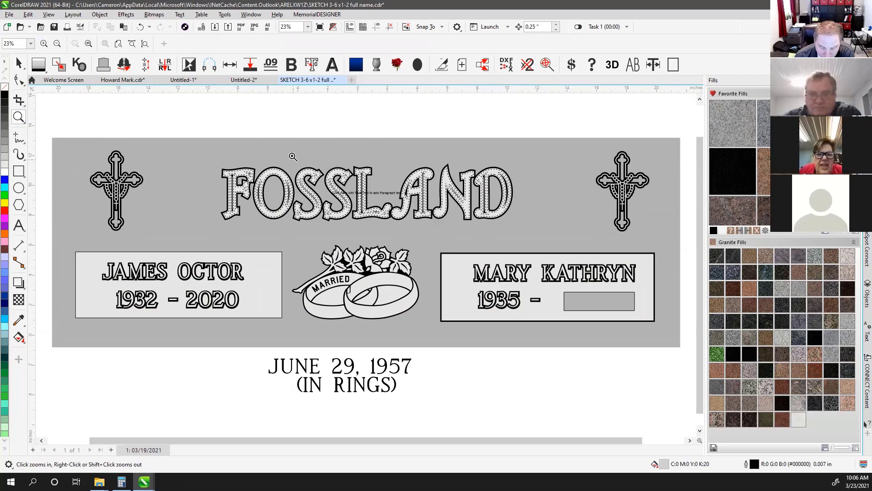
drag(292, 157, 423, 225)
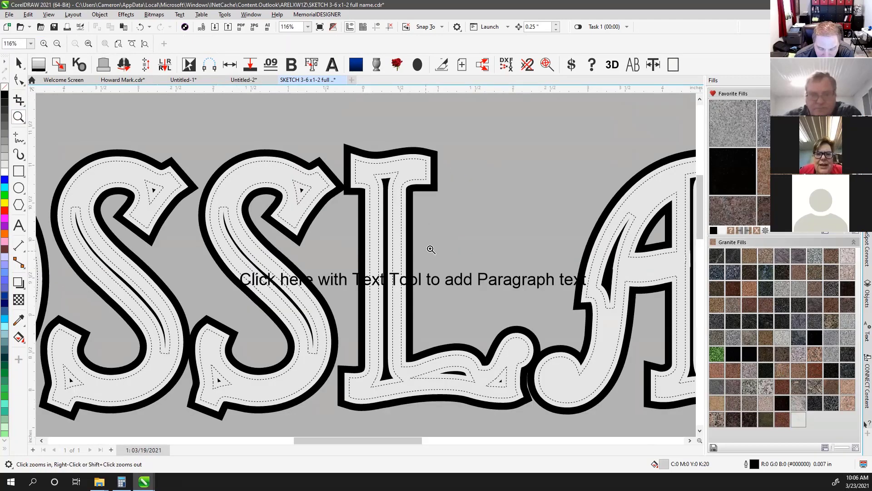
Select the grey background stone shape and drag it upward
click(18, 64)
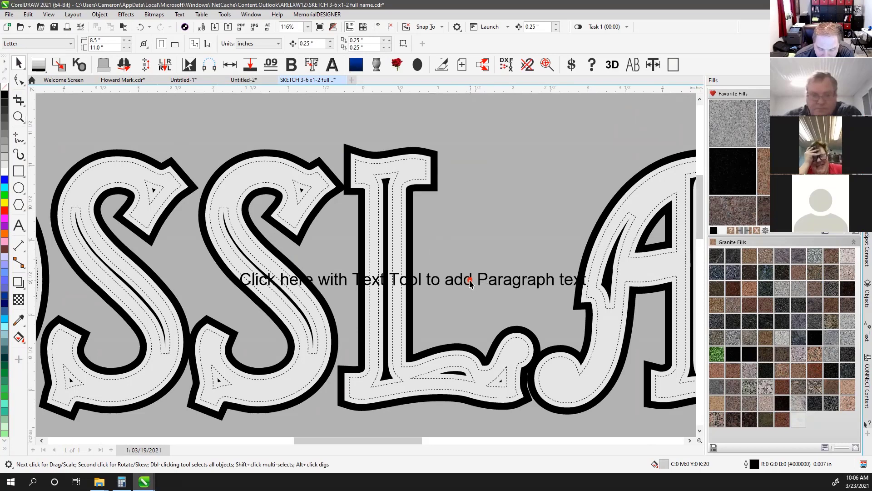
click(471, 278)
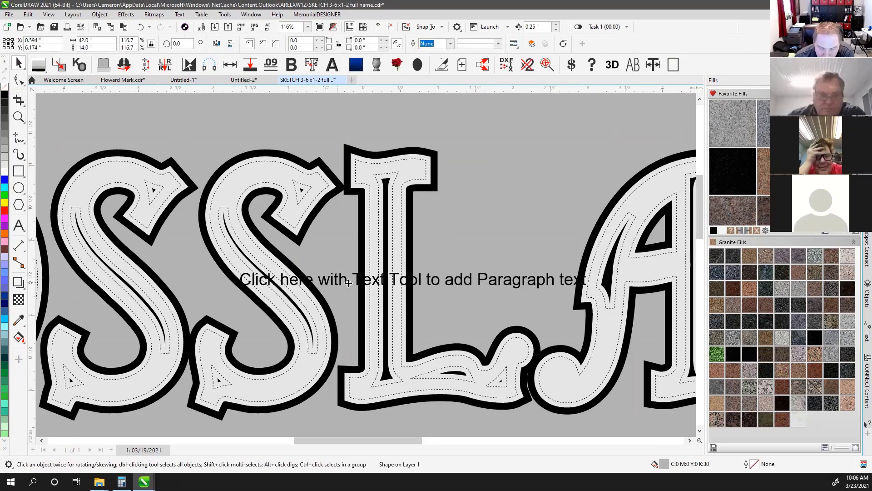
scroll(365, 263, down, 3)
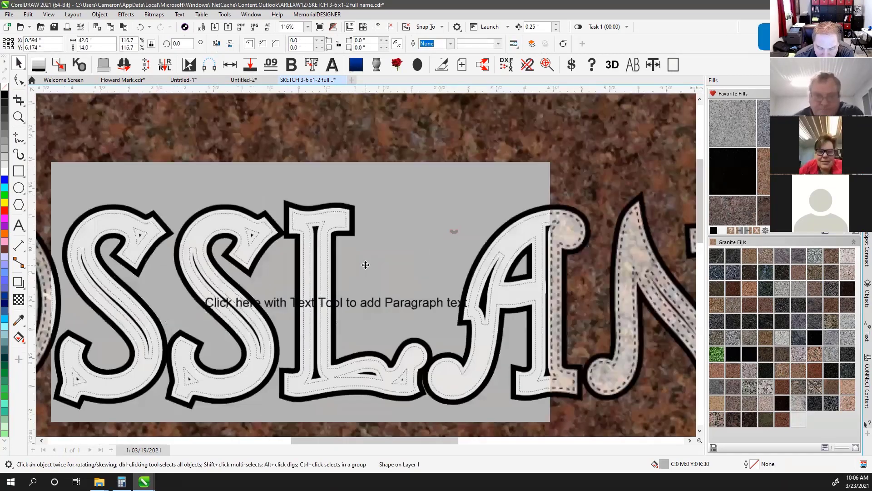
scroll(366, 263, down, 2)
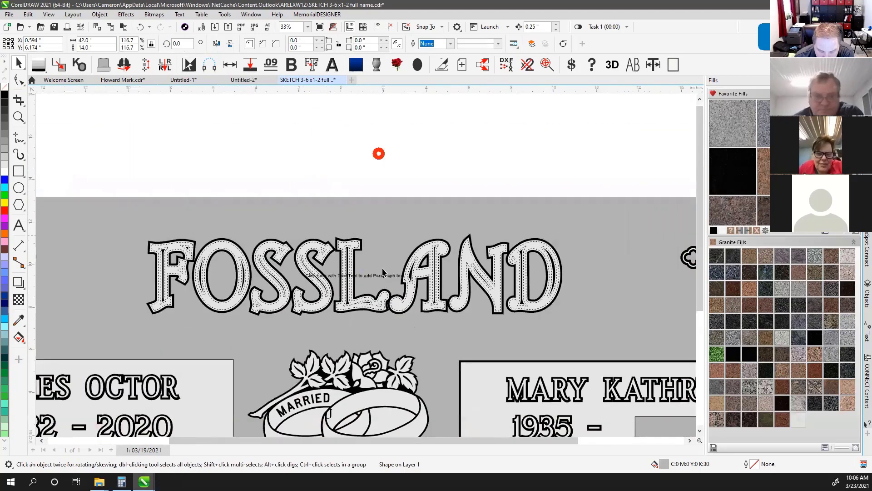
click(376, 276)
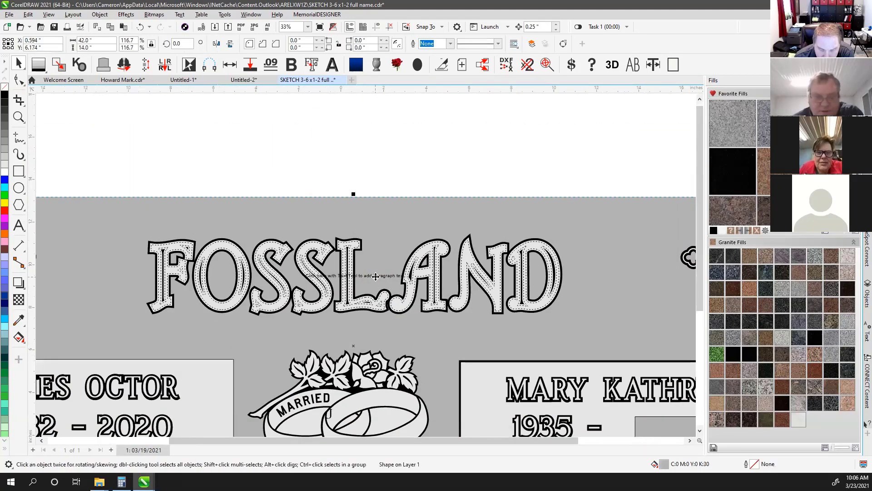
drag(376, 277, 382, 182)
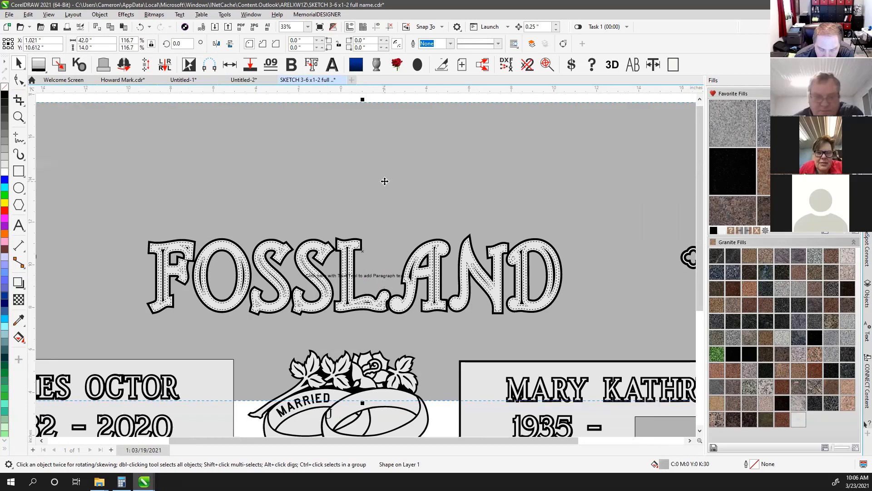
Undo the background shape move and deselect it
click(141, 27)
click(293, 138)
scroll(246, 243, up, 5)
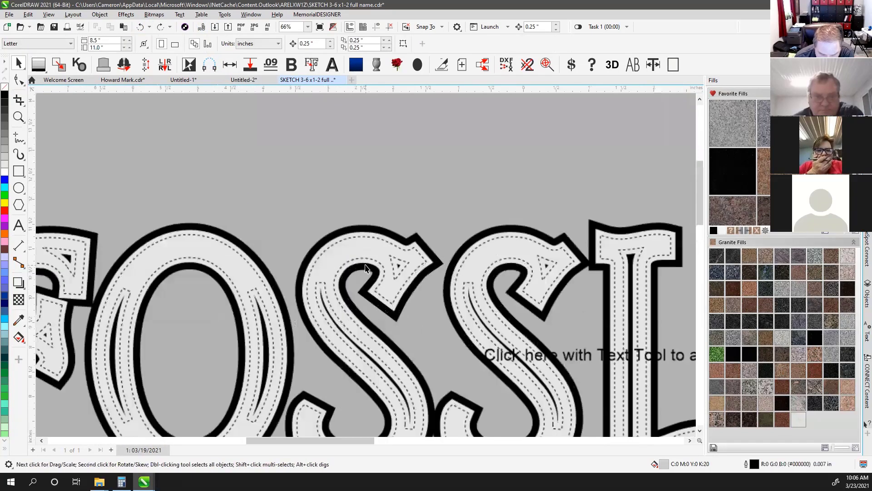
Stretch FOSSLAND taller at top and bottom, then undo both stretches
click(369, 237)
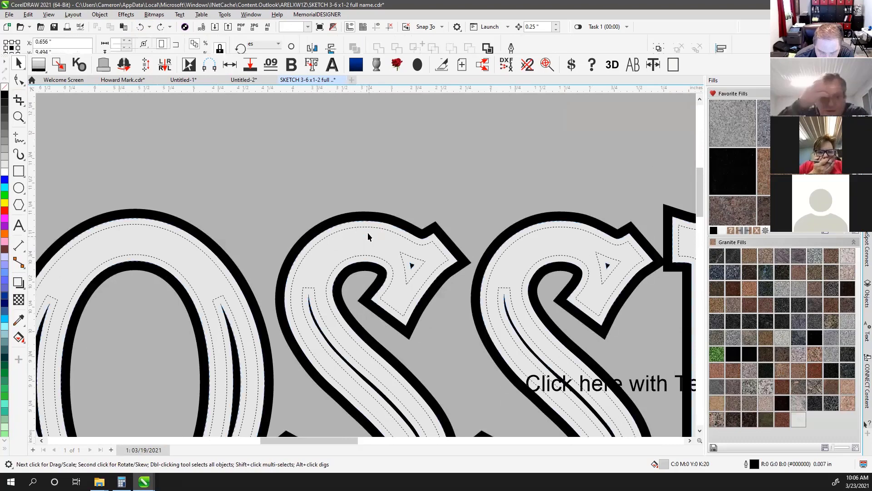
scroll(366, 264, down, 2)
scroll(365, 264, down, 2)
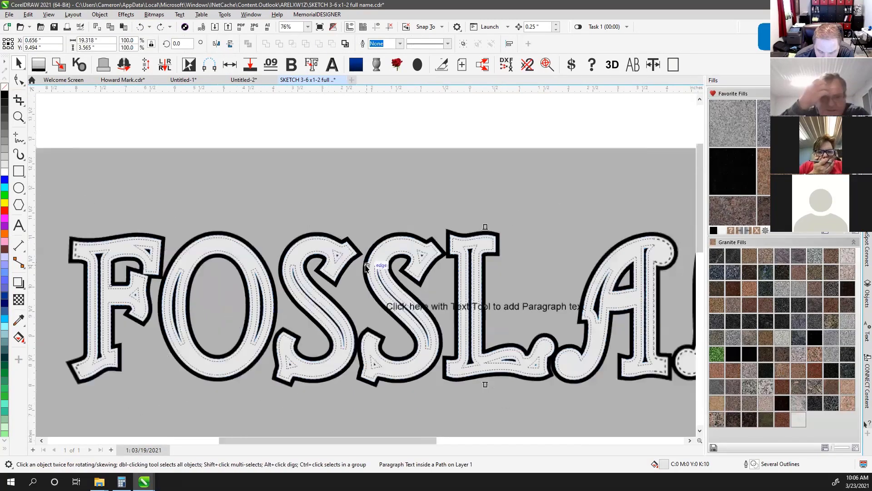
scroll(396, 252, up, 3)
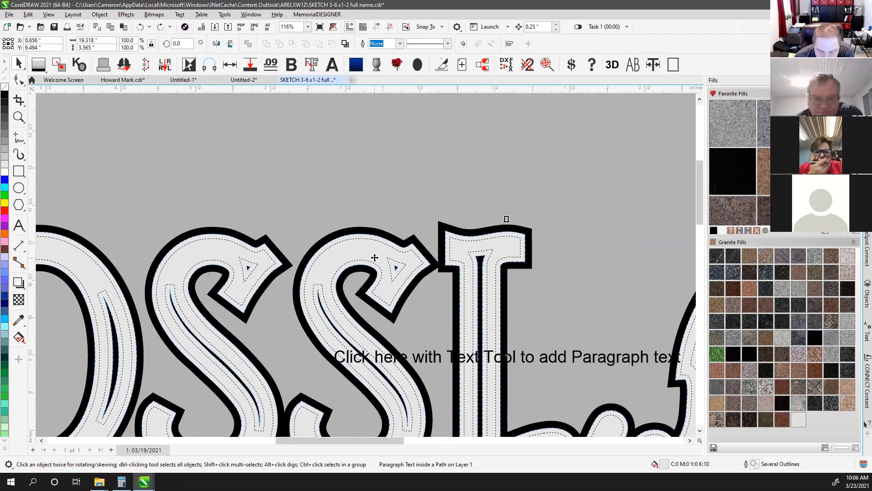
scroll(374, 257, down, 2)
scroll(366, 265, down, 1)
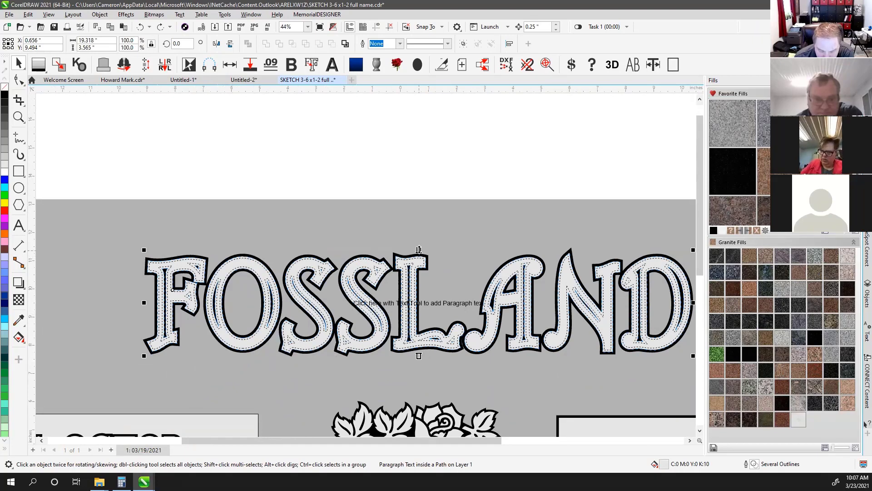
drag(418, 249, 419, 112)
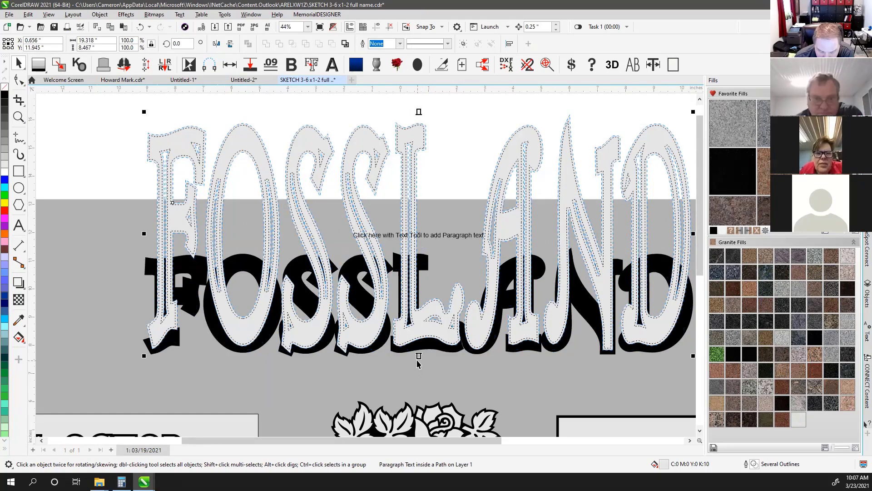
drag(418, 356, 419, 396)
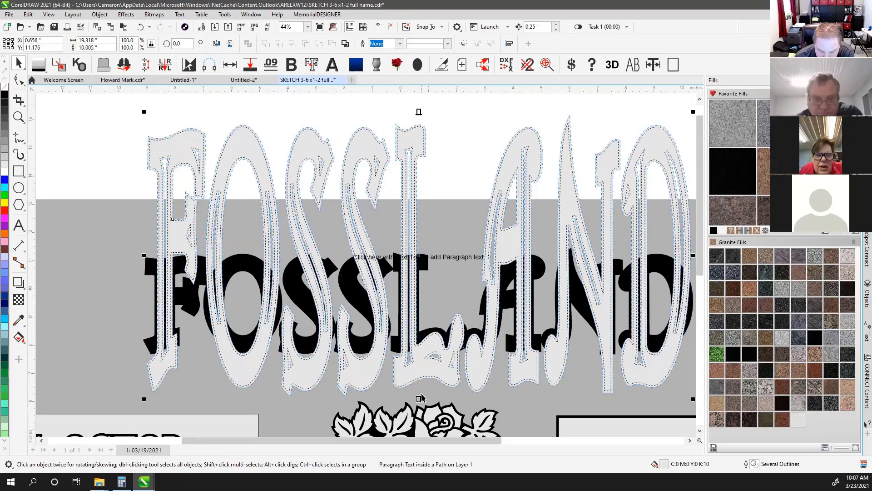
click(140, 27)
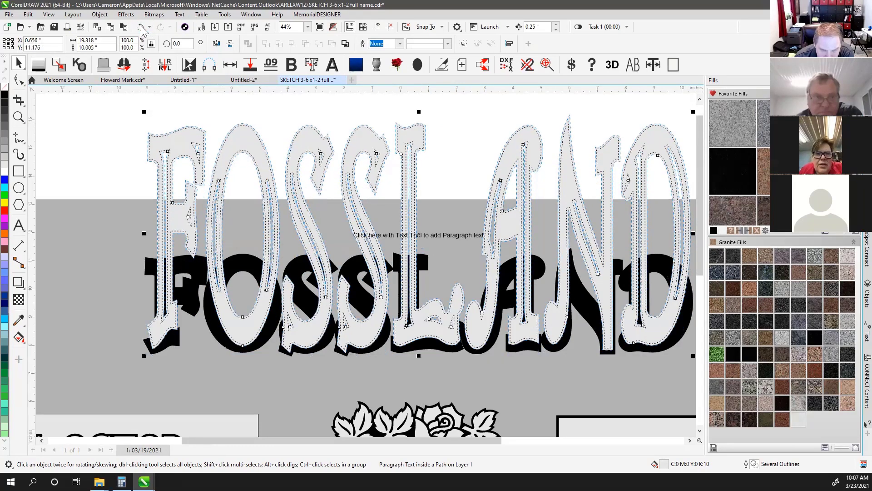
click(141, 26)
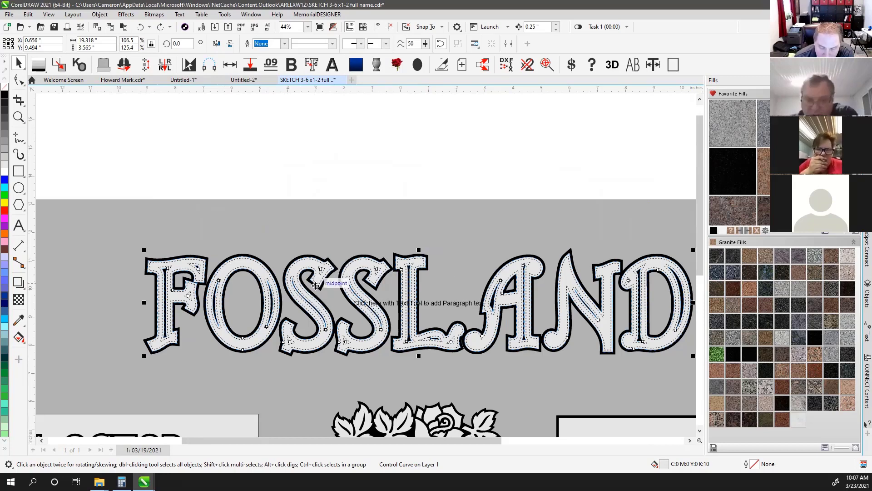
Break the paragraph text apart from the FOSSLAND lettering path via its context menu
click(180, 14)
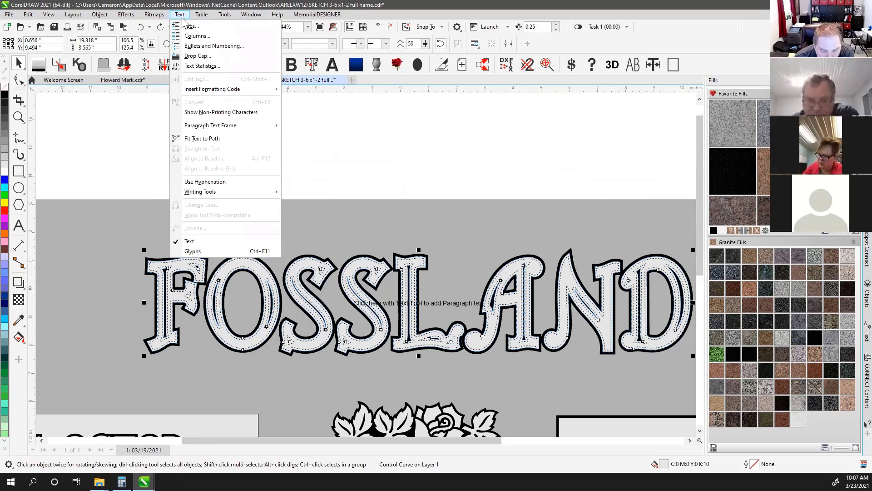
click(253, 9)
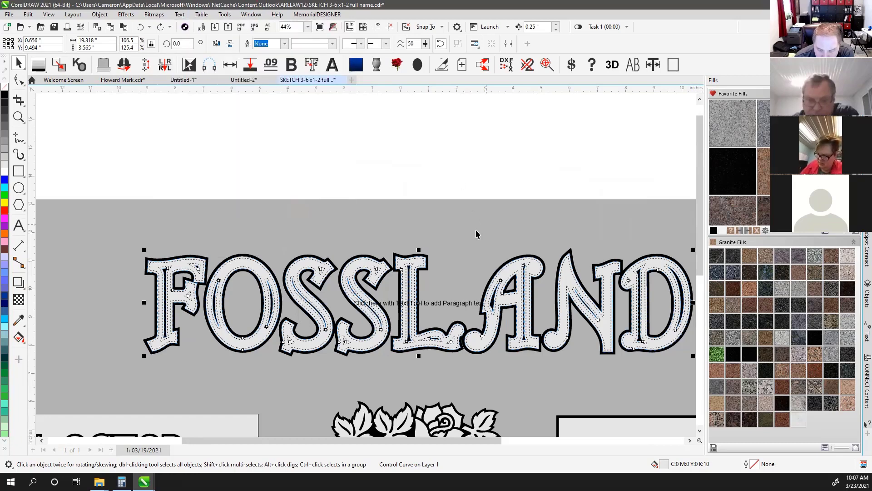
right_click(403, 264)
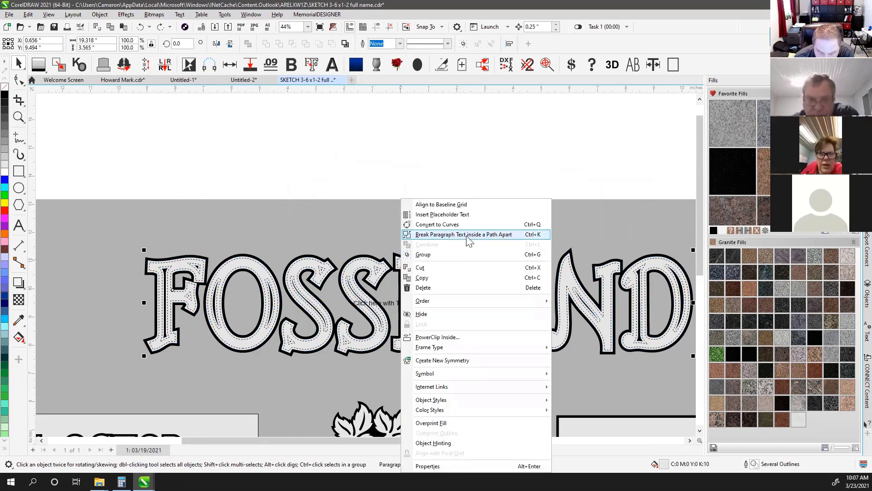
click(534, 234)
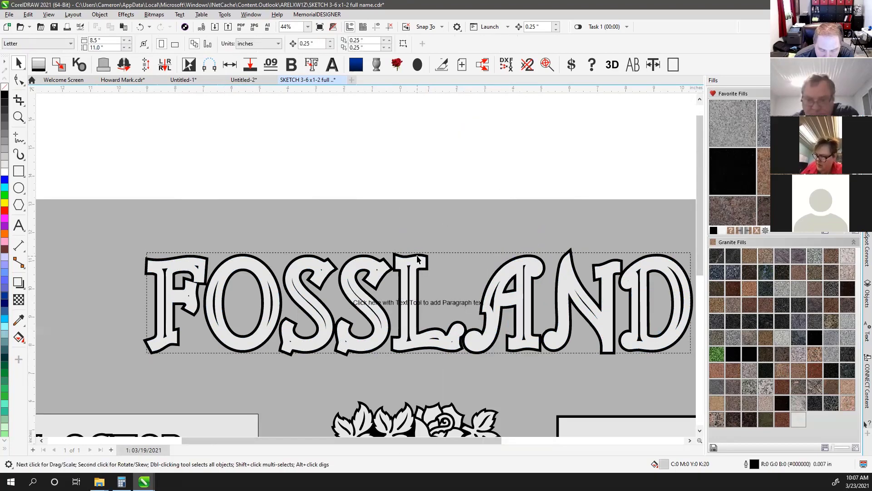
Select the leftover empty paragraph text frame and delete it
click(431, 253)
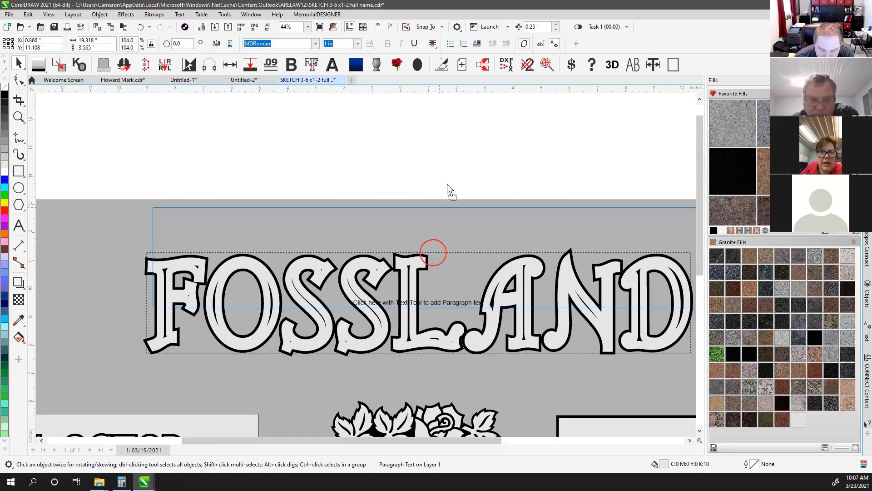
drag(447, 185, 431, 113)
key(Delete)
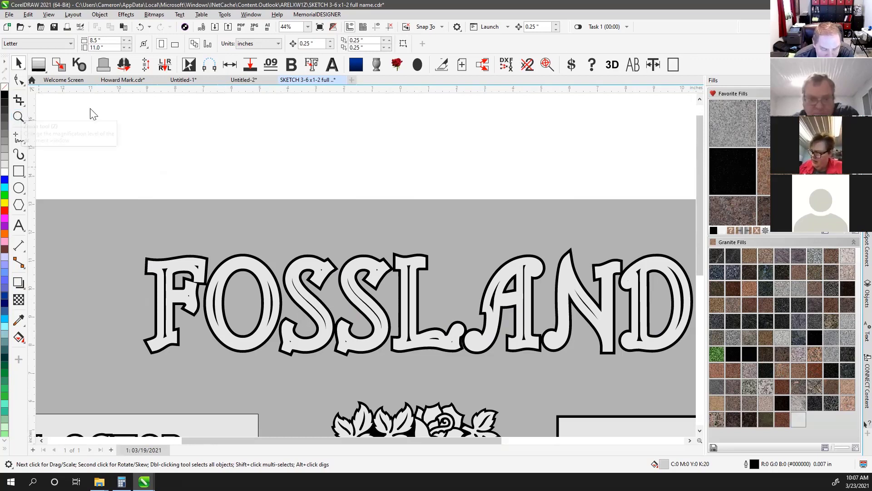
With the Text tool, place a new paragraph text frame inside the FOSSLAND letter shapes
click(21, 223)
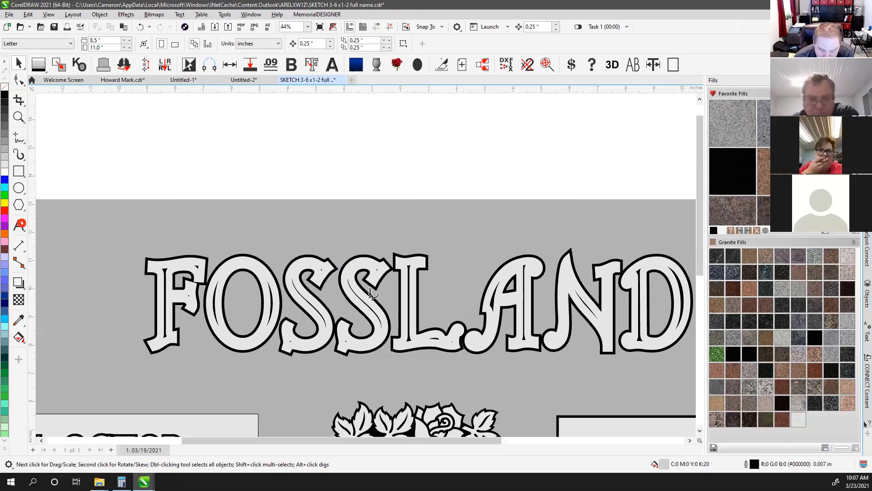
scroll(372, 294, up, 2)
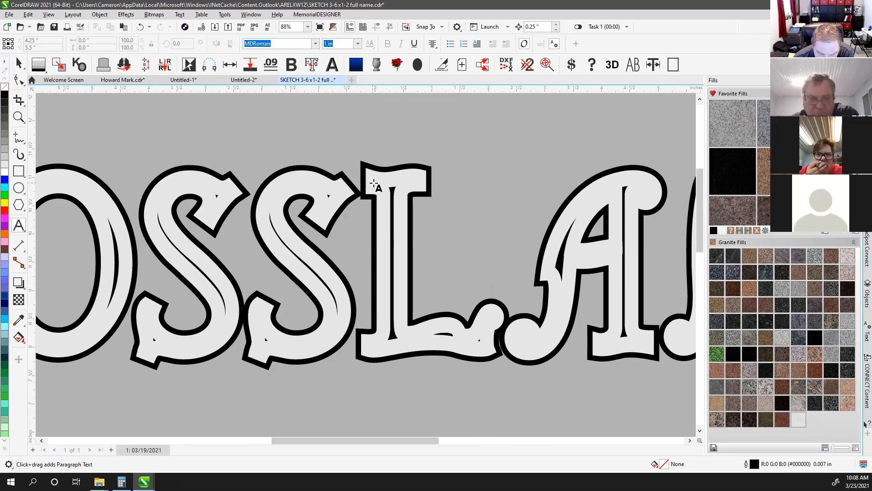
scroll(367, 263, up, 1)
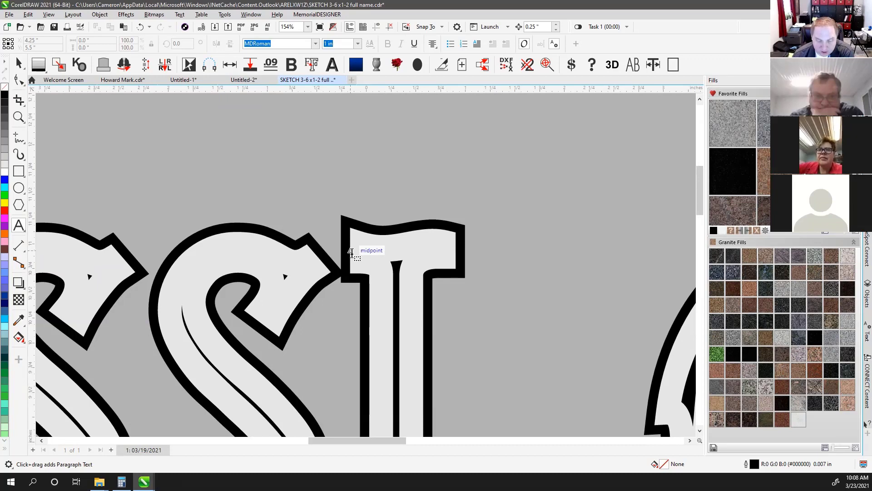
click(352, 252)
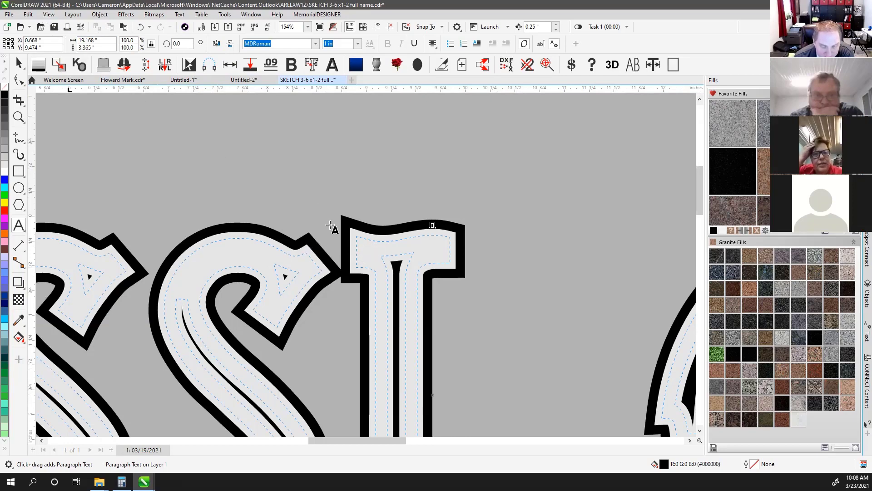
scroll(371, 275, down, 5)
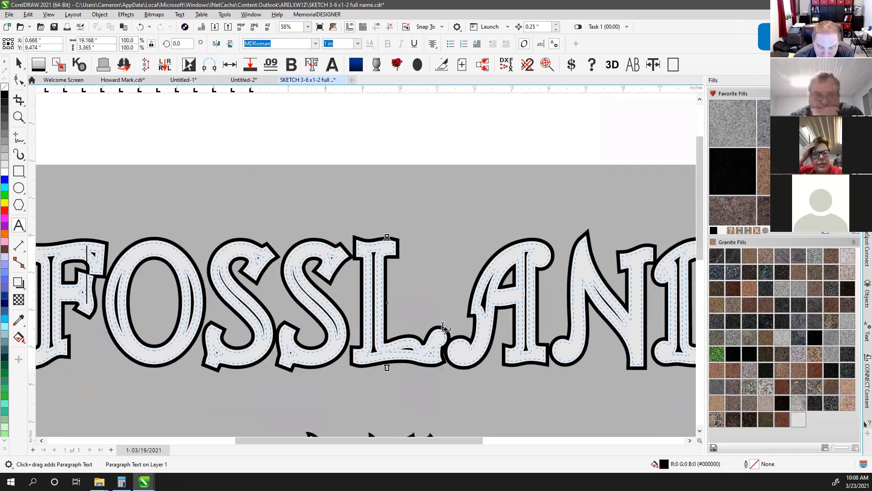
Undo the inner text frame, reseat the white FOSSLAND lettering, and zoom to fit the headstone
click(140, 26)
click(317, 127)
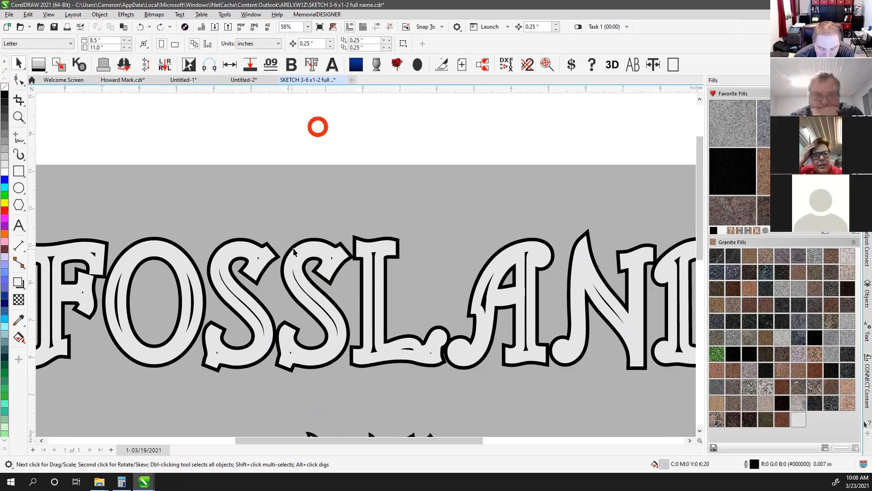
click(311, 251)
drag(313, 249, 351, 157)
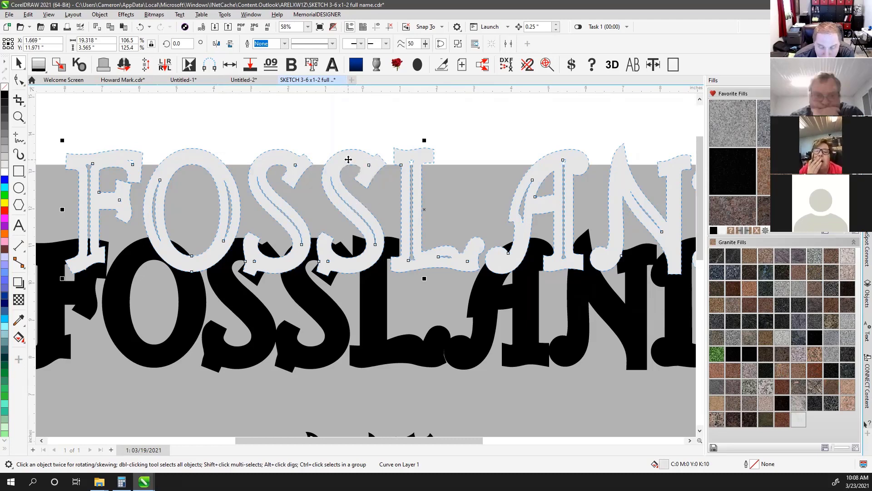
drag(350, 162, 313, 255)
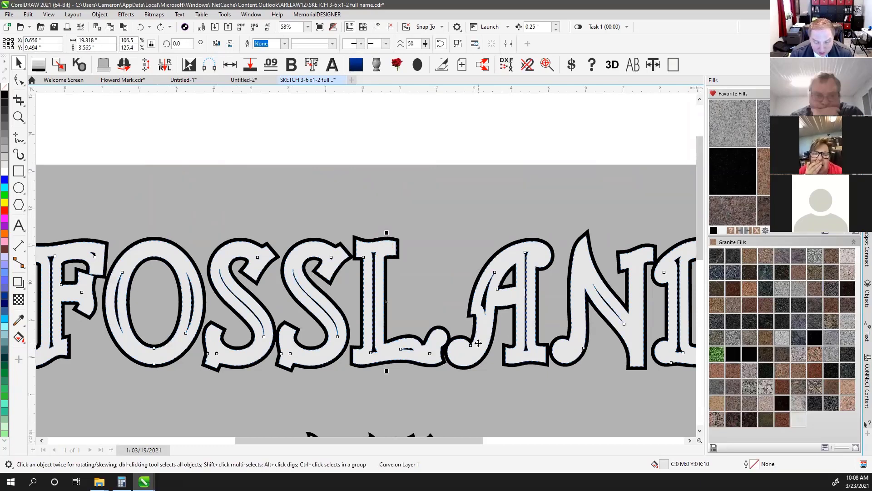
click(383, 123)
key(F4)
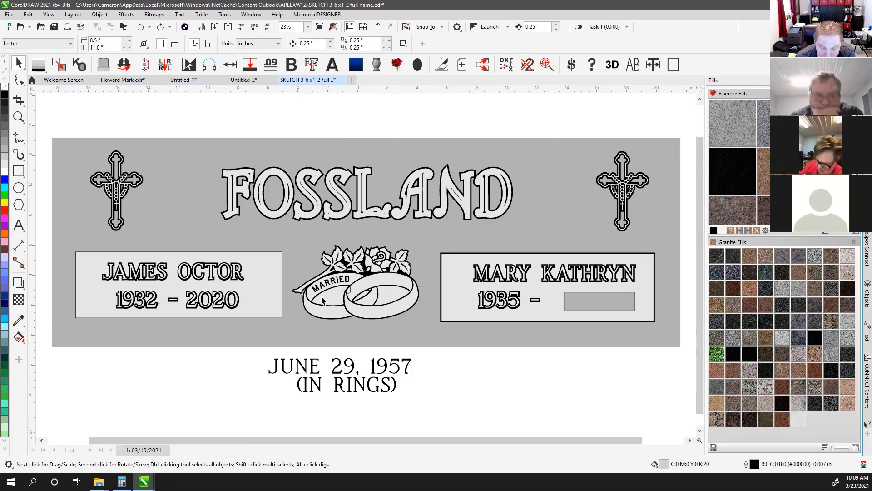
Select the stray J text object and delete it
scroll(345, 302, up, 3)
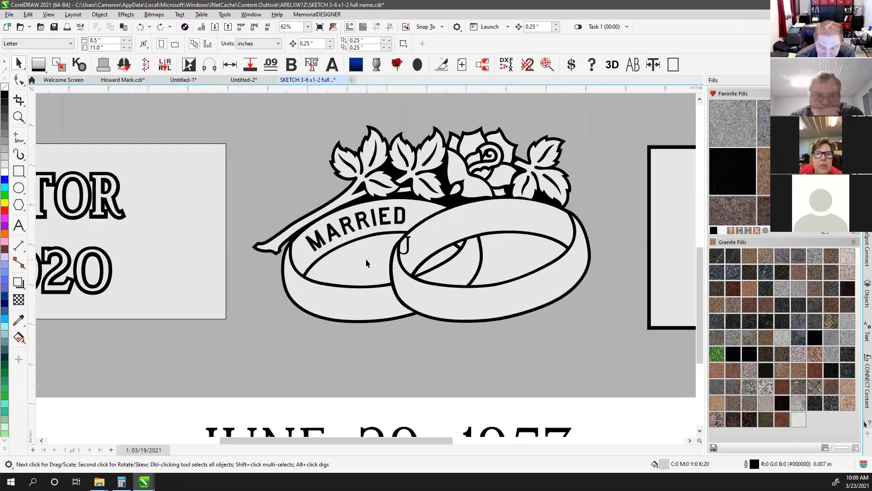
click(408, 247)
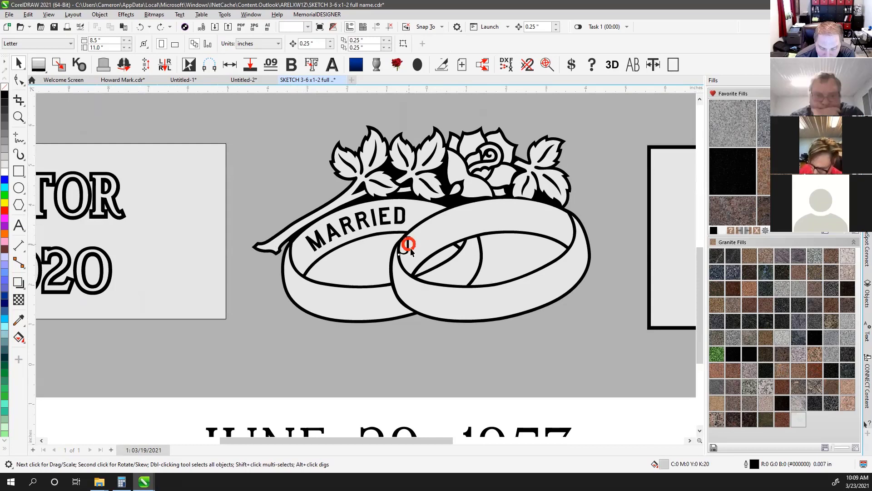
drag(409, 247, 469, 230)
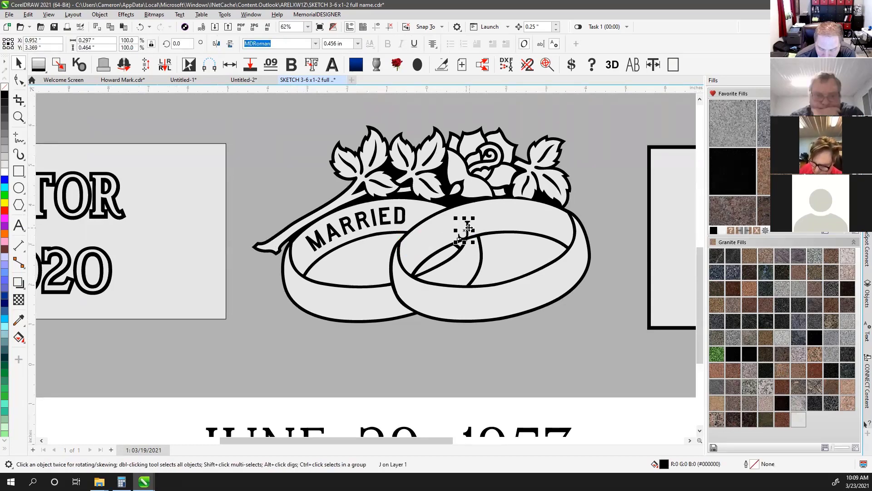
key(Delete)
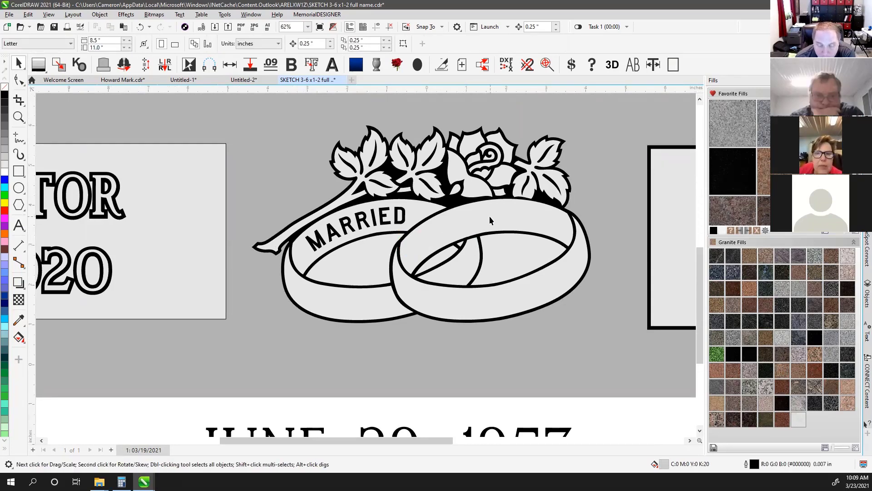
Knock out the enclosed areas inside the left and right wedding rings
click(79, 65)
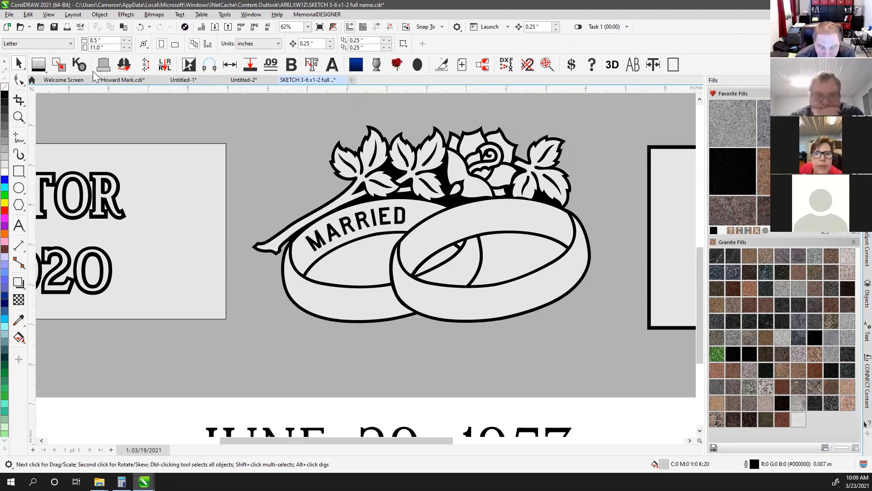
click(365, 264)
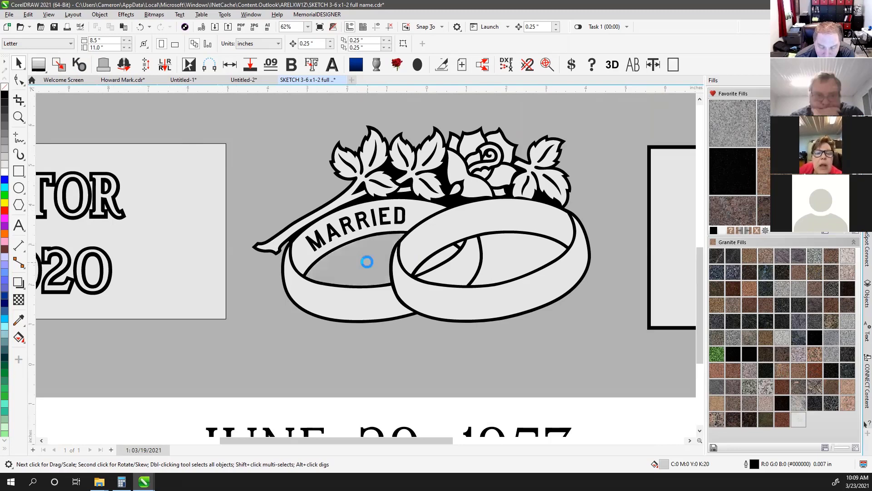
click(444, 254)
click(503, 261)
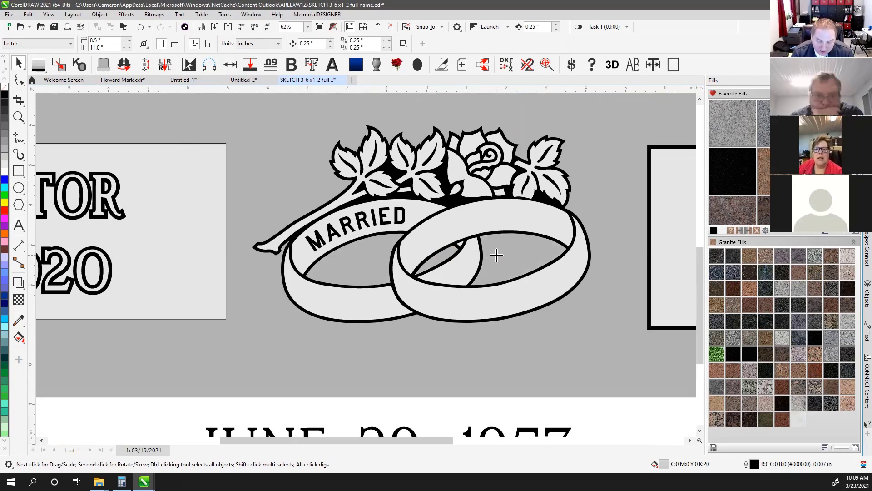
click(496, 255)
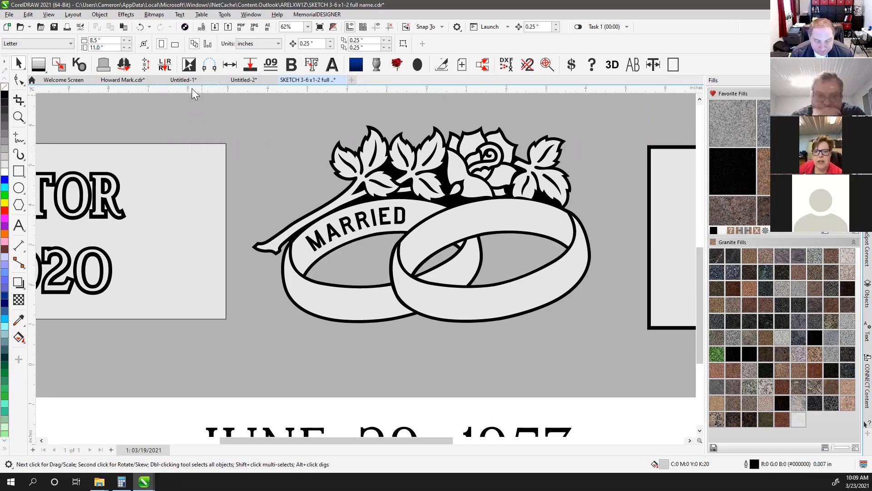
Cancel the pending knock-out and clear the rings selection
click(79, 66)
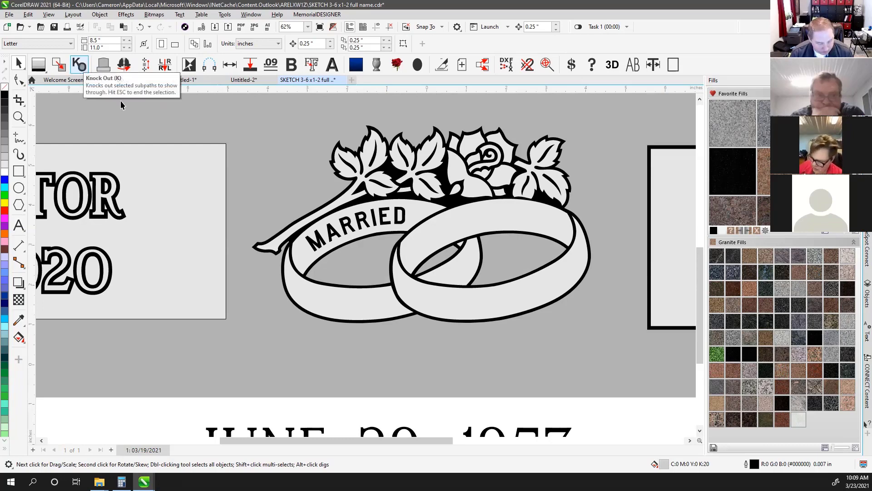
click(483, 299)
key(Escape)
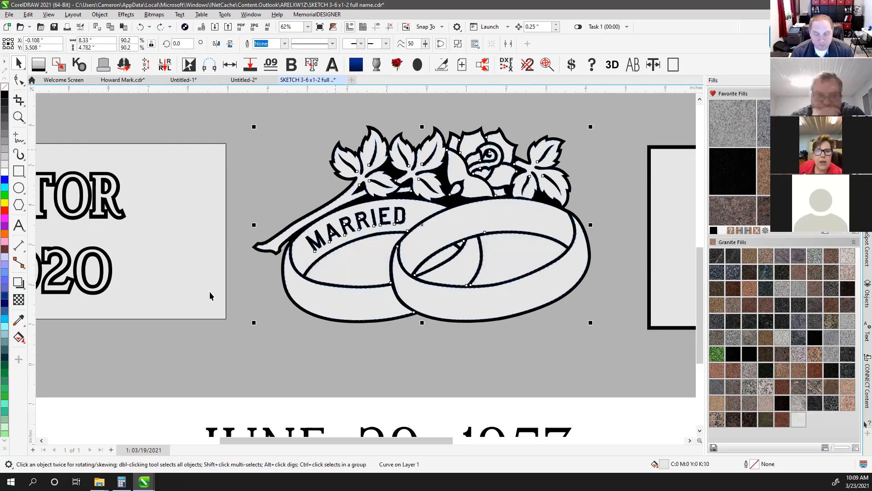
click(218, 394)
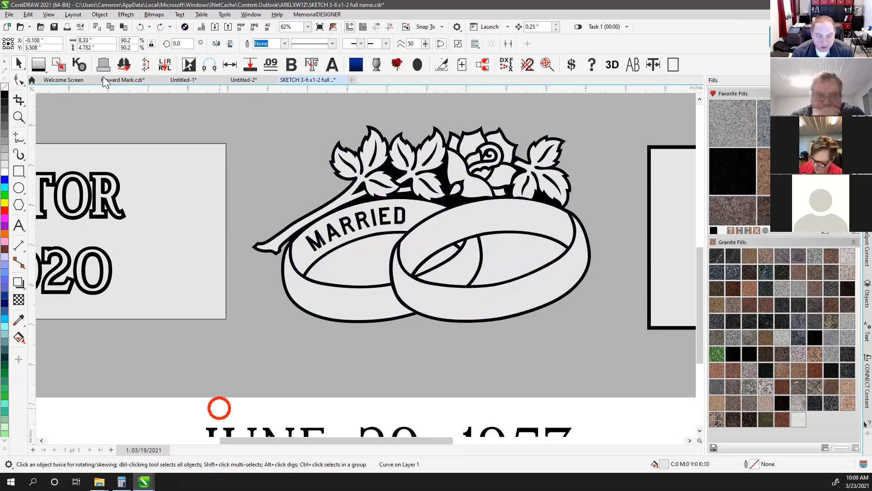
Knock out the insides of the left and right rings to show the grey stone
click(81, 66)
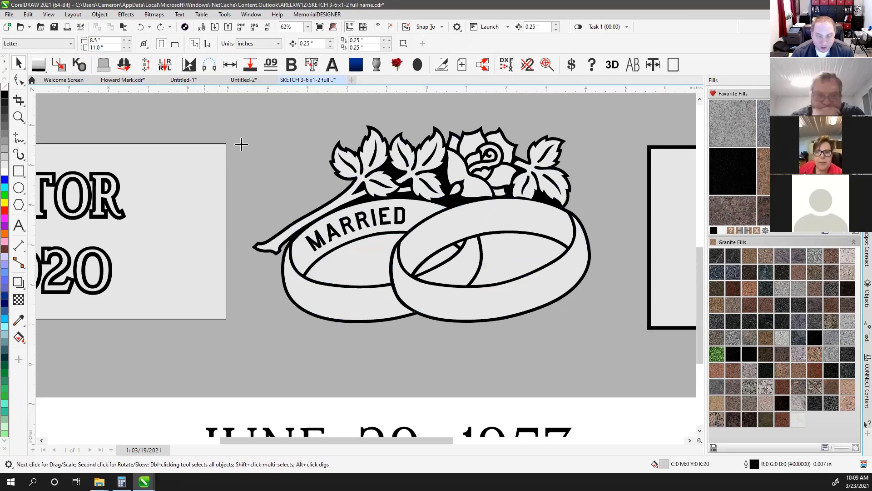
click(364, 262)
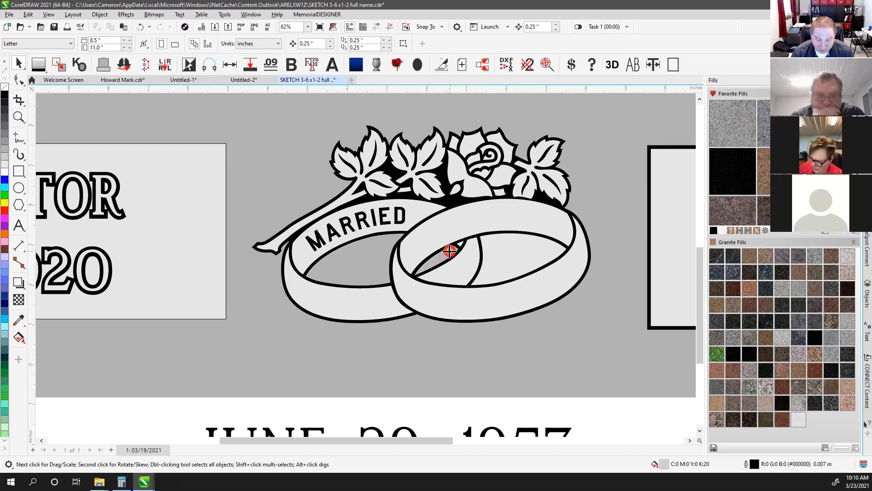
click(545, 250)
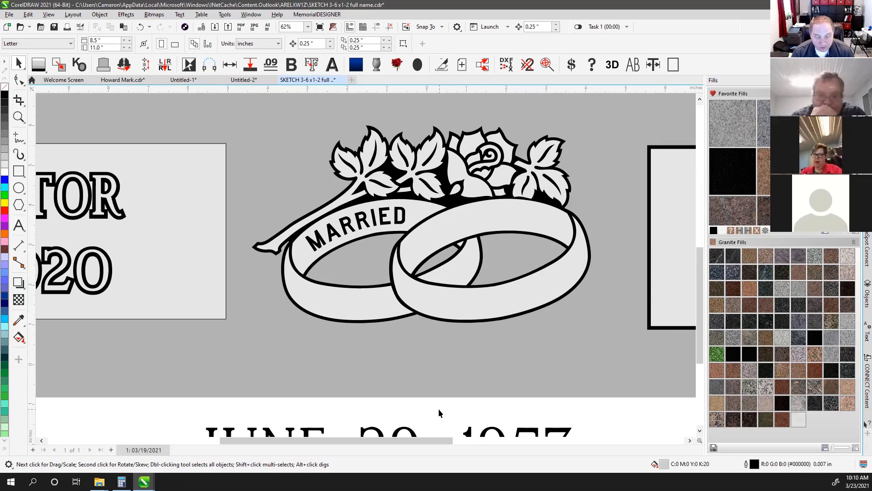
Select both ring objects and drag them up toward FOSSLAND
scroll(420, 223, down, 2)
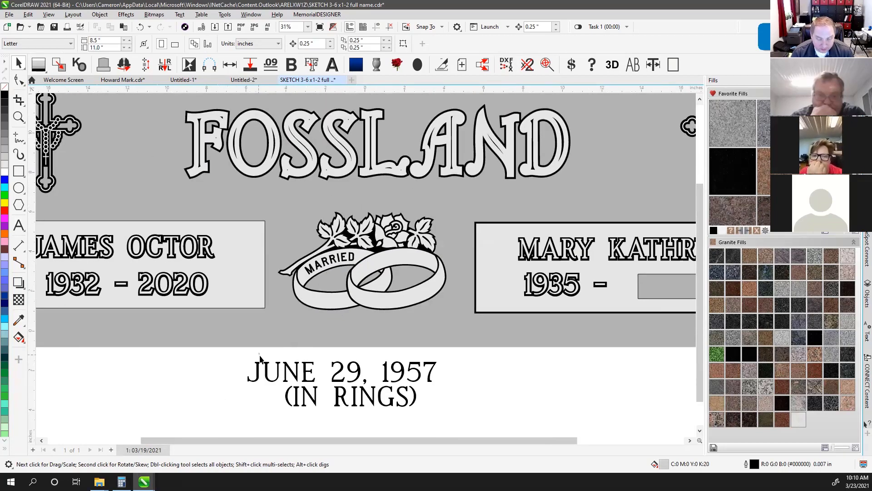
drag(260, 359, 467, 194)
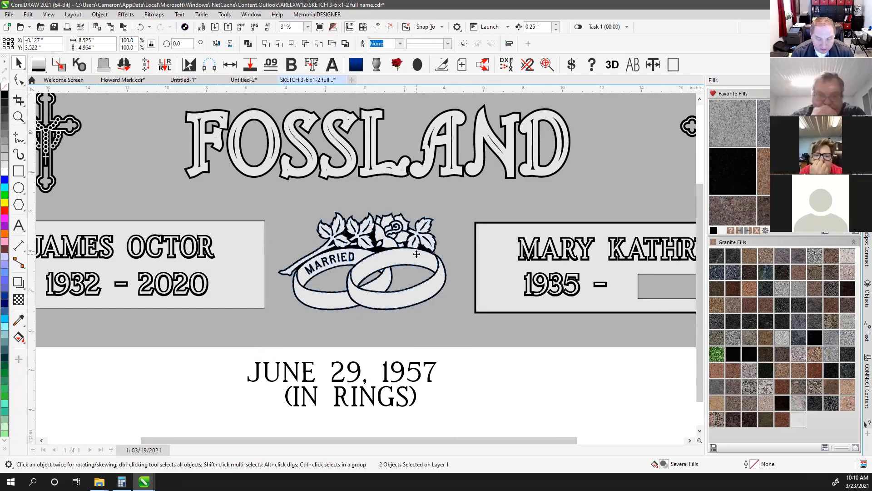
drag(416, 254, 499, 207)
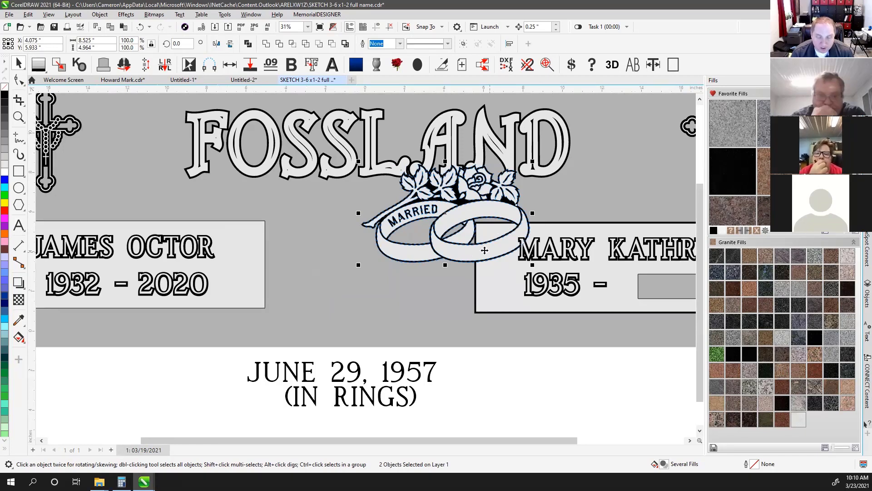
Undo the rings move with Ctrl+Z, clear the selection and zoom out to the whole memorial
key(ctrl+z)
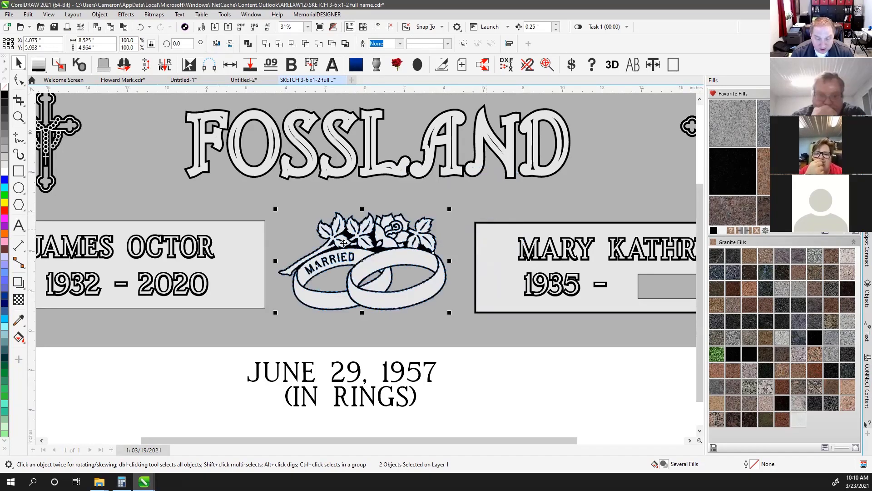
key(Escape)
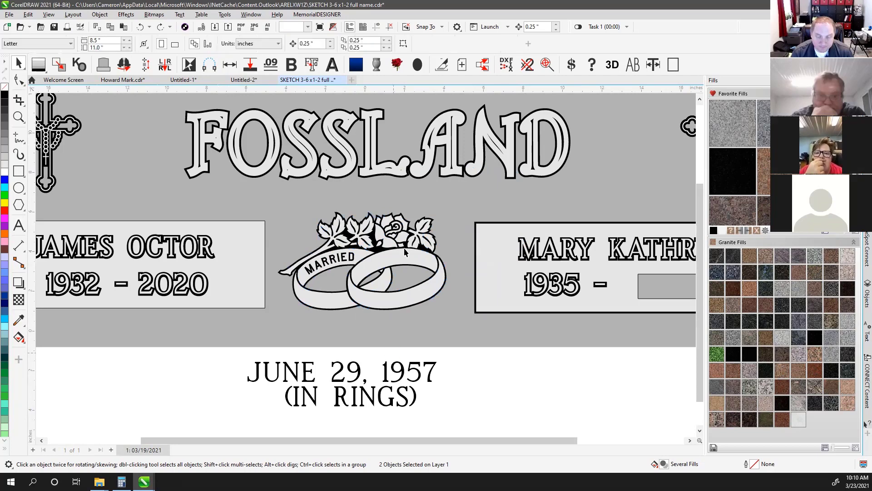
scroll(404, 252, down, 1)
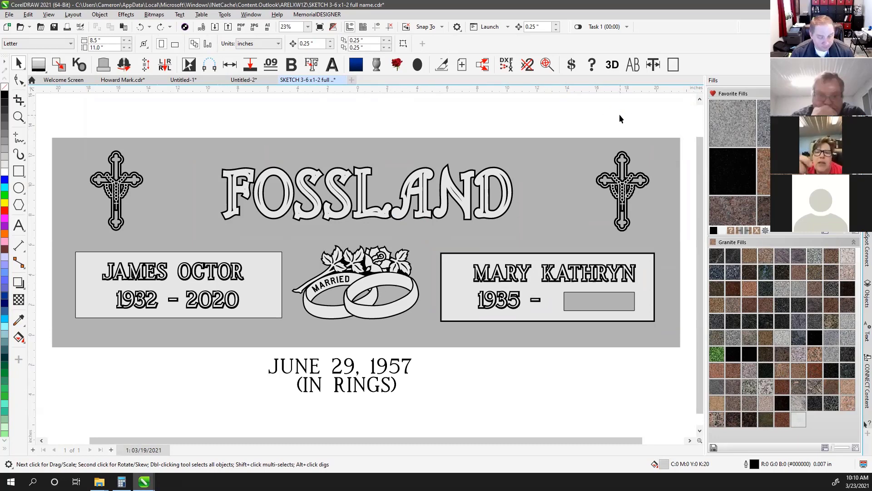
scroll(344, 284, up, 2)
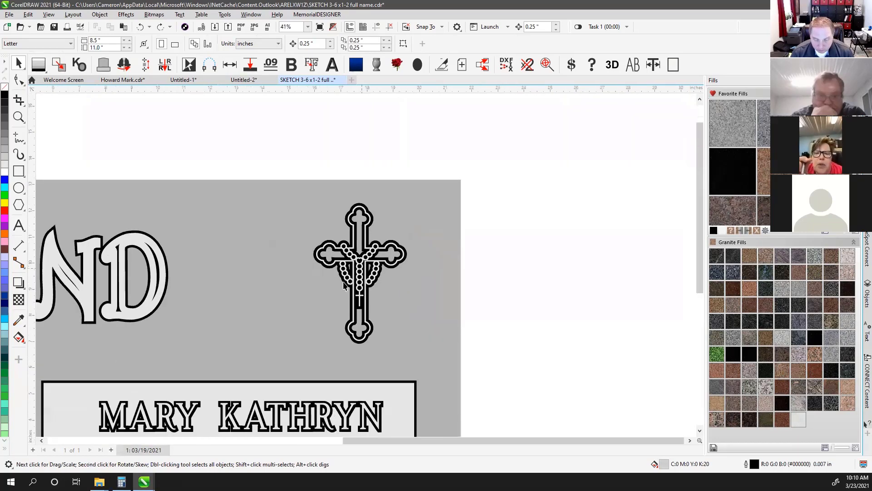
scroll(366, 268, up, 2)
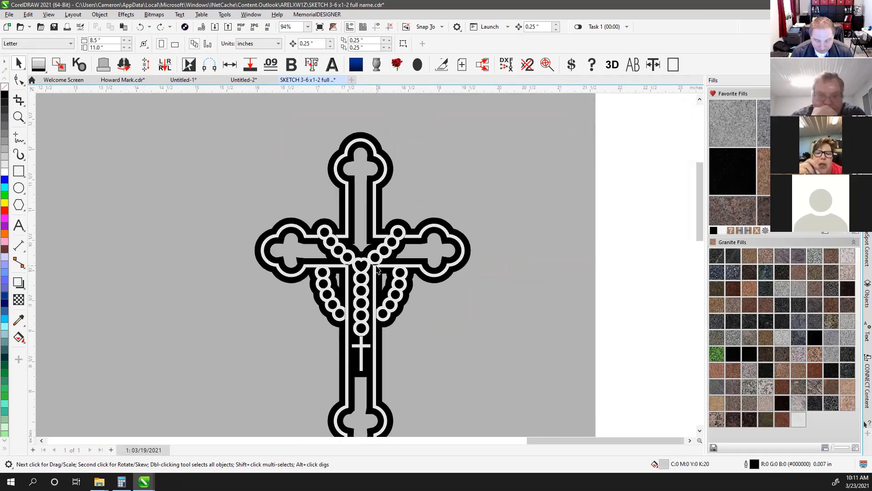
click(355, 178)
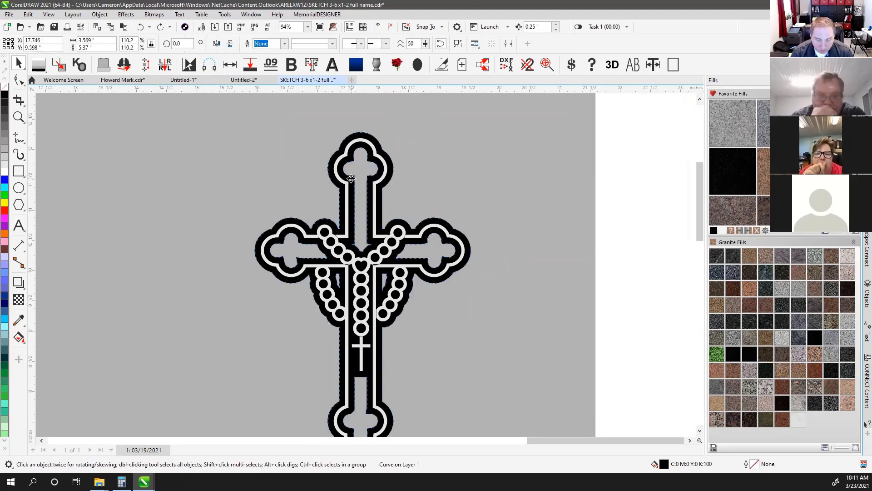
drag(364, 174, 574, 170)
key(ctrl+z)
key(ctrl+z)
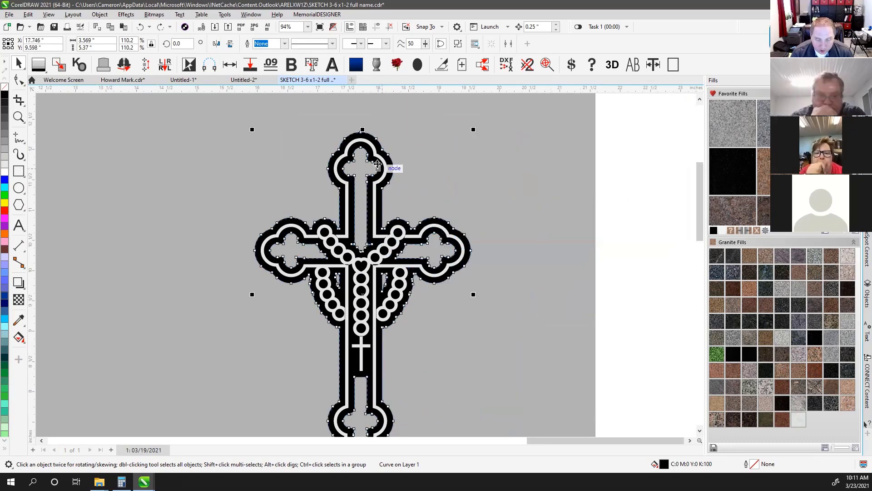
drag(364, 136, 554, 139)
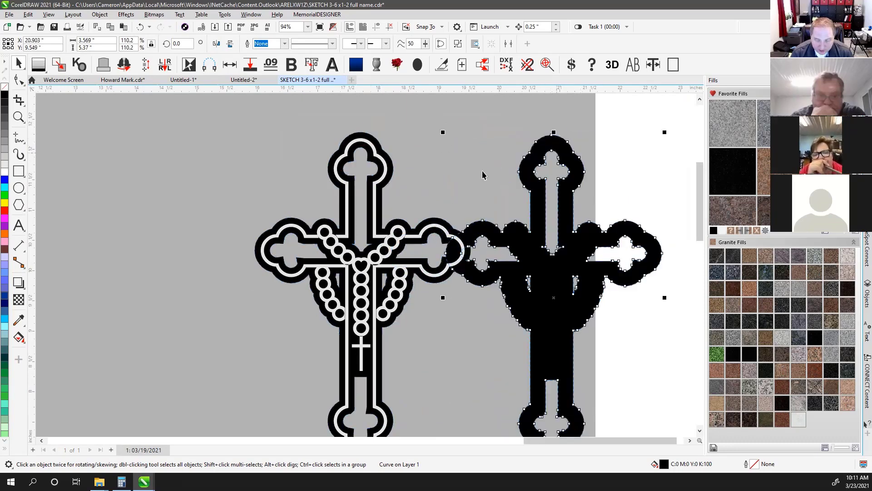
drag(373, 164, 246, 148)
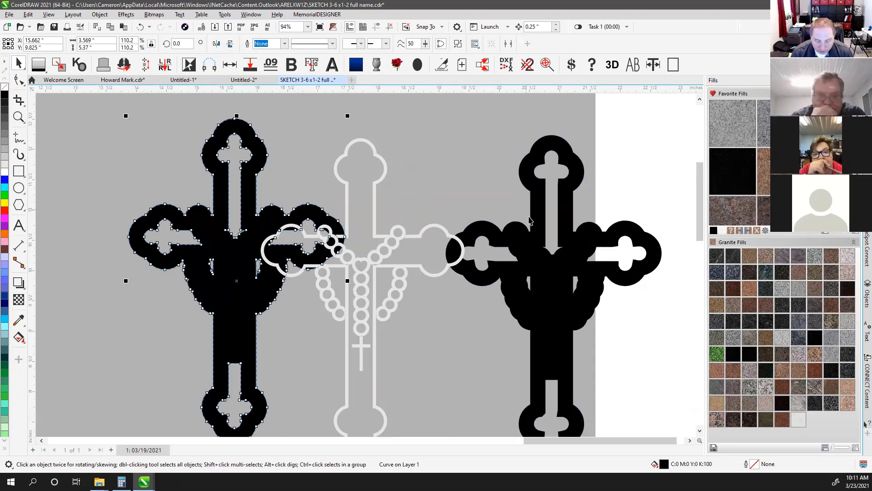
click(538, 244)
key(ctrl+z)
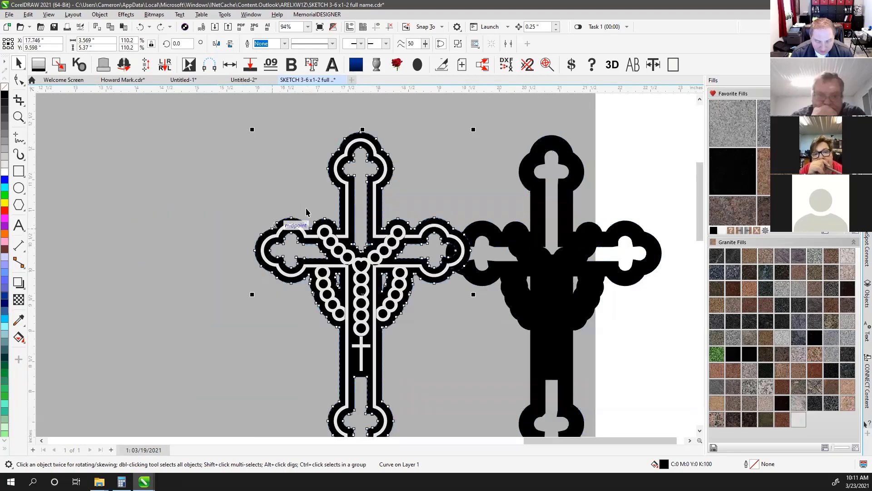
key(ctrl+z)
click(566, 180)
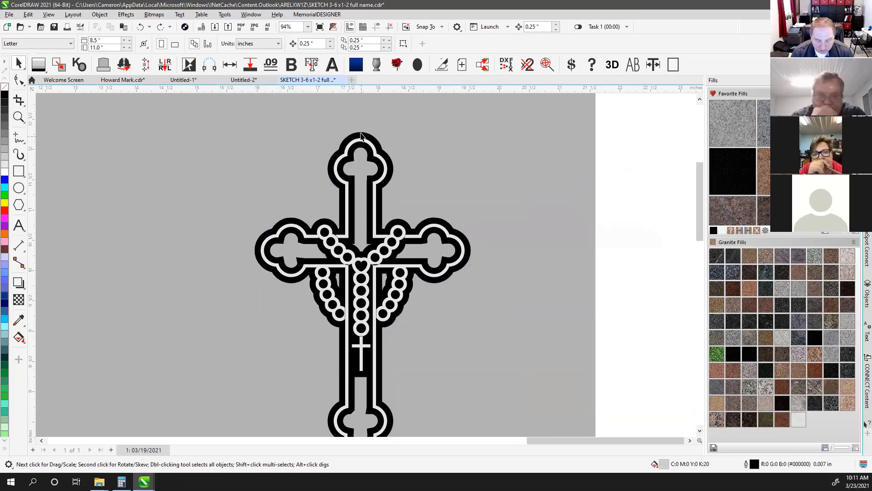
click(361, 136)
click(361, 136)
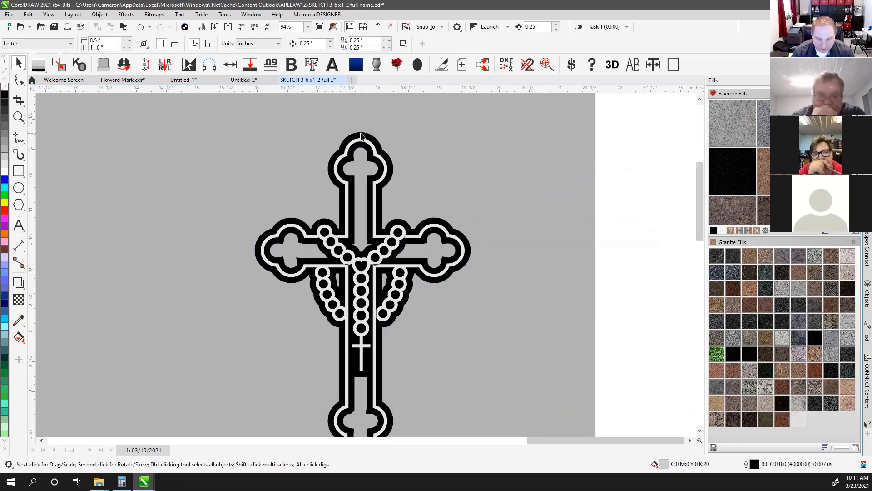
drag(361, 139, 599, 140)
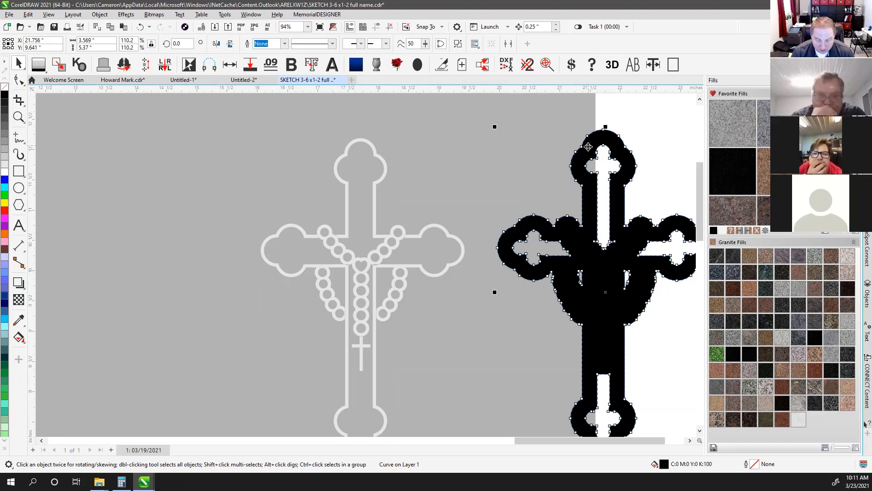
drag(586, 149, 344, 151)
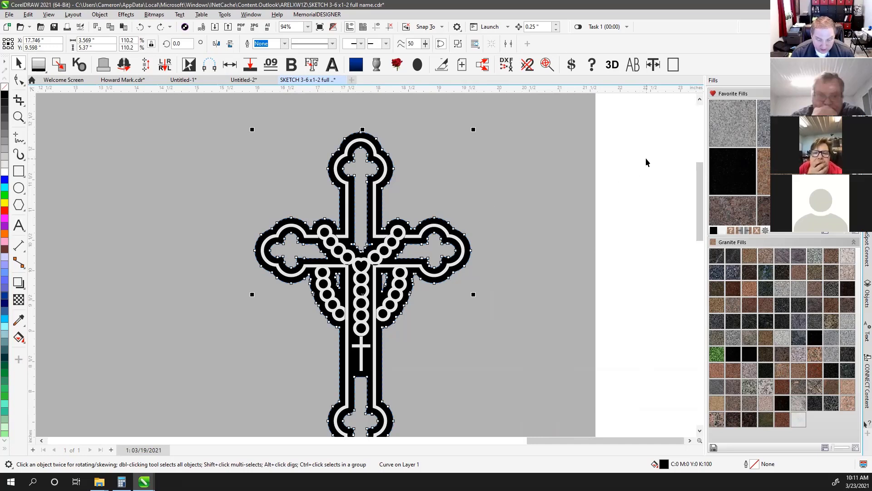
drag(626, 100, 227, 403)
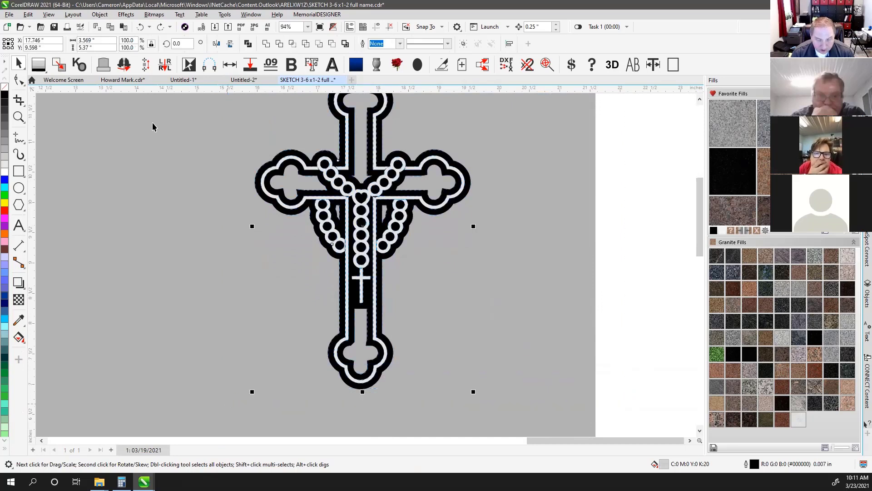
Fill the right rosary cross's inner areas with light grey, then test and recentre its white outline
click(65, 66)
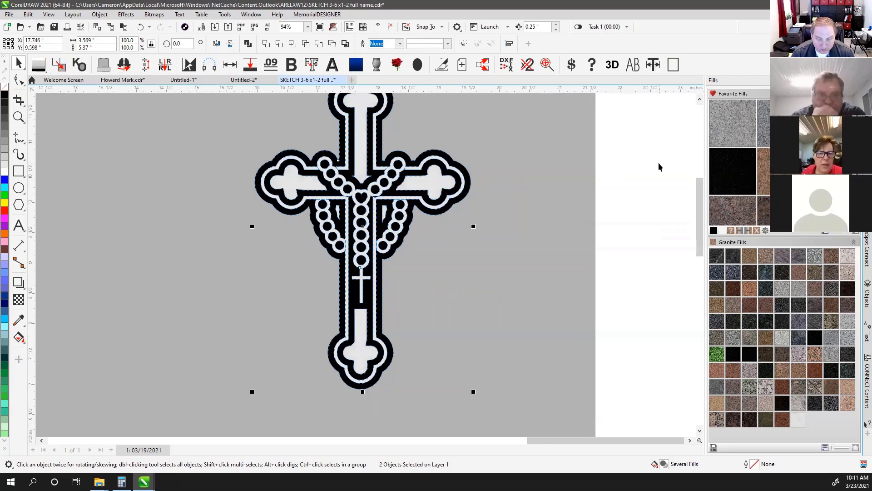
click(646, 163)
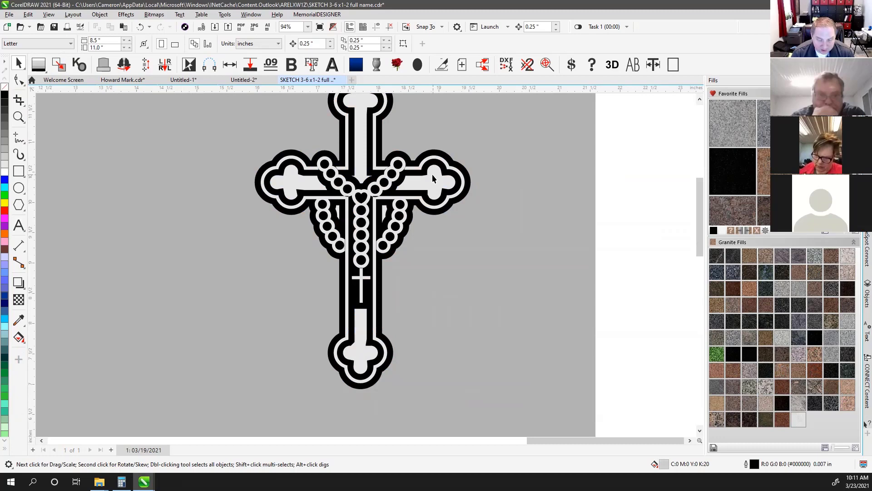
drag(432, 174, 524, 232)
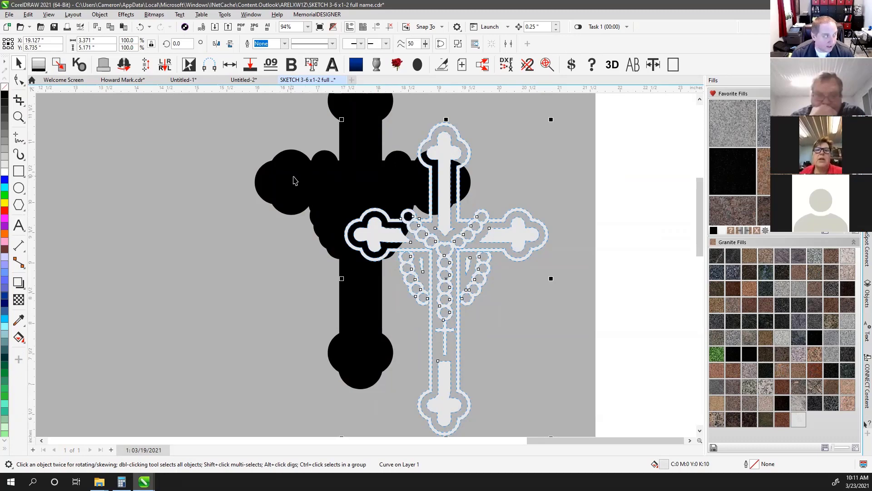
drag(441, 232, 357, 178)
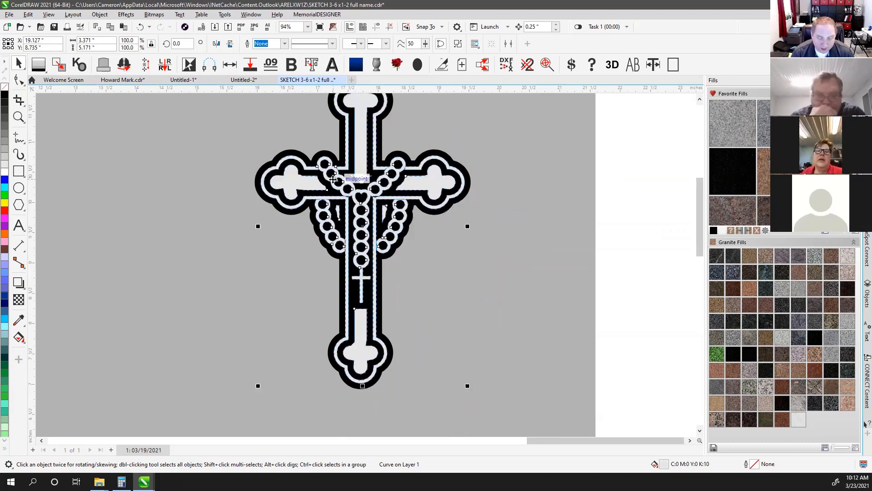
click(611, 181)
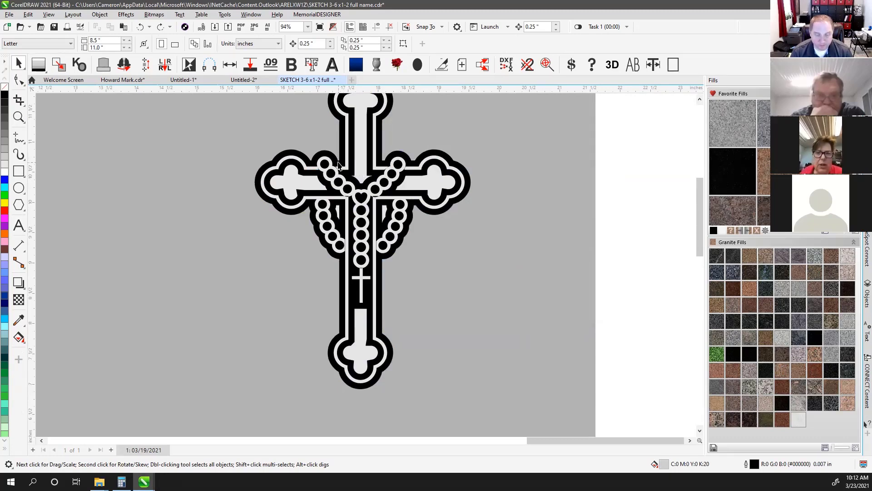
Test-move the black cross contour up and right, then undo the move
scroll(366, 268, down, 1)
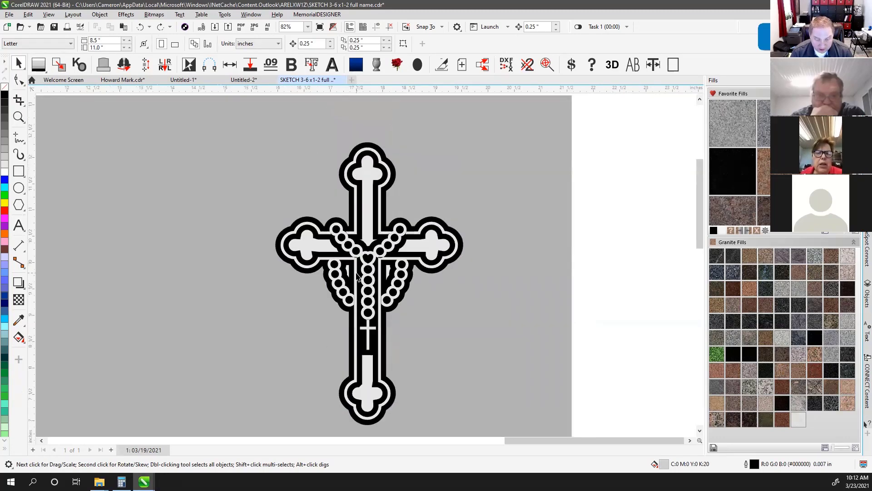
scroll(362, 270, down, 6)
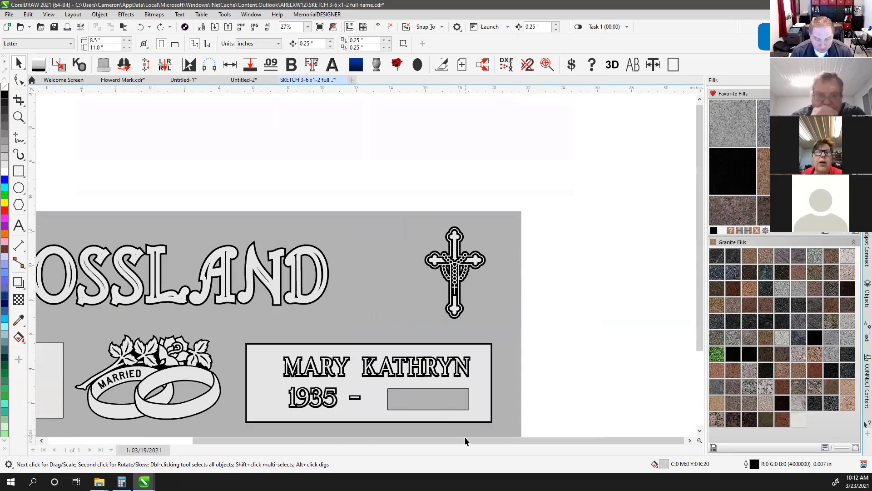
drag(465, 440, 230, 447)
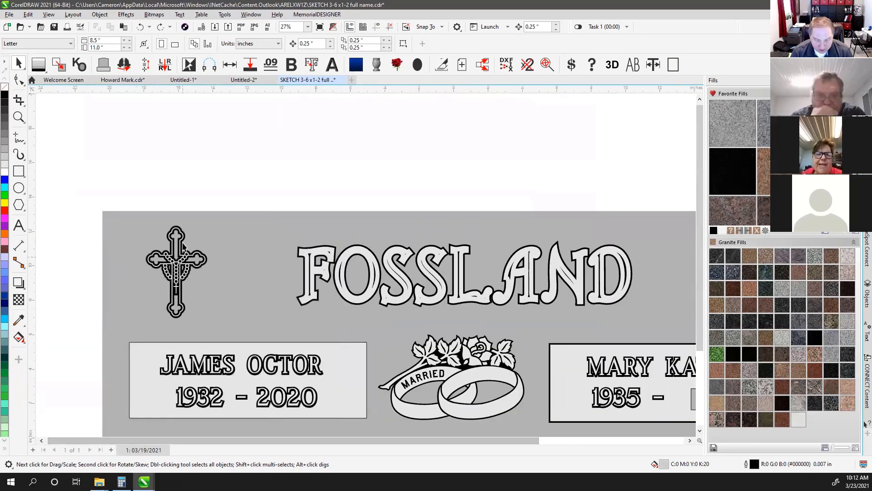
scroll(444, 275, up, 7)
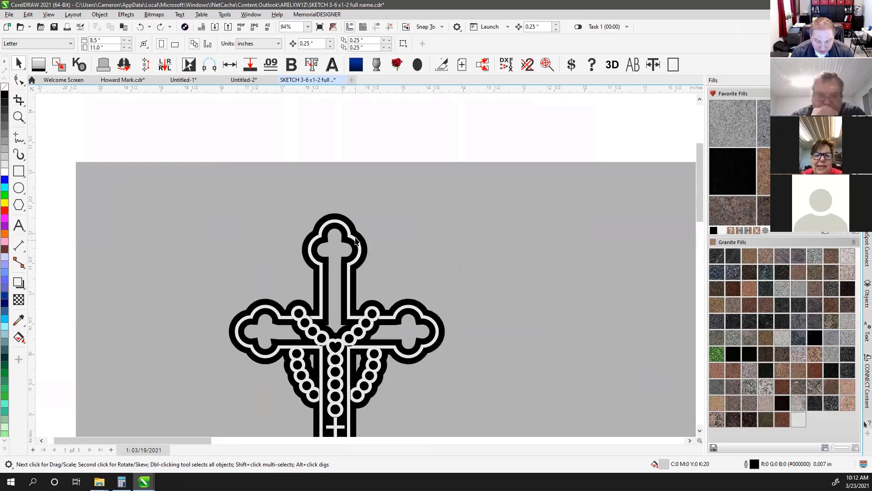
drag(355, 236, 527, 201)
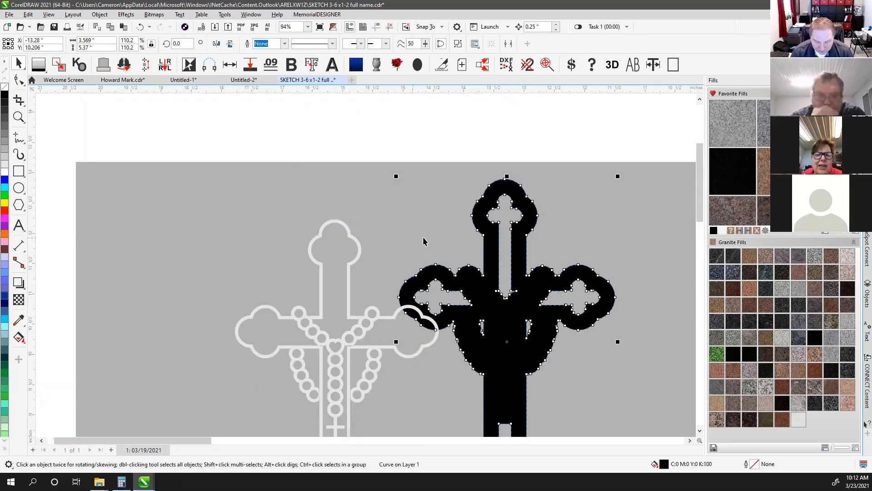
key(ctrl+z)
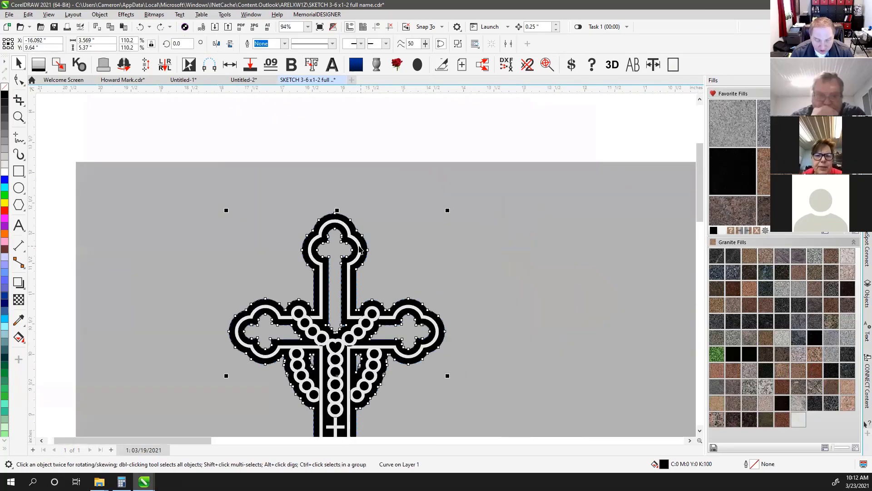
click(268, 130)
Fill both cross parts with 10% grey, then select the cross's light outline curve
scroll(272, 136, down, 2)
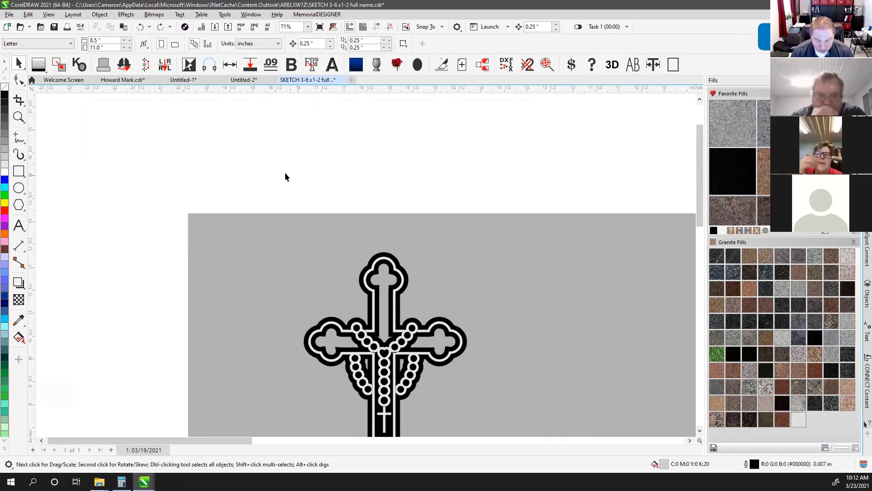
click(263, 178)
drag(502, 472, 516, 417)
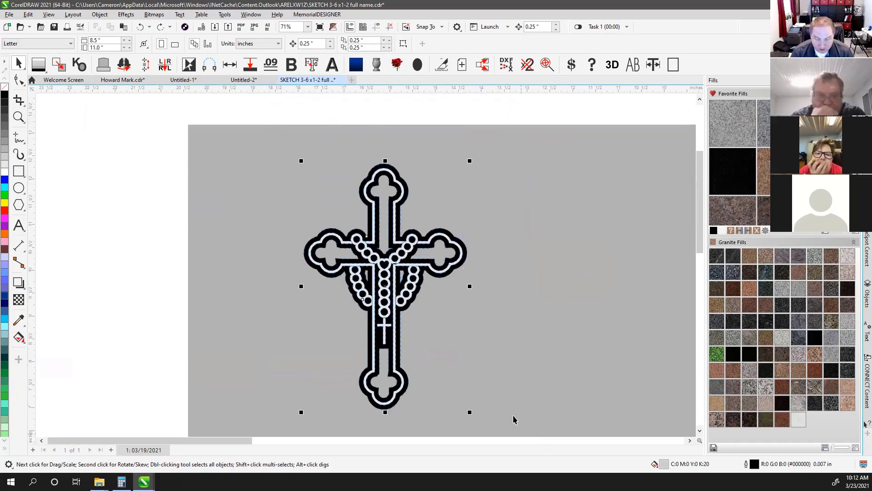
click(61, 65)
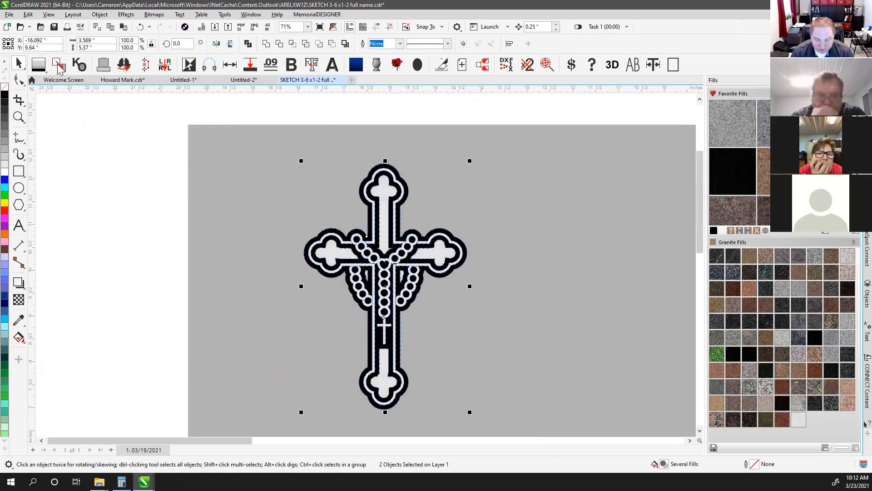
click(432, 108)
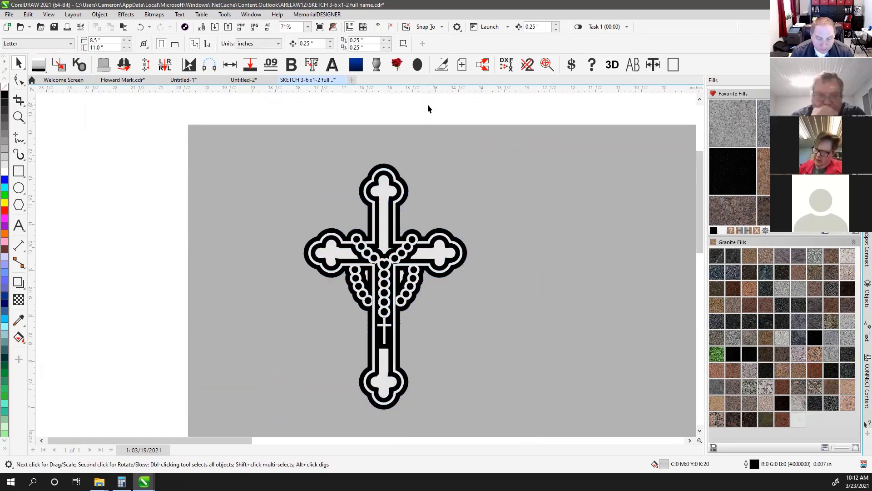
click(385, 186)
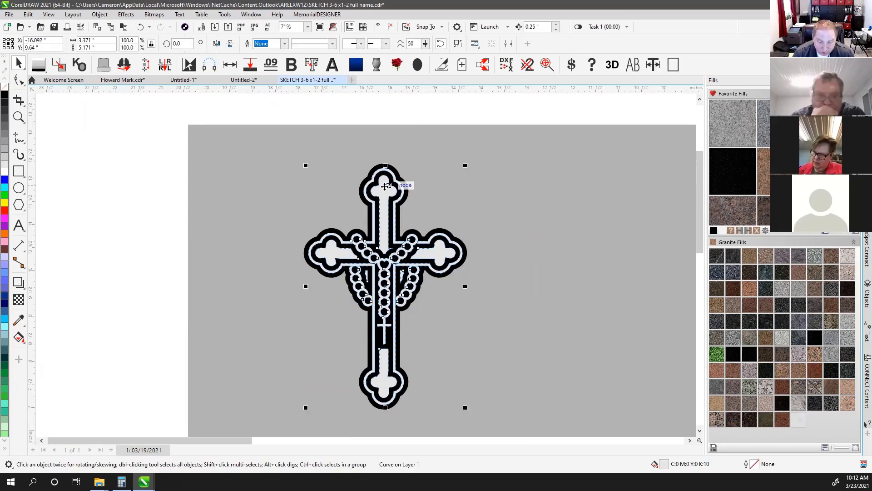
drag(384, 186, 569, 194)
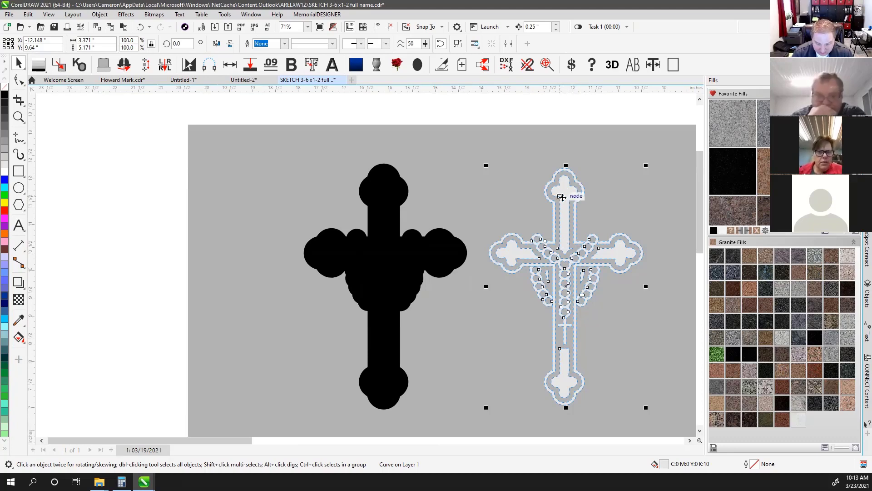
scroll(562, 194, up, 5)
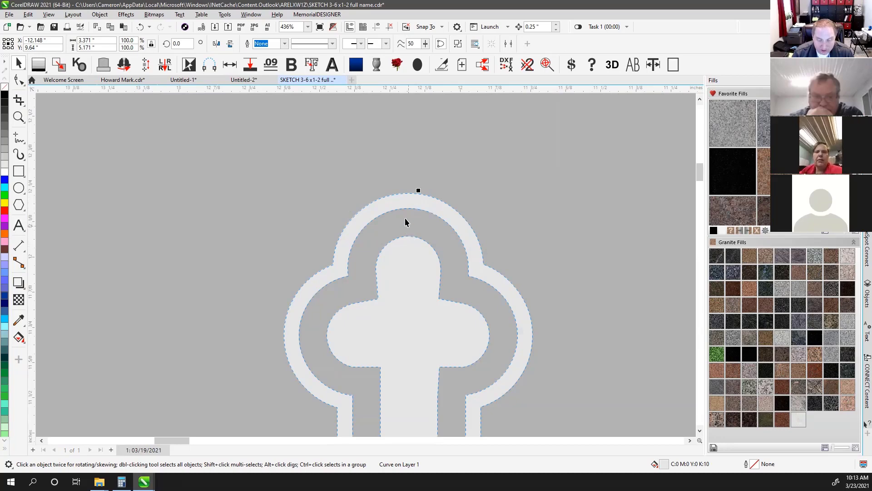
scroll(407, 259, down, 5)
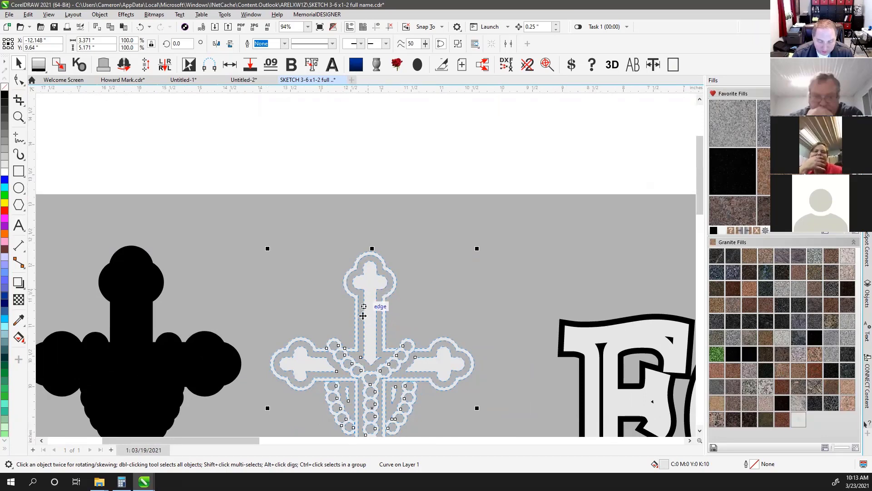
scroll(363, 315, down, 2)
click(270, 158)
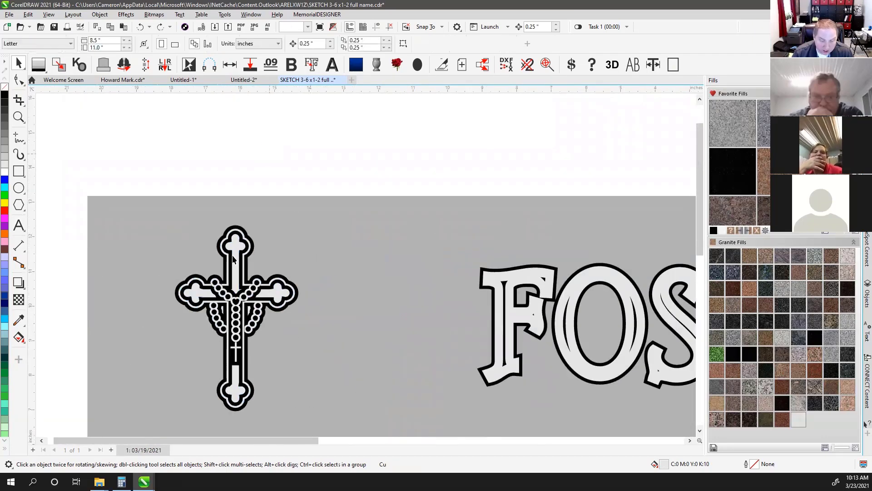
Knock out the top arm's light fill, then undo trial moves of the outline and black backing
scroll(381, 239, up, 4)
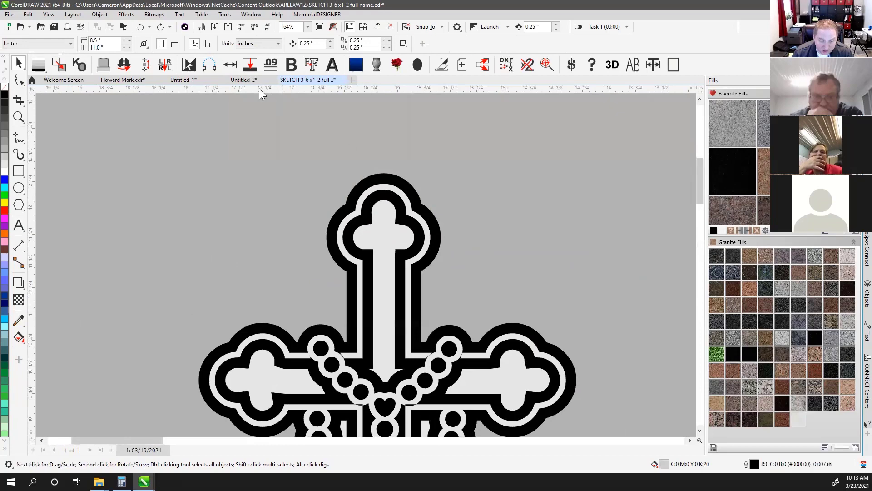
click(387, 236)
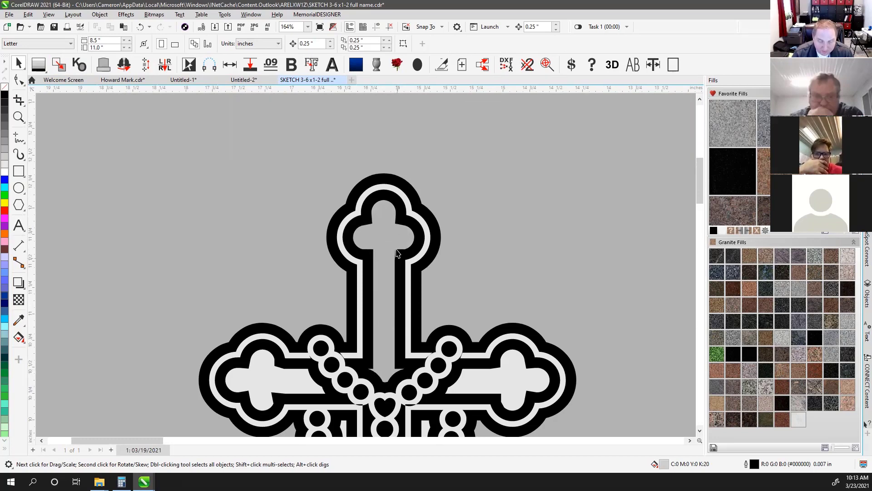
drag(383, 191, 590, 140)
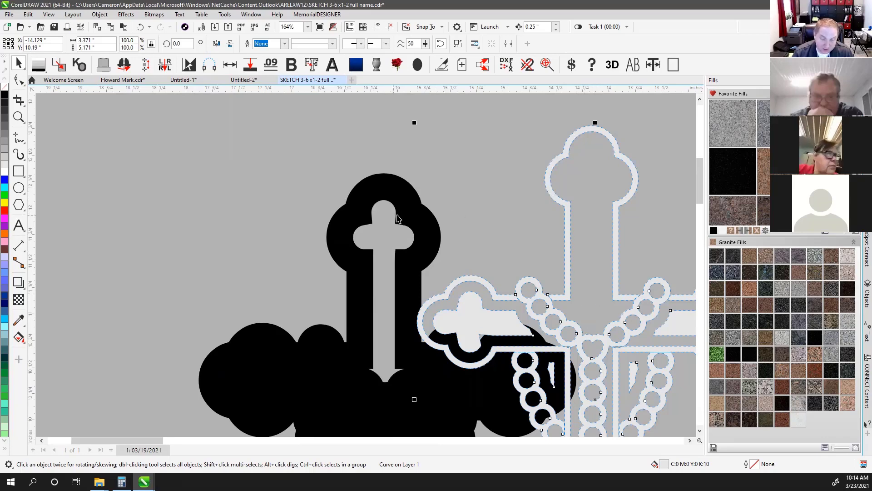
click(399, 214)
drag(399, 214, 404, 171)
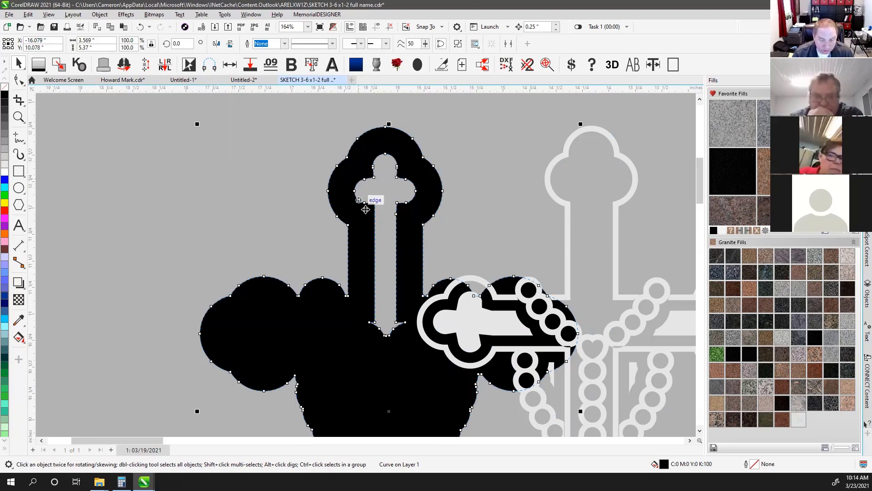
scroll(381, 236, down, 1)
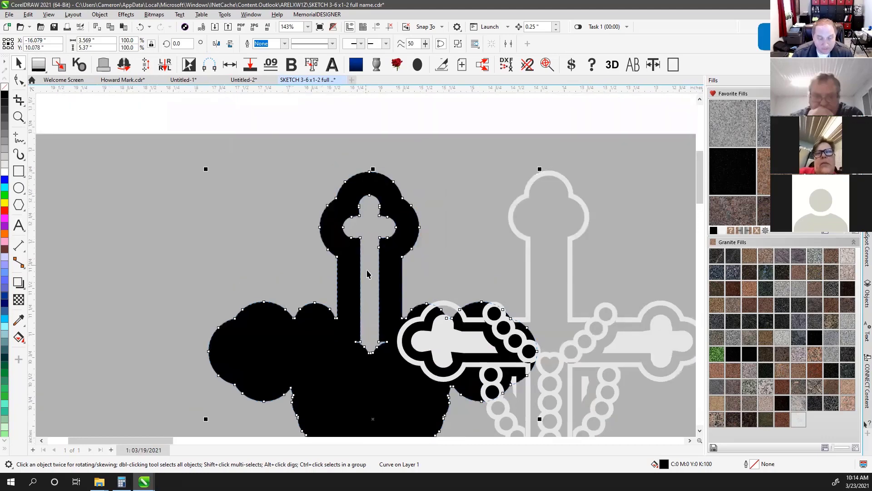
scroll(367, 271, down, 3)
key(ctrl+z)
key(ctrl+z)
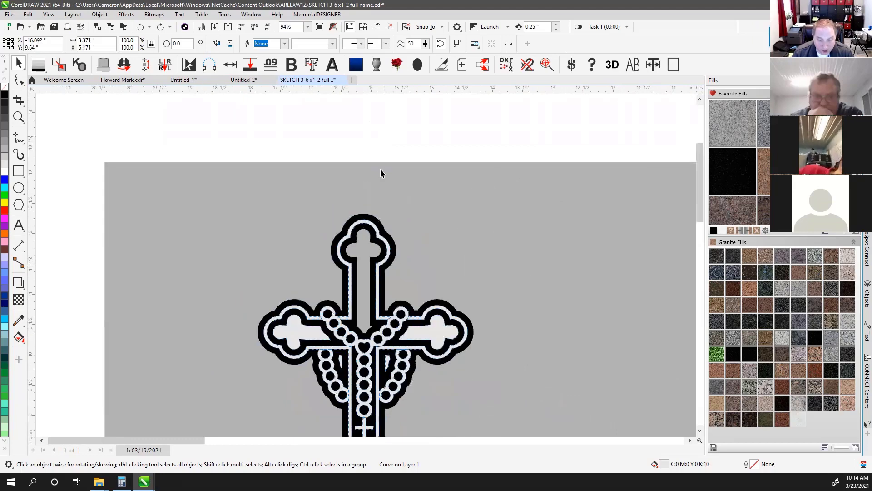
key(Escape)
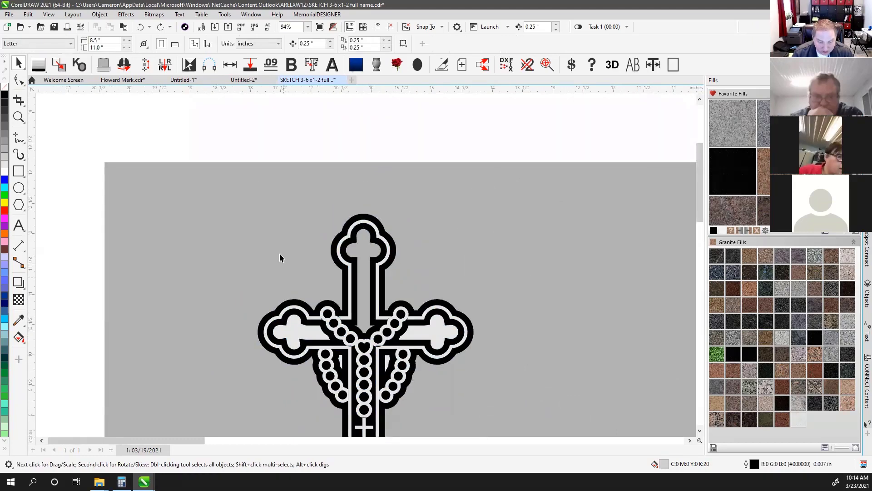
Knock out the light fills from the cross's left arm, right arm, lower stem and bottom lobe
click(84, 67)
click(295, 333)
click(440, 333)
scroll(418, 359, down, 2)
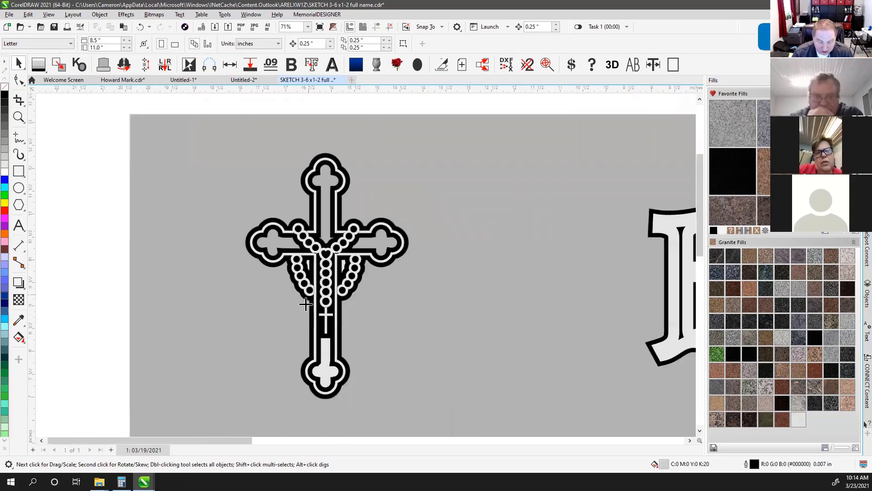
click(327, 349)
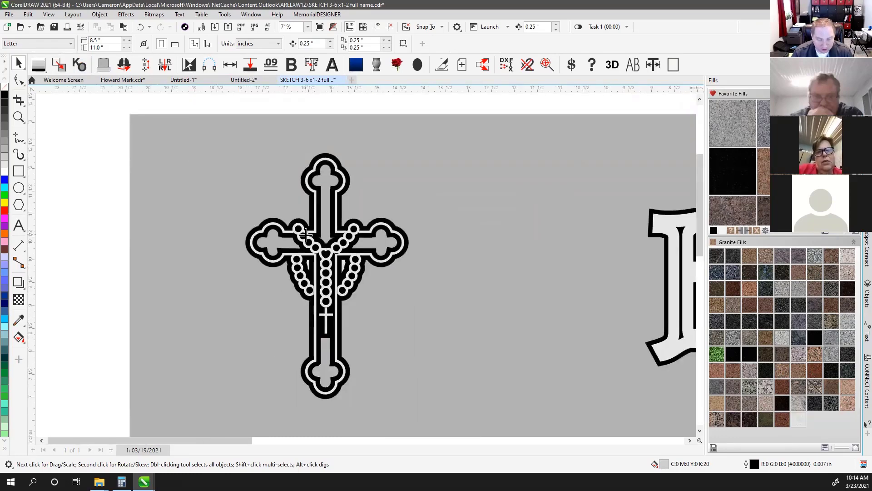
Undo the accidental outline-band move and fit the whole headstone design in view
drag(322, 157, 323, 97)
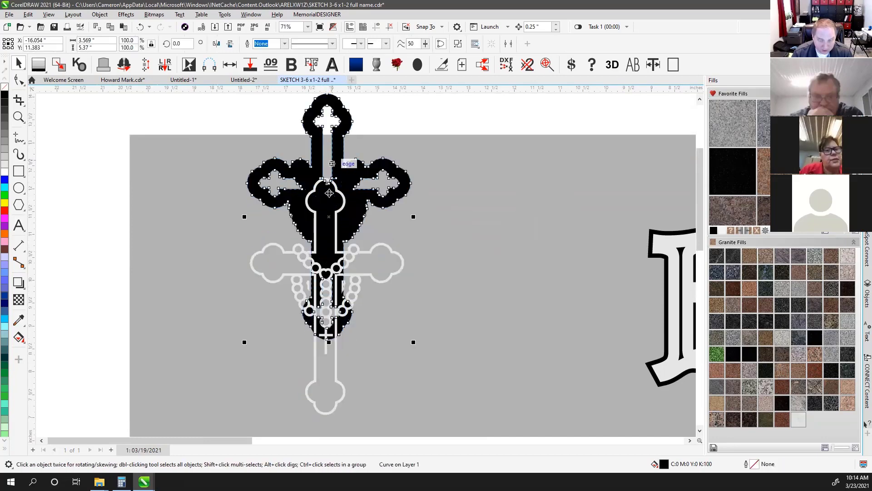
key(ctrl+z)
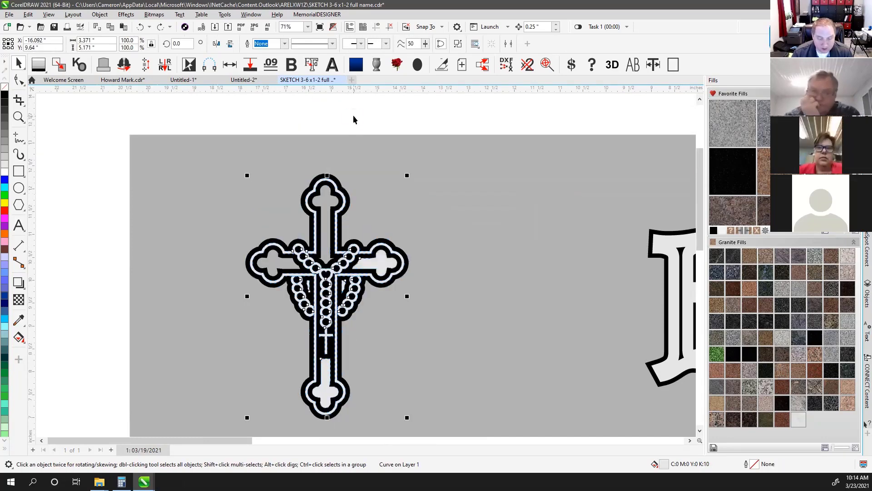
click(353, 115)
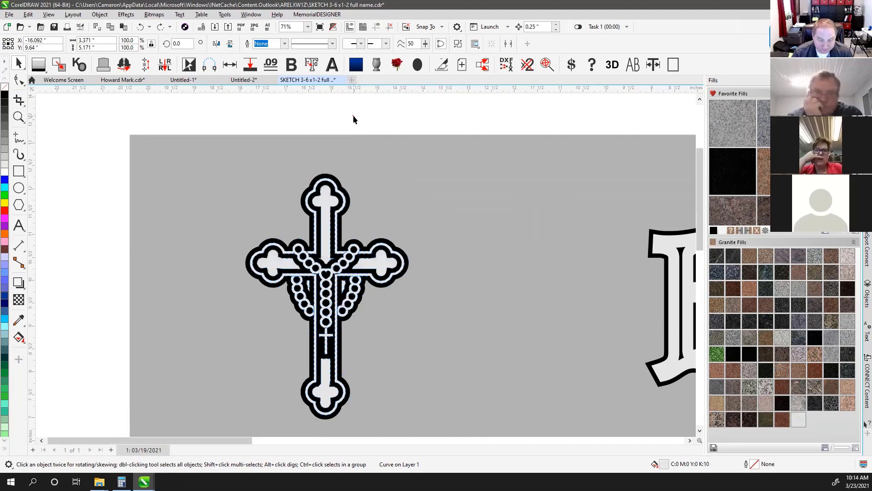
click(326, 198)
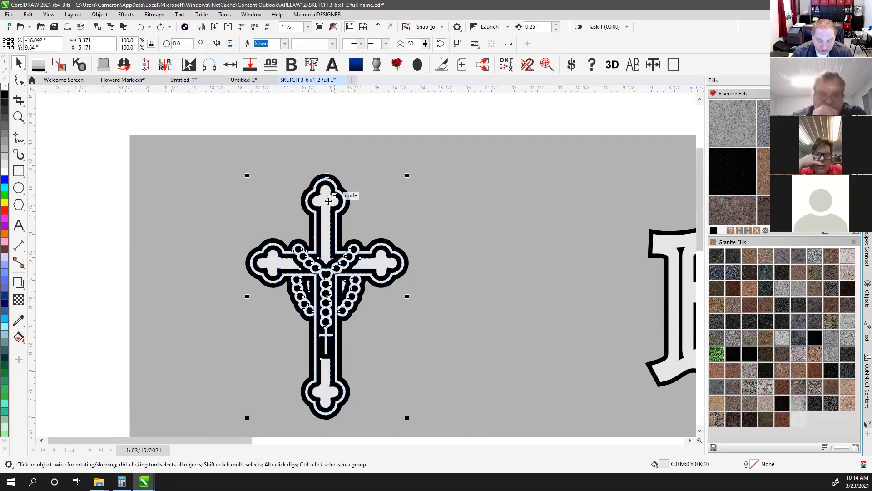
key(F4)
click(329, 118)
click(98, 113)
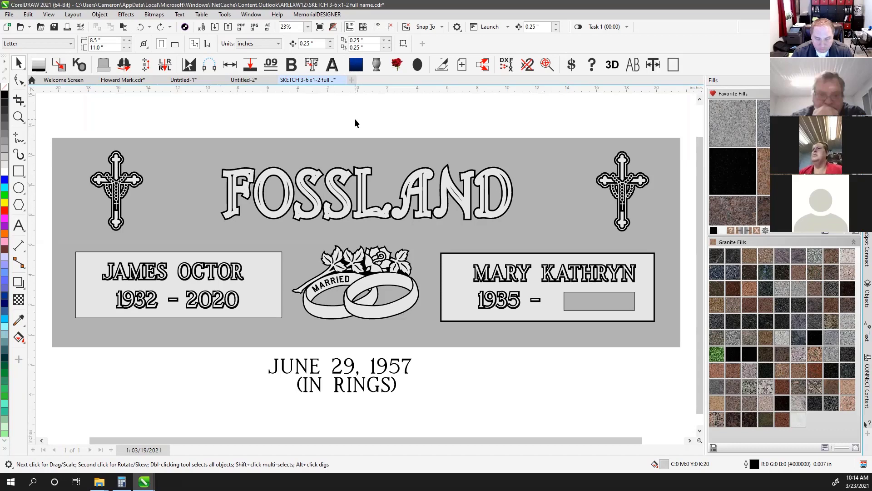
scroll(252, 193, up, 3)
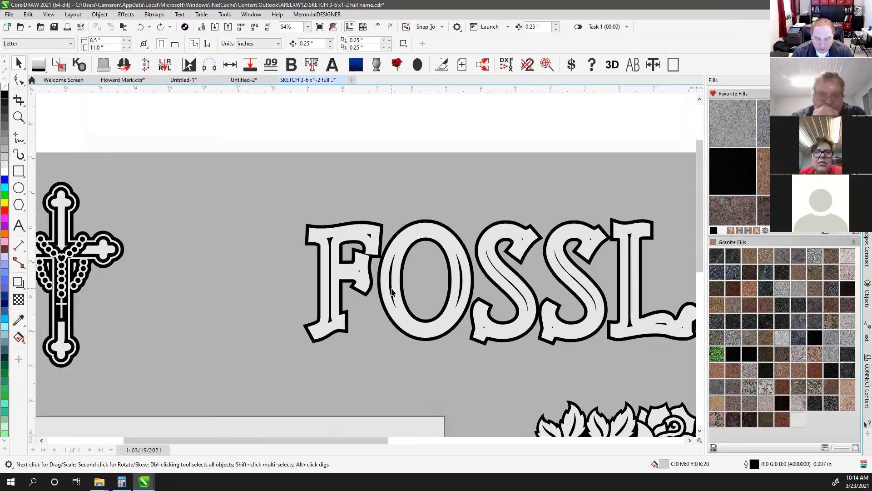
scroll(392, 290, up, 3)
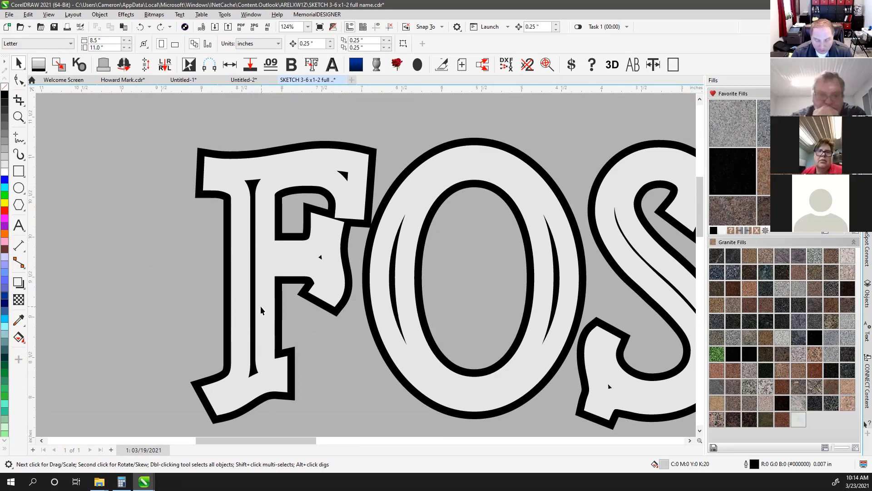
click(288, 172)
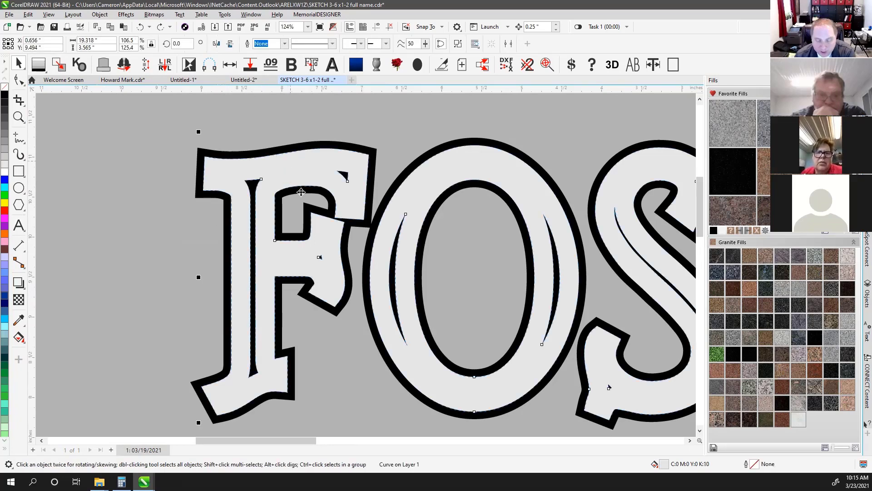
key(F3)
mouse_move(340, 199)
mouse_down()
mouse_move(255, 136)
mouse_move(213, 120)
mouse_up()
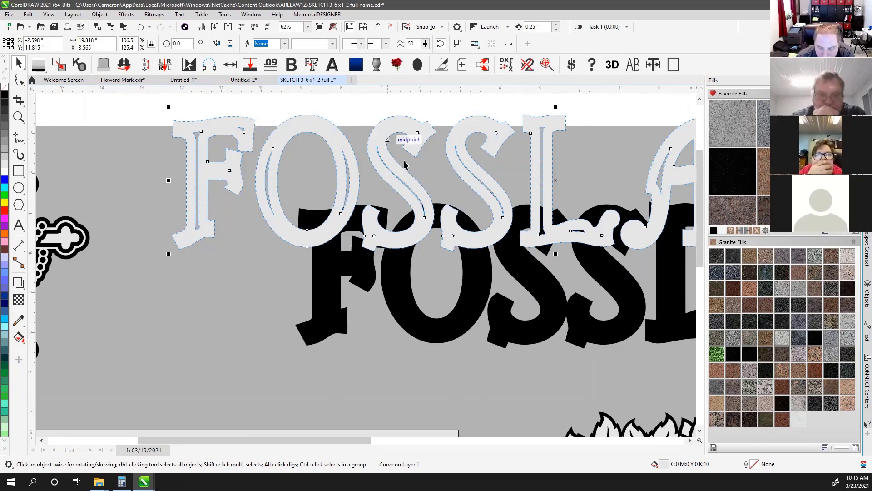
scroll(548, 206, down, 1)
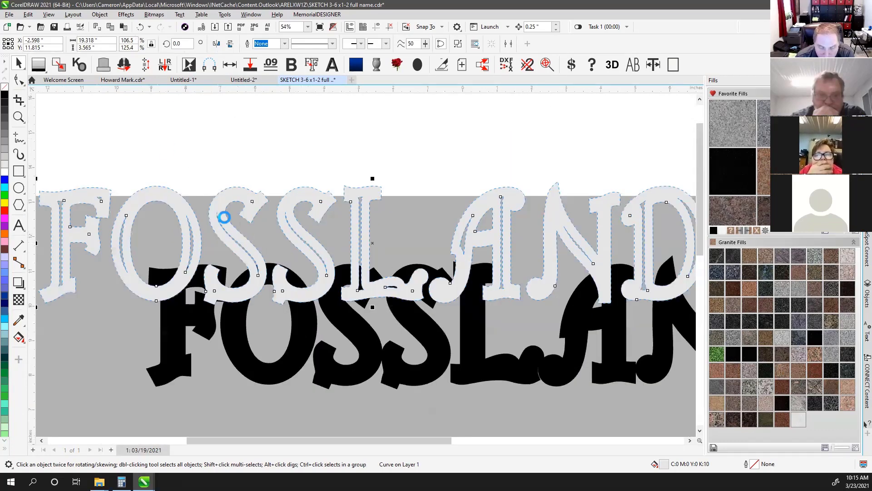
drag(219, 215, 261, 164)
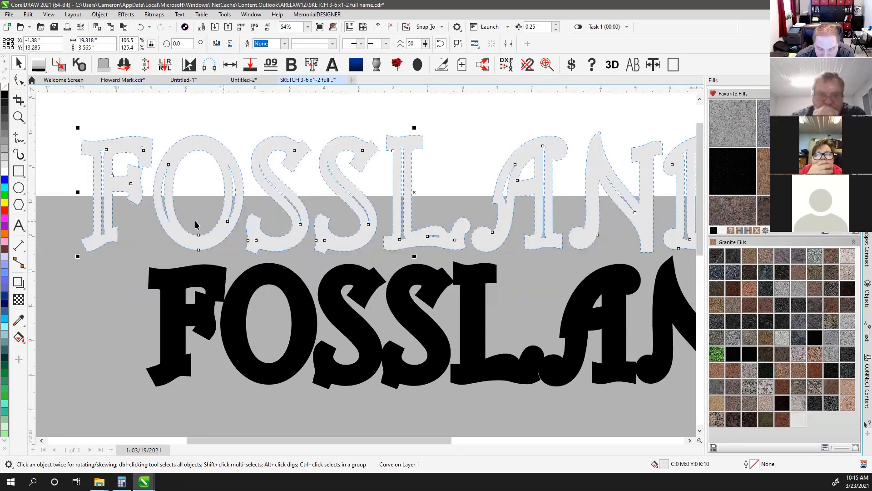
click(140, 26)
click(140, 27)
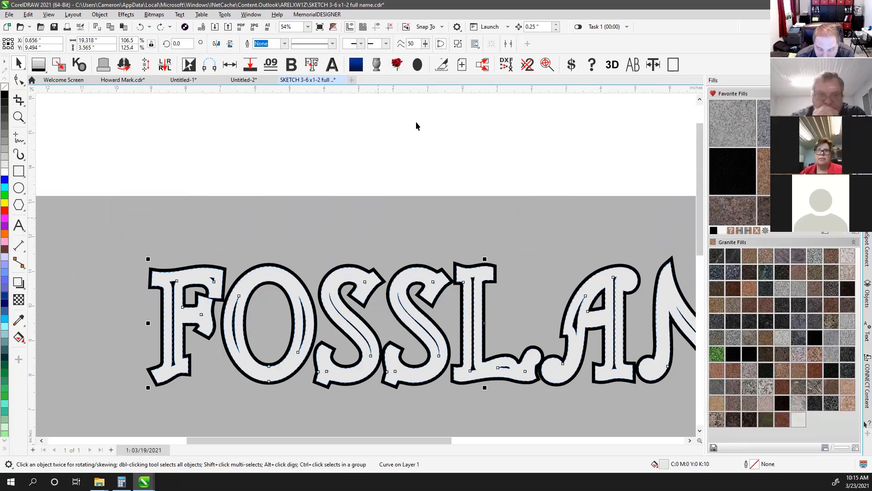
Break FOSSLAND into 31 separate pieces, deselect them, and switch to wireframe view
click(458, 43)
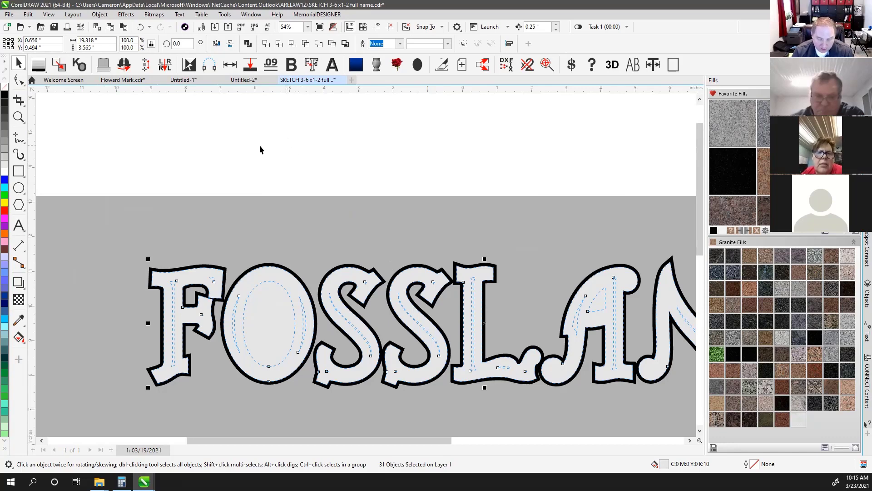
click(239, 148)
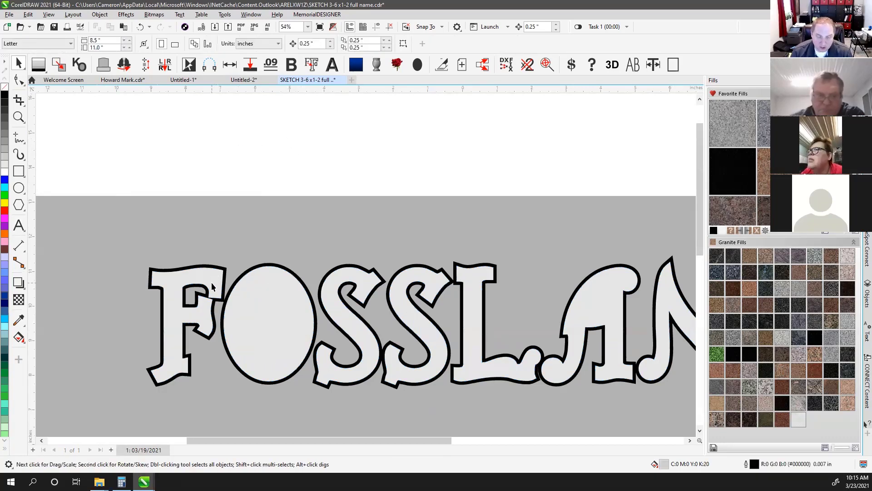
key(shift+F9)
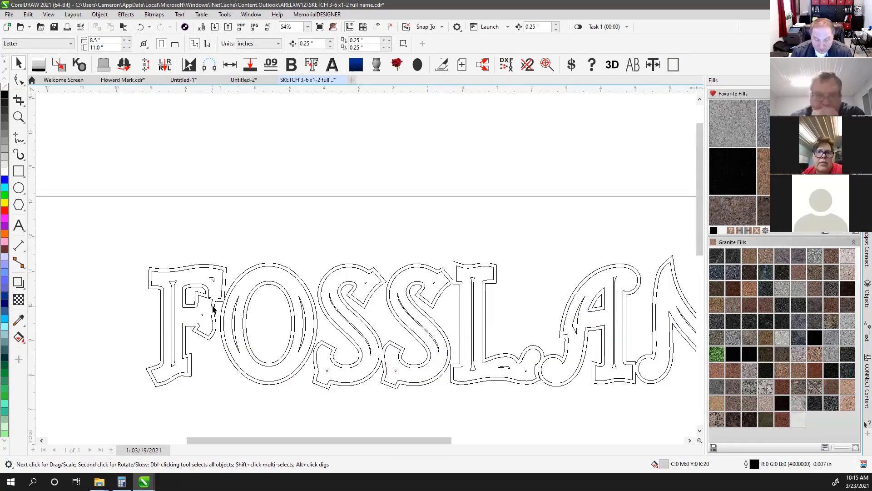
Delete the stray triangles inside the F and both S's of FOSSLAND
scroll(212, 309, up, 4)
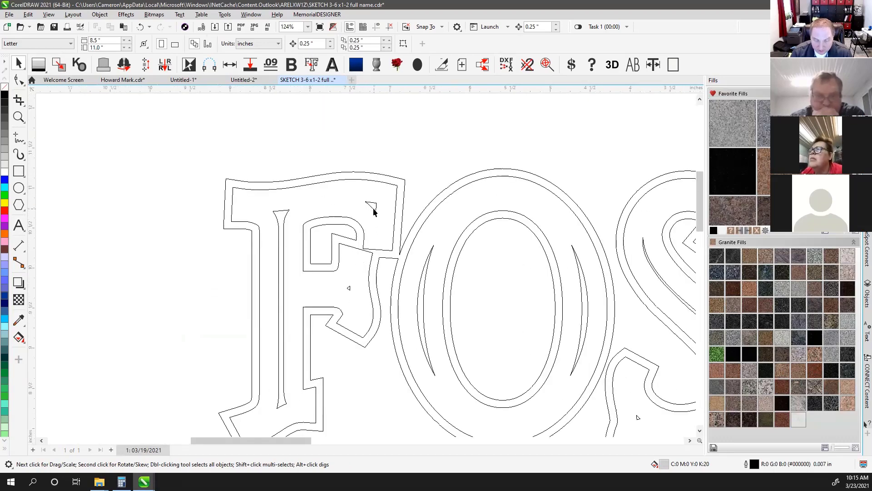
click(375, 215)
key(Delete)
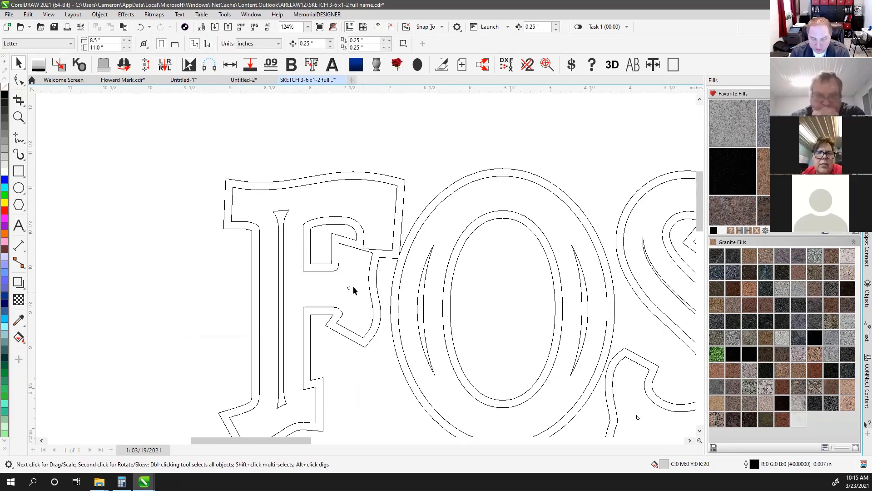
click(348, 288)
key(Delete)
scroll(364, 293, down, 1)
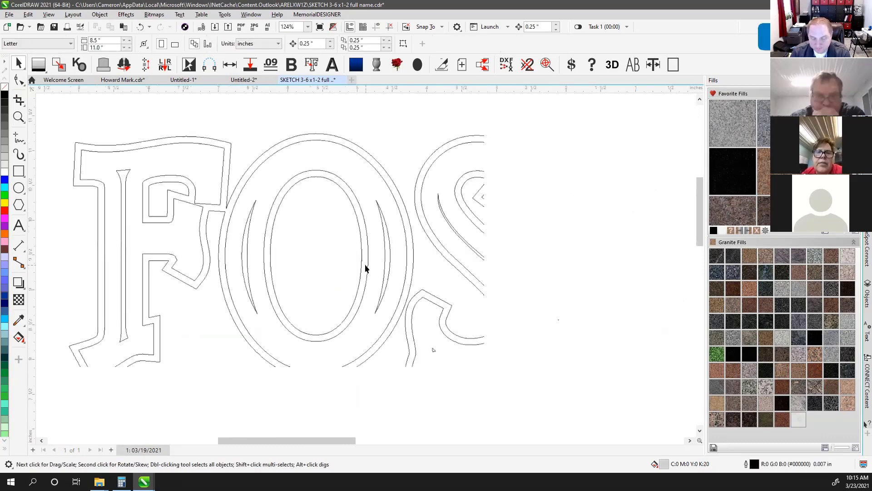
click(433, 352)
key(Delete)
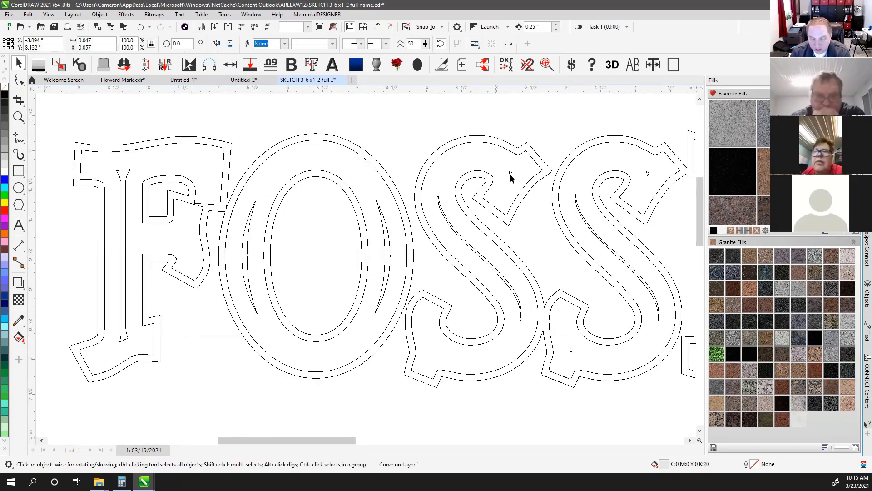
click(511, 174)
key(Delete)
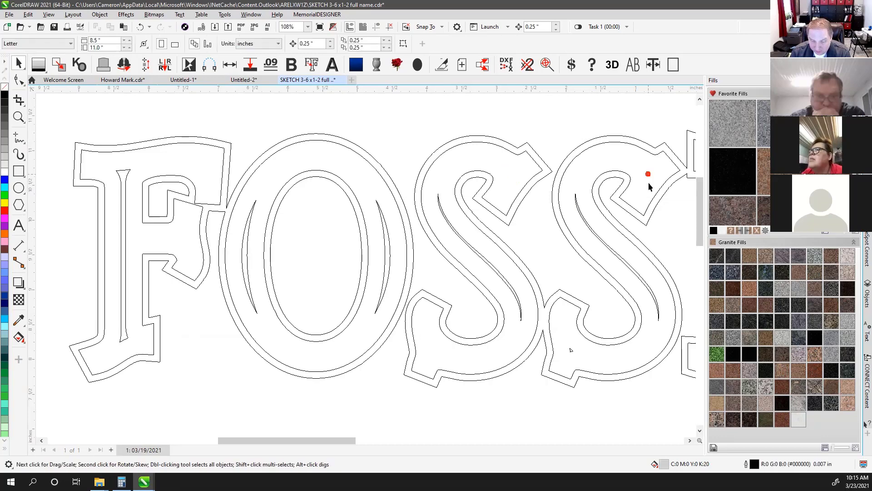
key(Delete)
click(571, 350)
key(Delete)
Delete the sliver under the L and the speck inside the D, then fit the design in view
scroll(649, 303, down, 1)
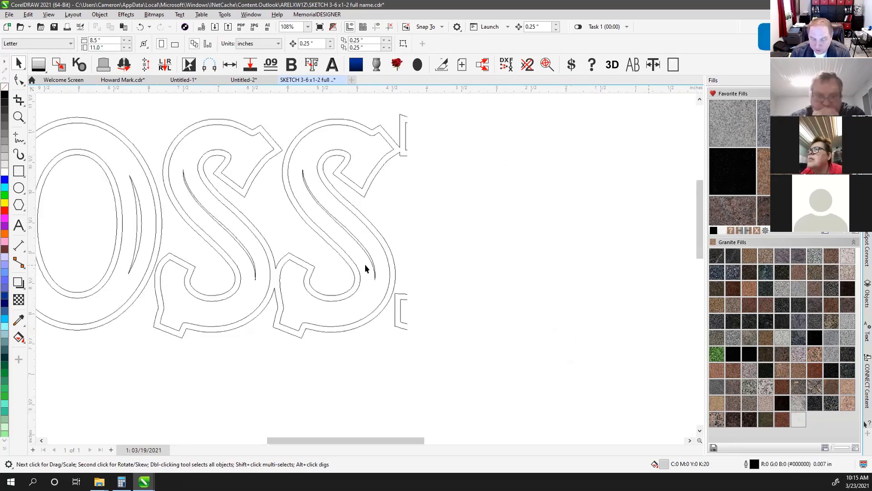
click(497, 303)
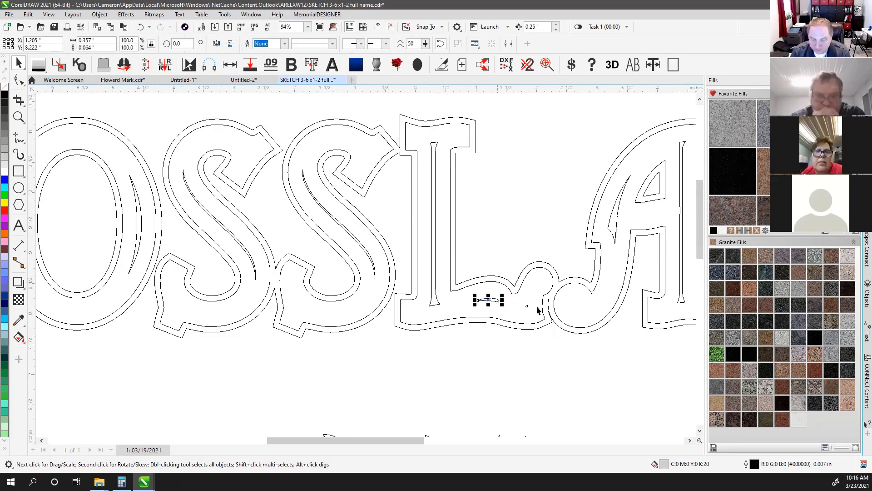
key(Delete)
scroll(620, 296, down, 1)
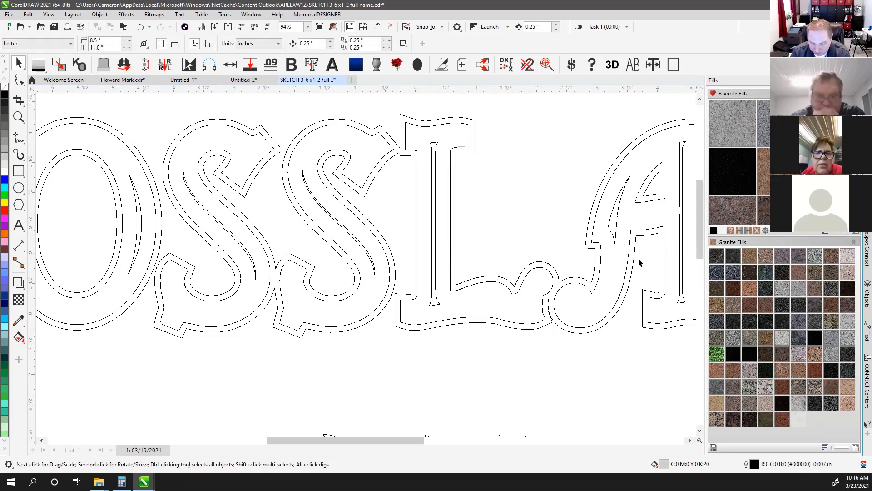
scroll(613, 250, down, 1)
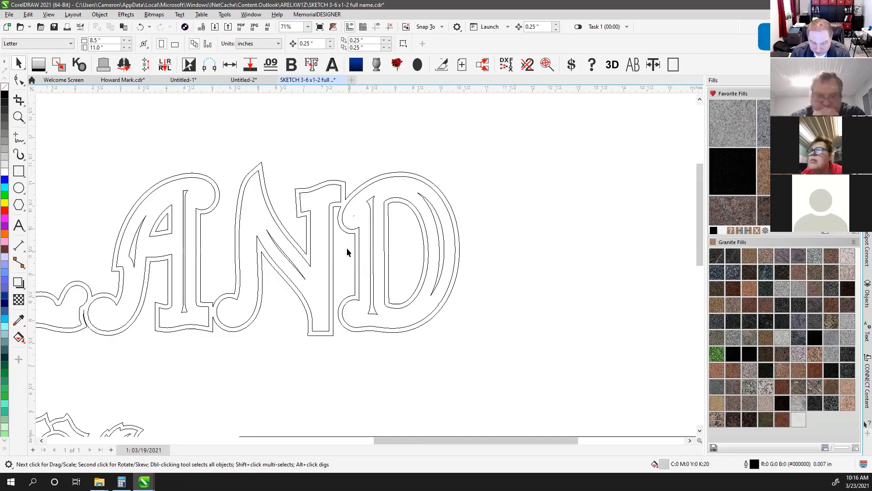
scroll(348, 247, up, 3)
drag(351, 135, 392, 240)
key(Delete)
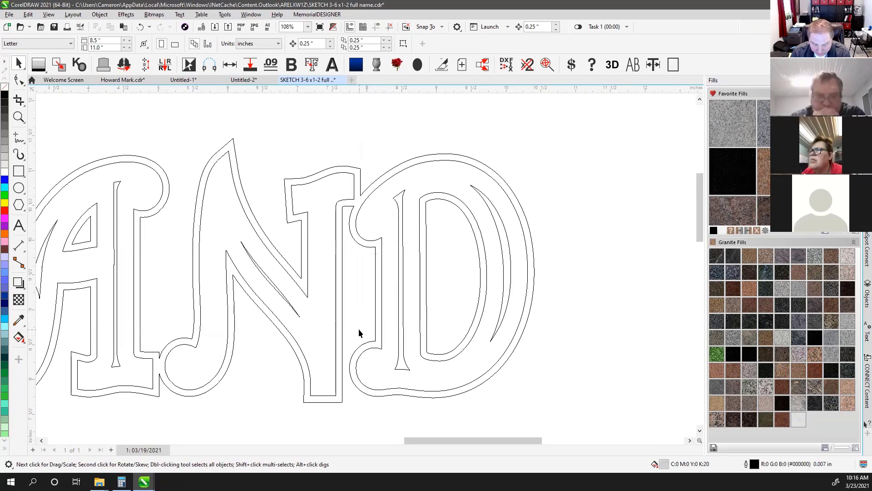
key(F4)
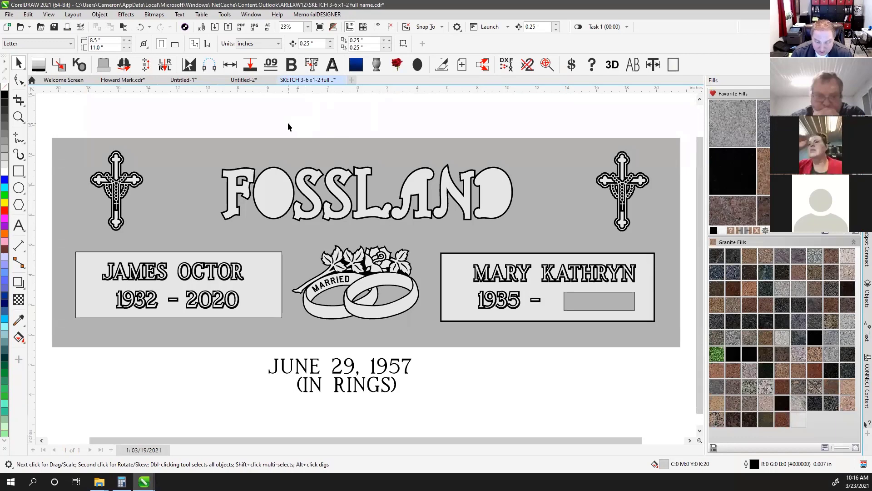
Combine the FOSSLAND letters into one greyscale-filled curve and knock out its letter holes
drag(186, 122, 543, 231)
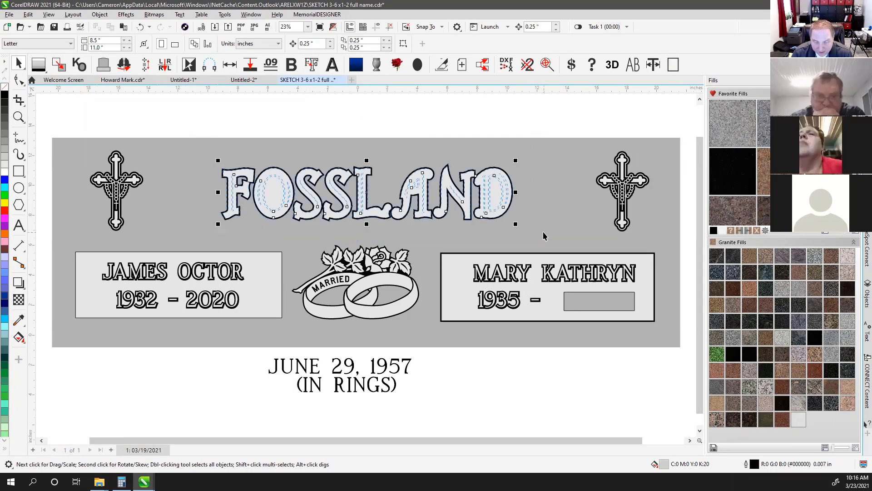
click(62, 69)
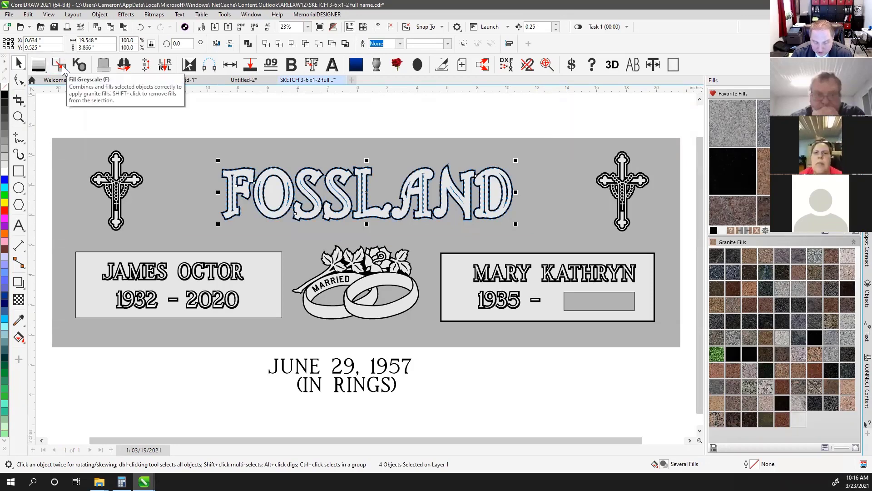
click(81, 65)
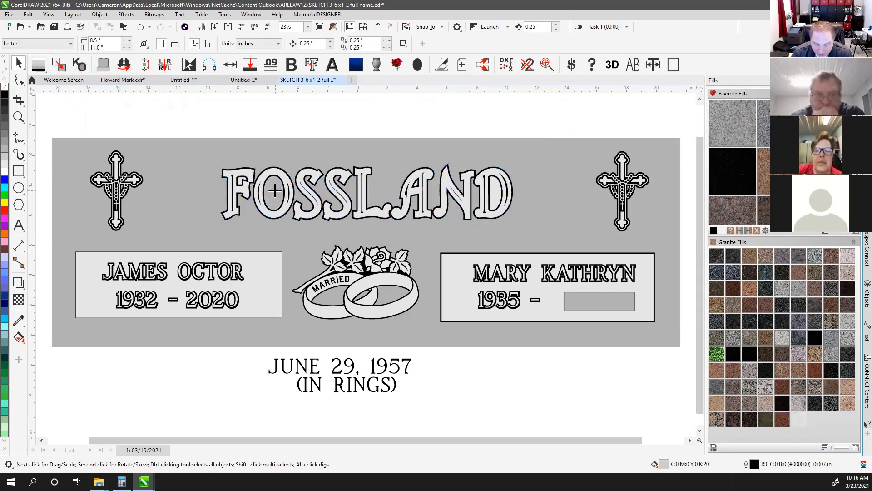
scroll(367, 263, up, 3)
scroll(367, 263, up, 2)
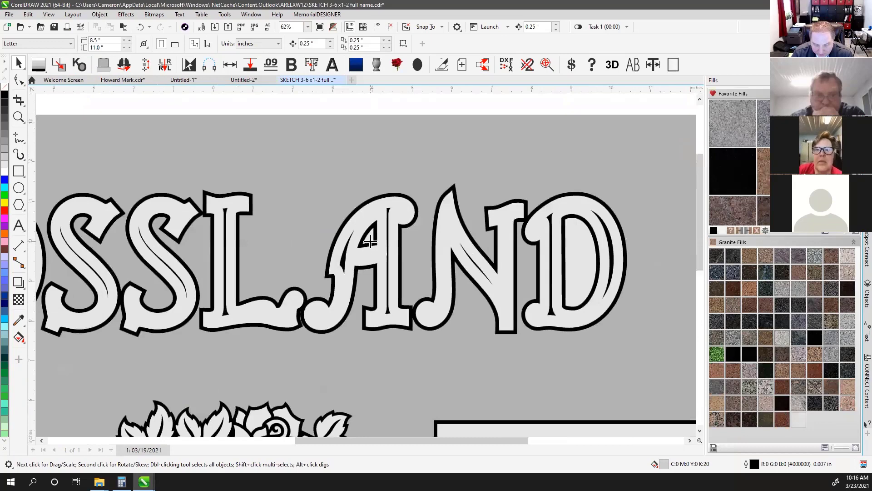
scroll(574, 249, down, 1)
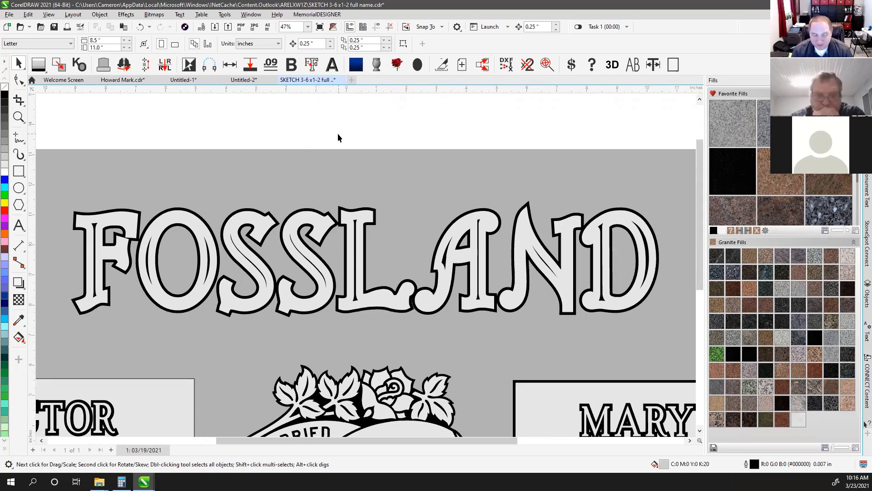
Try breaking FOSSLAND apart, undo it, and switch to wireframe view
click(124, 226)
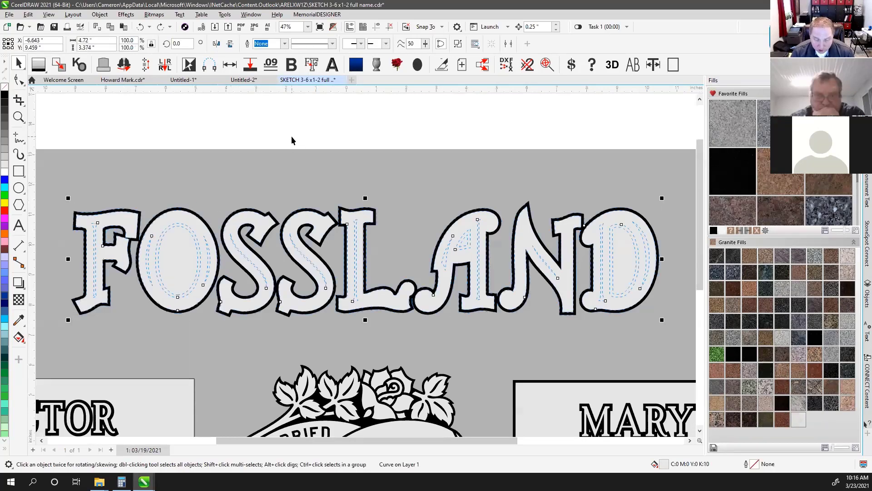
key(ctrl+k)
key(Tab)
key(Tab)
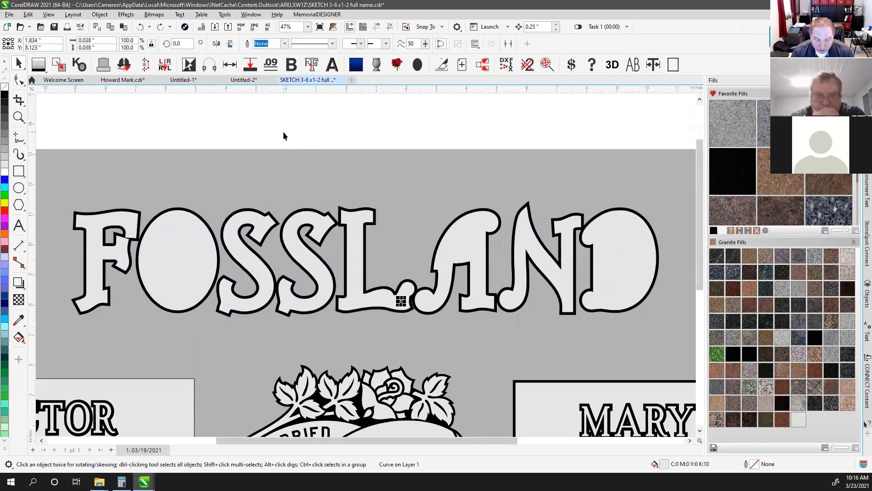
key(Tab)
key(Tab)
key(Tab)
key(Tab)
key(Tab)
key(Tab)
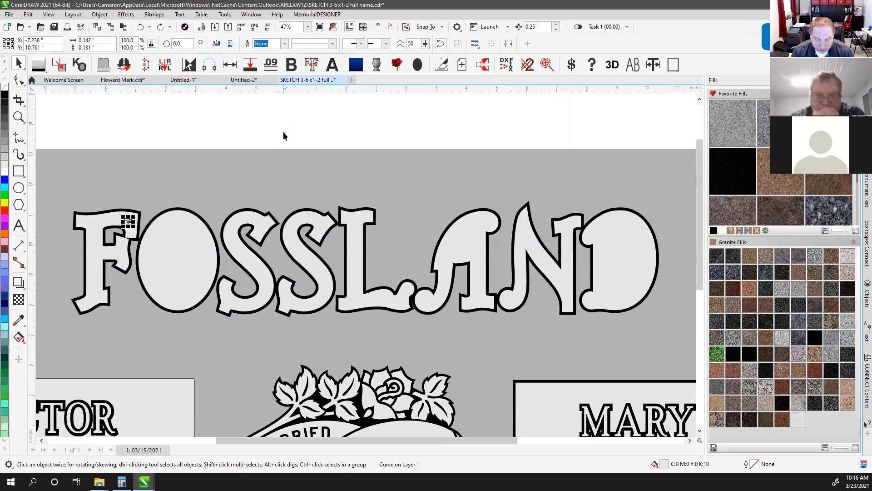
key(ctrl+z)
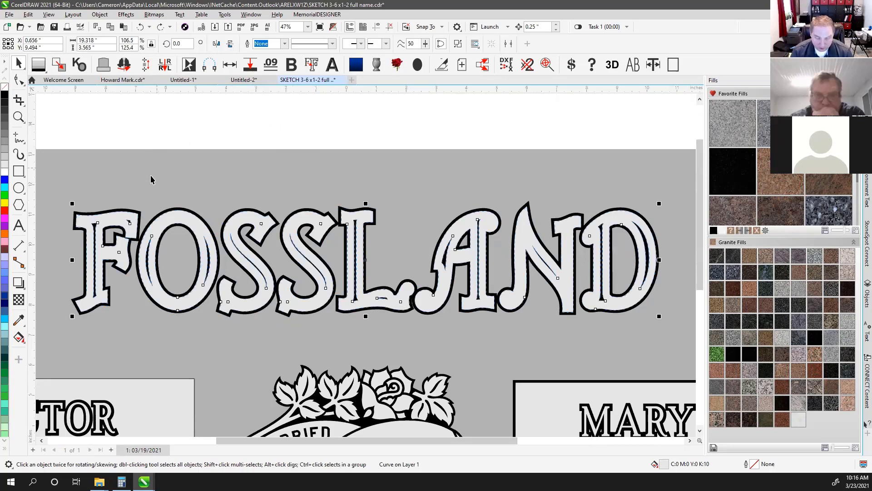
key(shift+F9)
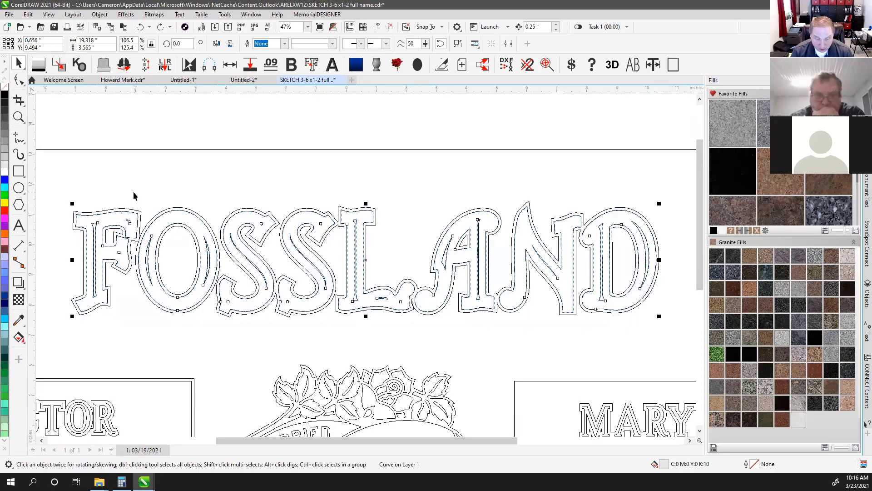
Break FOSSLAND apart, exclude seven pieces from F, O, S's, L and A, and combine the other 22
click(458, 43)
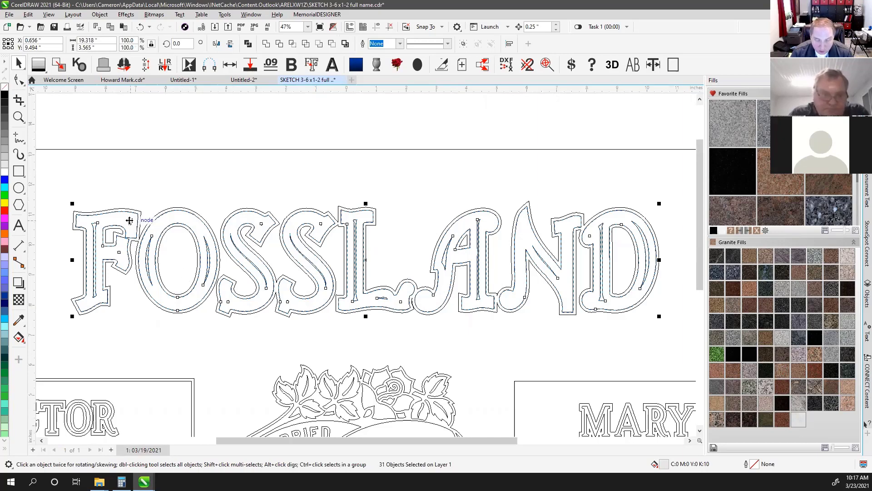
shift+click(117, 251)
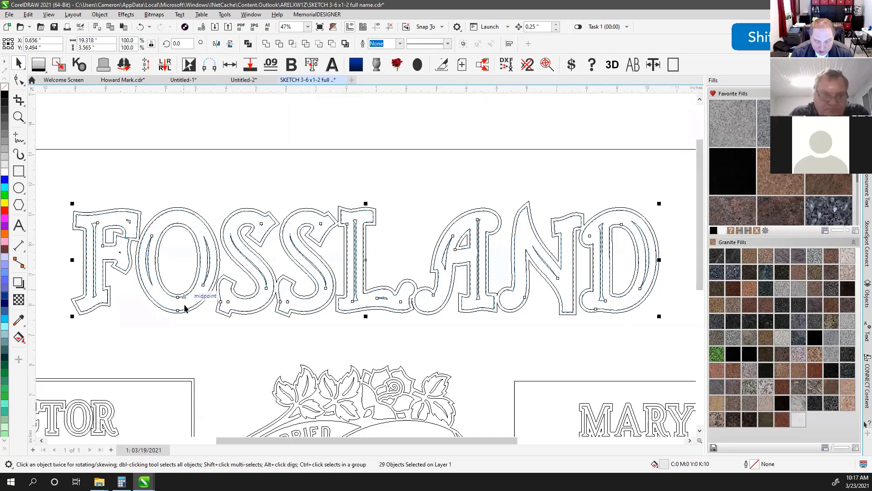
shift+click(225, 304)
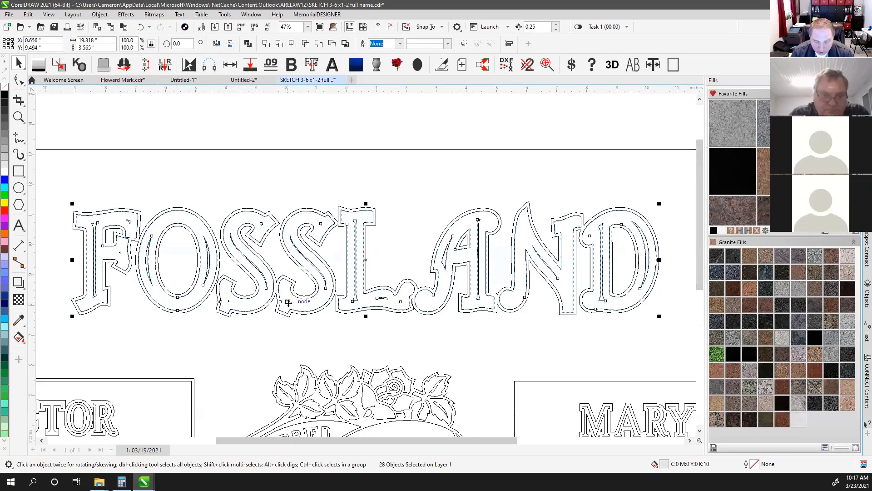
shift+click(288, 302)
shift+click(264, 226)
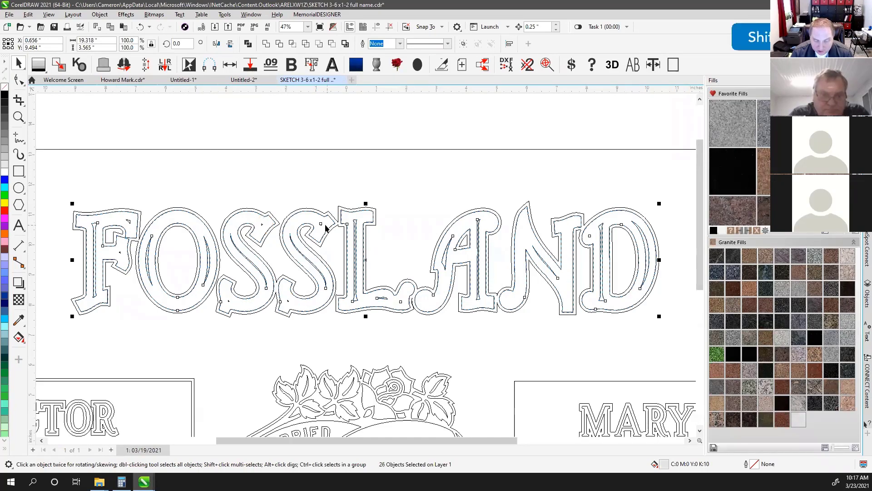
shift+click(400, 304)
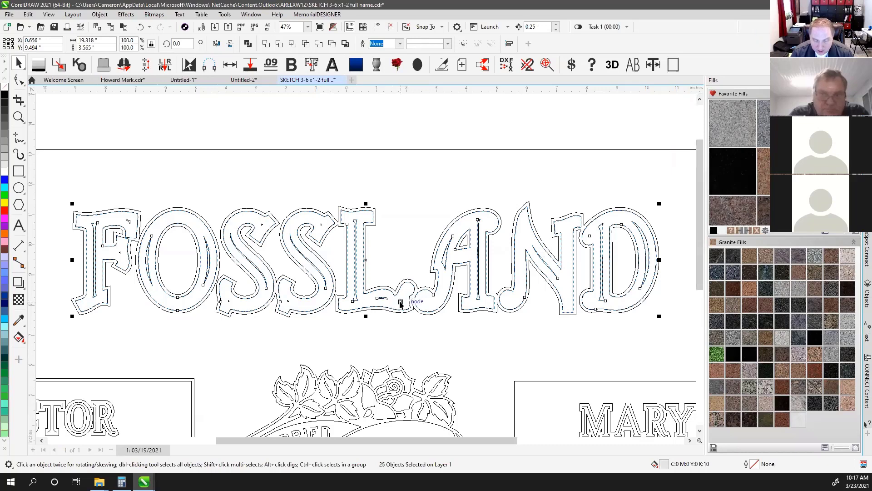
shift+click(380, 296)
shift+click(475, 252)
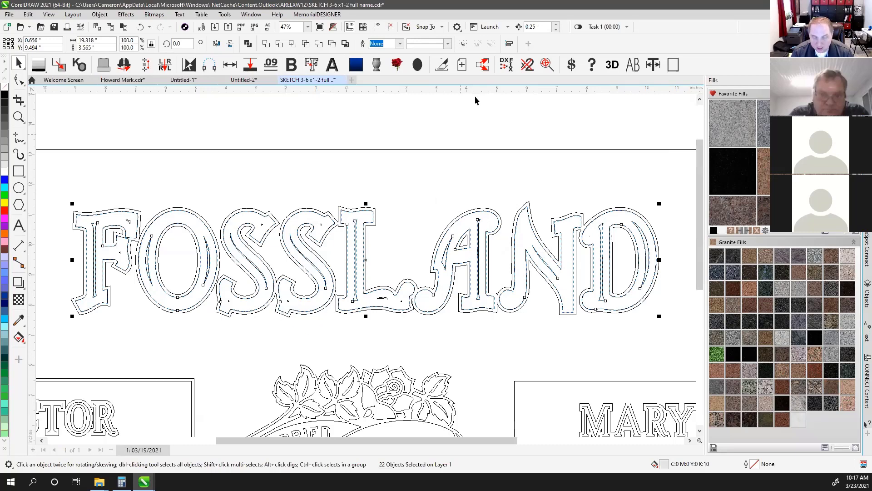
click(249, 44)
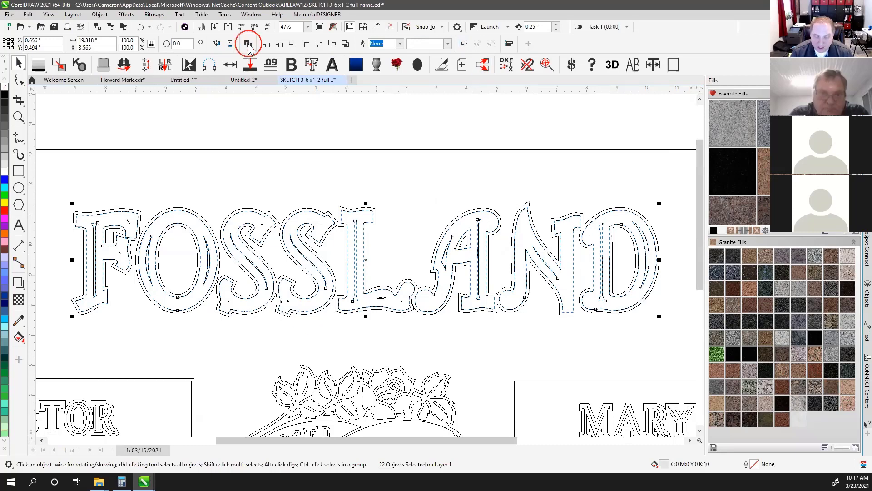
key(shift+F9)
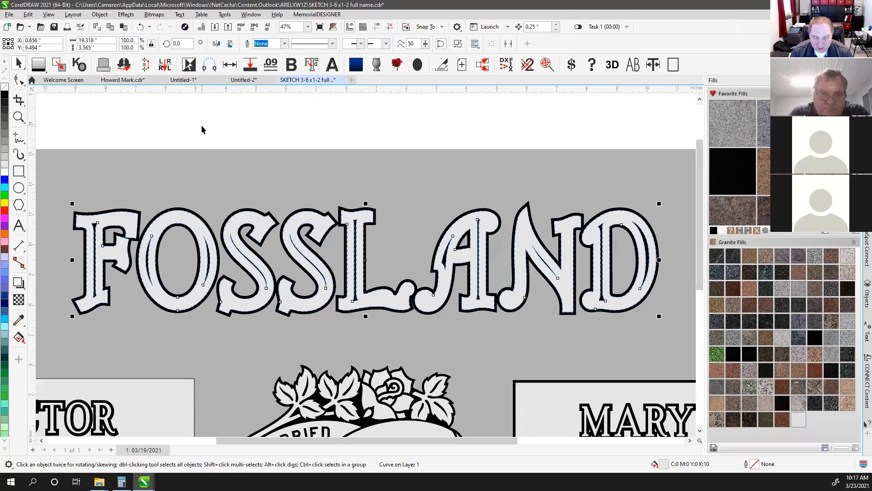
Test-move the FOSSLAND curve and its nine letter pieces, keeping them over the black lettering
click(201, 125)
drag(117, 216, 155, 135)
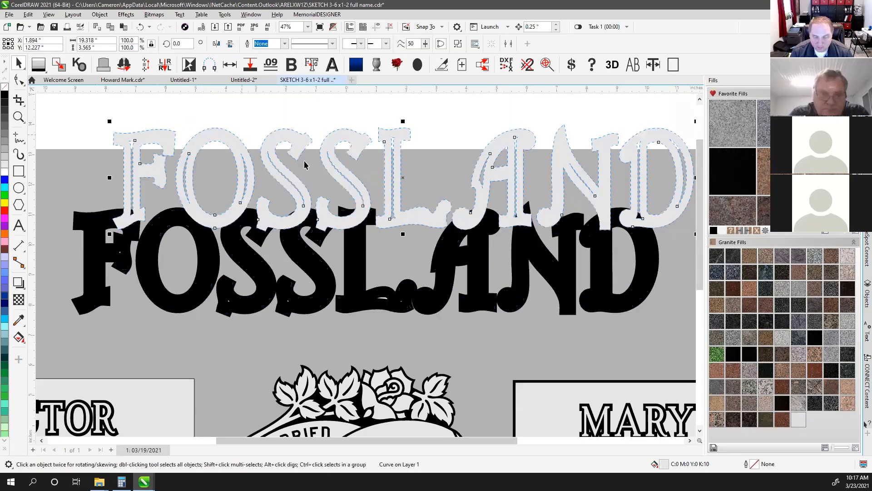
key(ctrl+z)
click(127, 132)
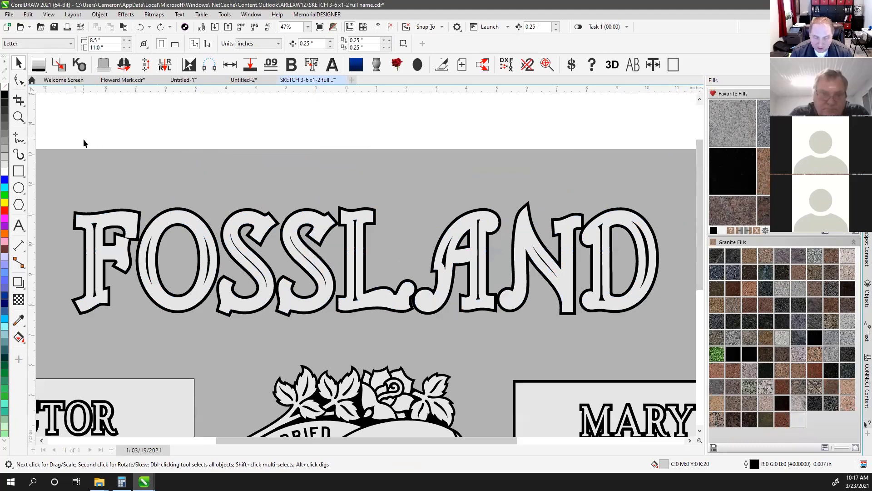
drag(83, 142, 630, 334)
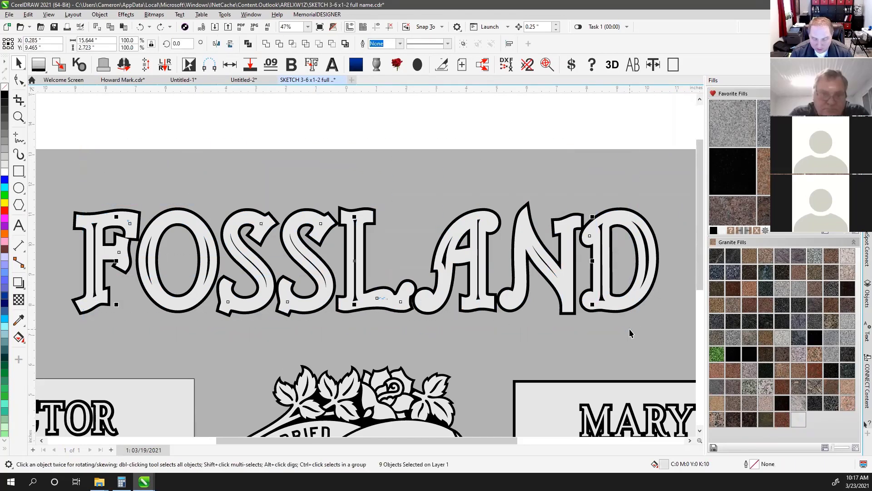
drag(354, 261, 350, 143)
key(Delete)
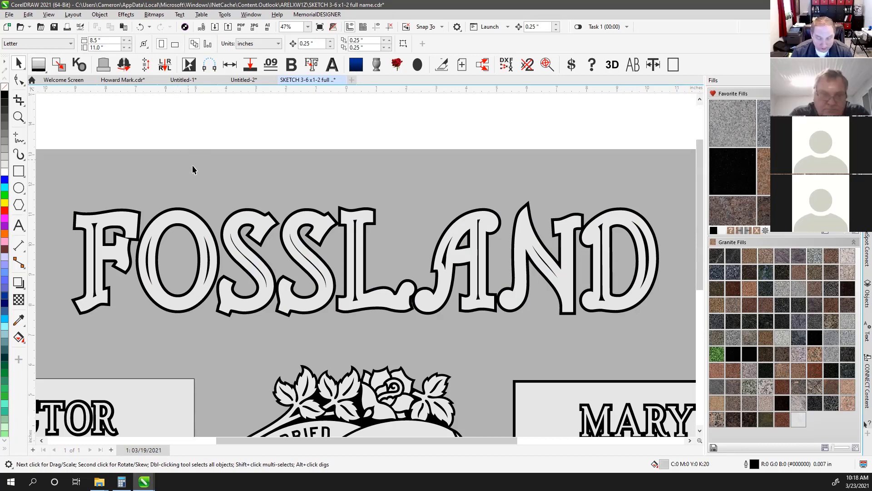
Combine the light FOSSLAND pieces with Ctrl+L and realign the curve on the black lettering
click(181, 223)
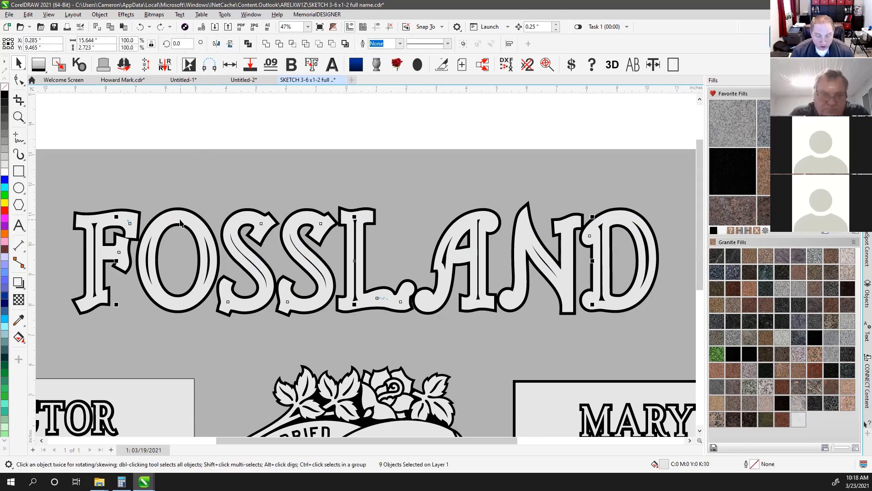
key(ctrl+l)
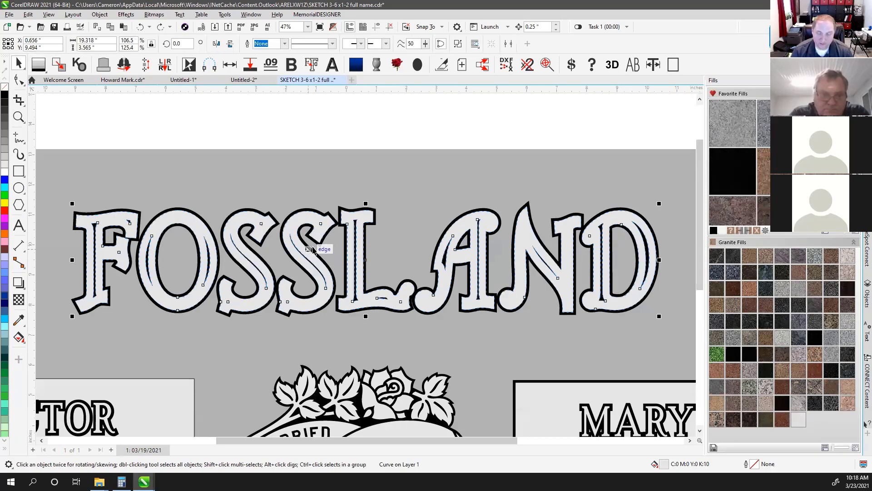
drag(174, 231, 205, 164)
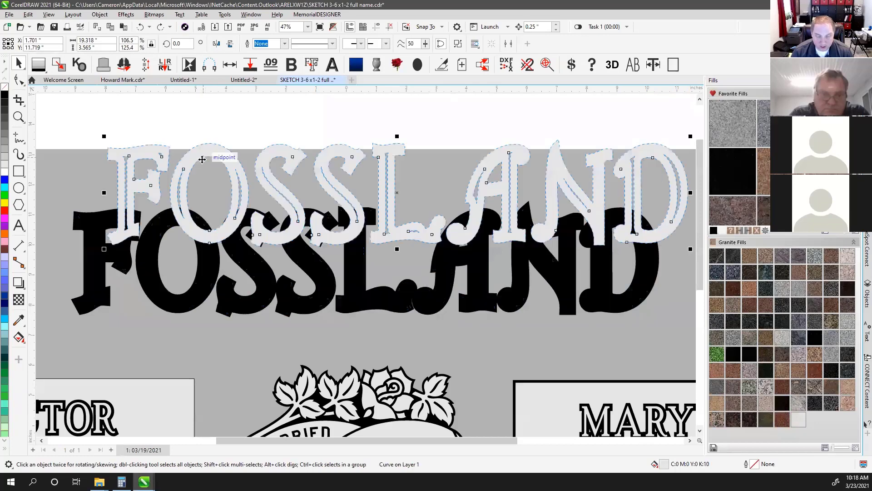
drag(193, 132, 169, 194)
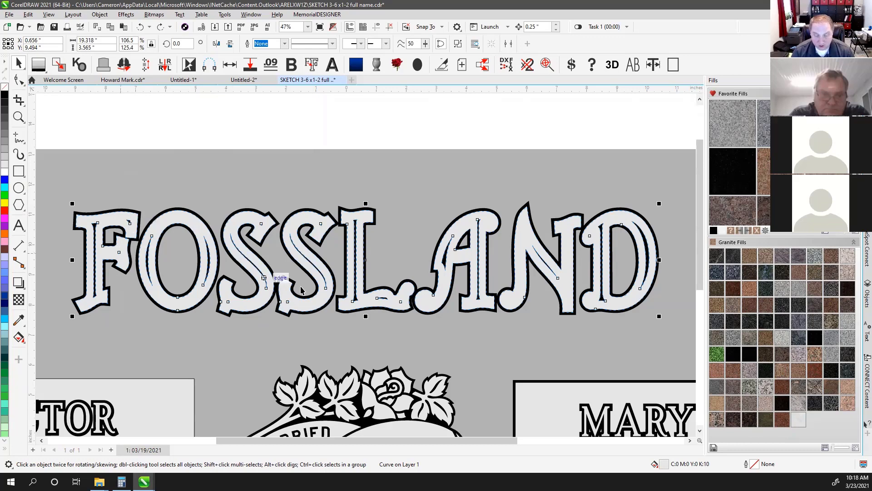
click(438, 129)
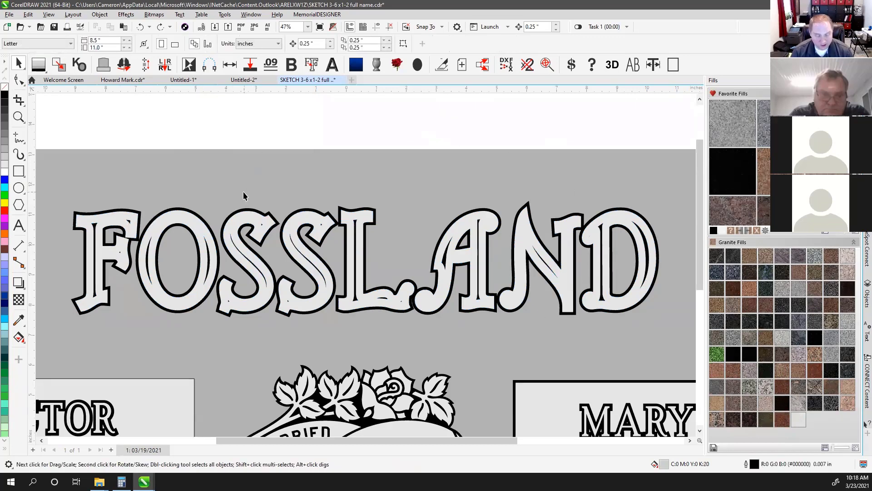
click(19, 118)
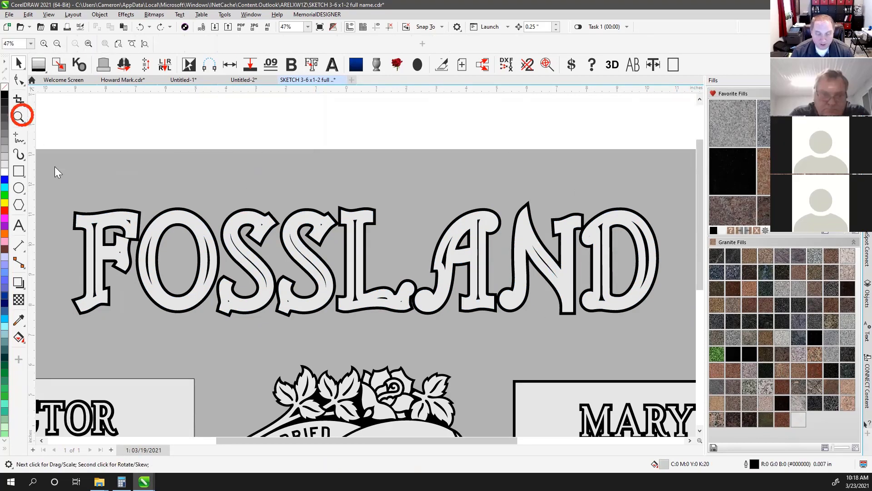
Zoom in on FOSSLAND's F and O and arm the Virtual Segment Delete tool
drag(68, 198, 233, 324)
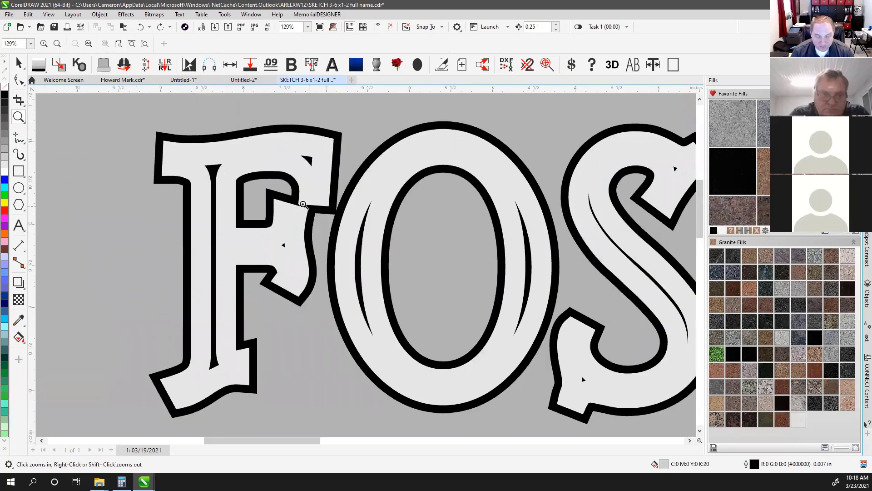
click(19, 99)
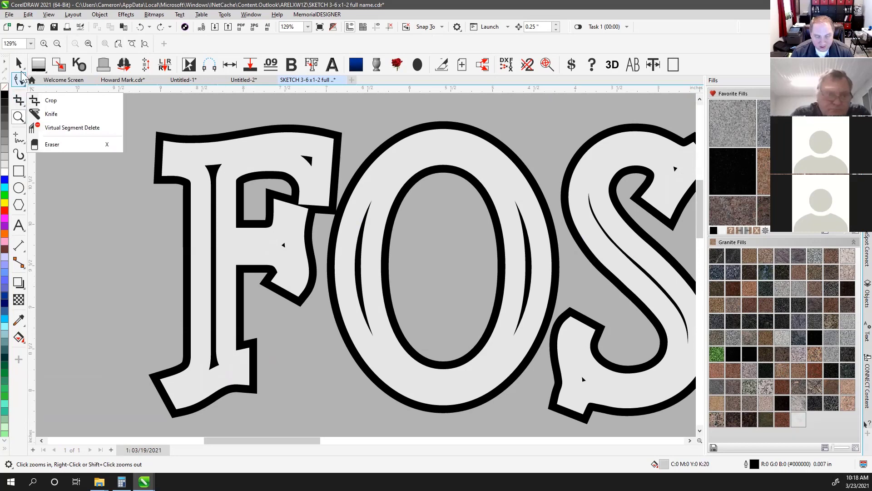
mouse_move(20, 99)
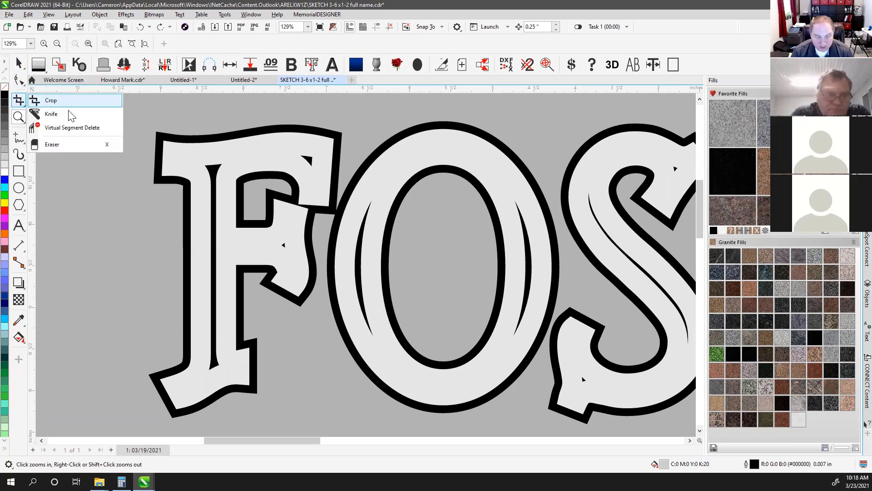
click(84, 129)
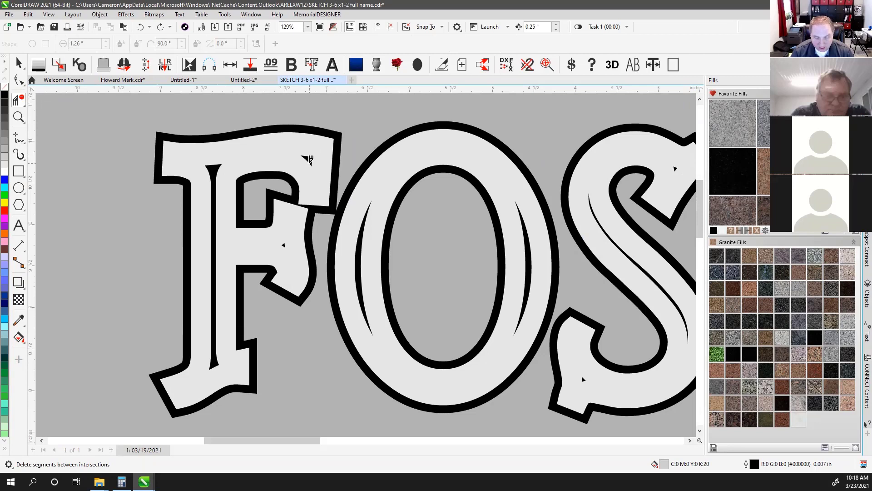
Remove the small notches on the F and on both S's
click(309, 160)
click(284, 244)
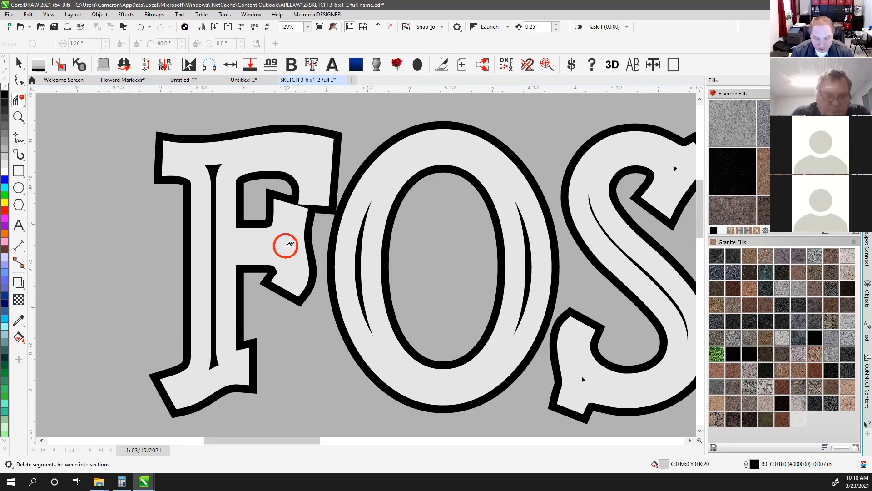
click(583, 379)
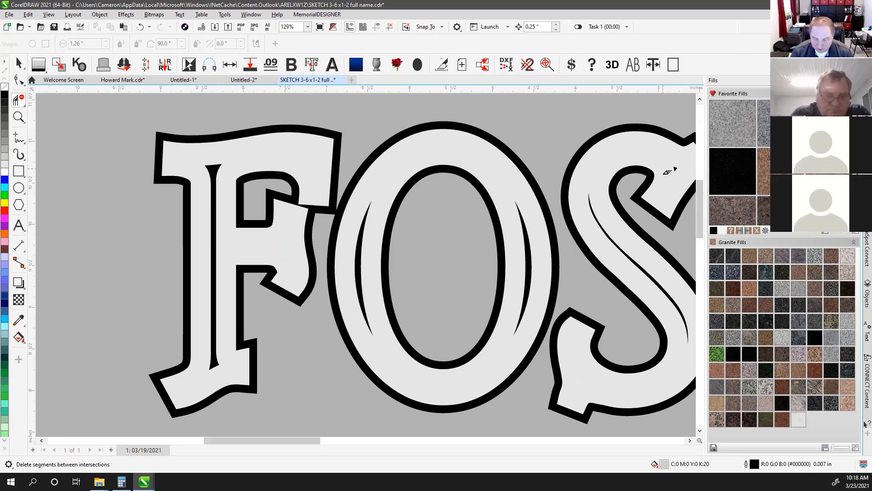
click(675, 168)
scroll(581, 295, down, 3)
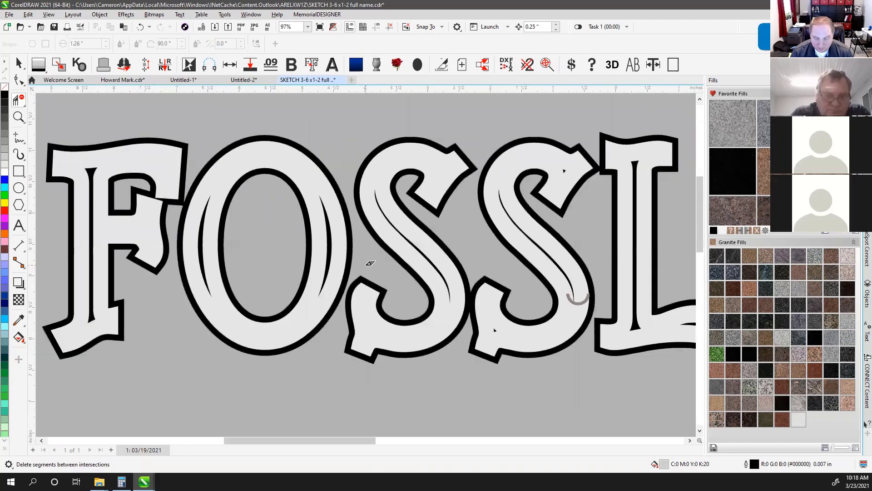
scroll(362, 289, up, 3)
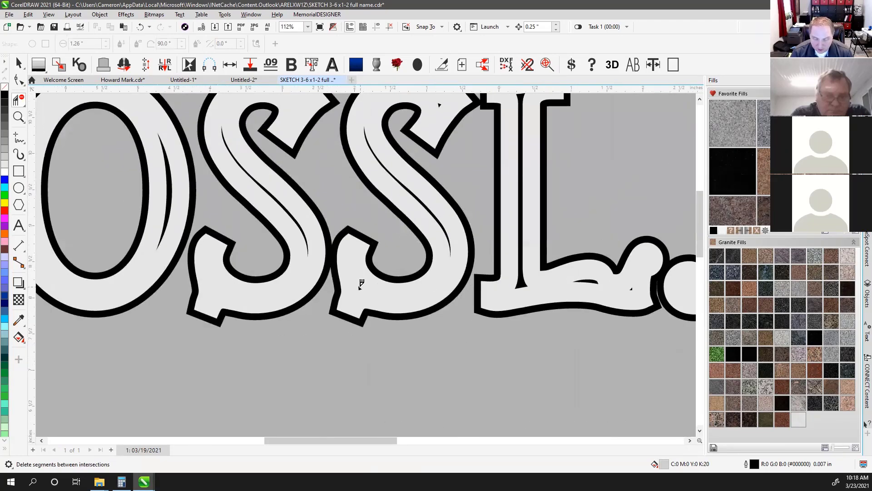
click(362, 289)
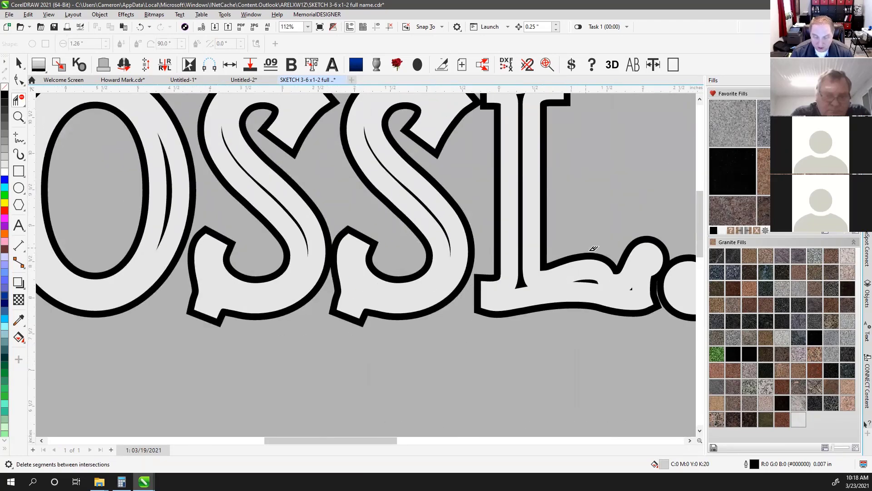
Remove the stray segments on the L's foot and the D's serif, then zoom out to the whole headstone
scroll(390, 288, down, 1)
scroll(376, 250, up, 2)
click(373, 250)
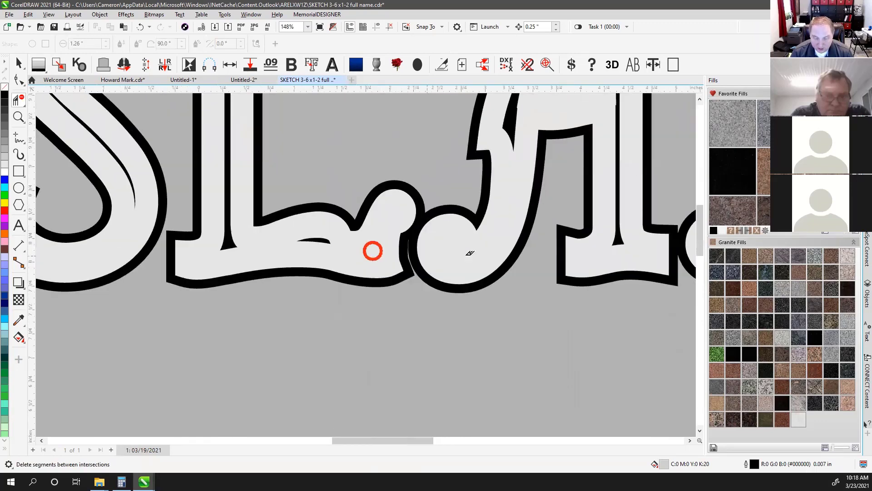
scroll(545, 229, down, 1)
scroll(372, 192, down, 1)
scroll(400, 246, down, 2)
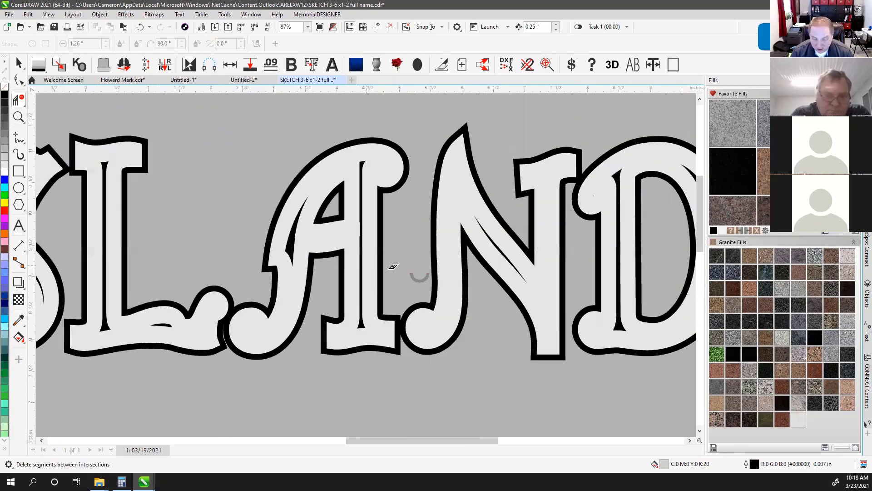
scroll(409, 273, down, 1)
scroll(424, 206, up, 7)
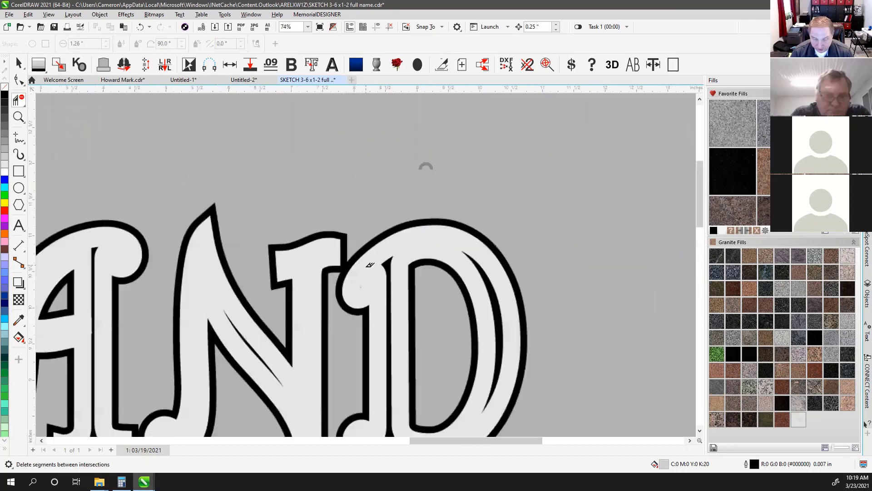
click(368, 257)
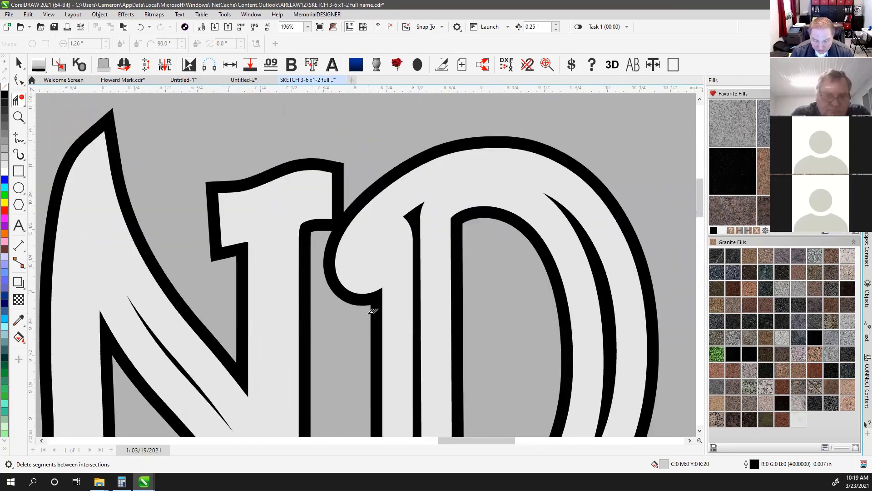
scroll(239, 210, down, 8)
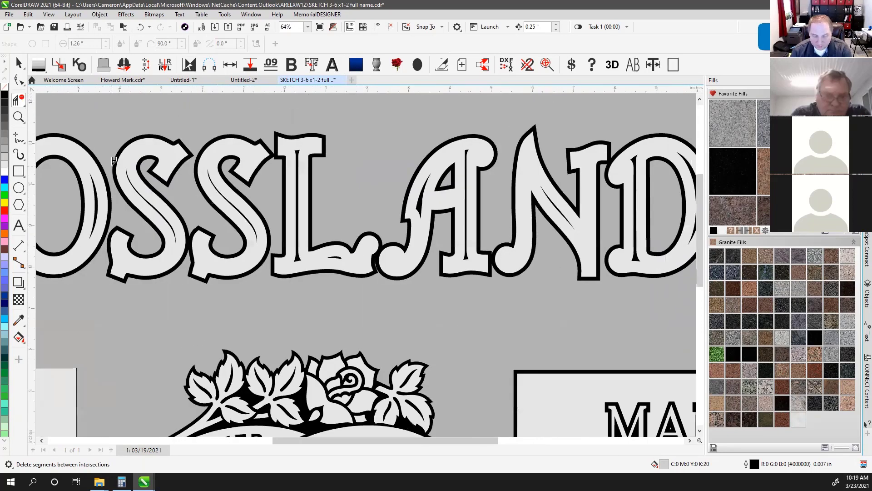
key(F4)
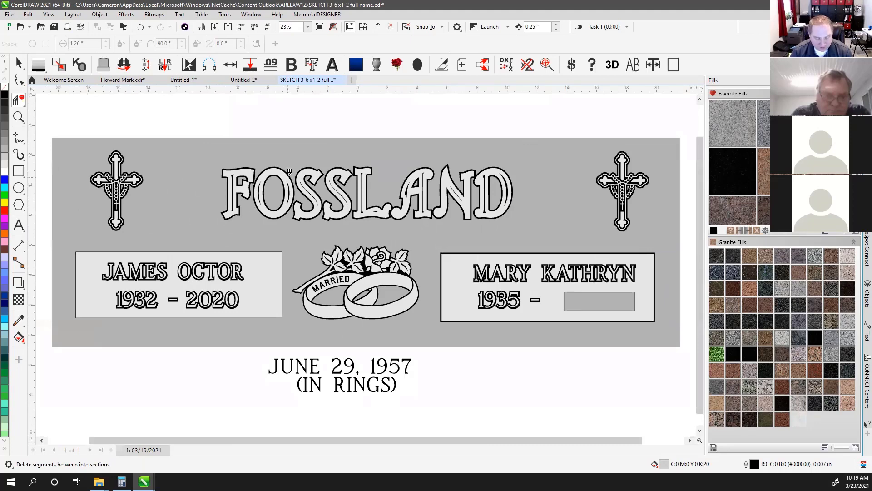
scroll(352, 195, up, 2)
click(18, 63)
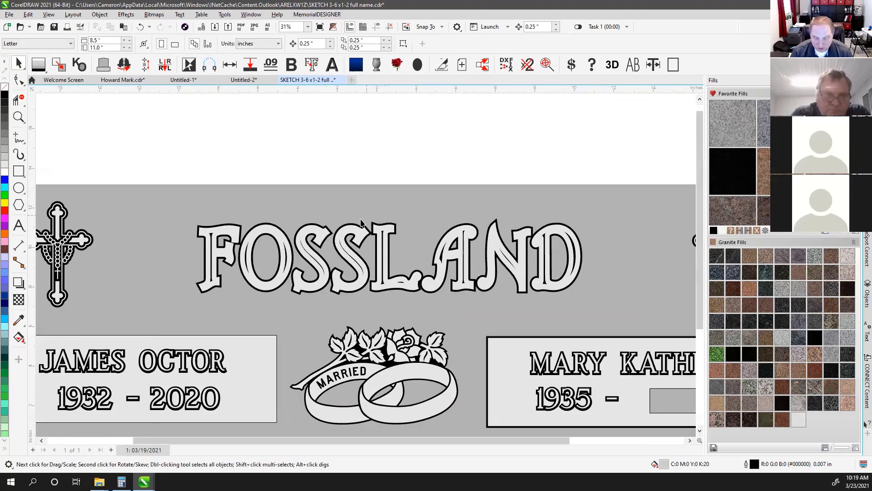
drag(350, 230, 355, 126)
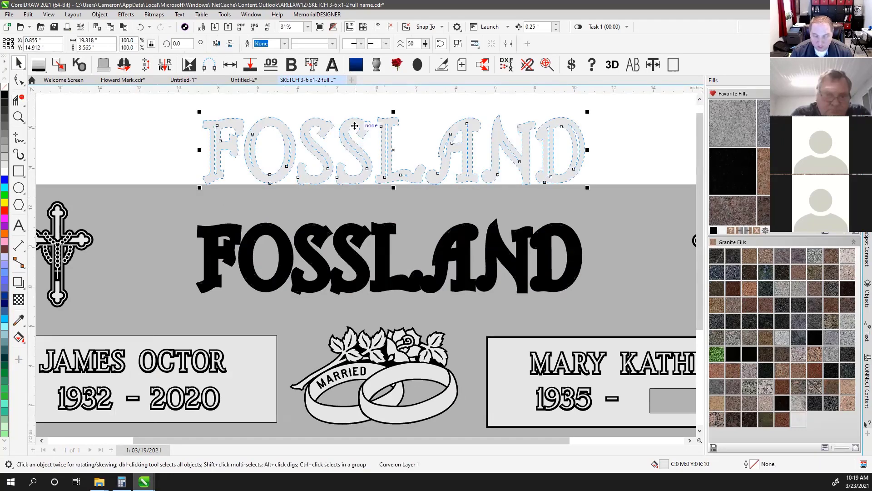
click(274, 111)
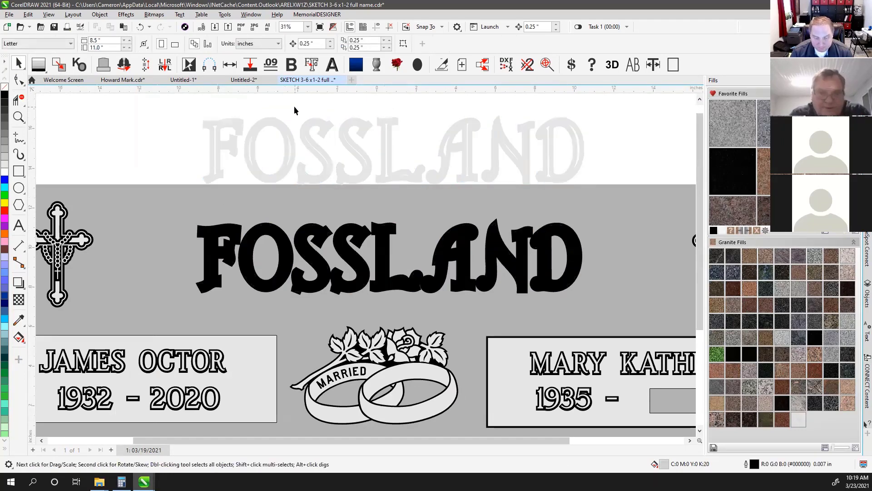
key(ctrl+z)
click(282, 145)
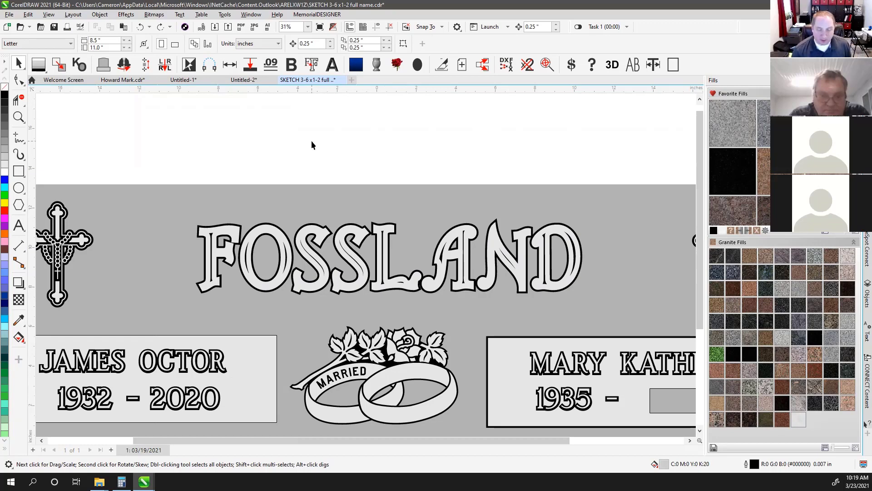
scroll(316, 145, down, 1)
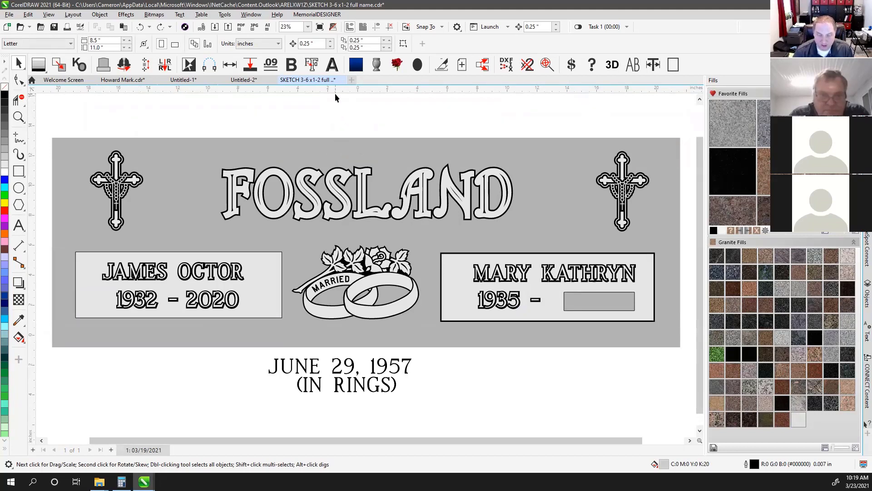
Add horizontal and vertical guidelines to the headstone page, one vertical at 5.329 inches
drag(335, 89, 446, 320)
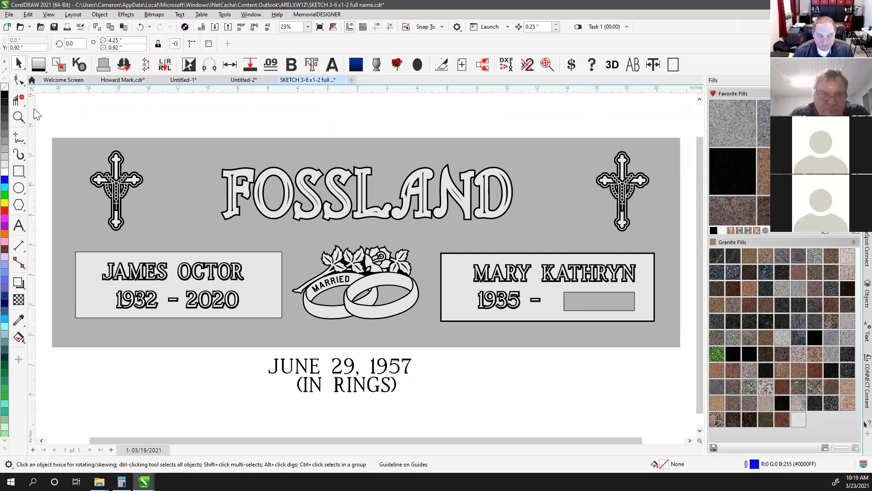
drag(31, 111, 153, 195)
drag(438, 271, 438, 271)
click(325, 126)
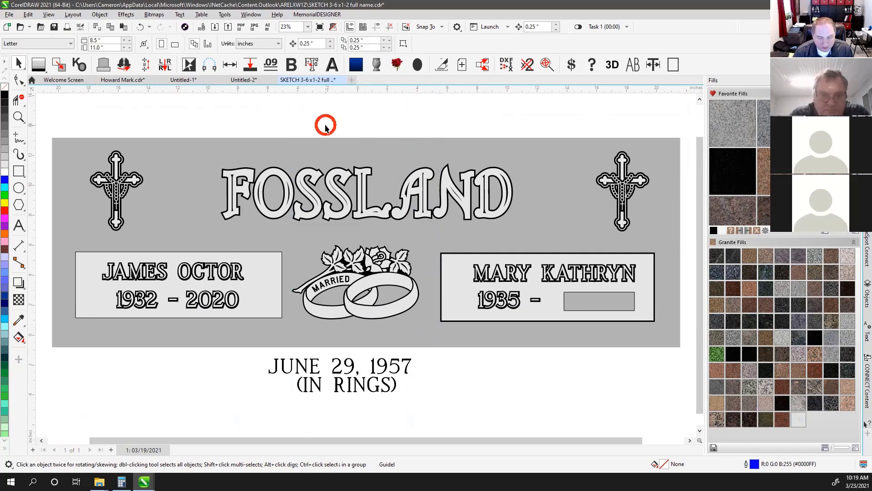
drag(403, 90, 454, 320)
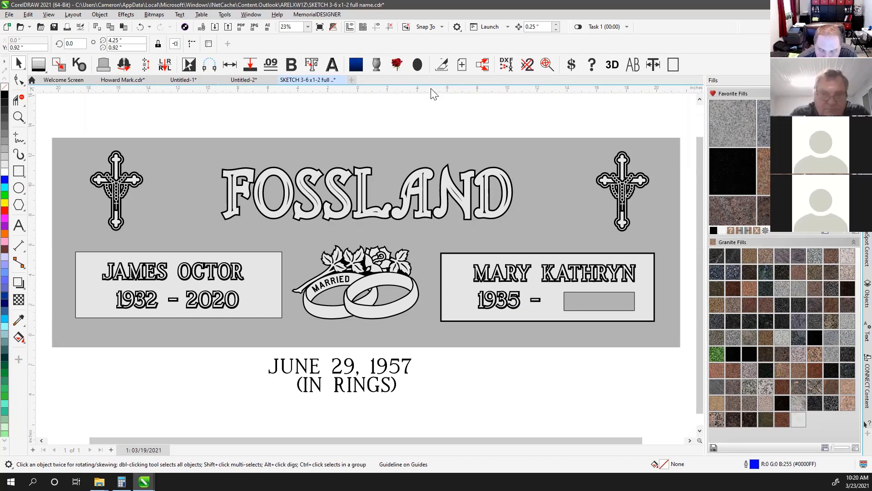
Snap a horizontal guideline to an object edge, add a vertical one, and start a new Letter document
drag(434, 97, 433, 121)
drag(431, 116, 431, 116)
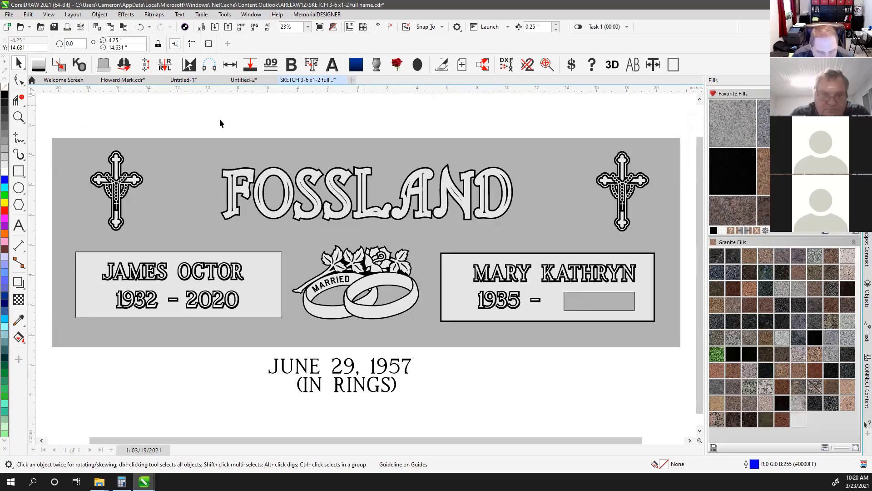
drag(31, 120, 291, 88)
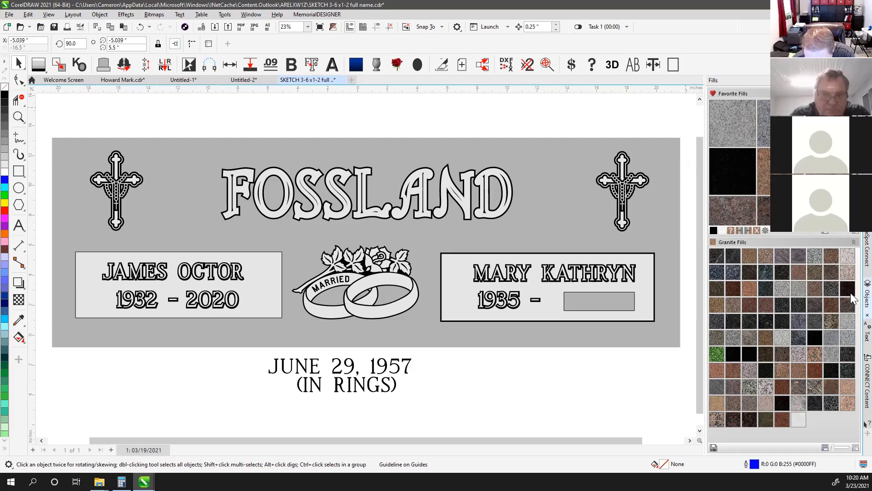
click(299, 121)
click(351, 80)
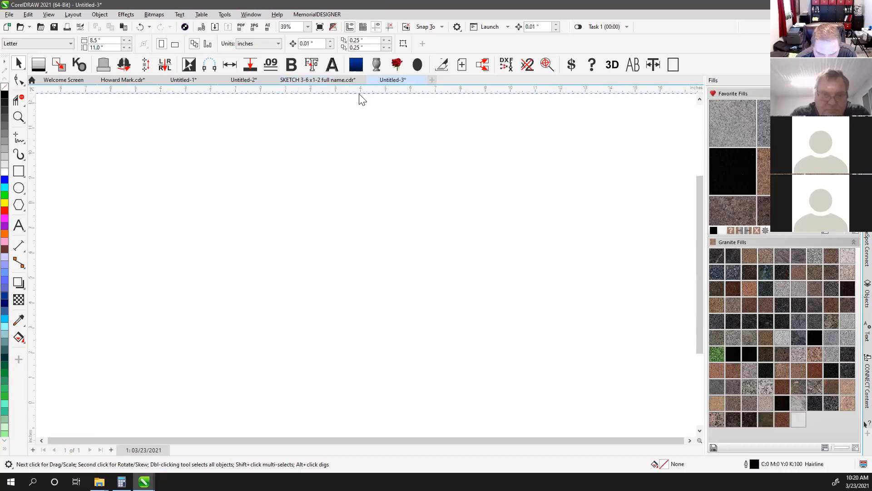
Add three horizontal and one vertical guideline to the blank page, then return to FOSSLAND
drag(359, 89, 366, 248)
drag(333, 88, 336, 204)
drag(311, 90, 318, 182)
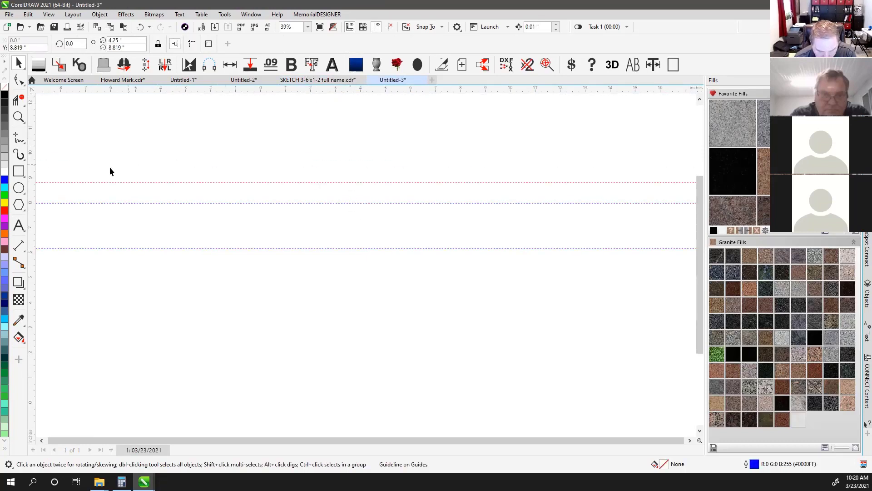
mouse_move(32, 171)
mouse_down()
mouse_move(240, 189)
mouse_move(260, 179)
mouse_up()
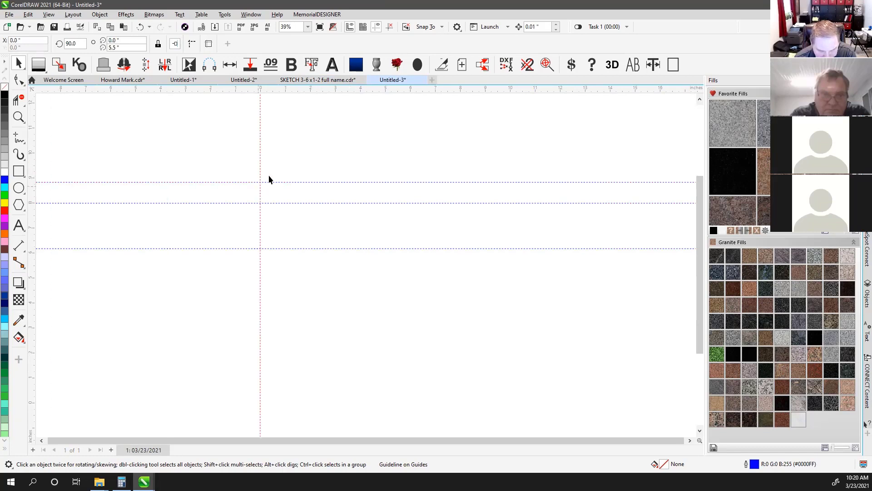
click(318, 80)
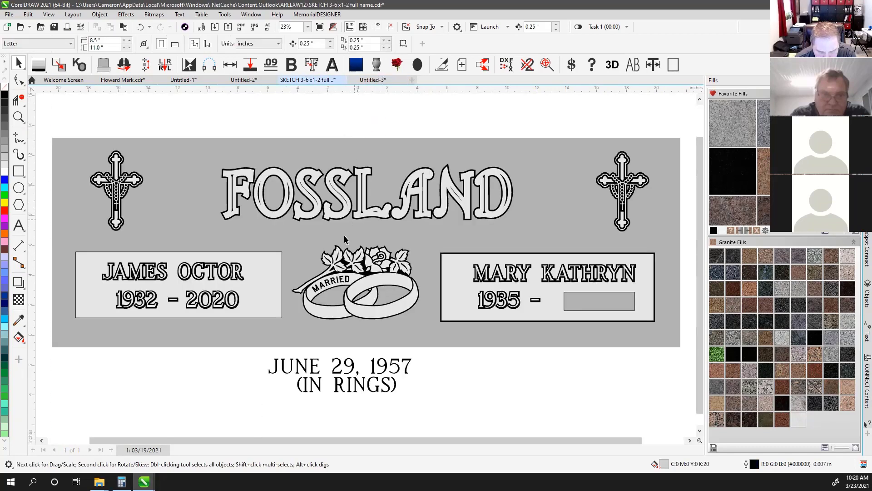
Add horizontal and vertical guidelines around the headstone in the FOSSLAND design
drag(302, 90, 313, 126)
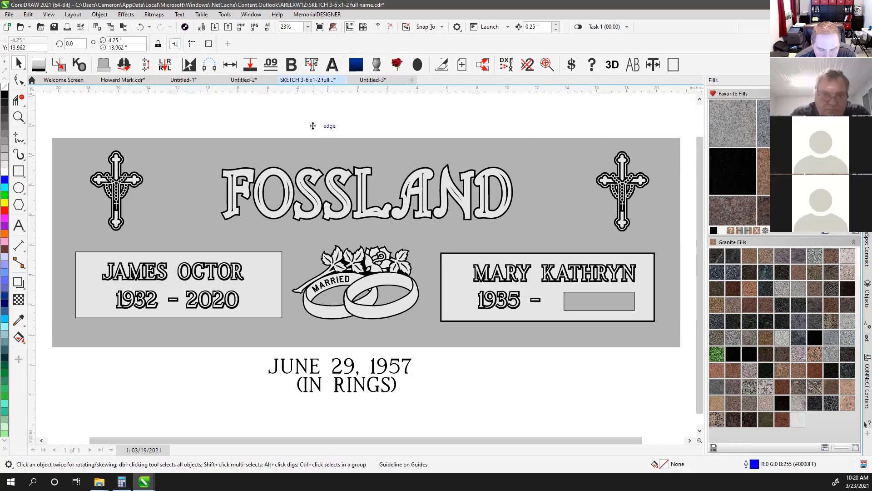
drag(29, 118, 85, 125)
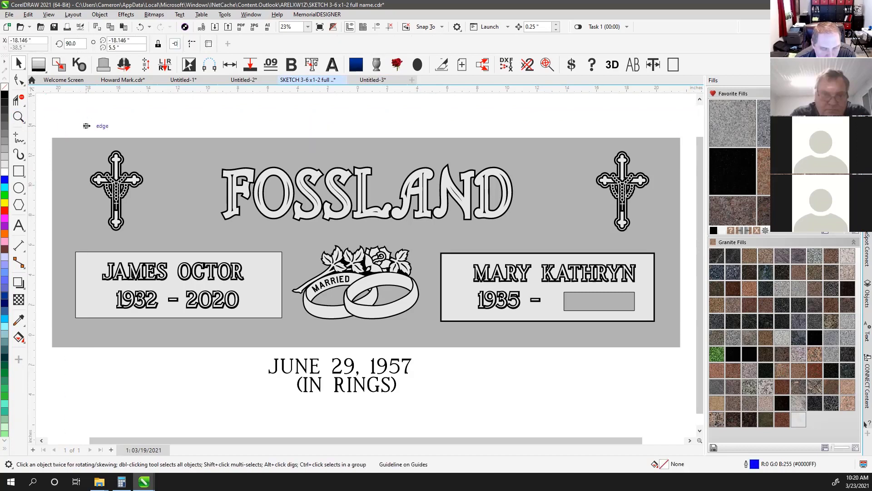
click(144, 115)
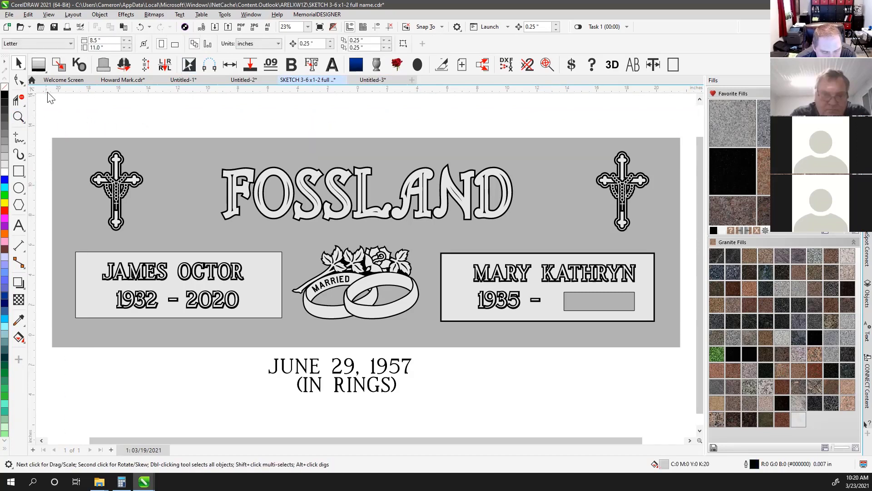
drag(88, 91, 103, 113)
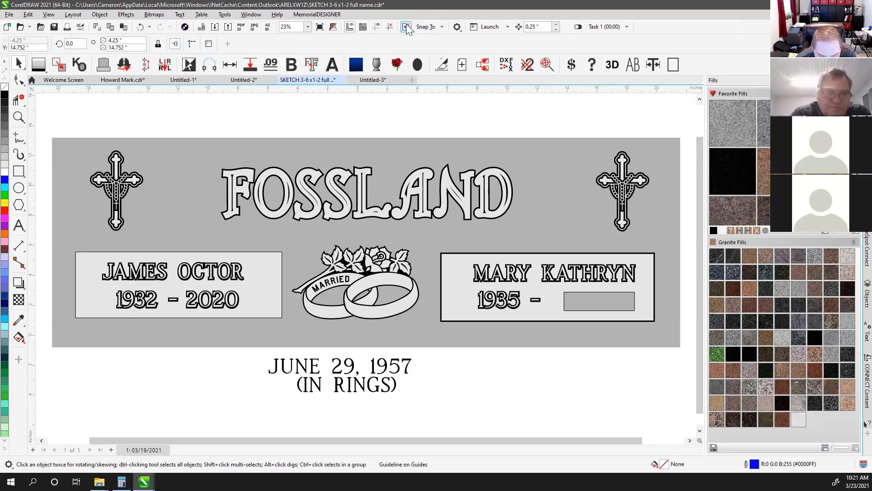
Reveal the hidden guidelines and delete all guidelines from the headstone layout
click(377, 28)
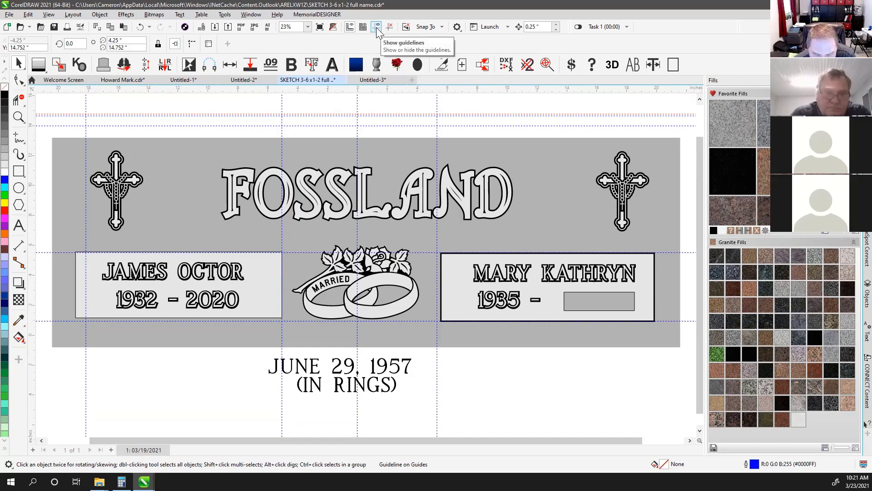
click(377, 30)
click(377, 30)
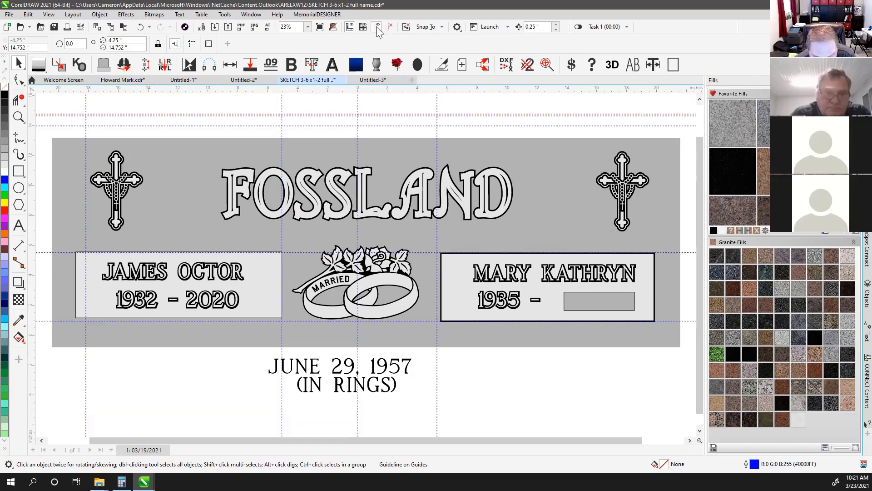
click(378, 102)
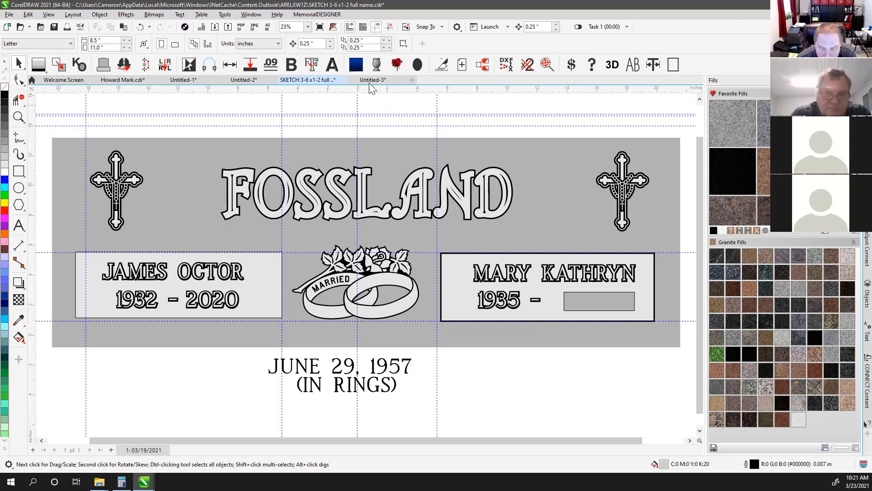
click(390, 26)
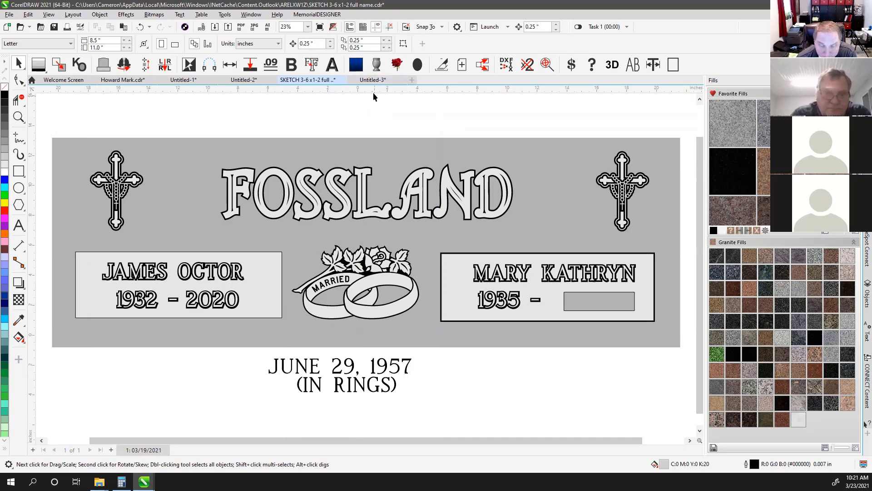
Add one fresh horizontal guideline just above the stone and toggle guideline visibility
drag(373, 92, 371, 125)
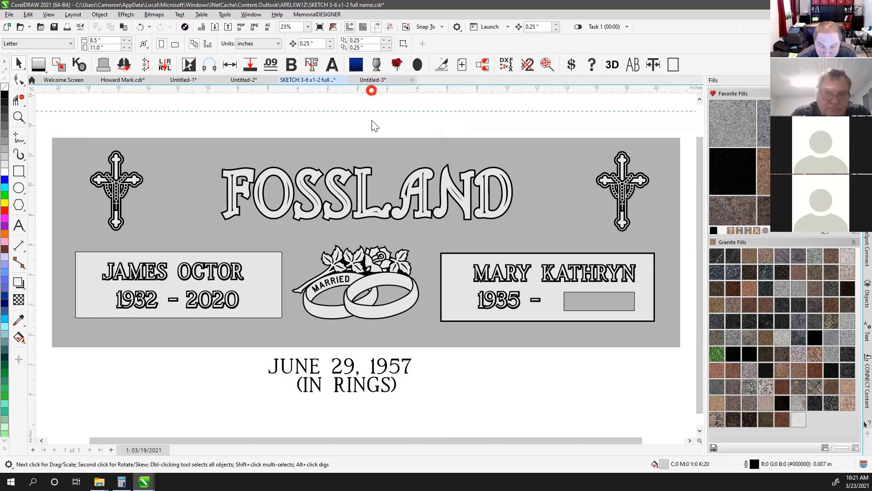
click(376, 27)
click(377, 26)
click(377, 26)
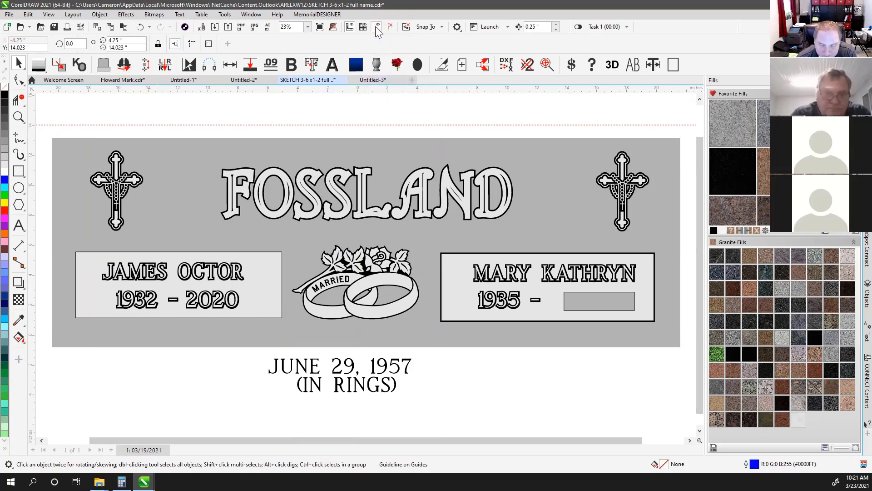
click(375, 26)
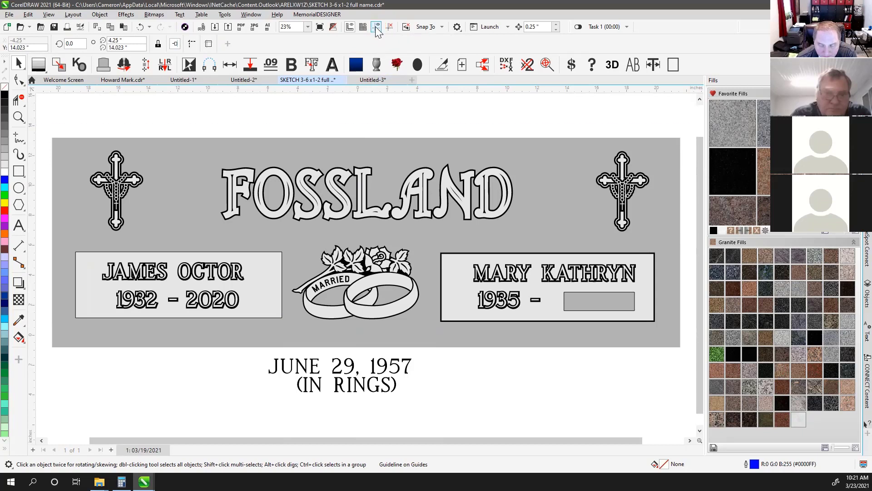
click(376, 27)
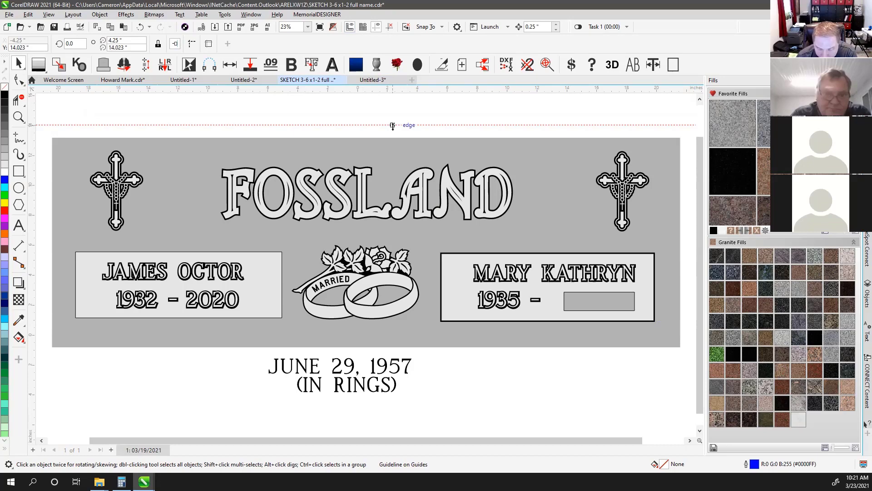
drag(392, 126, 443, 236)
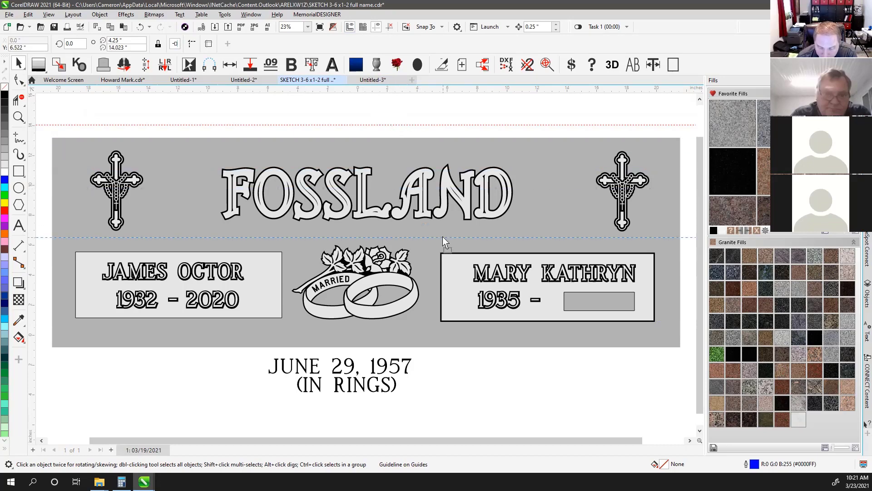
drag(449, 321, 446, 320)
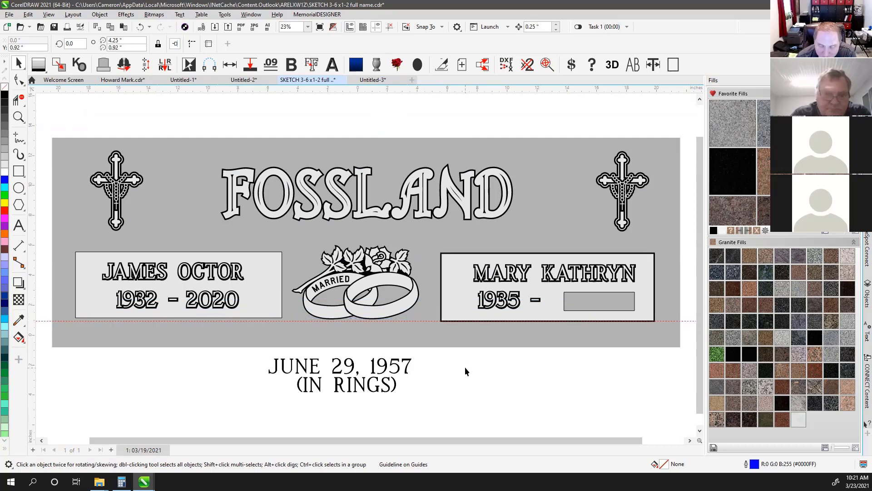
click(496, 364)
scroll(540, 304, up, 3)
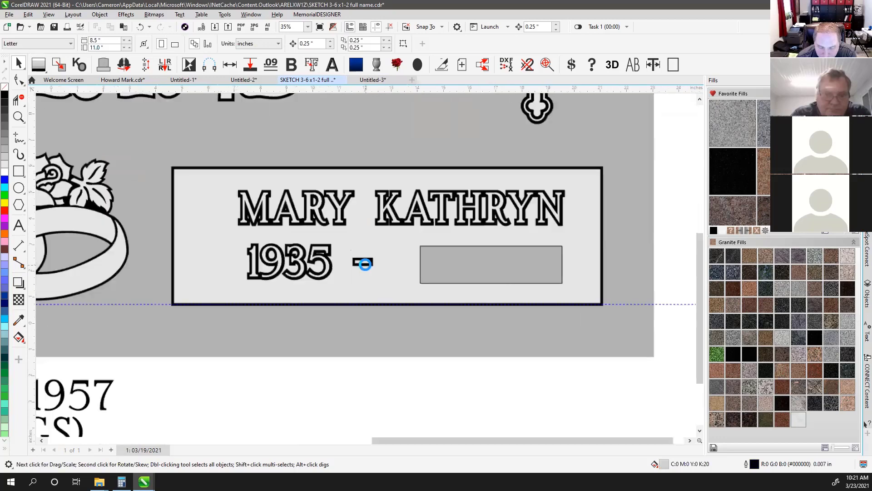
scroll(365, 265, up, 1)
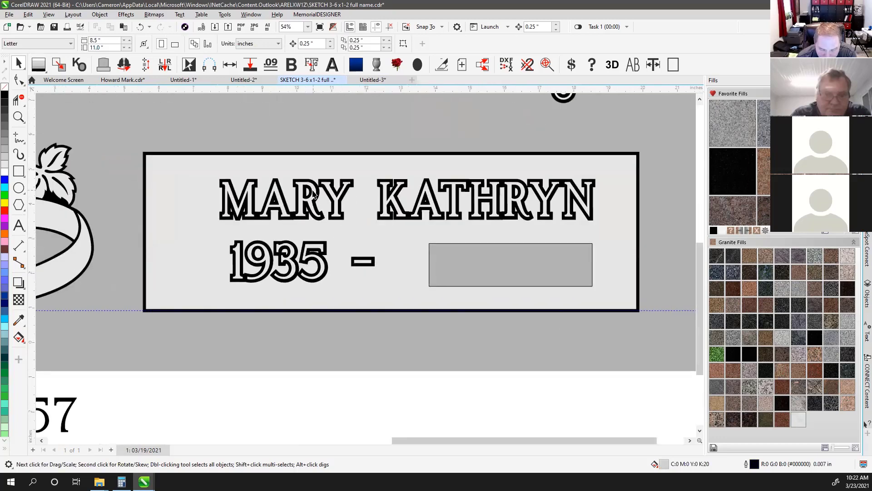
click(313, 180)
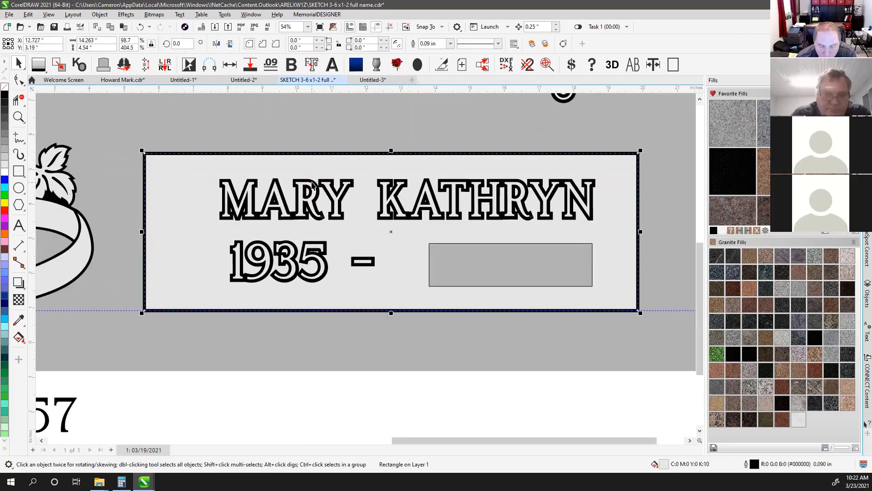
click(311, 182)
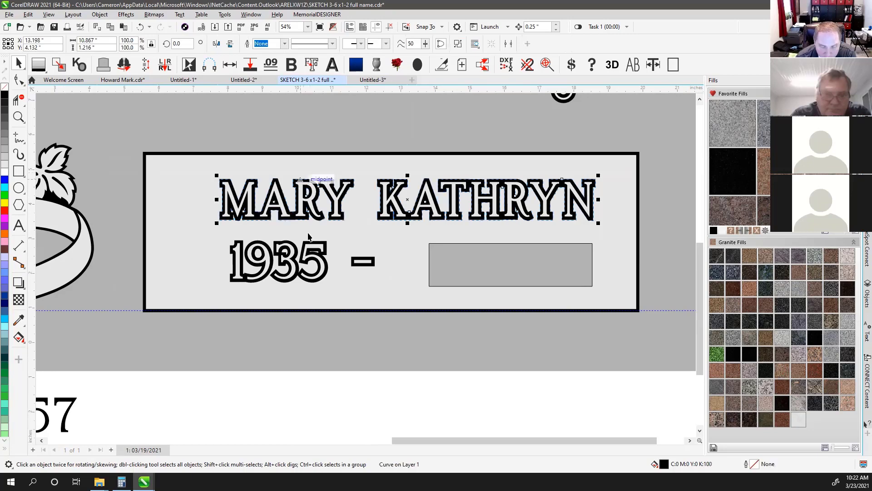
click(310, 402)
scroll(309, 389, down, 2)
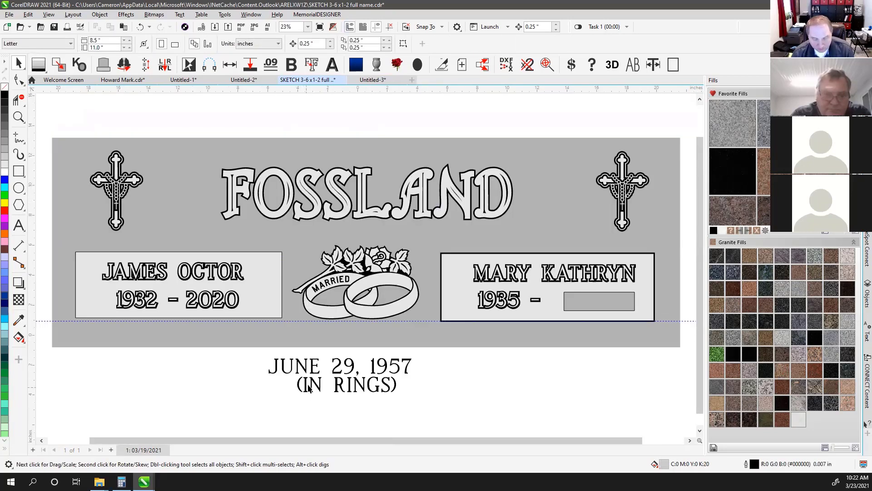
click(372, 121)
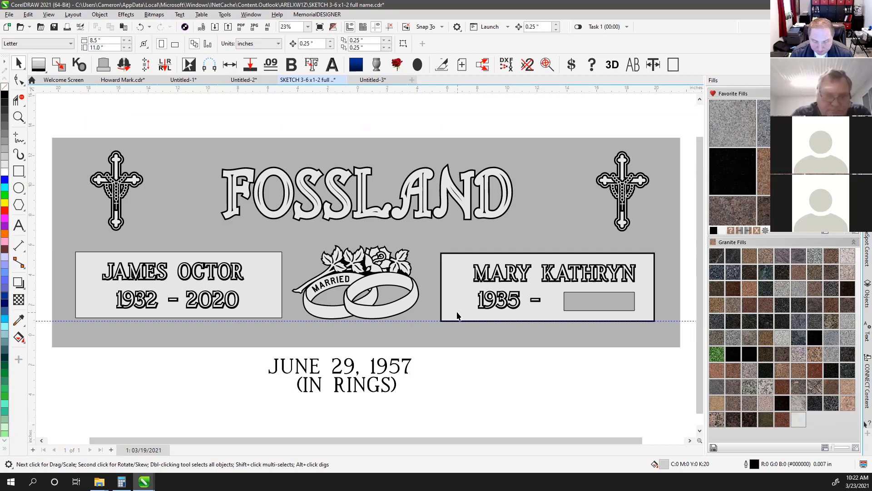
drag(435, 89, 446, 253)
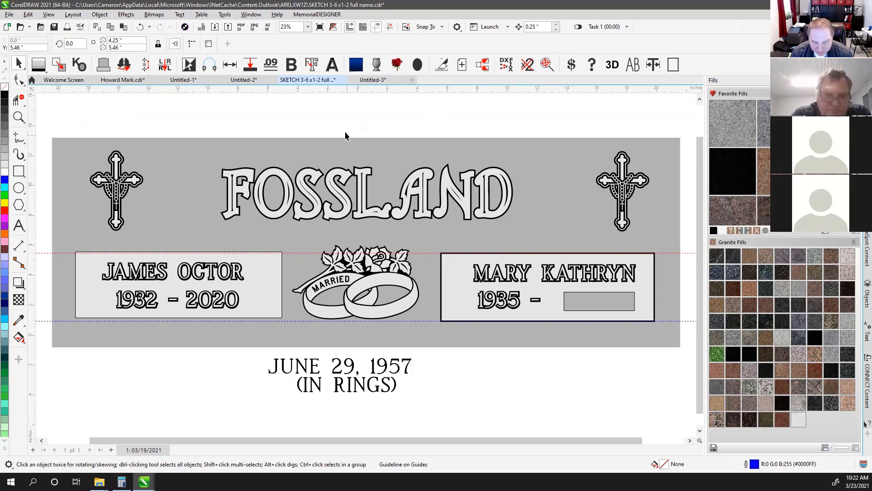
drag(478, 284, 489, 281)
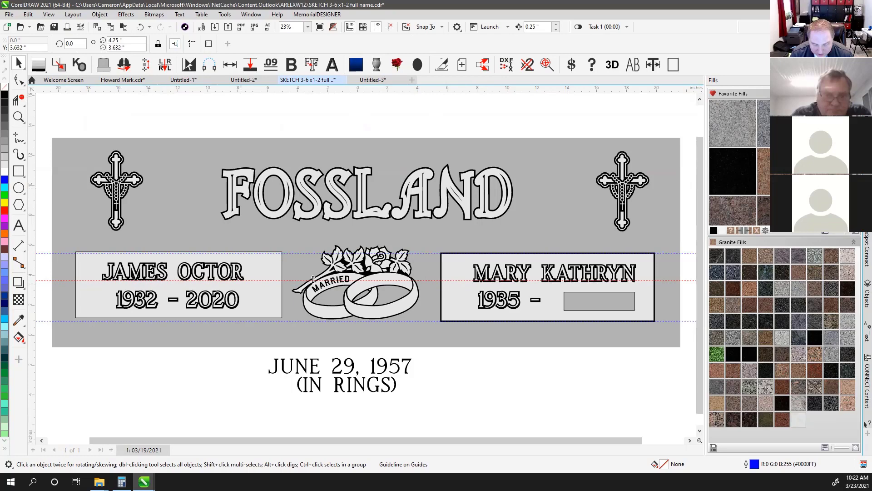
scroll(476, 282, up, 6)
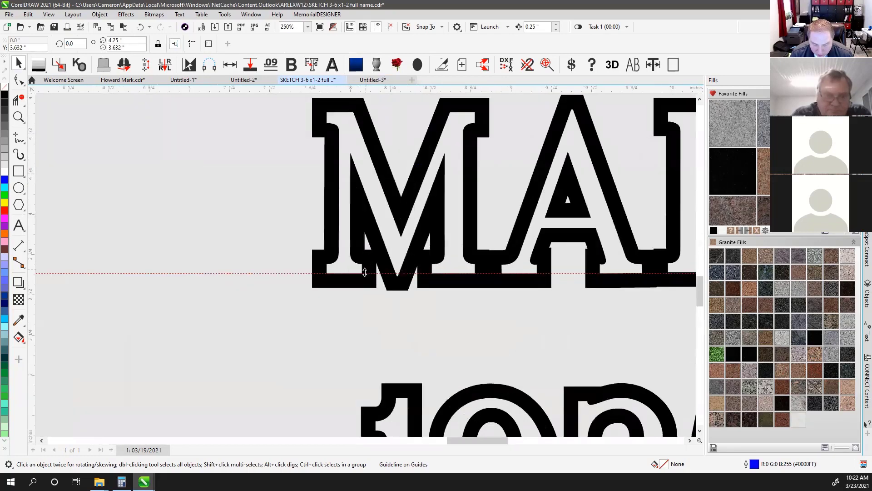
scroll(365, 272, up, 2)
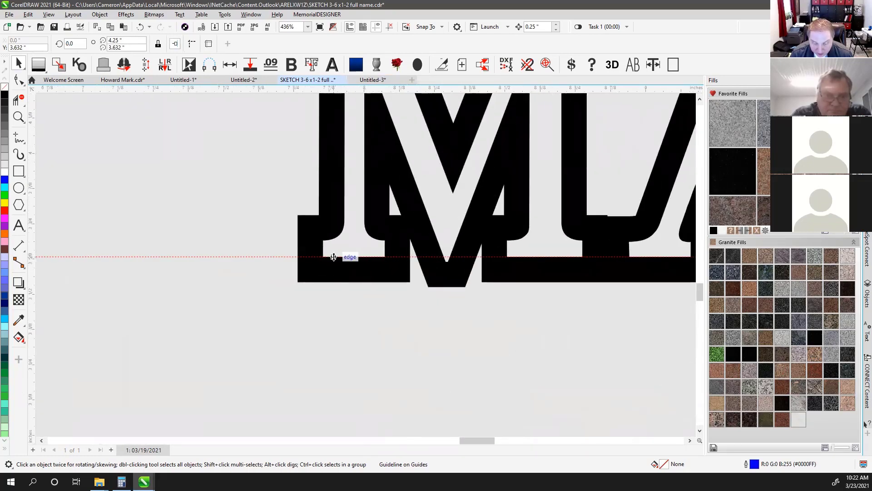
scroll(334, 257, down, 6)
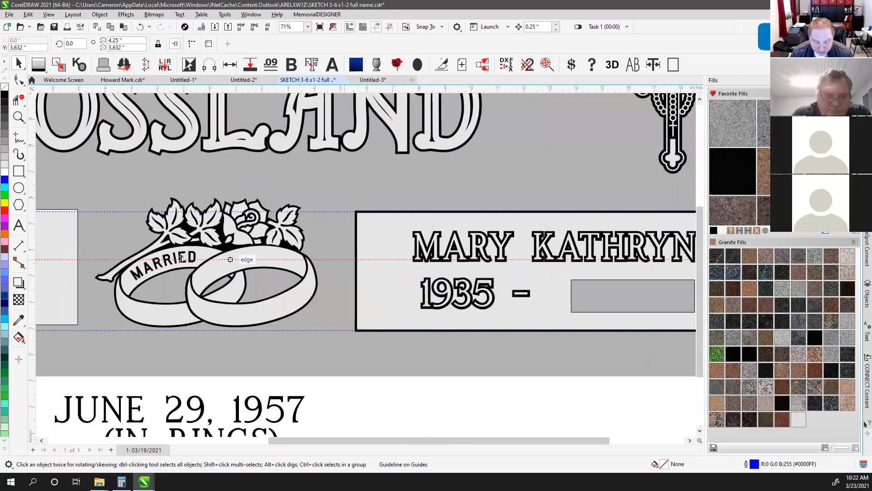
scroll(87, 263, up, 2)
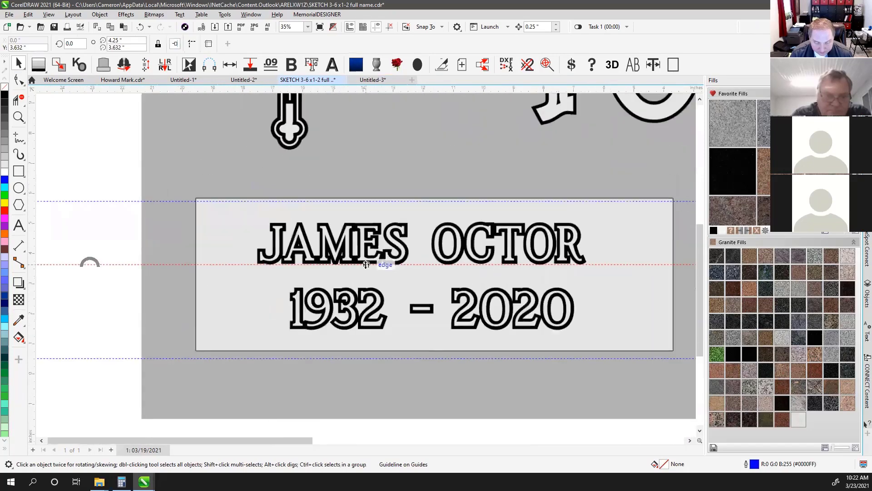
scroll(346, 264, up, 4)
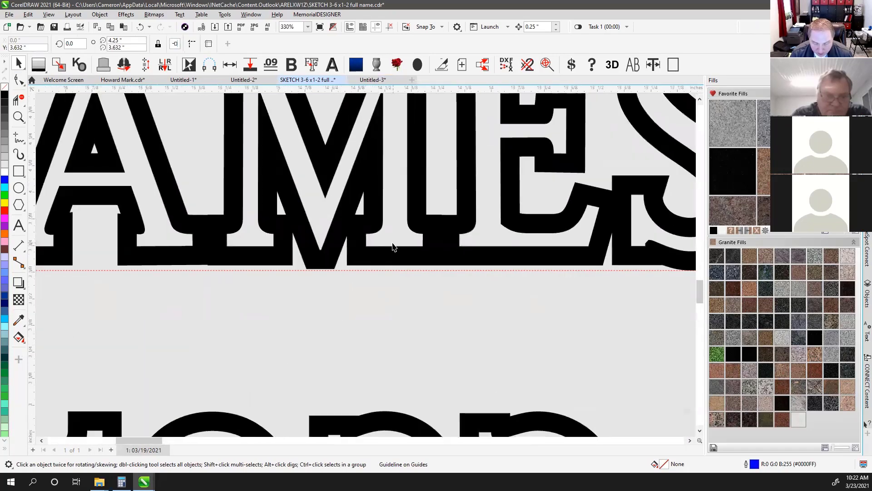
click(398, 250)
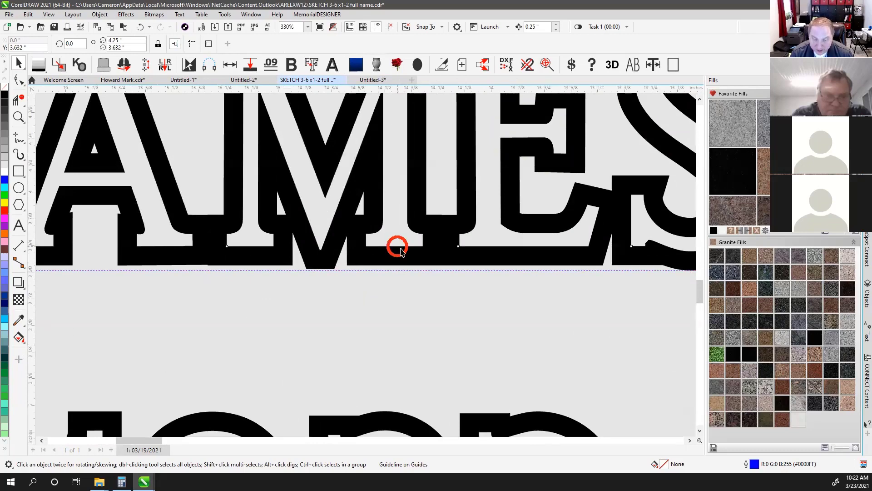
scroll(395, 252, down, 4)
scroll(369, 267, down, 1)
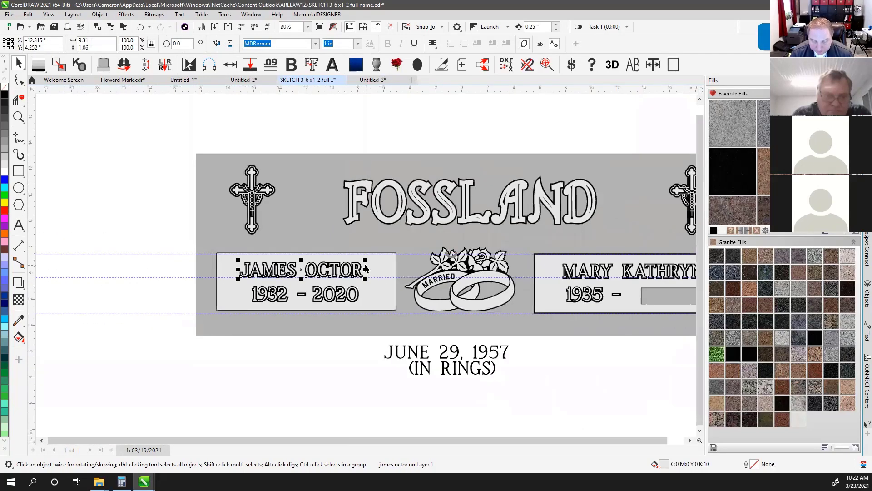
key(F4)
click(330, 118)
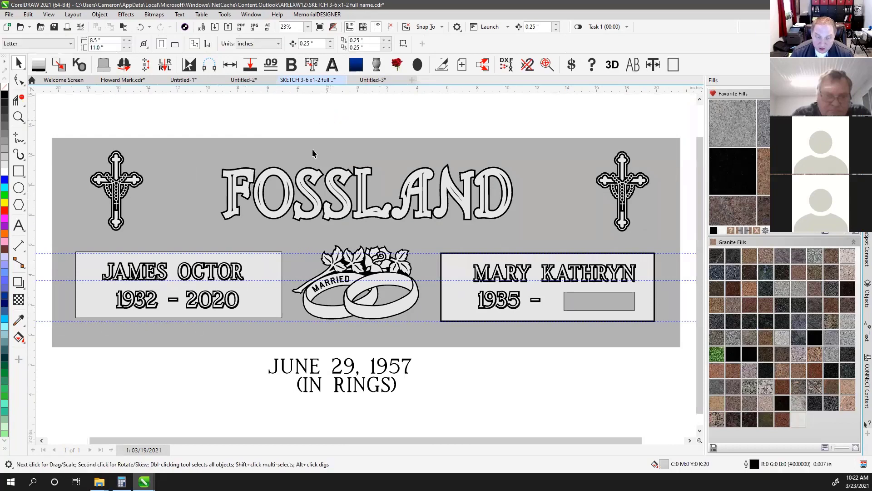
drag(46, 225, 296, 354)
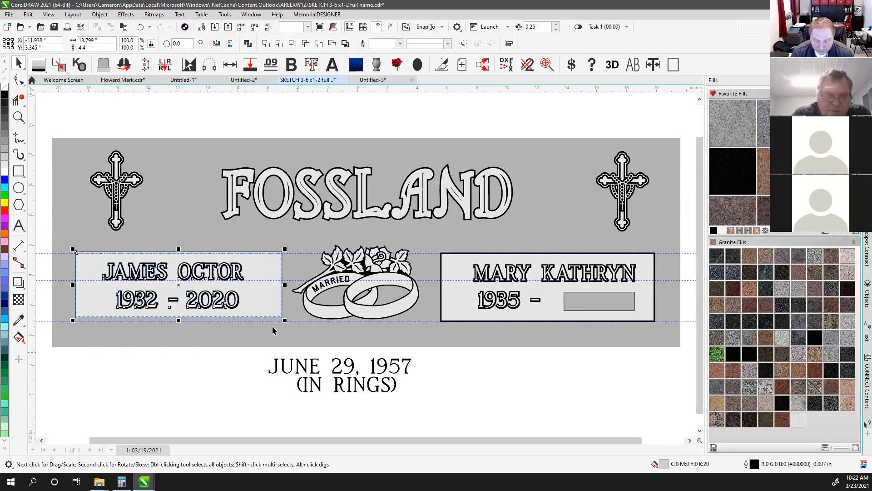
drag(261, 305, 263, 316)
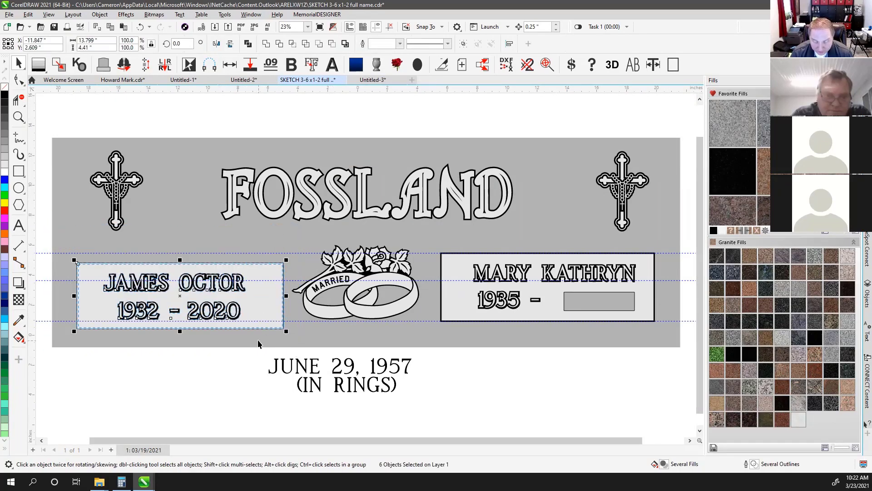
key(ctrl+z)
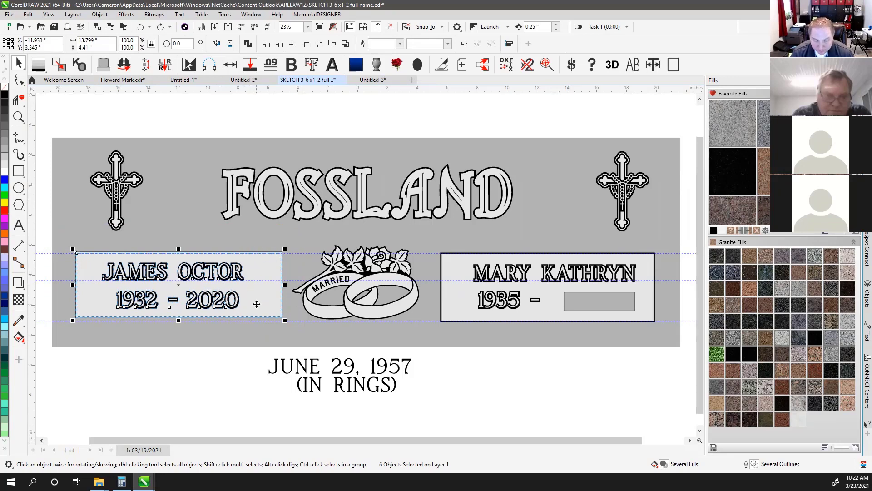
key(Delete)
key(ctrl+z)
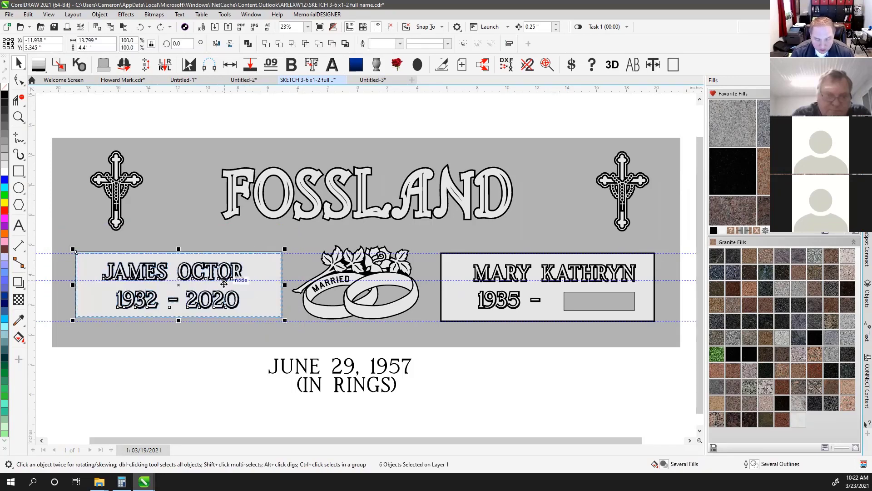
drag(219, 276, 219, 414)
click(459, 389)
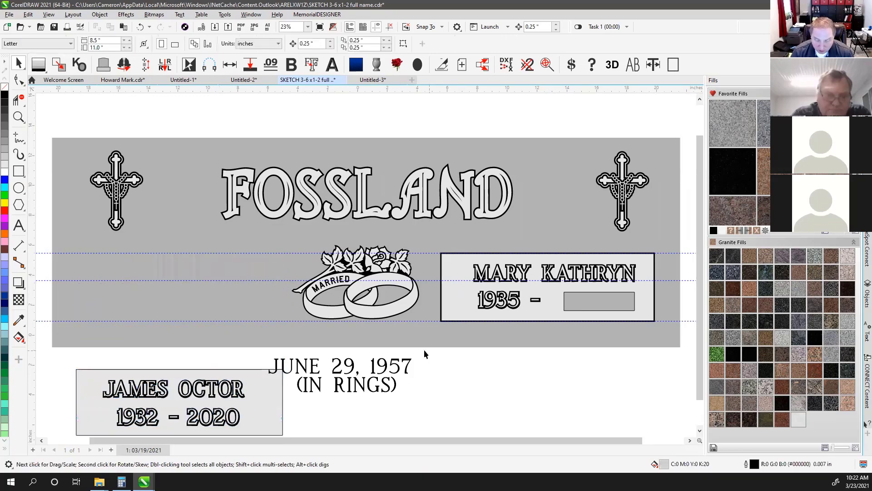
drag(425, 356, 670, 238)
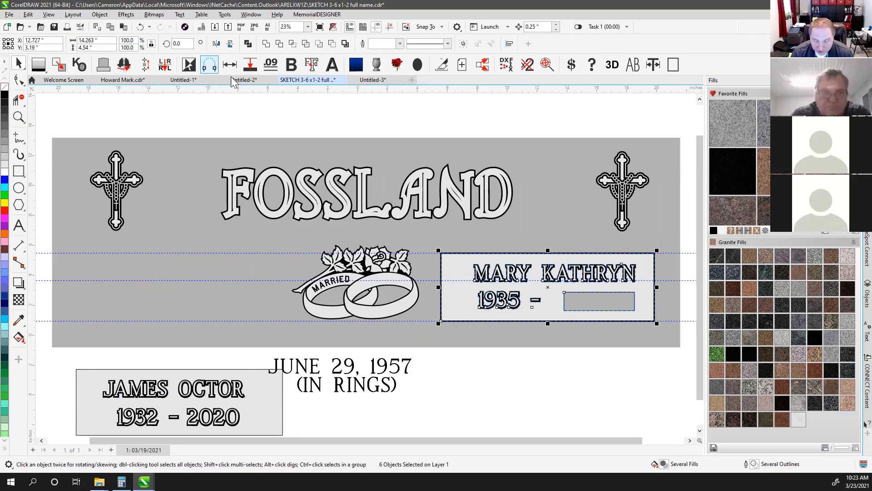
click(389, 28)
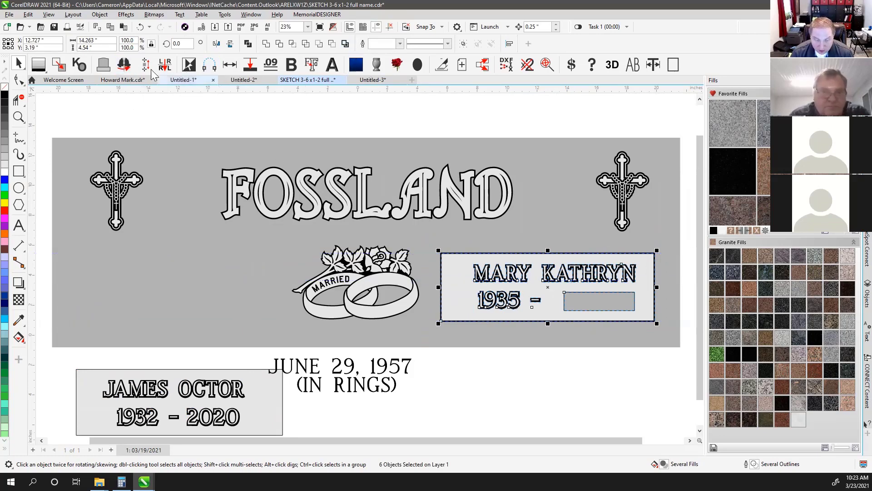
click(124, 67)
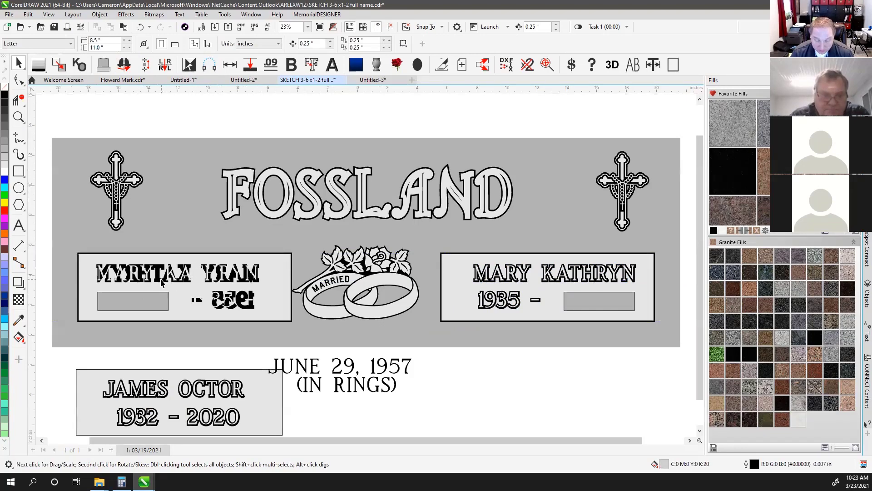
scroll(365, 265, up, 5)
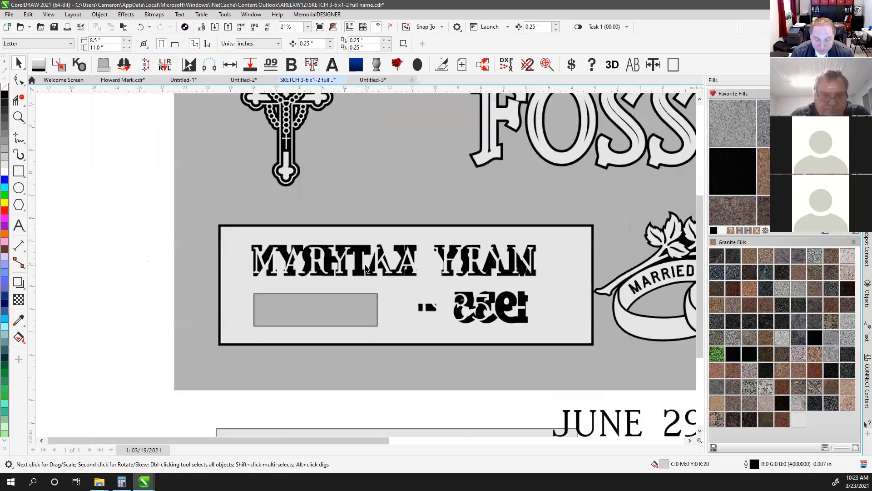
drag(360, 259, 354, 164)
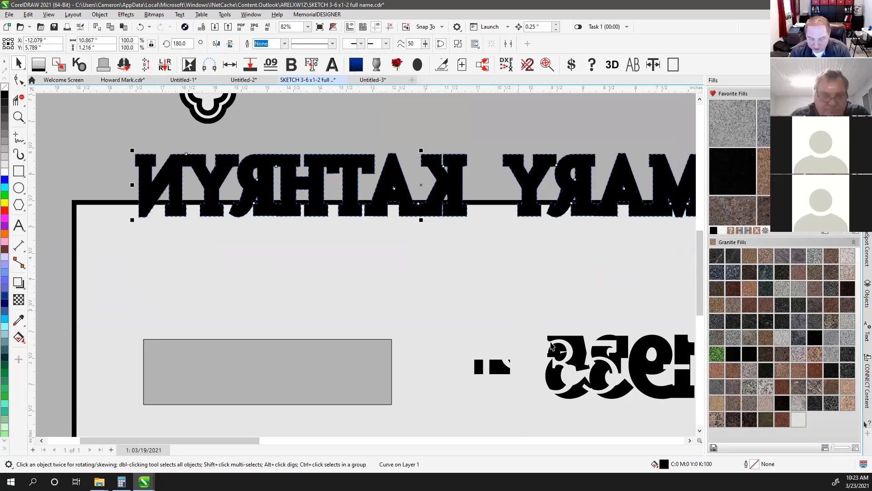
key(Delete)
key(shift+F9)
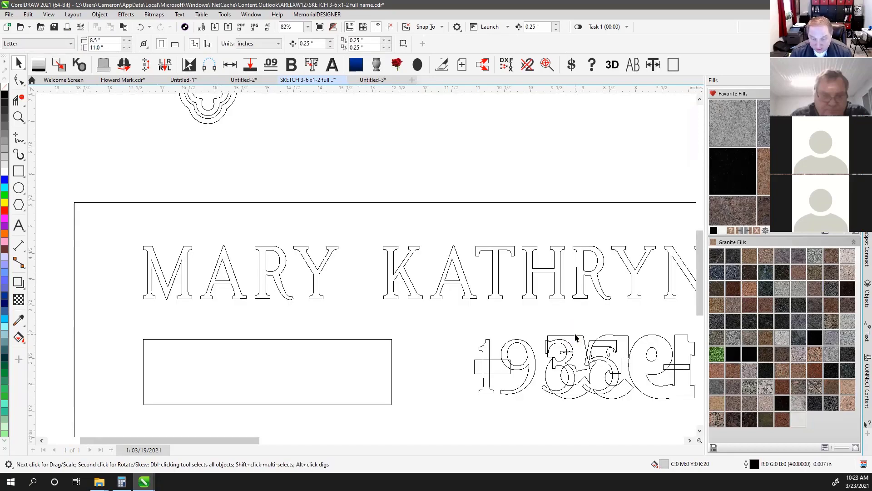
click(577, 335)
key(Delete)
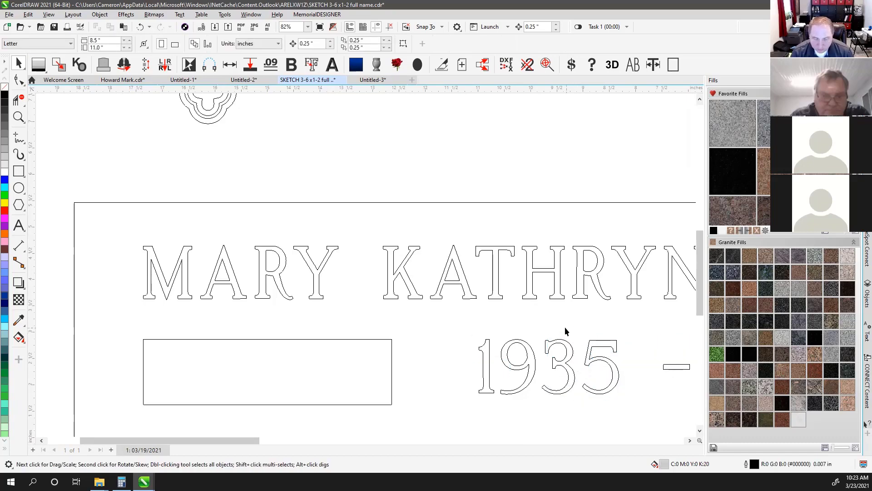
Fill the 1935 – date black, move it left, and delete the grey placeholder box
scroll(547, 319, down, 1)
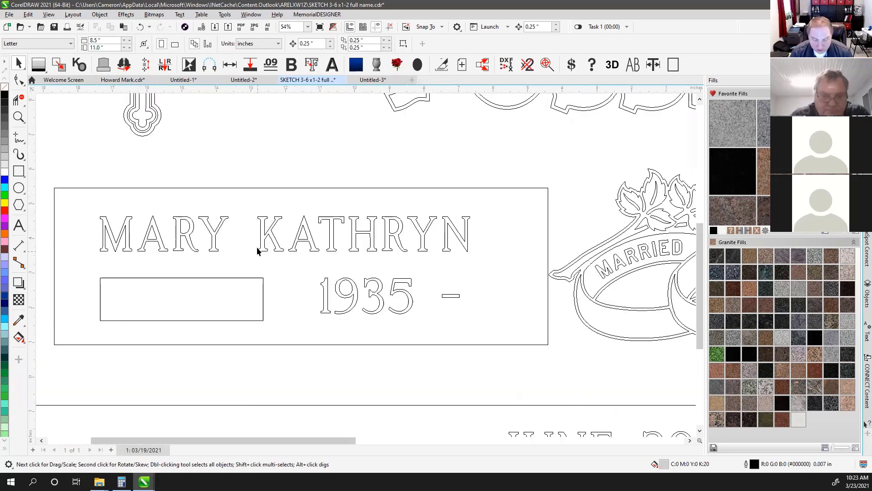
click(260, 239)
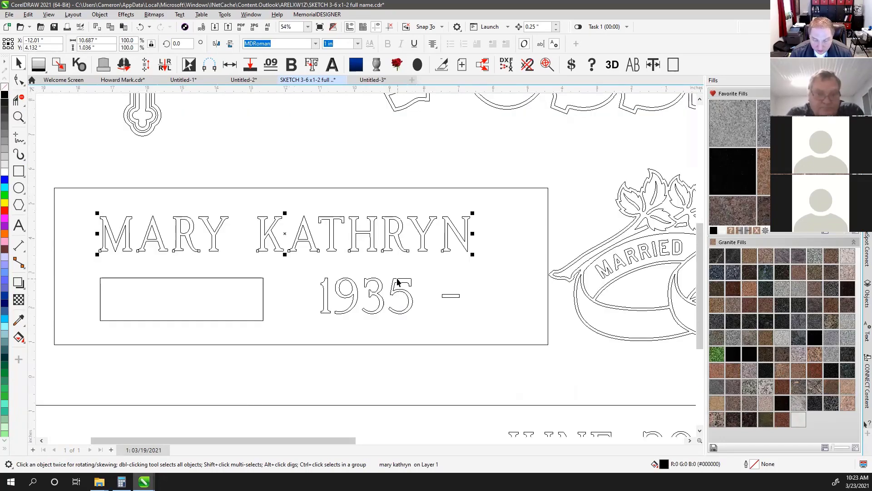
click(398, 280)
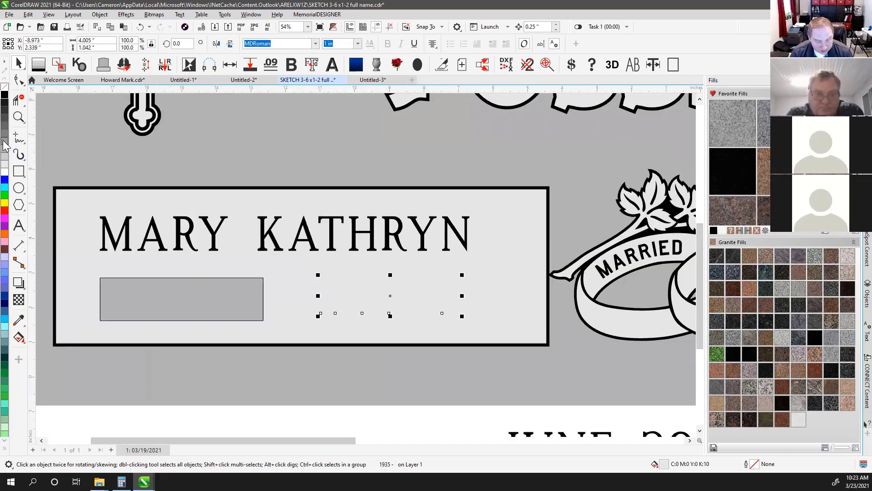
click(4, 94)
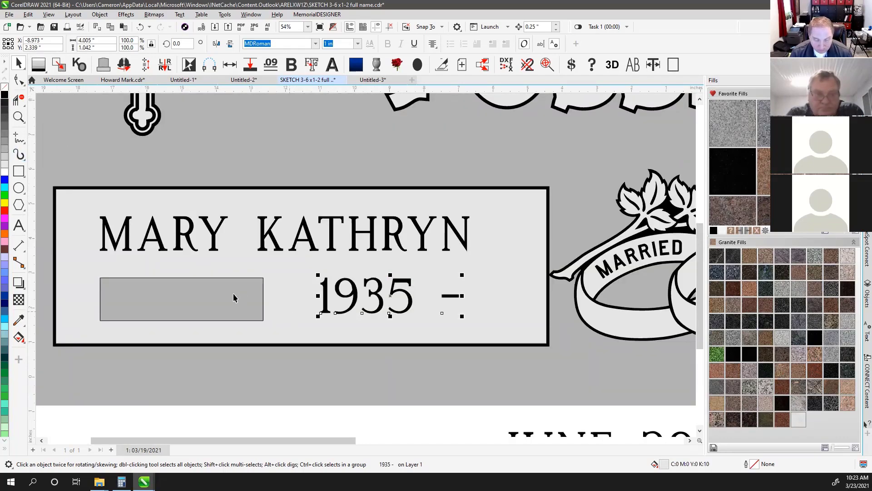
drag(357, 295, 214, 304)
click(260, 285)
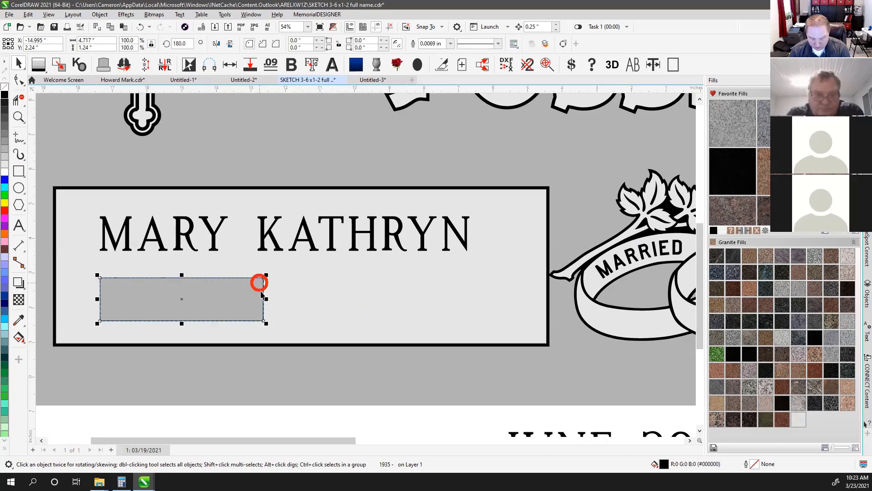
key(Delete)
scroll(285, 290, down, 1)
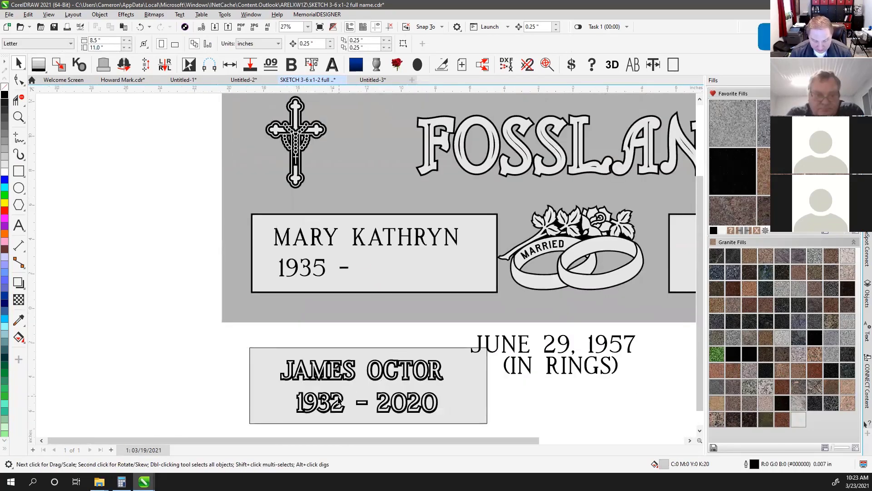
click(312, 245)
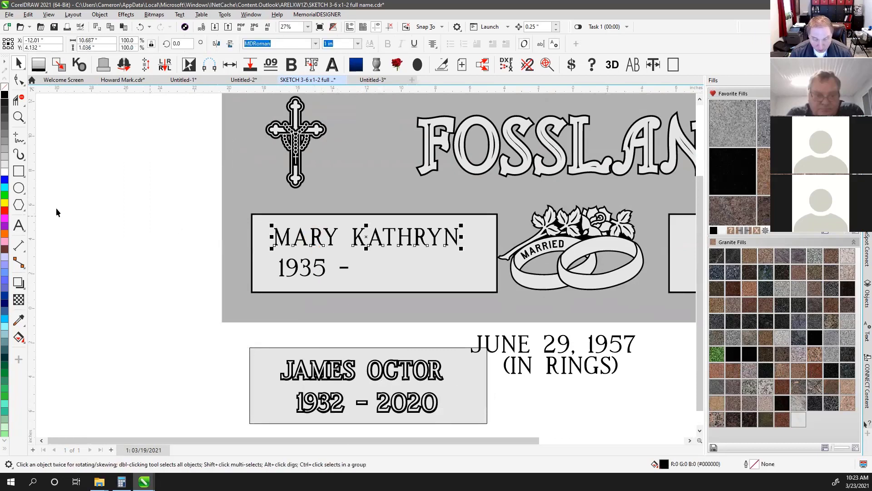
click(18, 225)
shift+click(274, 235)
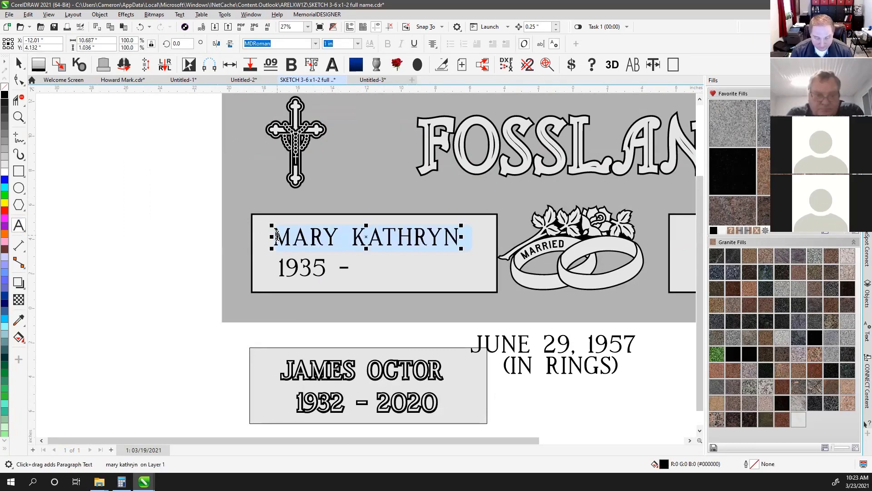
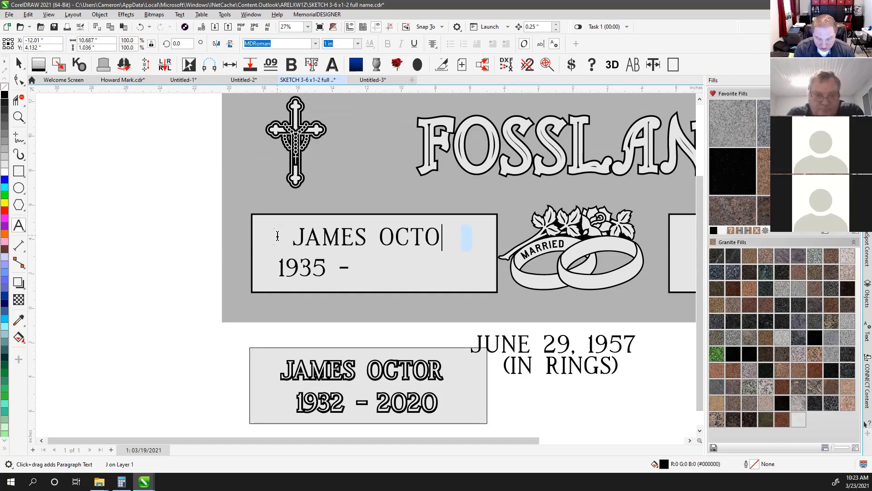
click(304, 263)
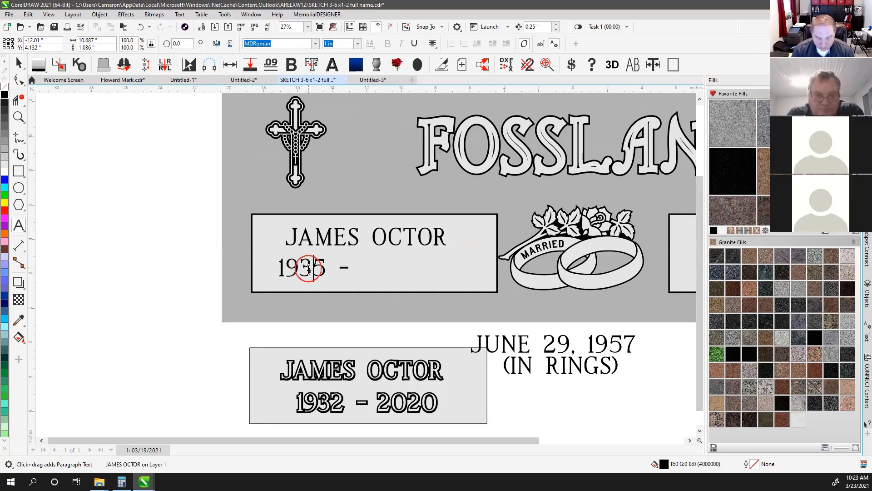
key(ctrl+a)
text(1932 )
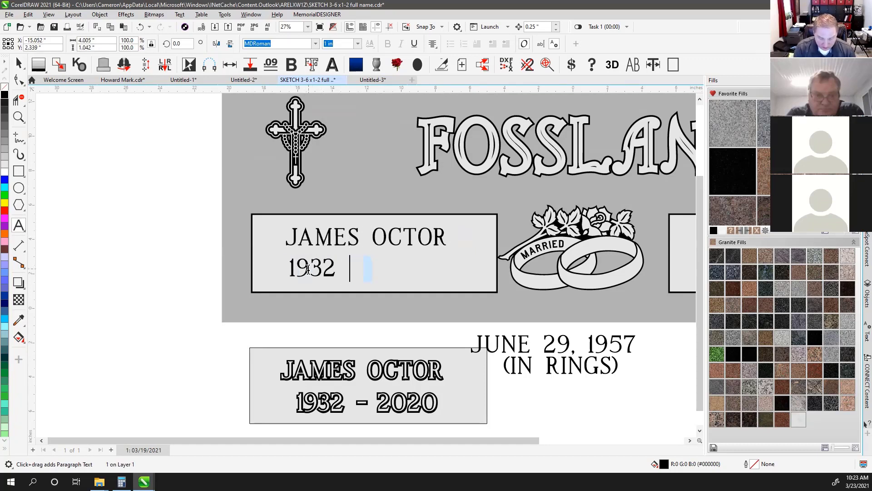
text(- 2020)
key(Escape)
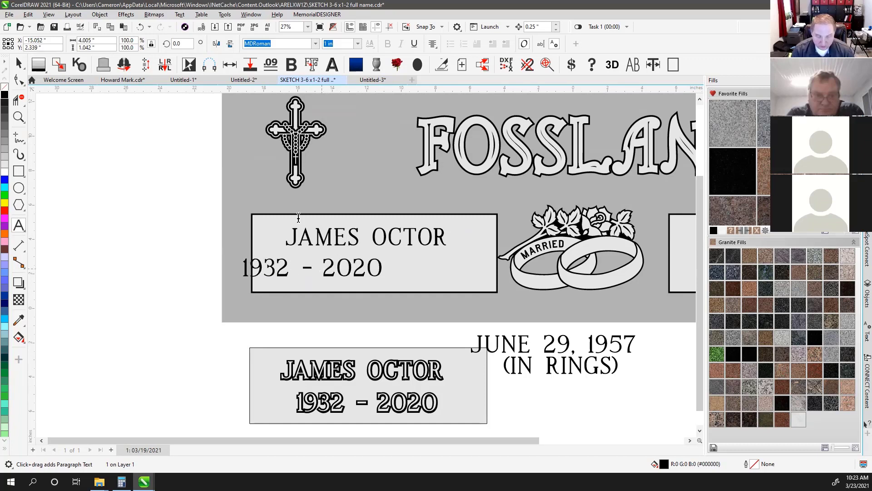
click(19, 63)
shift+click(335, 239)
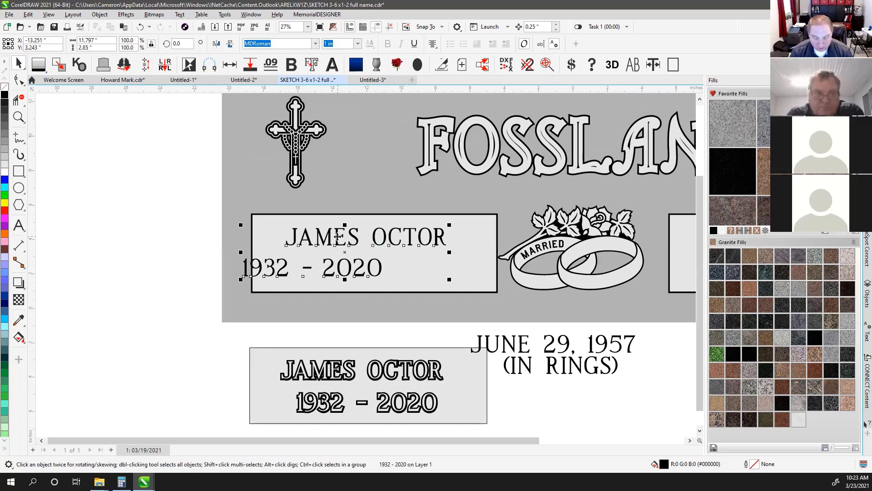
shift+click(421, 277)
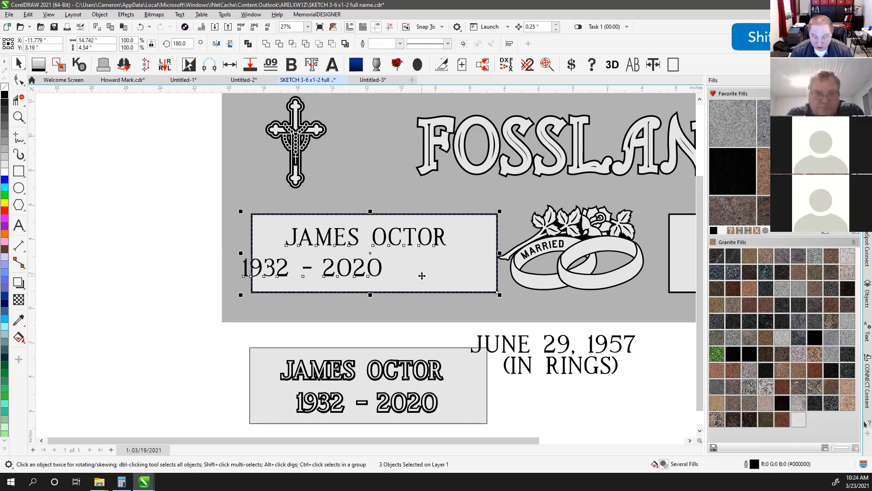
key(c)
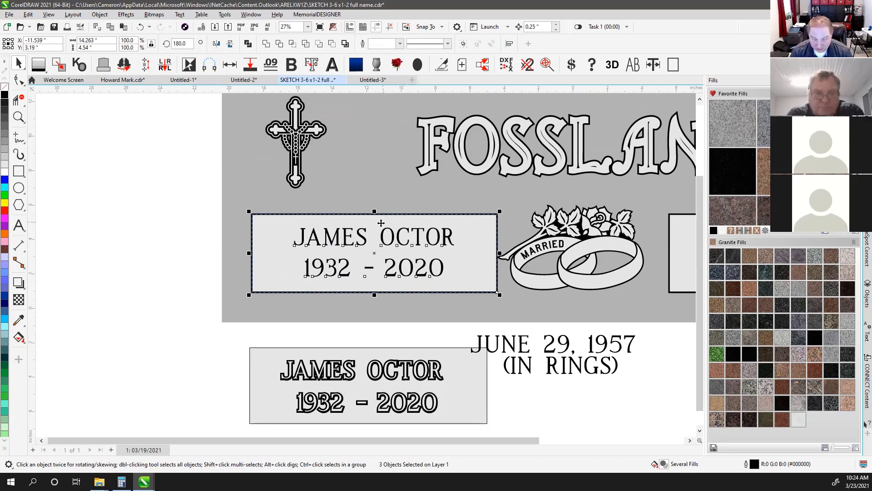
click(219, 345)
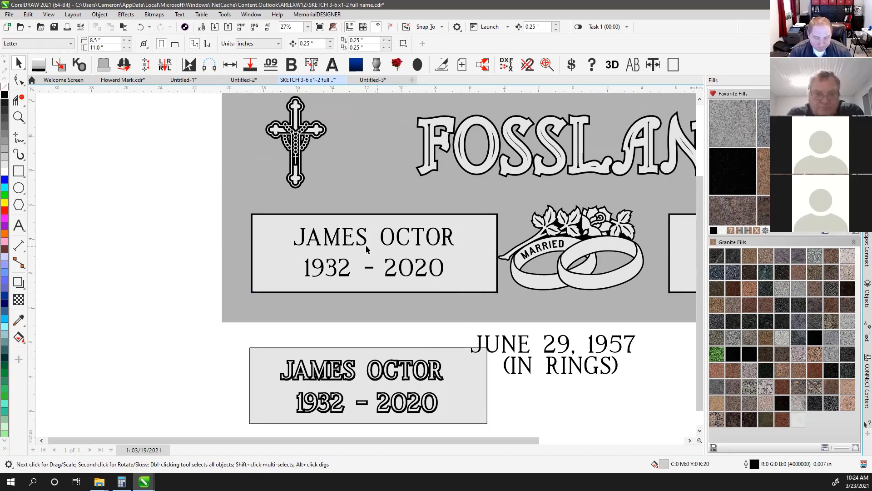
scroll(356, 375, up, 3)
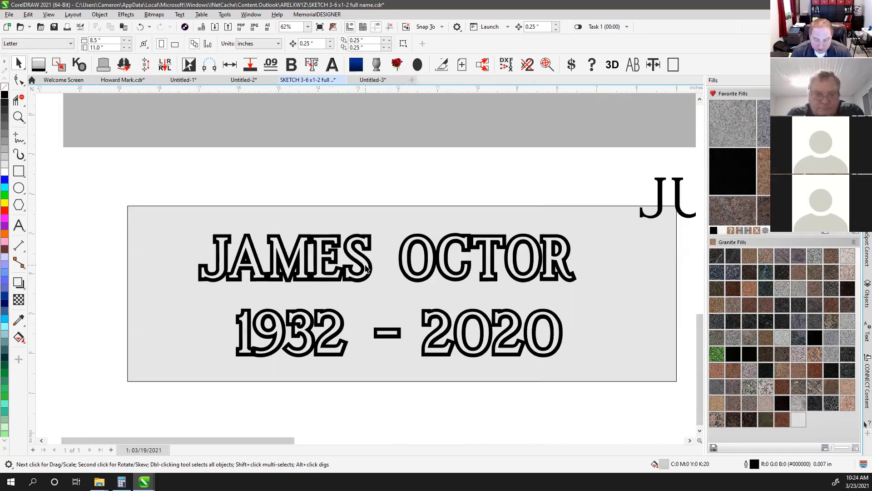
scroll(269, 282, up, 3)
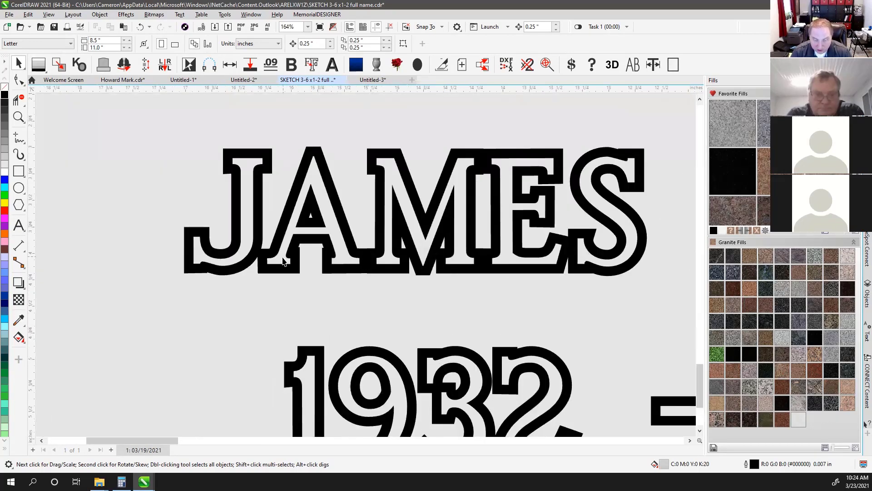
scroll(502, 186, down, 4)
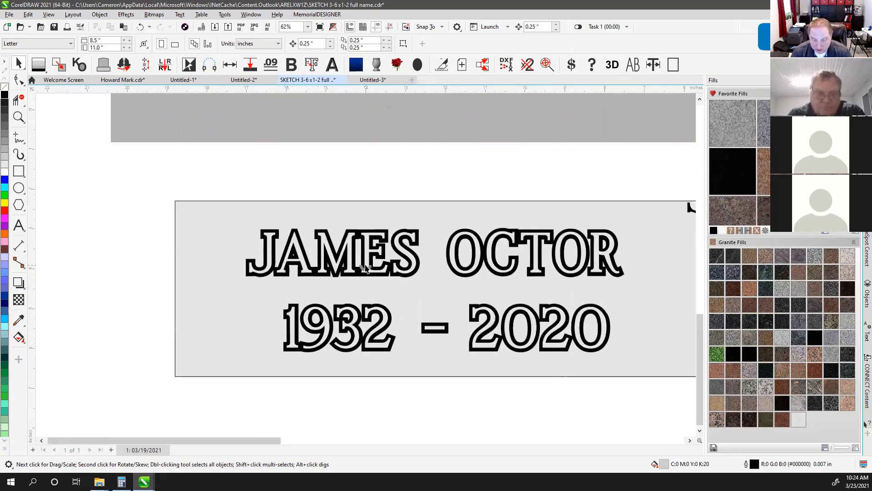
scroll(404, 270, down, 2)
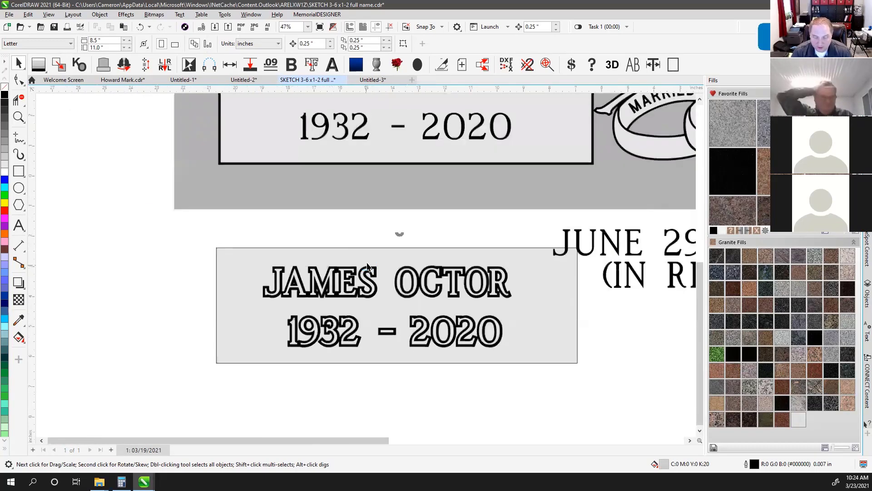
scroll(338, 187, up, 1)
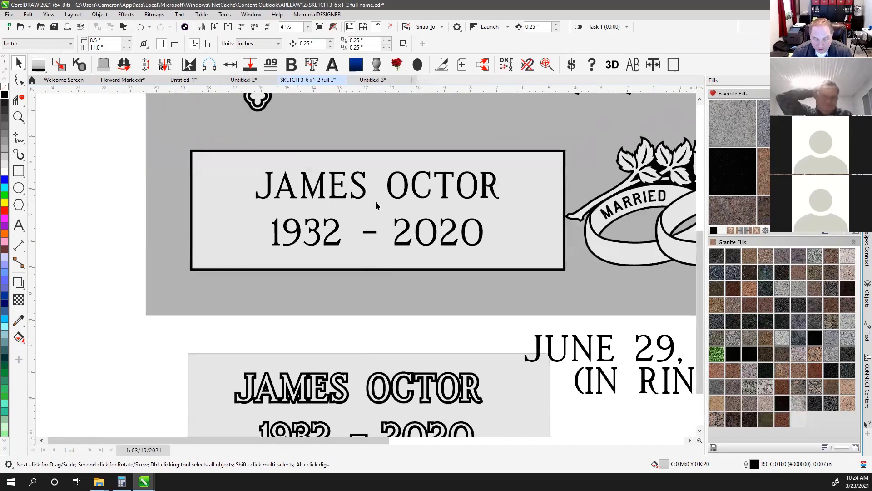
click(363, 178)
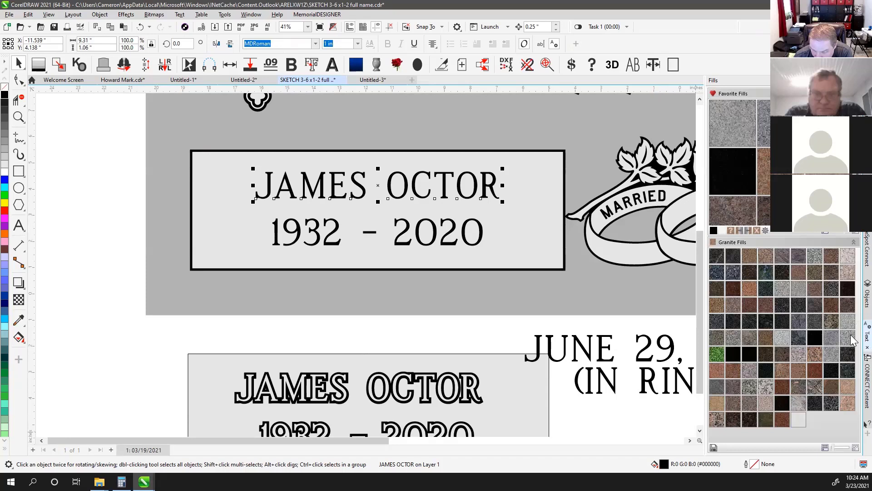
Open the Text docker (Ctrl+T) and expand its character spacing settings
key(ctrl+t)
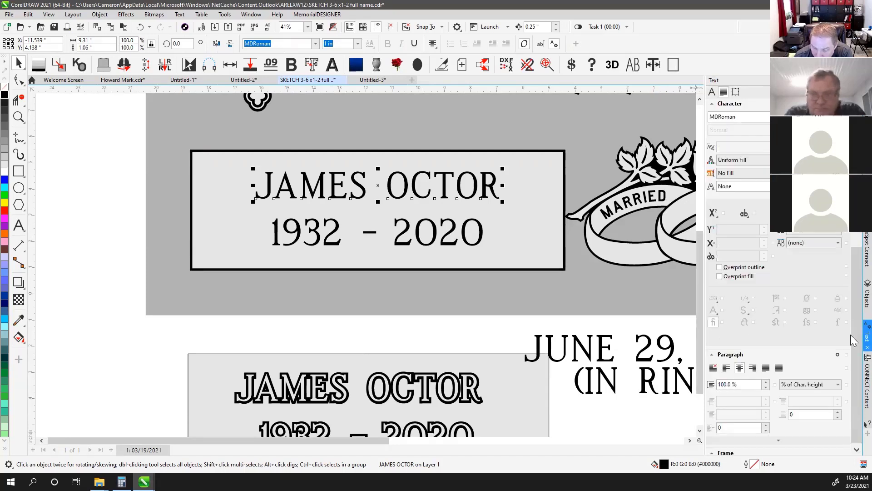
scroll(852, 340, down, 5)
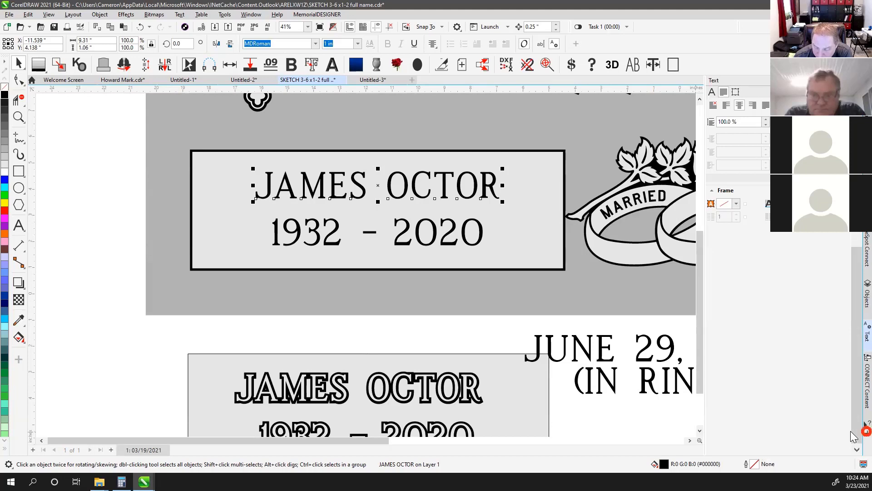
click(867, 433)
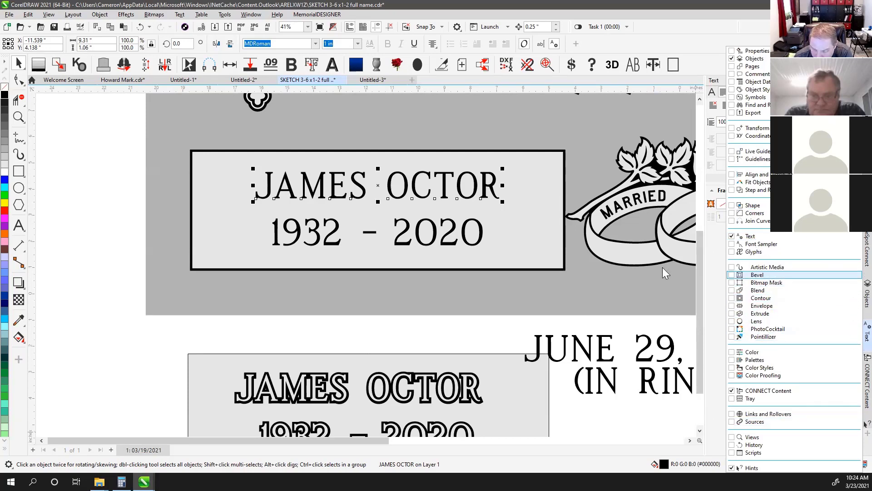
click(671, 323)
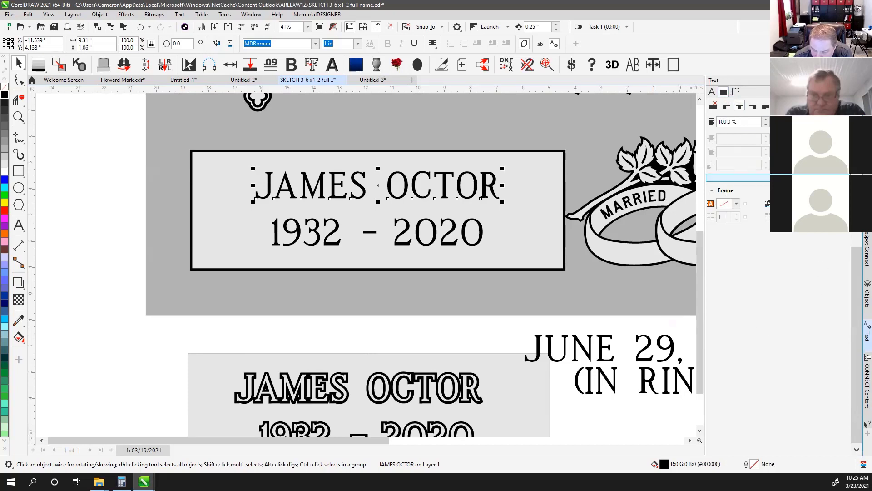
click(778, 178)
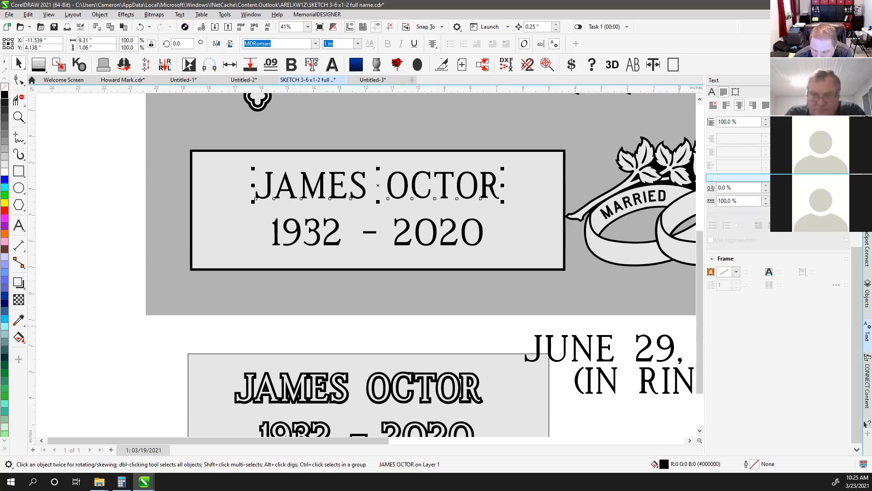
click(778, 178)
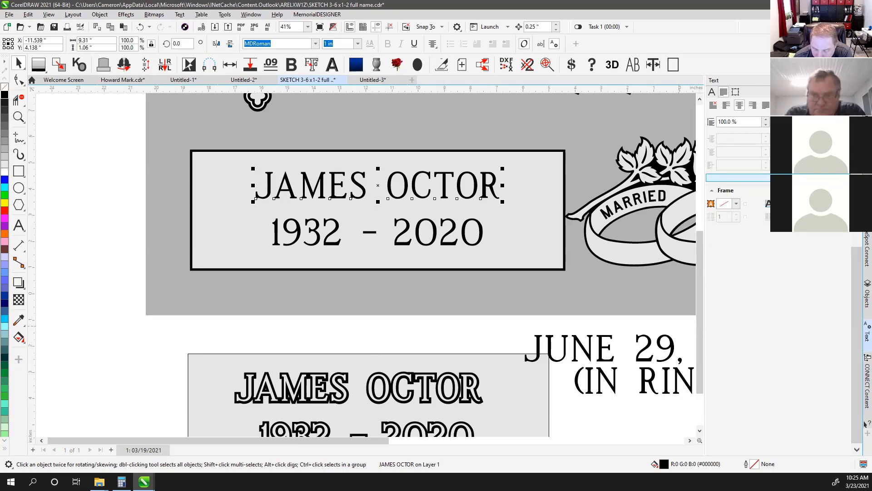
click(778, 178)
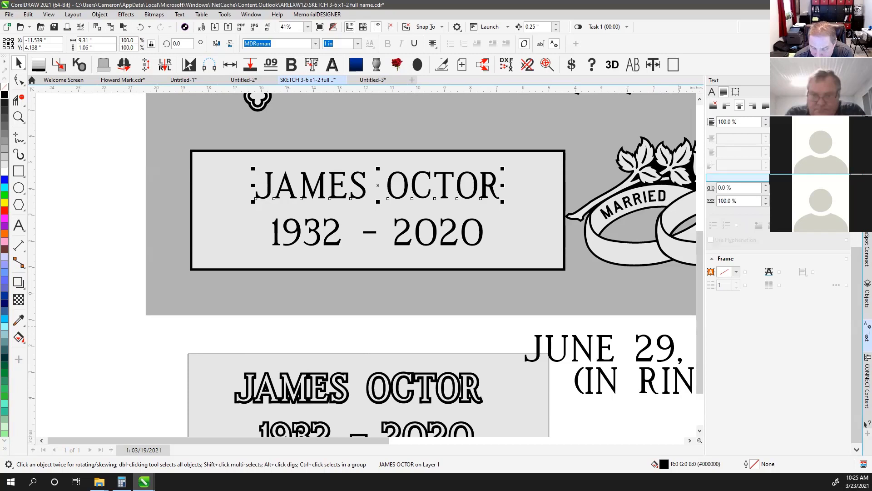
click(713, 92)
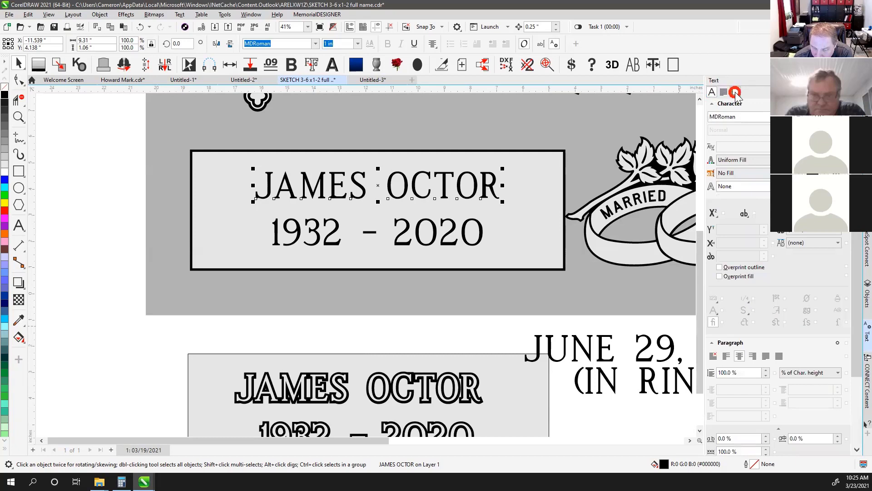
click(736, 93)
click(723, 93)
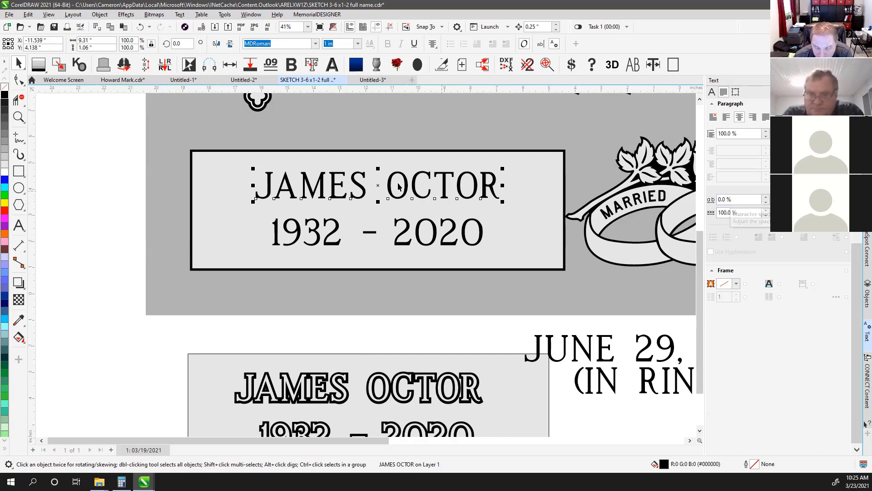
drag(754, 199, 677, 207)
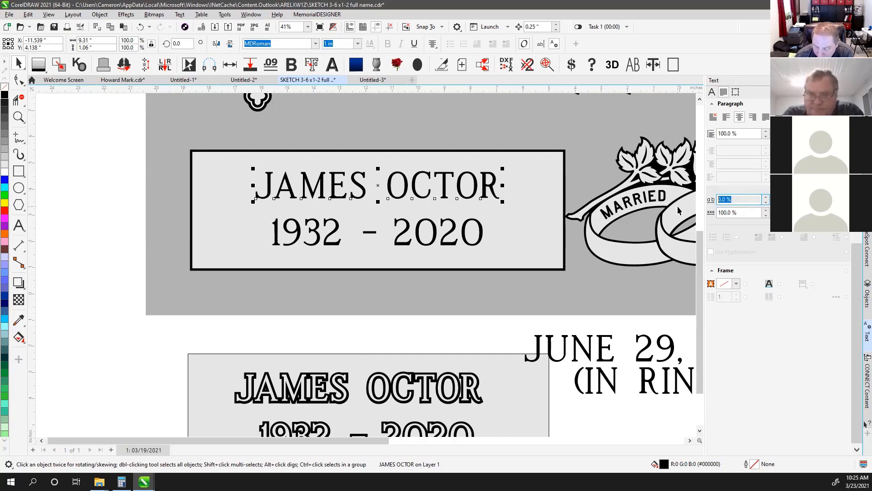
text(15)
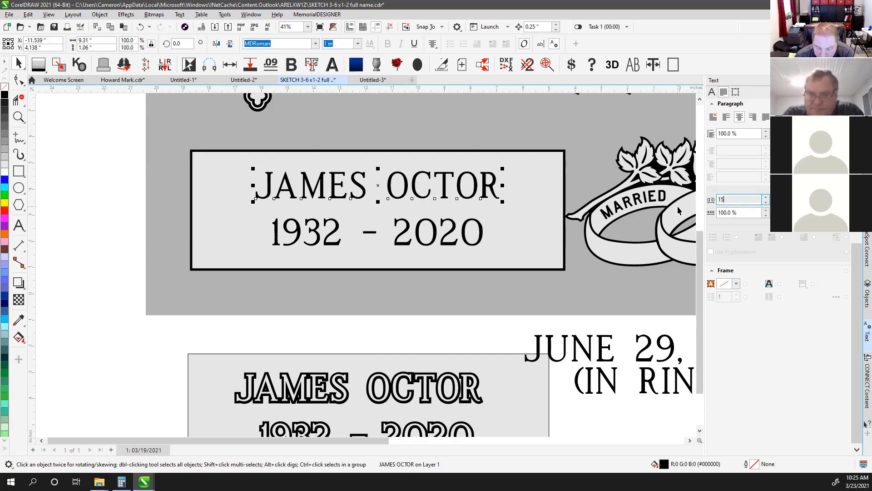
key(Return)
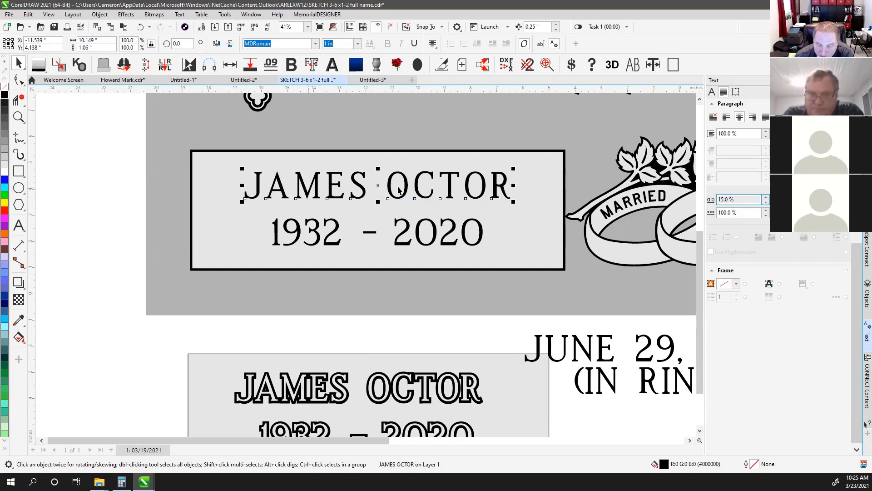
click(453, 226)
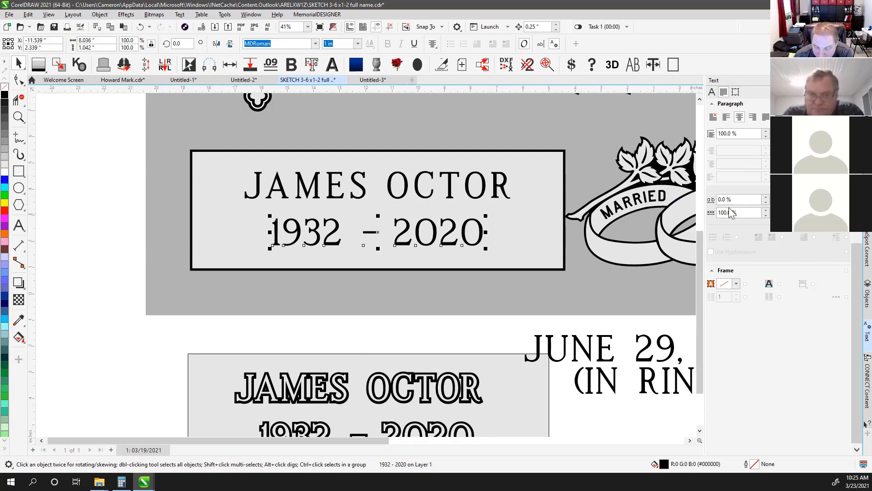
double_click(752, 198)
text(15)
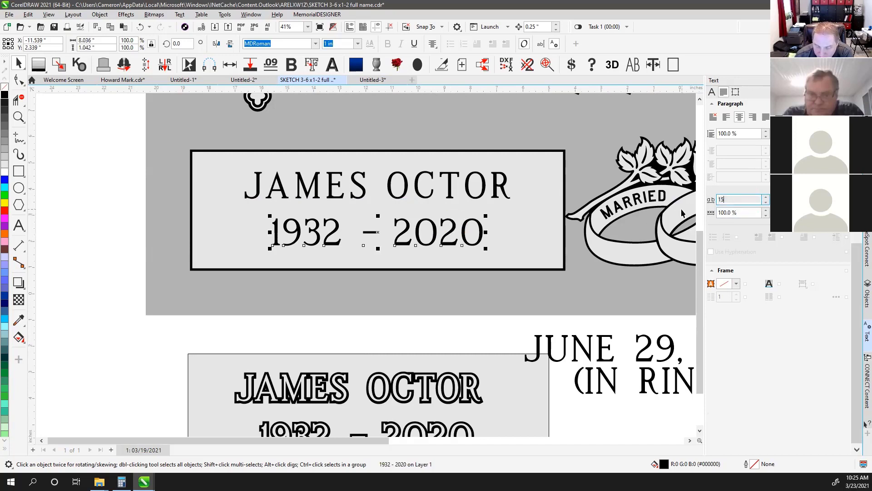
key(Return)
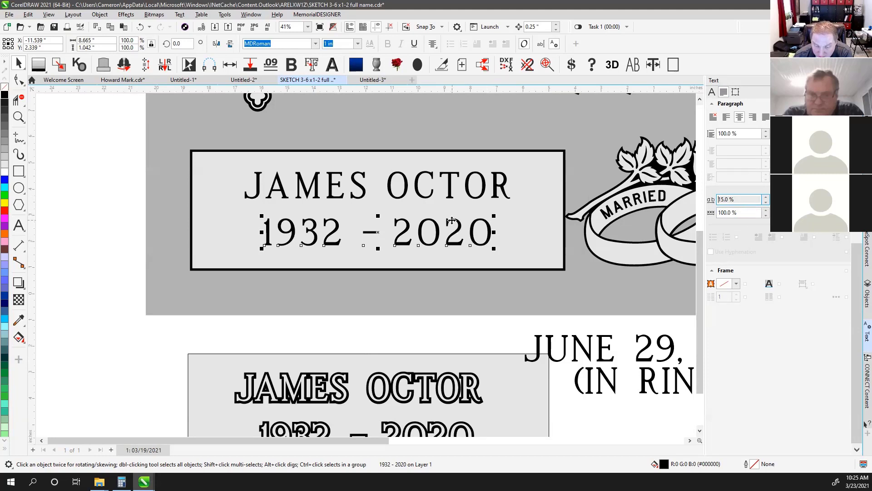
click(293, 178)
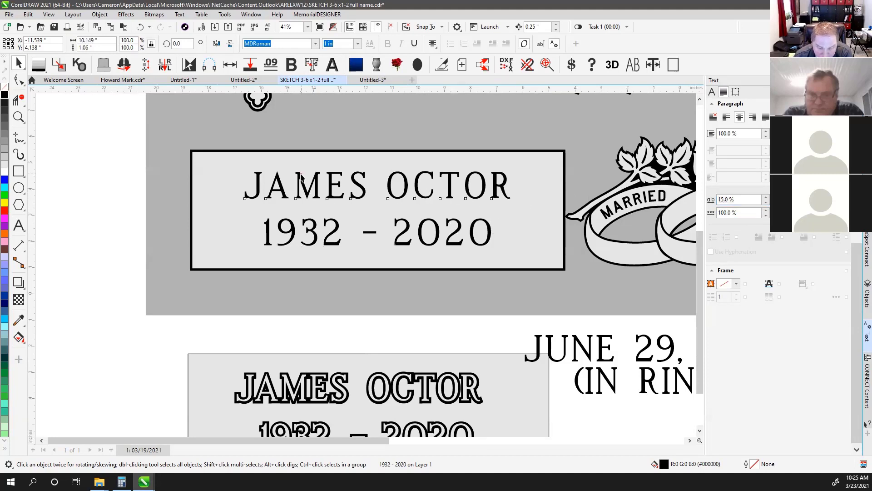
click(18, 80)
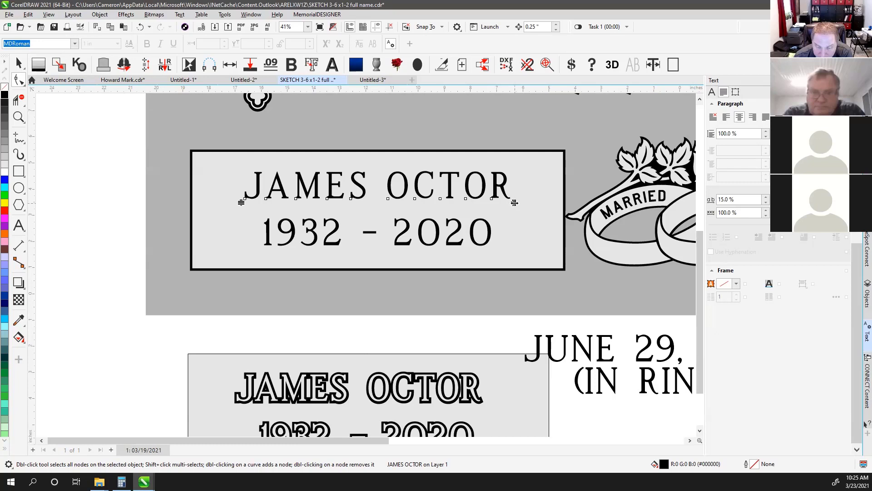
drag(515, 203, 568, 213)
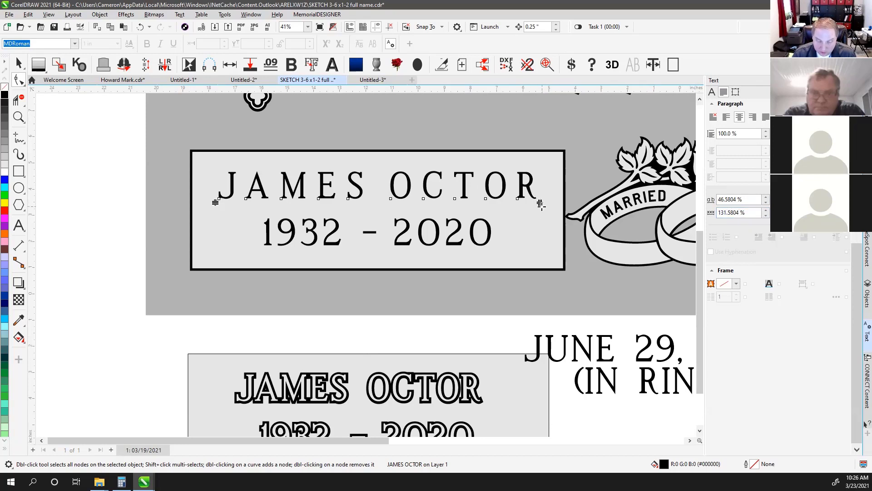
key(ctrl+z)
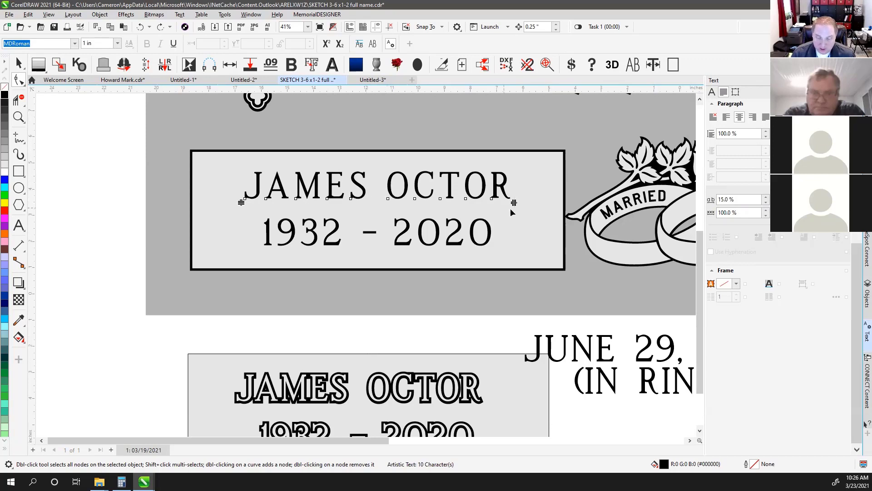
drag(515, 203, 623, 202)
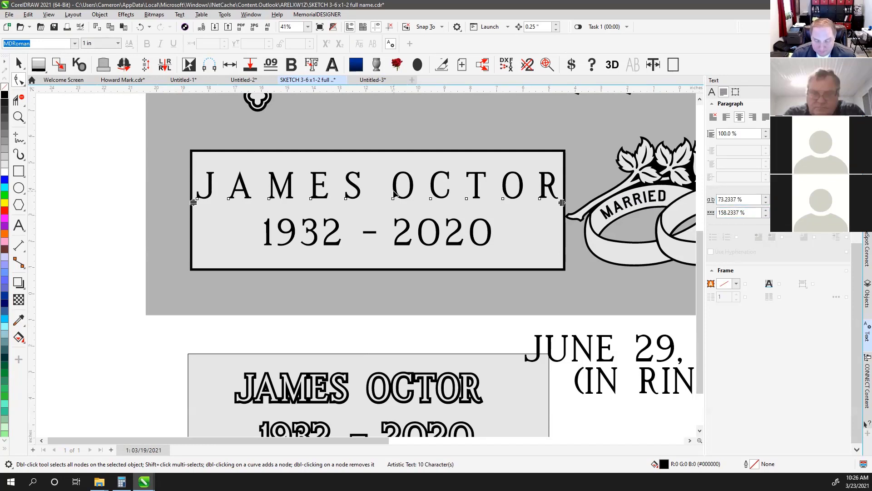
key(ctrl+z)
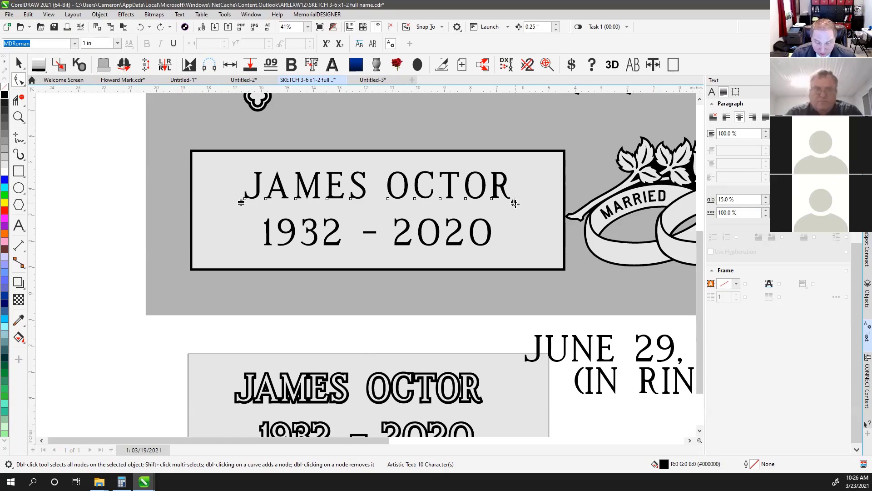
drag(515, 203, 553, 203)
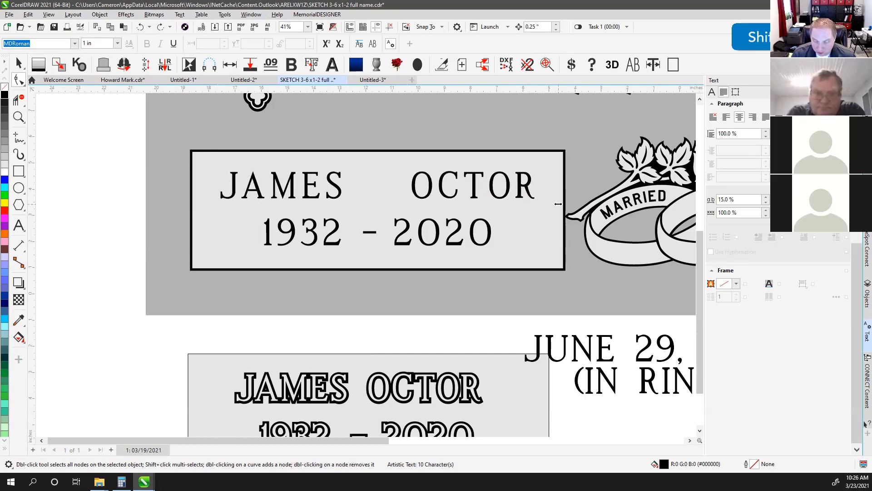
click(727, 212)
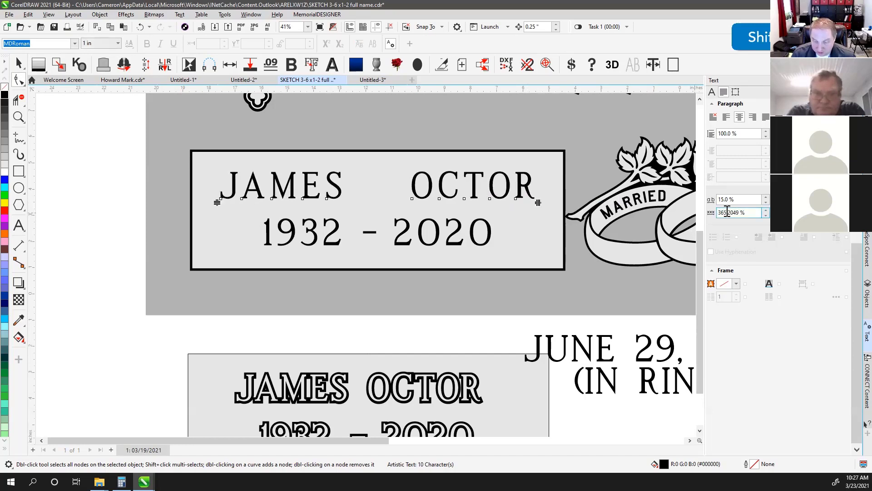
click(728, 199)
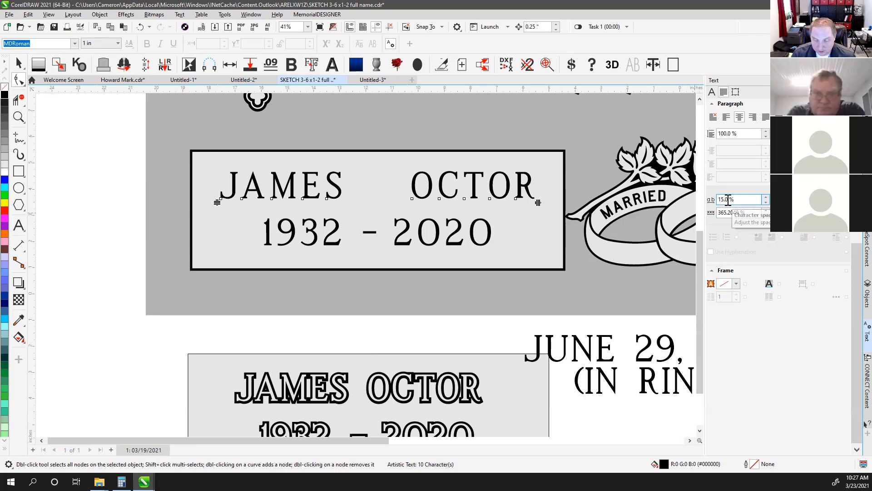
drag(538, 202, 568, 208)
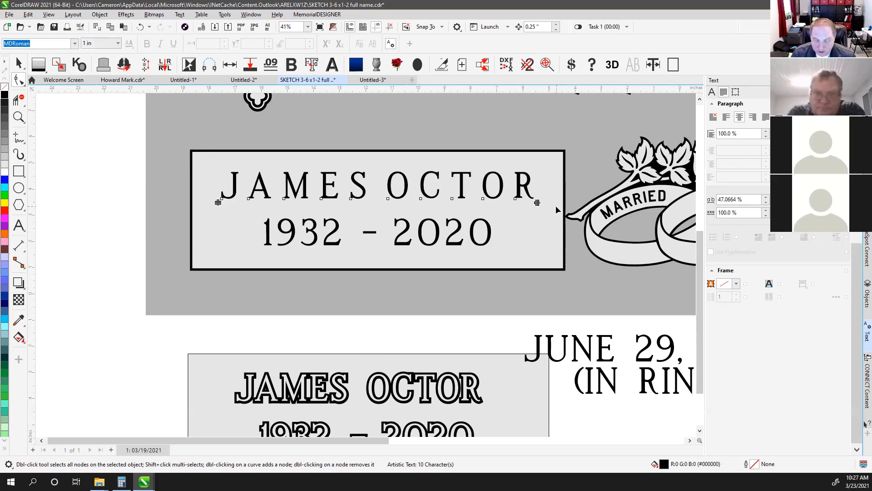
key(ctrl+z)
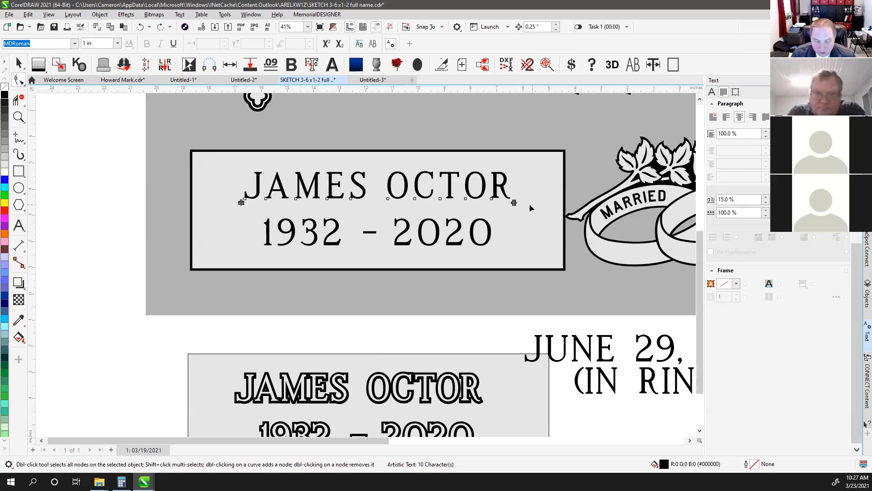
click(19, 63)
click(83, 168)
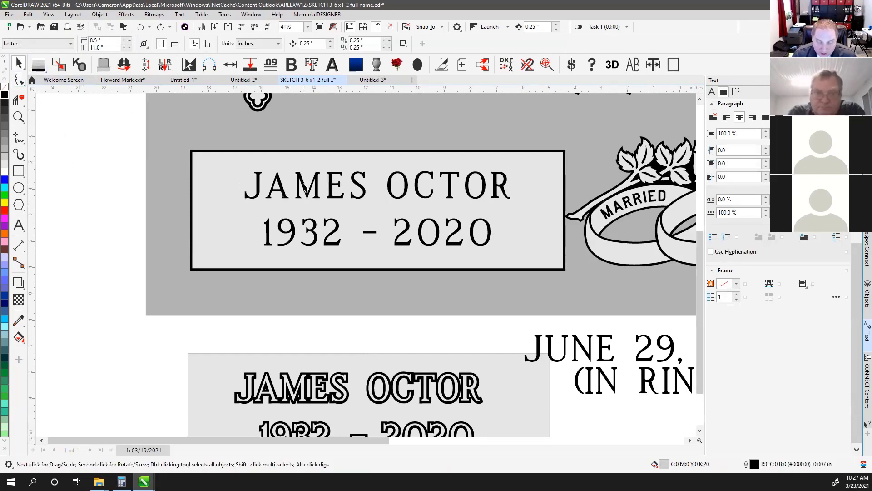
click(303, 187)
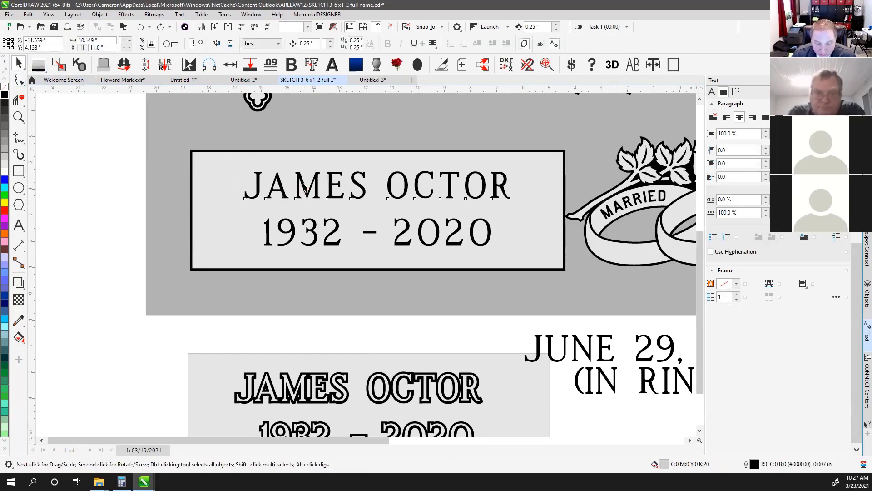
click(312, 65)
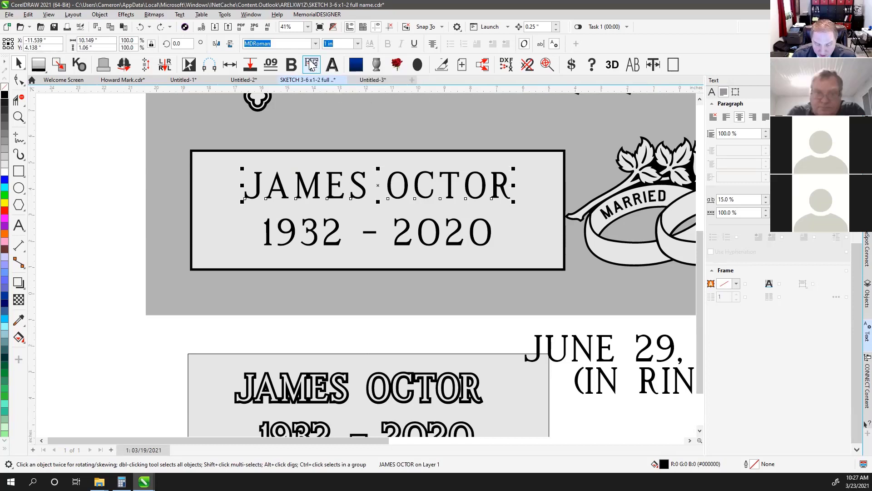
click(108, 151)
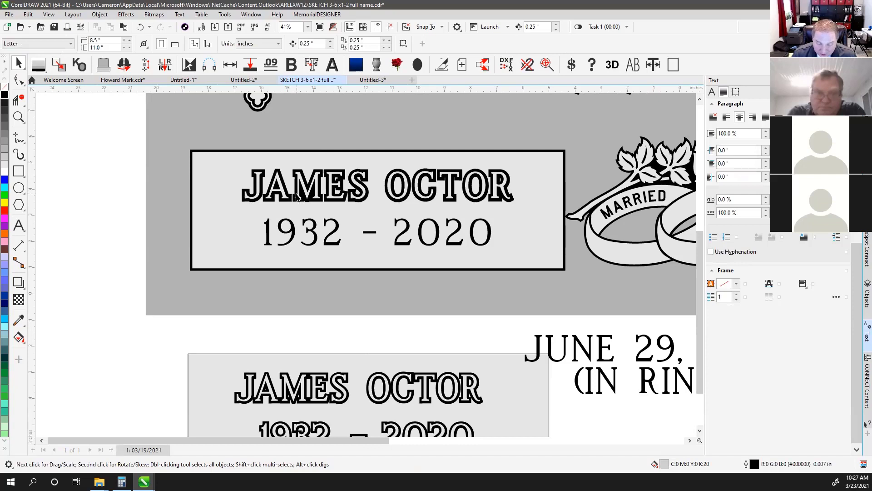
drag(279, 174, 308, 124)
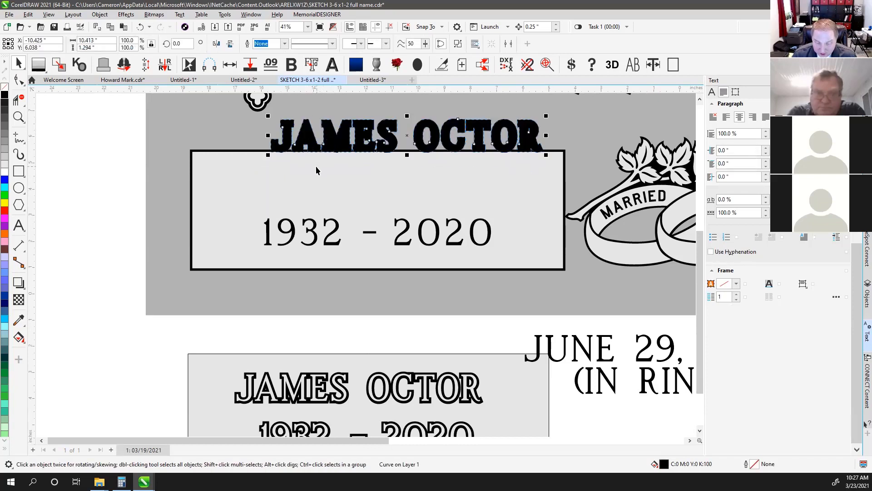
key(ctrl+z)
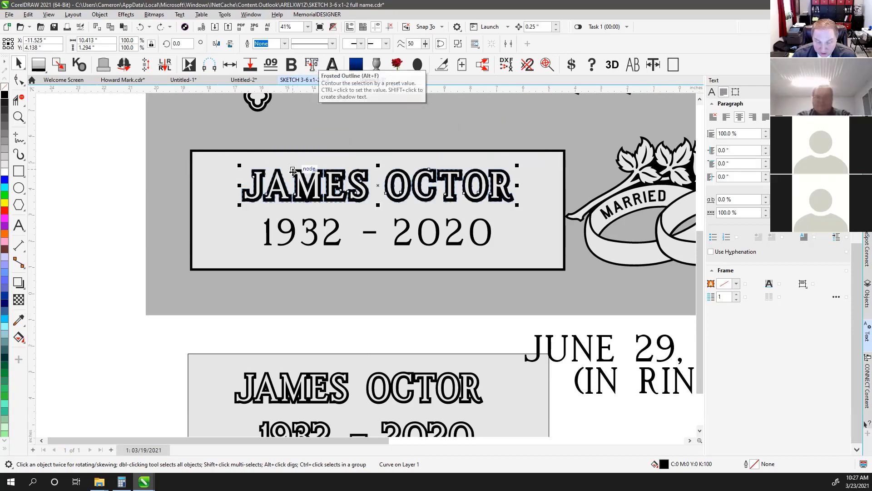
key(Delete)
click(304, 187)
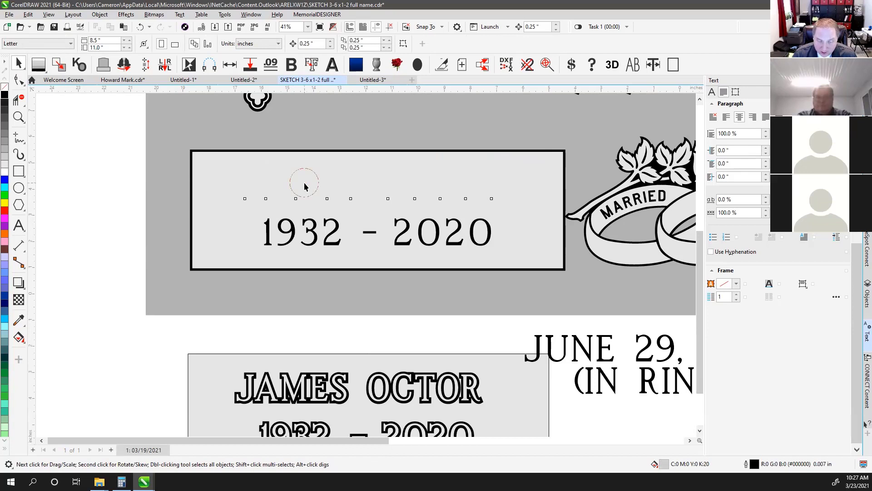
click(20, 285)
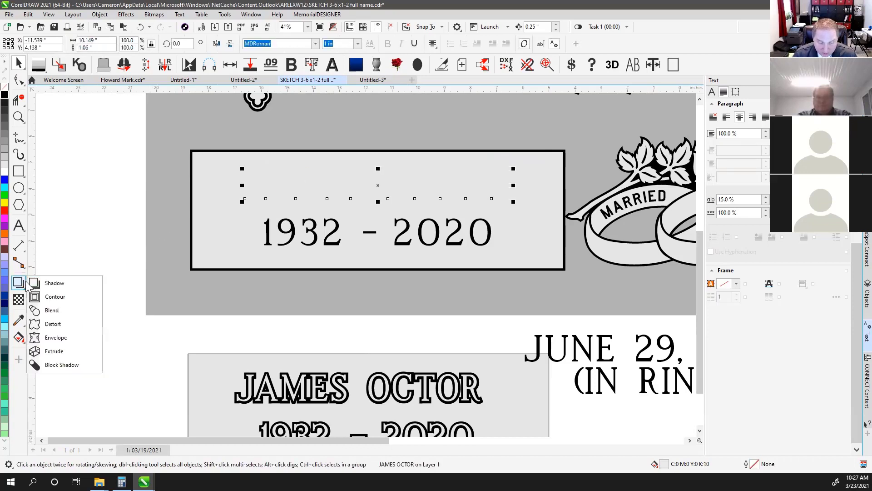
click(62, 297)
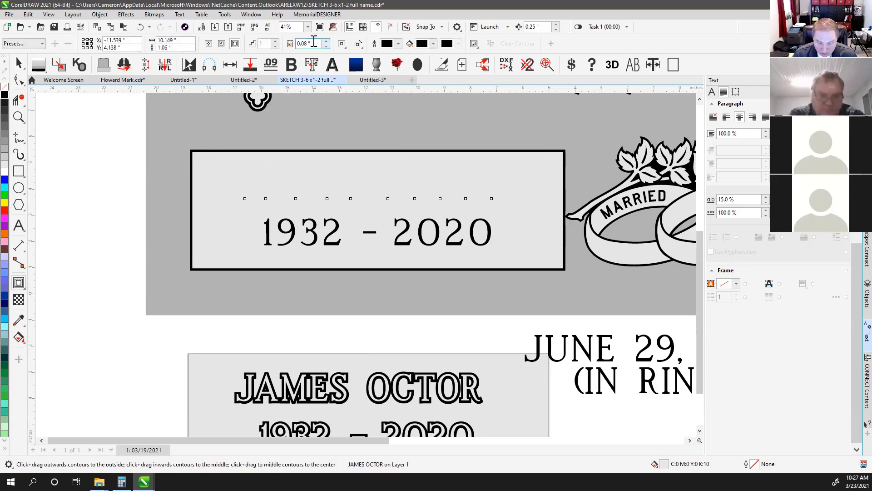
click(234, 46)
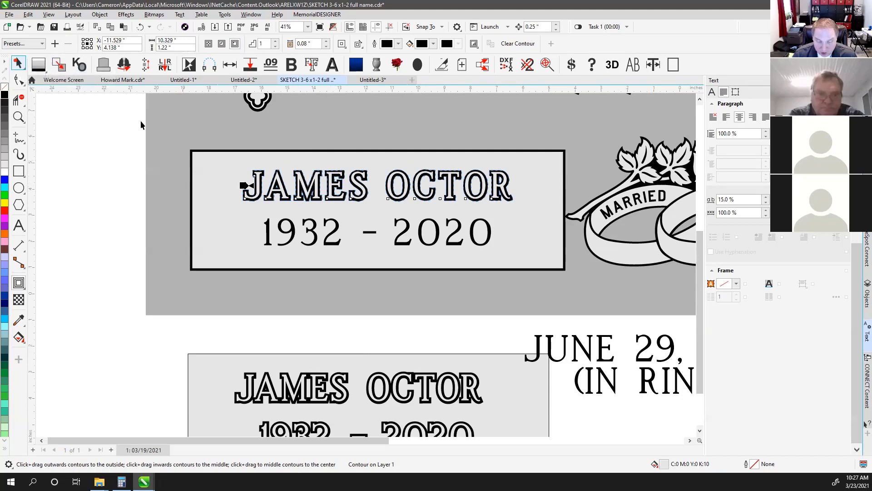
click(64, 132)
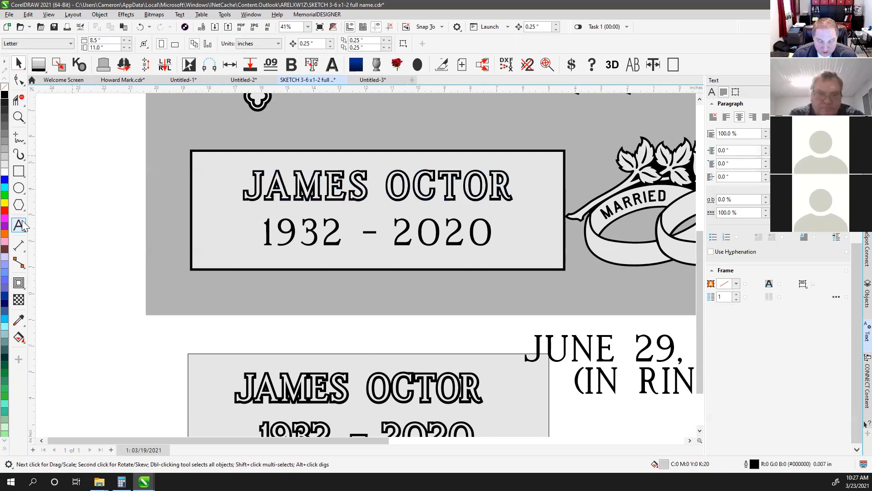
click(19, 225)
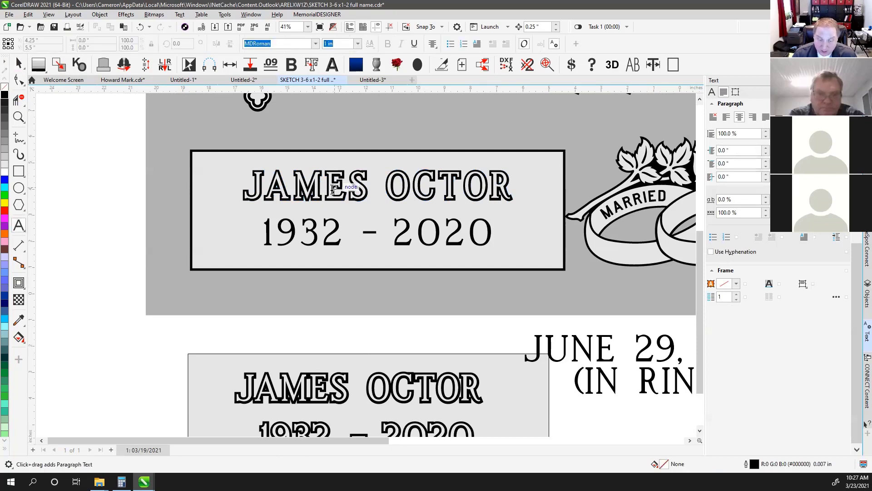
key(F10)
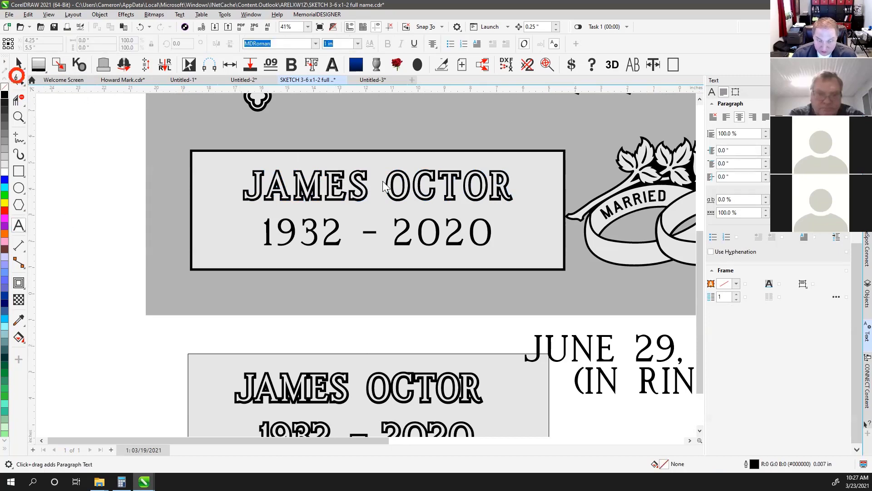
click(502, 196)
mouse_move(512, 203)
mouse_down()
mouse_move(564, 203)
mouse_move(517, 202)
mouse_up()
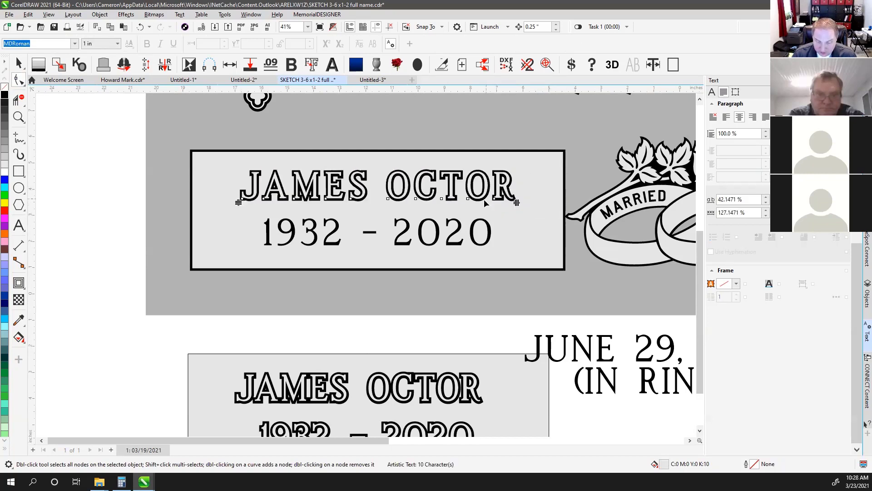
click(20, 226)
drag(413, 189, 585, 198)
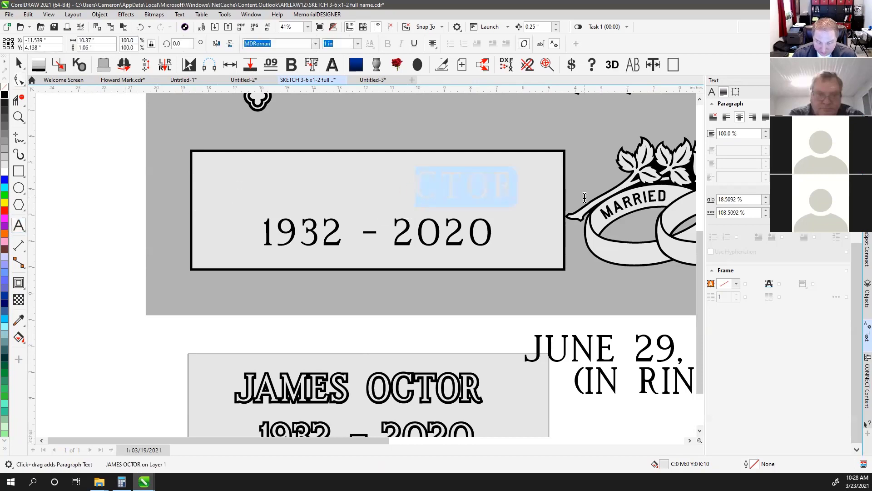
text(CTOM)
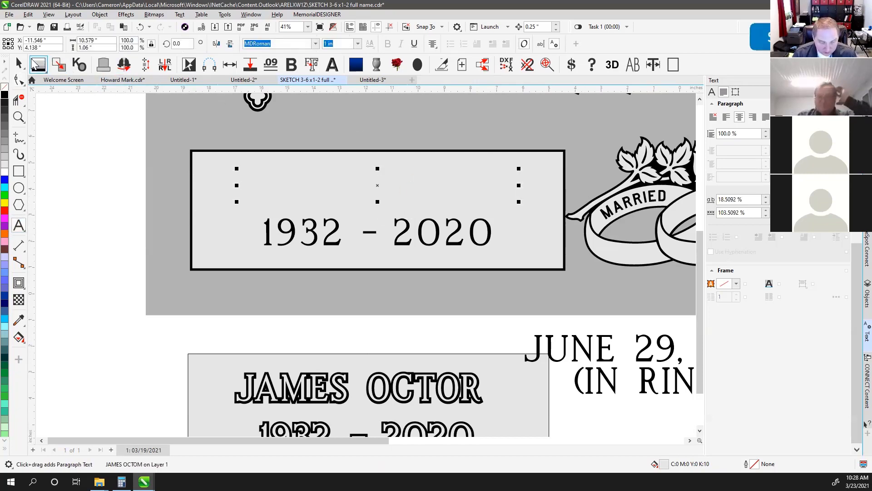
click(19, 64)
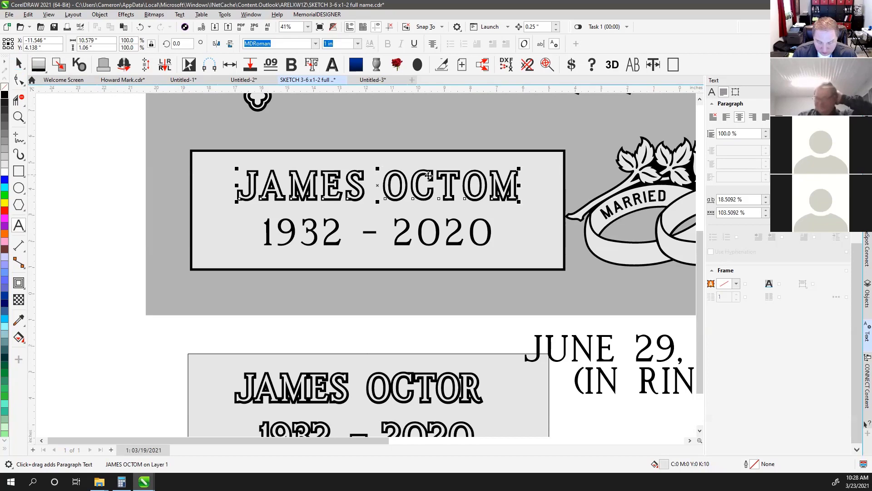
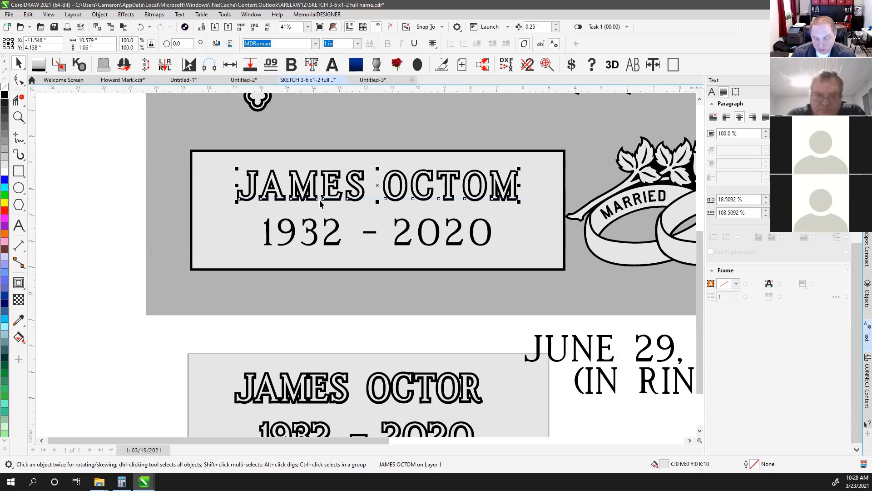
click(100, 14)
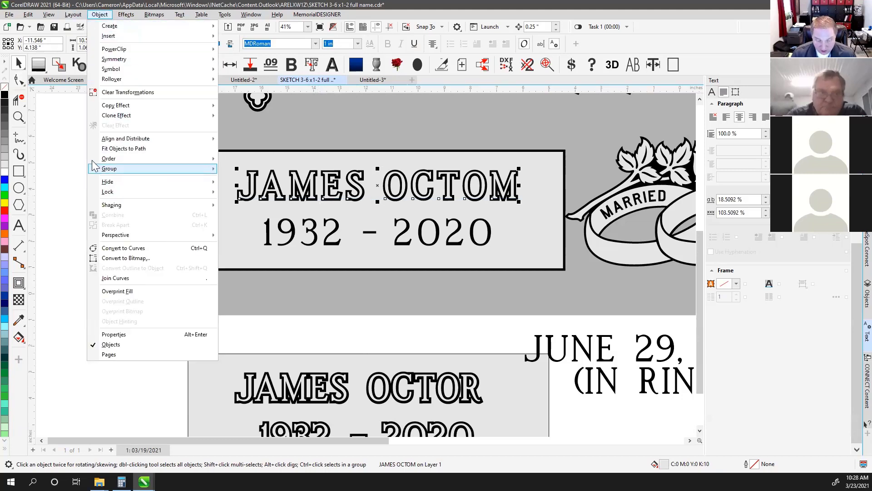
click(88, 142)
scroll(261, 185, up, 2)
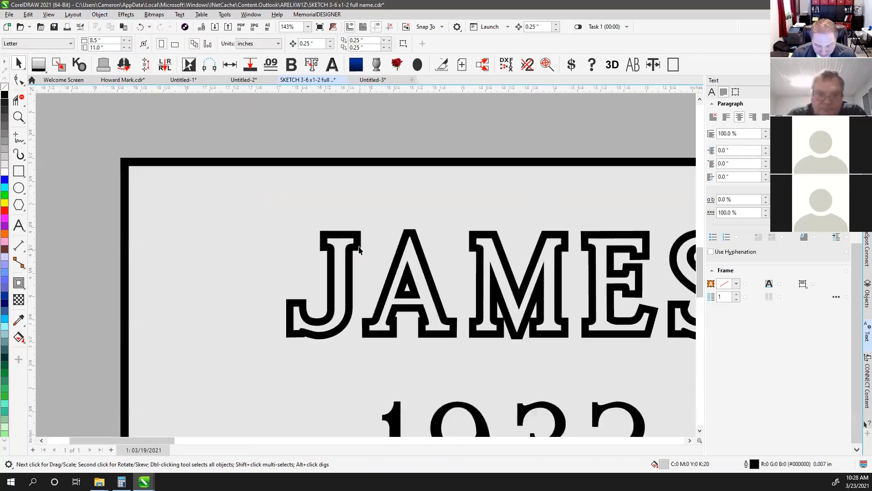
click(359, 250)
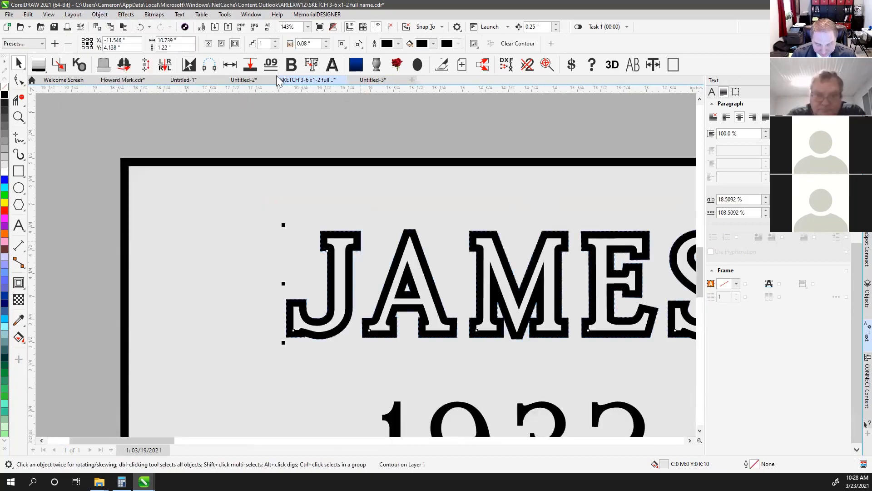
click(103, 14)
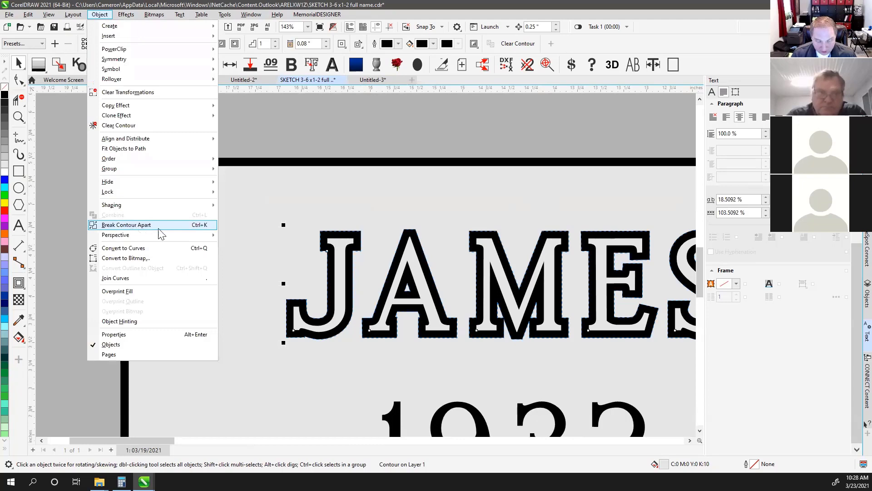
click(159, 225)
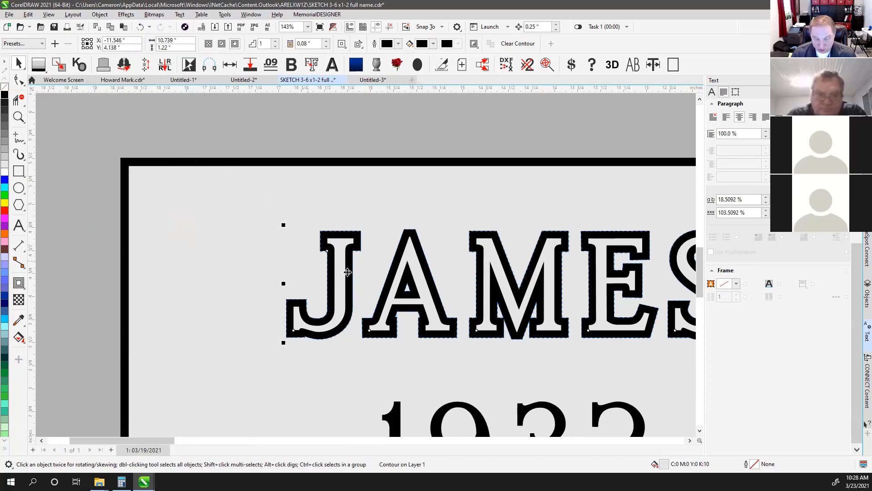
key(F4)
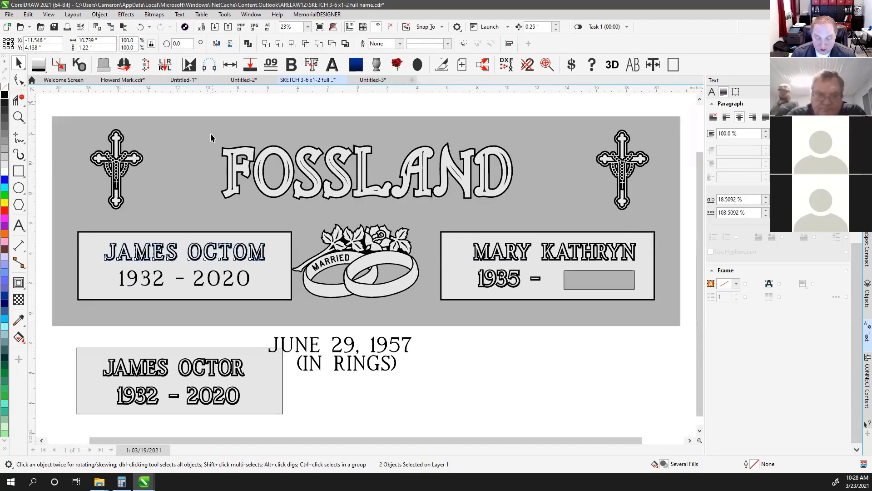
click(211, 257)
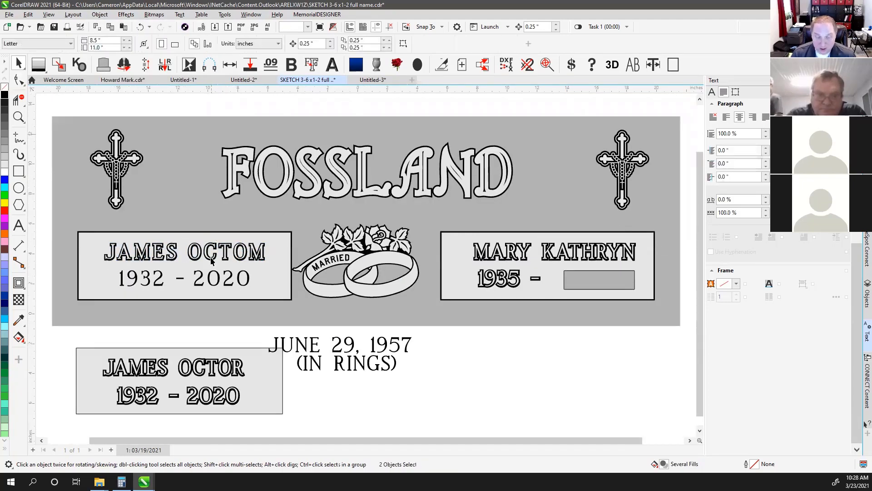
click(159, 257)
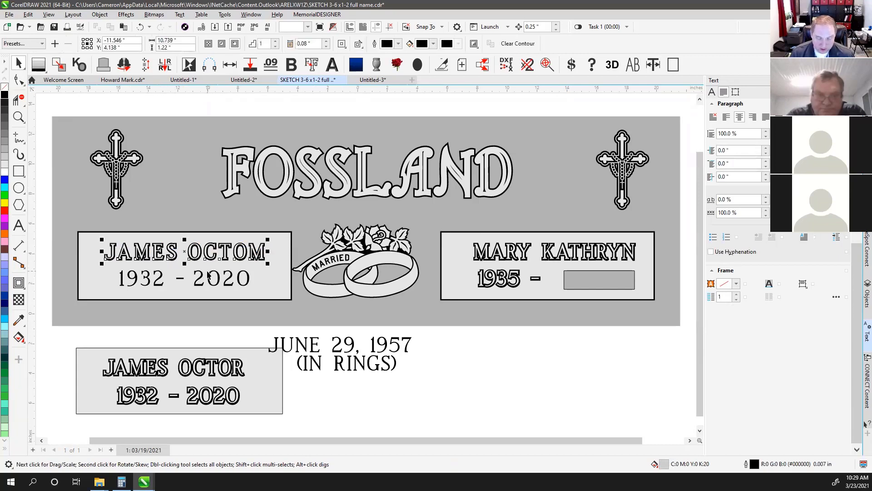
key(ctrl+z)
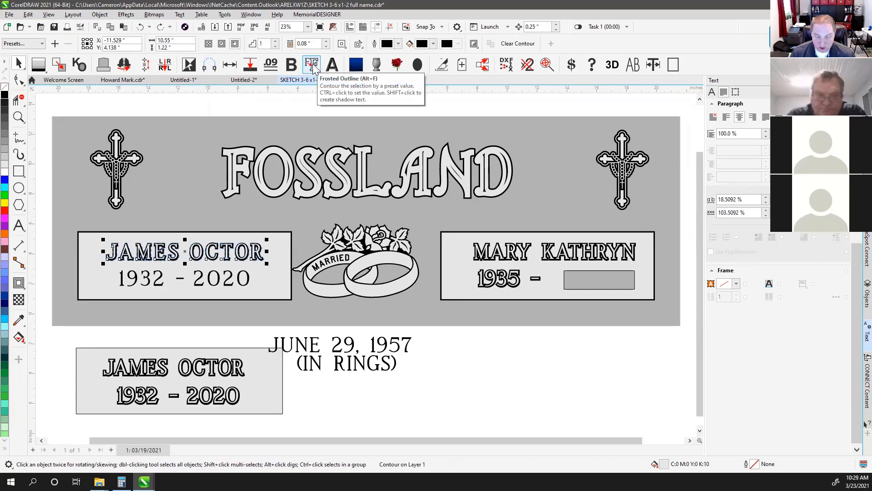
key(ctrl+z)
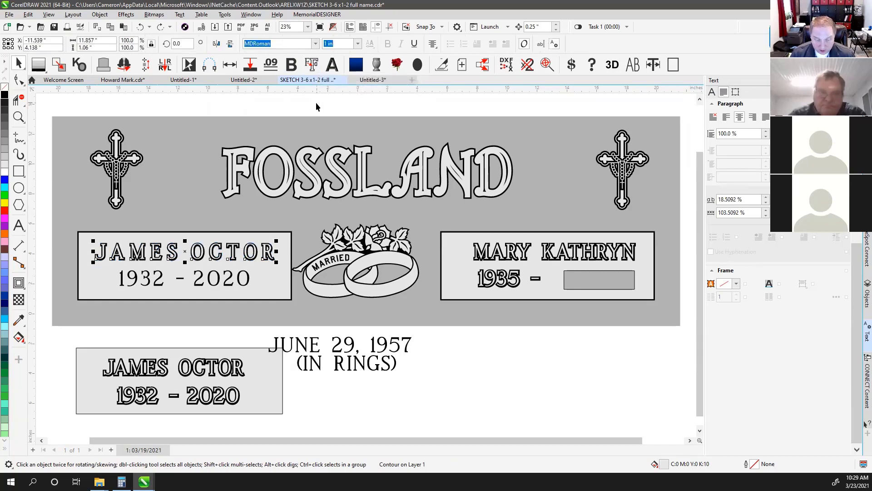
key(ctrl+z)
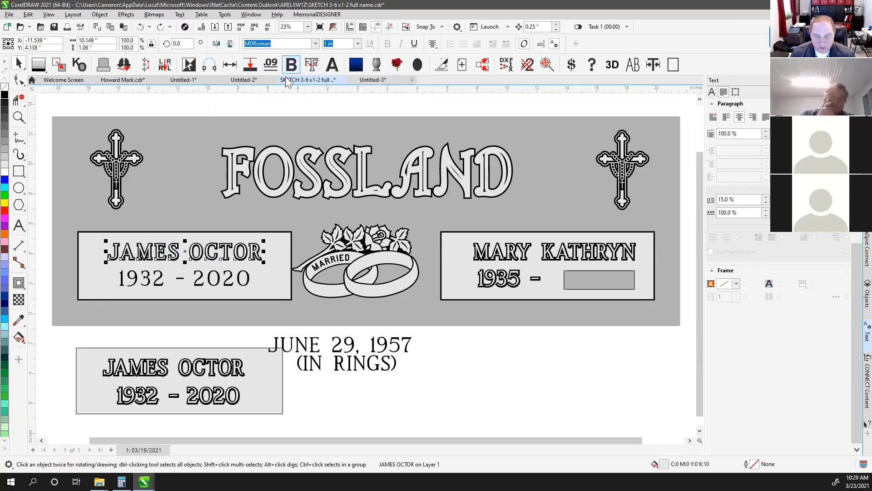
click(288, 105)
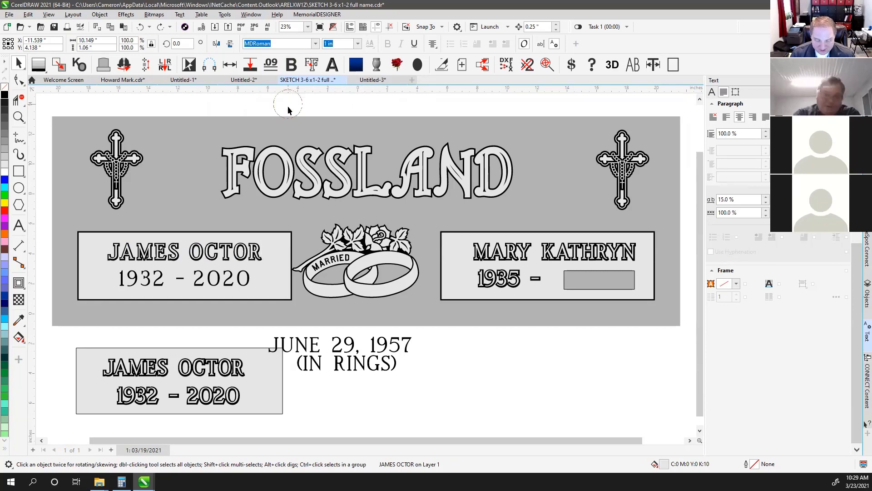
click(225, 250)
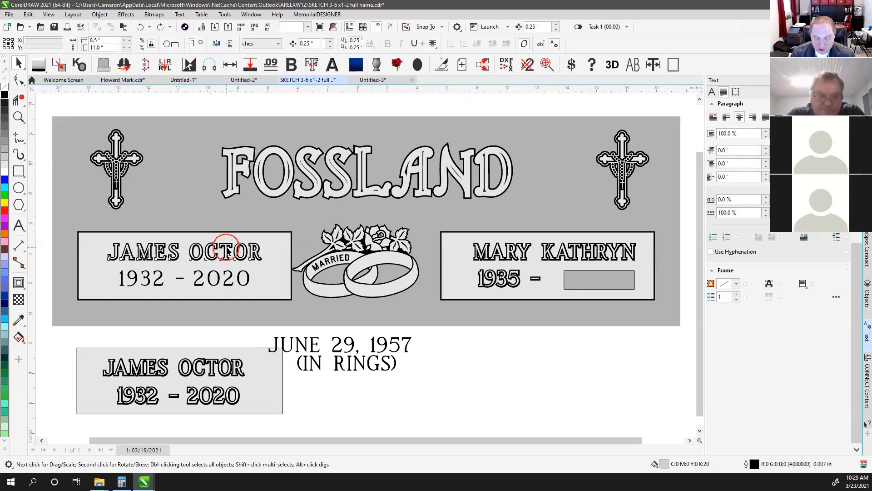
Undo the accidental name move and add an outward black contour around 1932 - 2020
drag(223, 218, 231, 223)
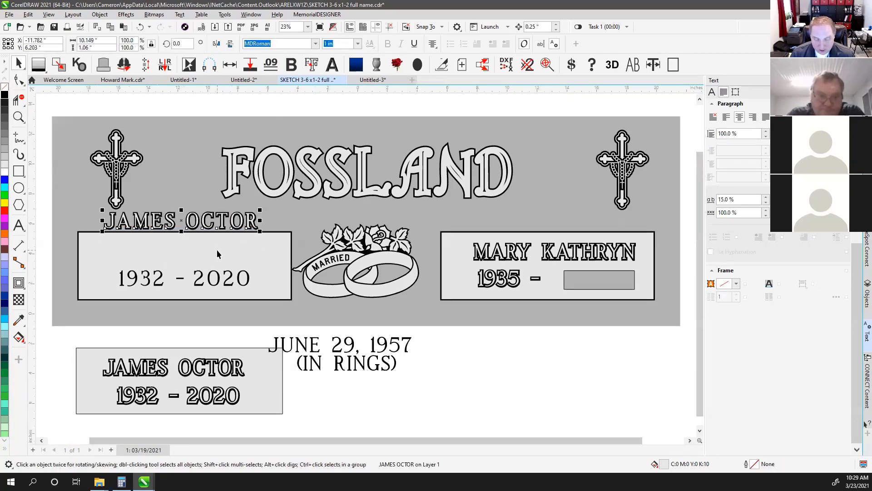
key(ctrl+z)
click(219, 280)
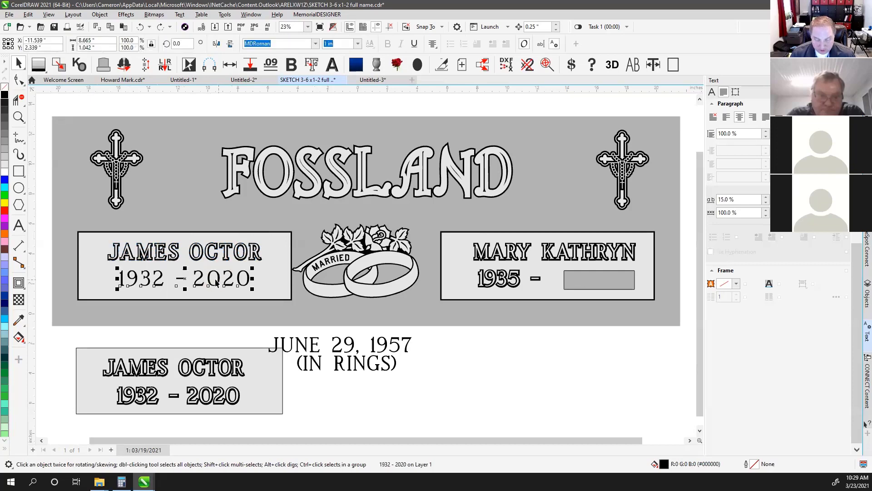
scroll(202, 285, up, 2)
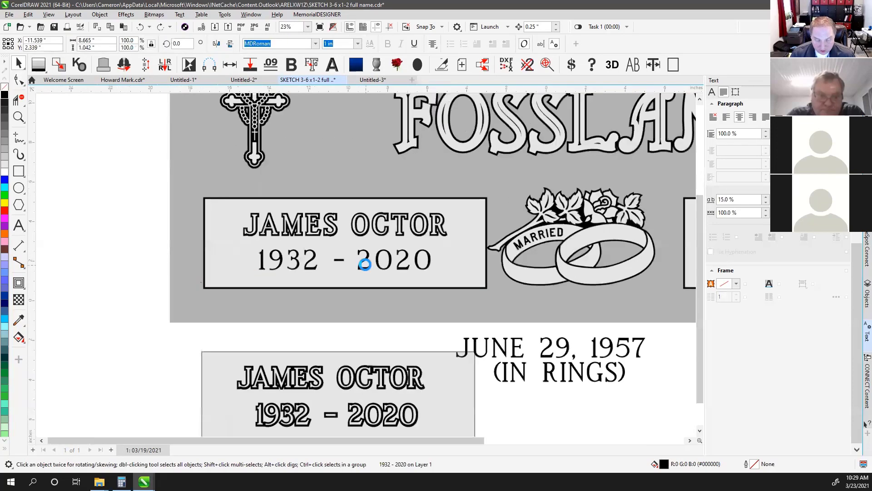
click(20, 284)
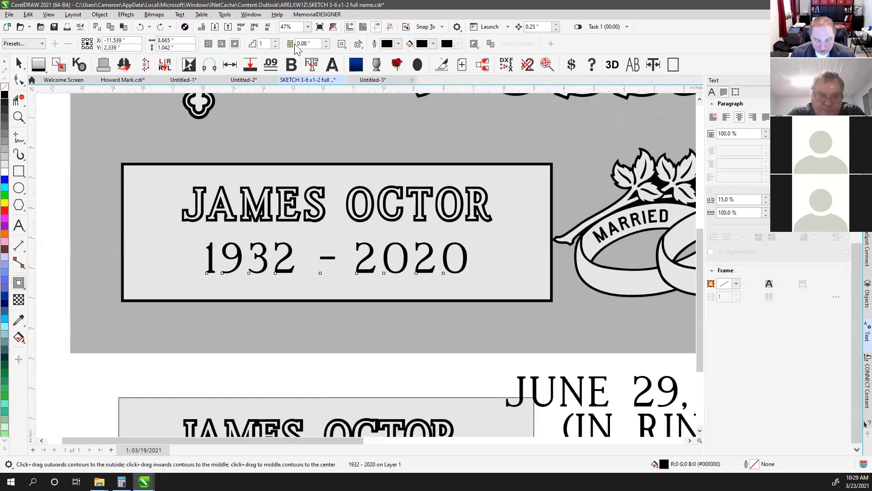
drag(207, 259, 257, 262)
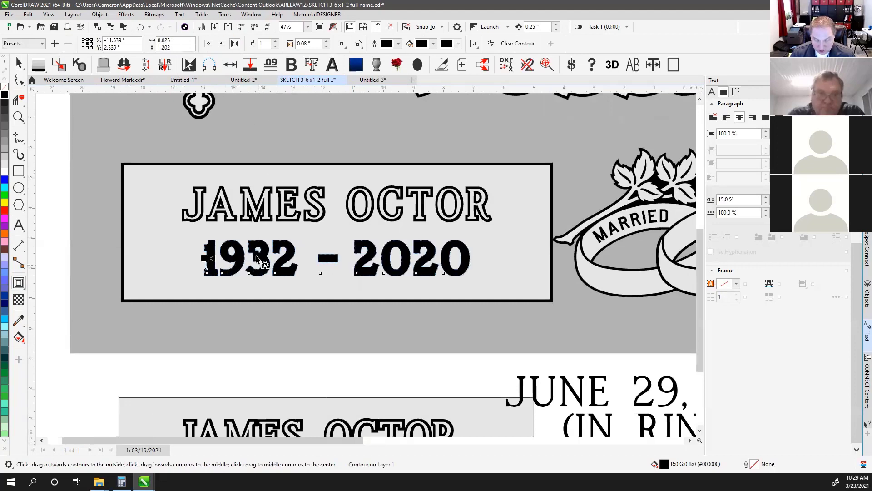
key(space)
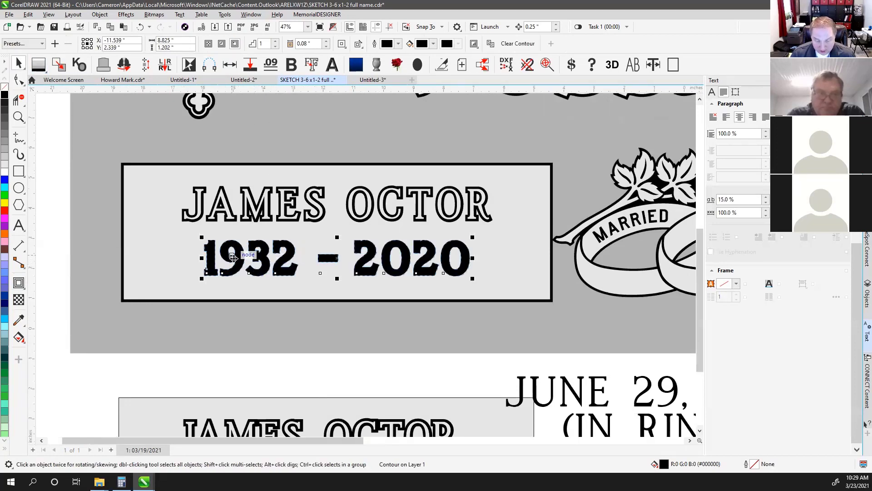
Zoom in and fill the 1932 - 2020 lettering 10% Black inside its contour
click(277, 370)
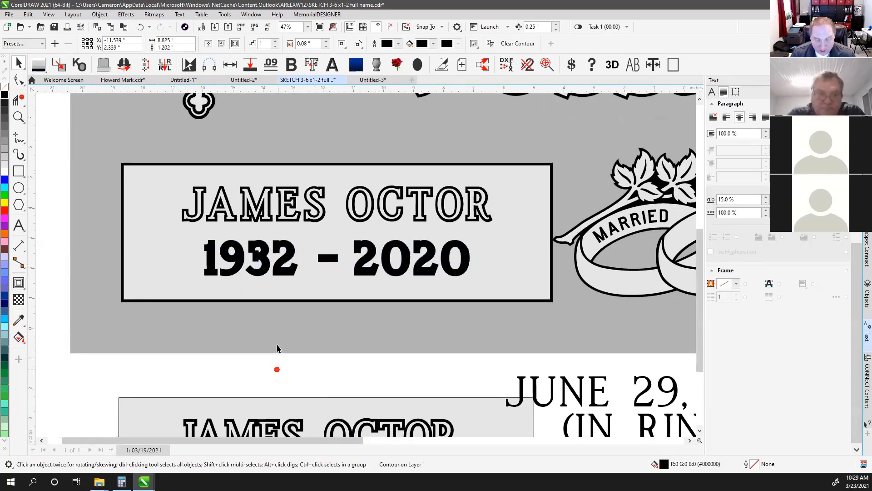
click(239, 259)
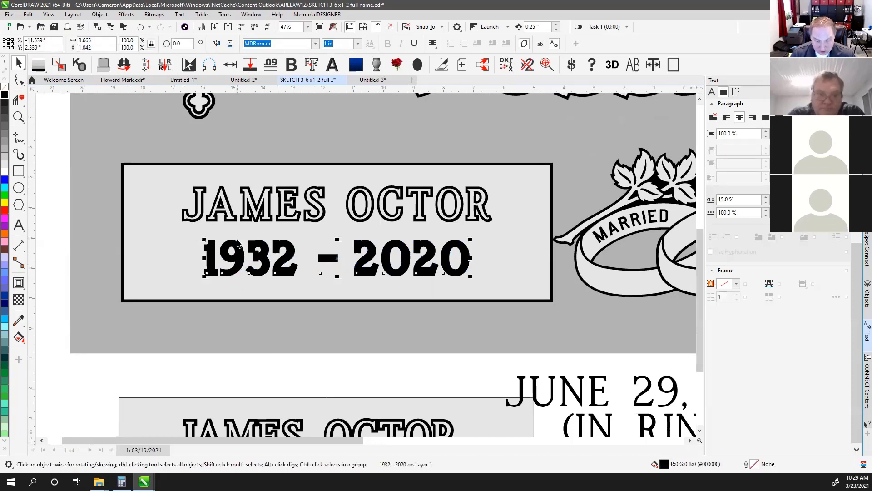
click(238, 243)
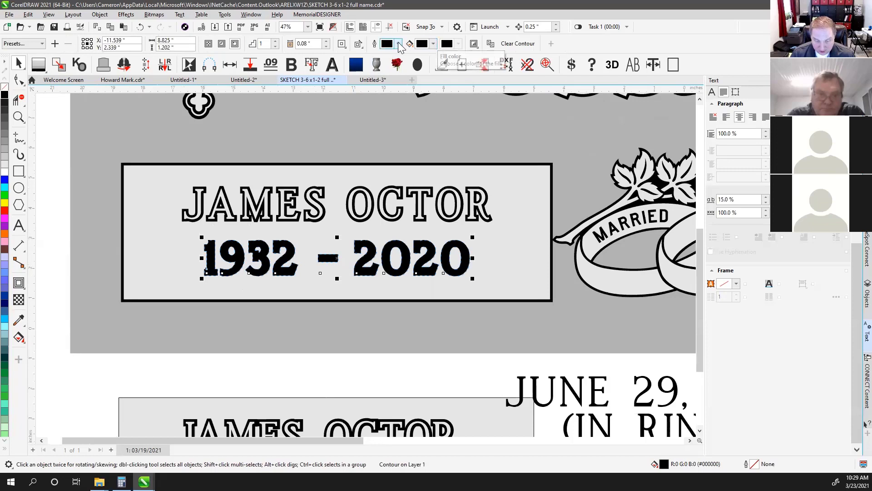
click(18, 117)
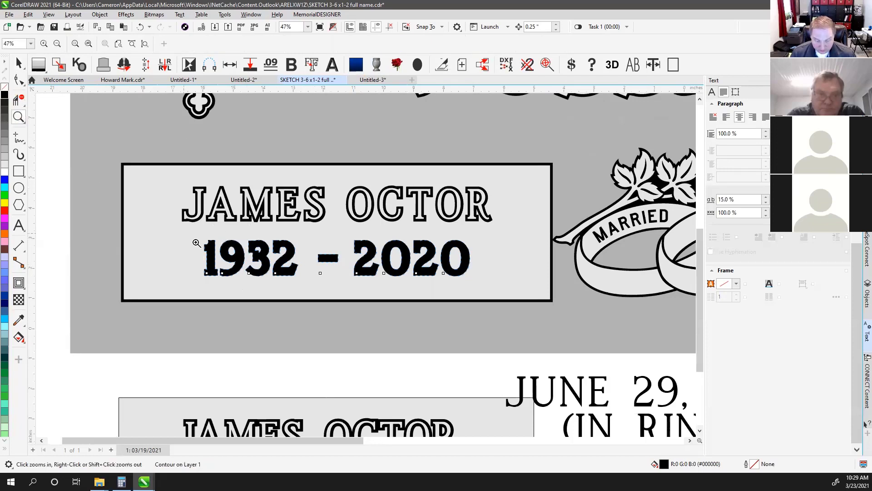
drag(184, 234, 308, 299)
click(18, 63)
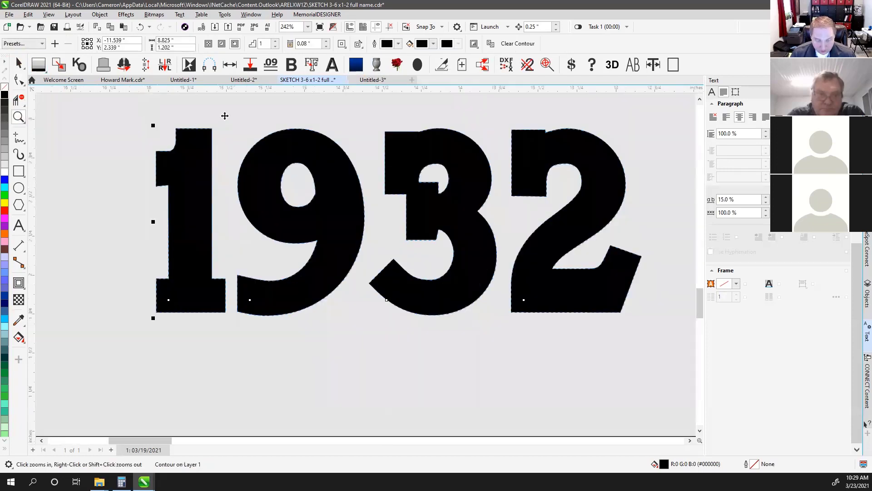
click(201, 149)
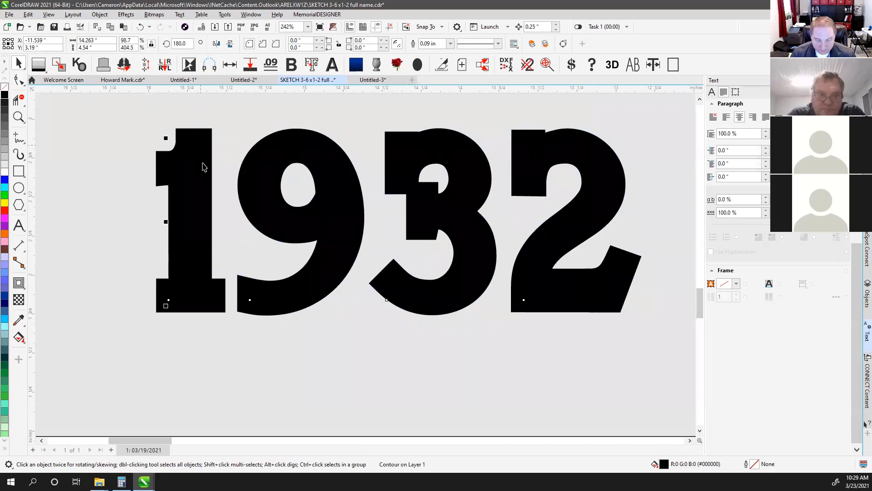
click(5, 168)
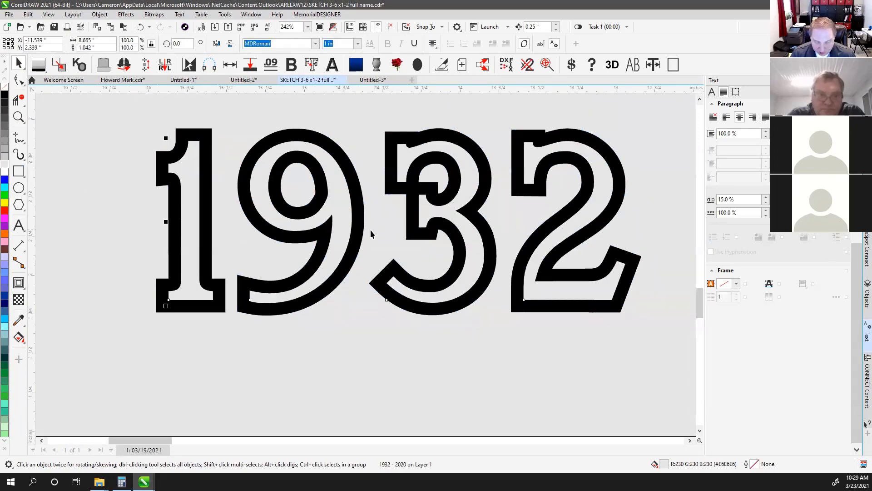
scroll(371, 234, down, 5)
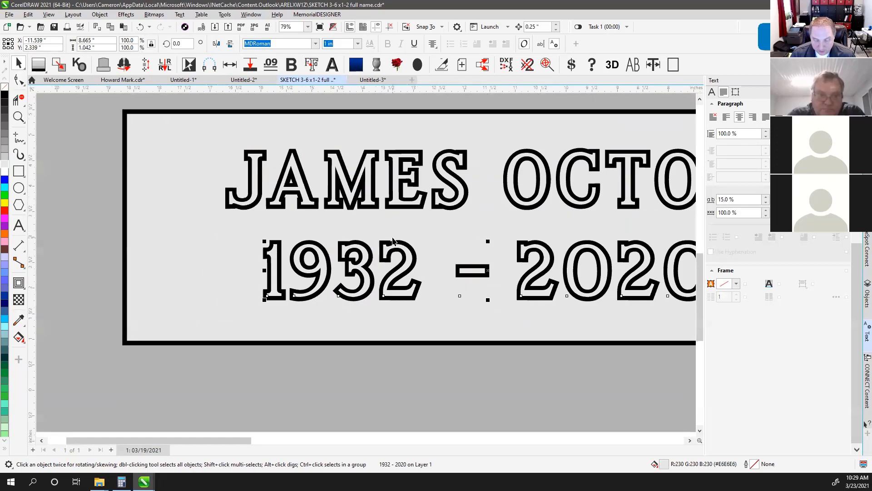
click(391, 245)
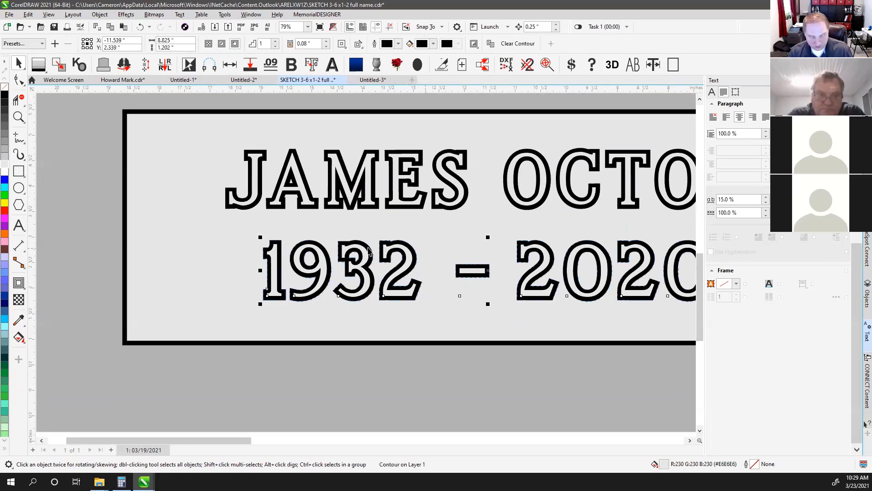
key(F4)
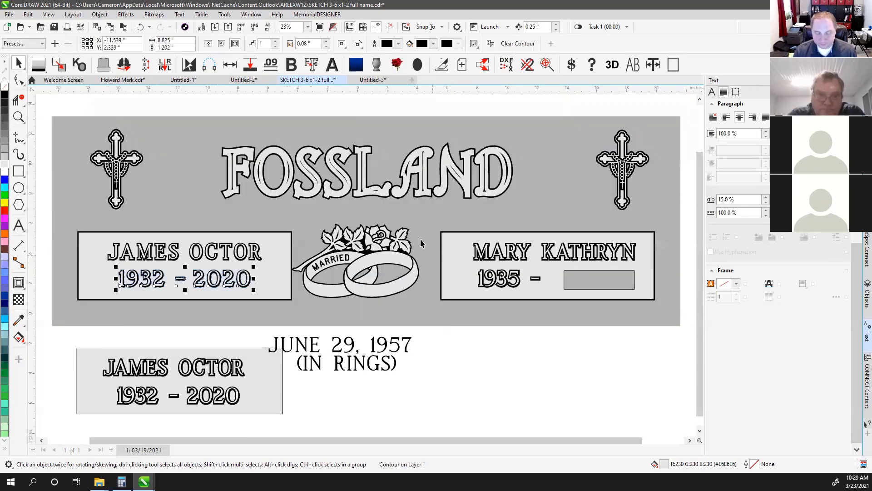
click(243, 104)
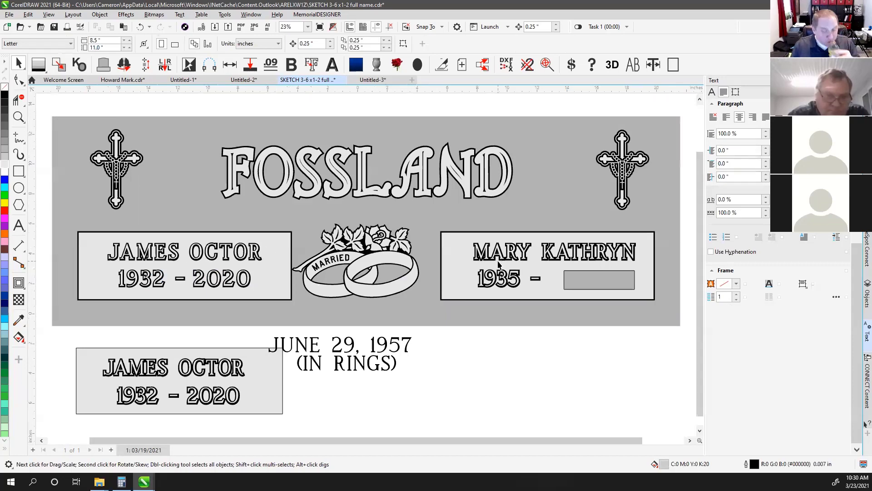
scroll(494, 265, up, 5)
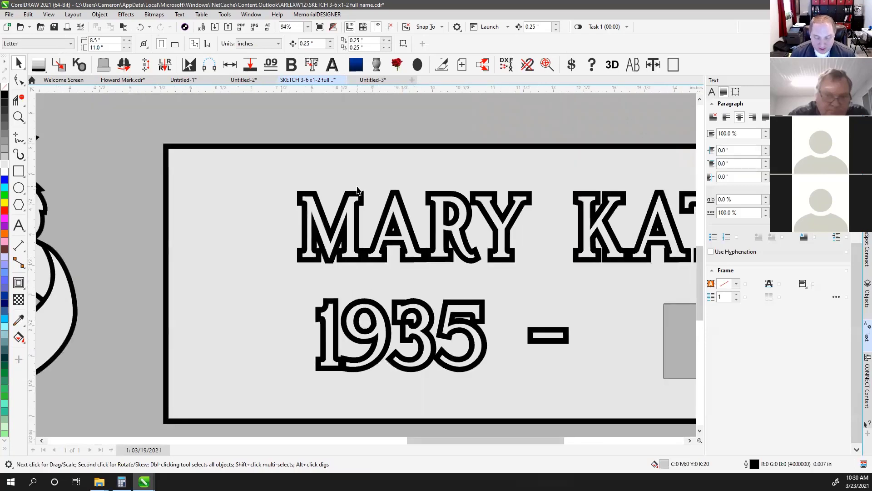
click(364, 195)
key(Delete)
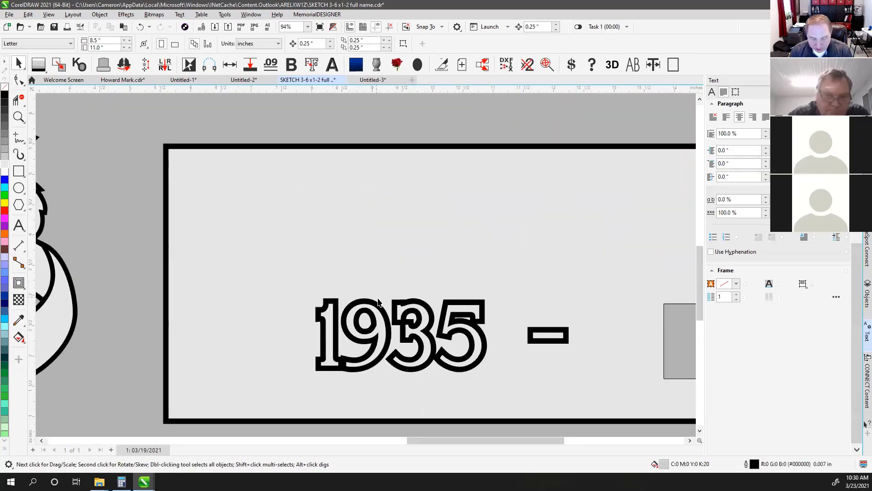
click(376, 307)
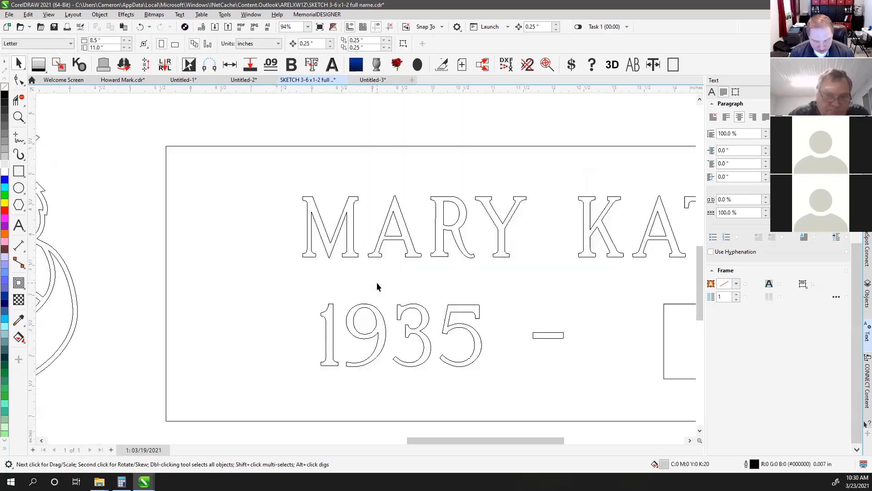
click(323, 202)
scroll(362, 259, down, 2)
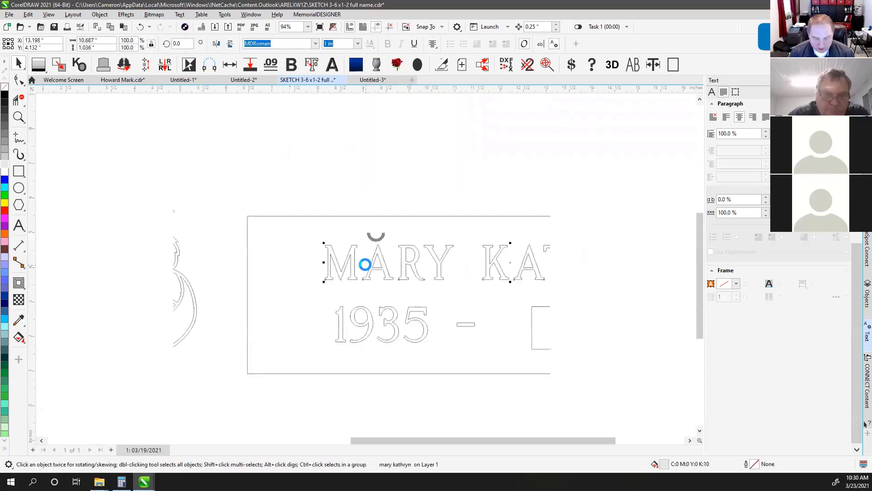
click(18, 81)
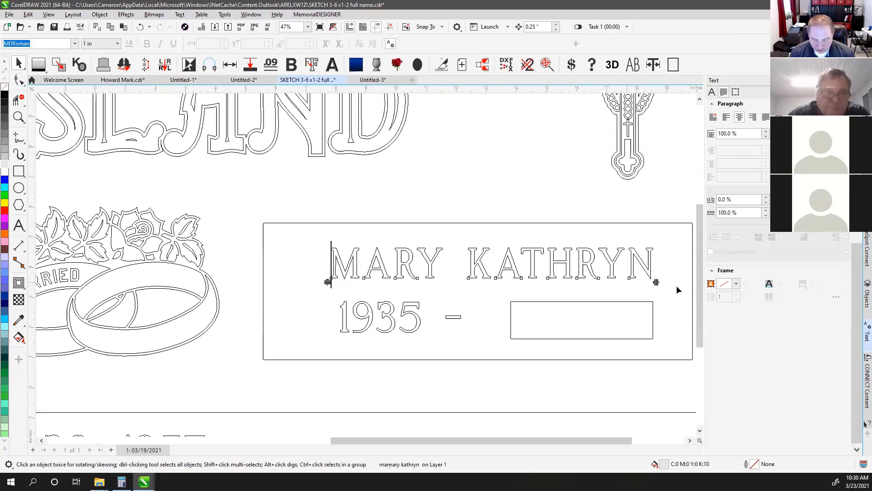
scroll(694, 282, right, 1)
scroll(694, 282, right, 1)
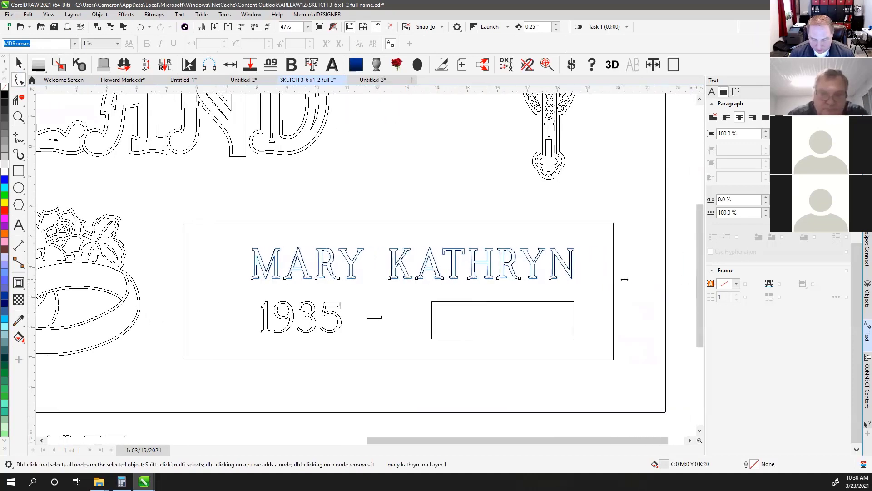
drag(590, 280, 601, 283)
click(327, 305)
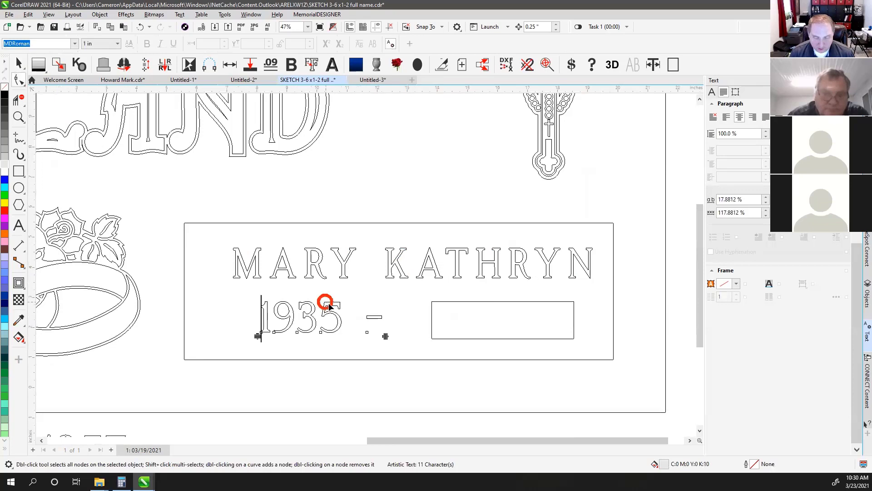
drag(384, 334, 394, 336)
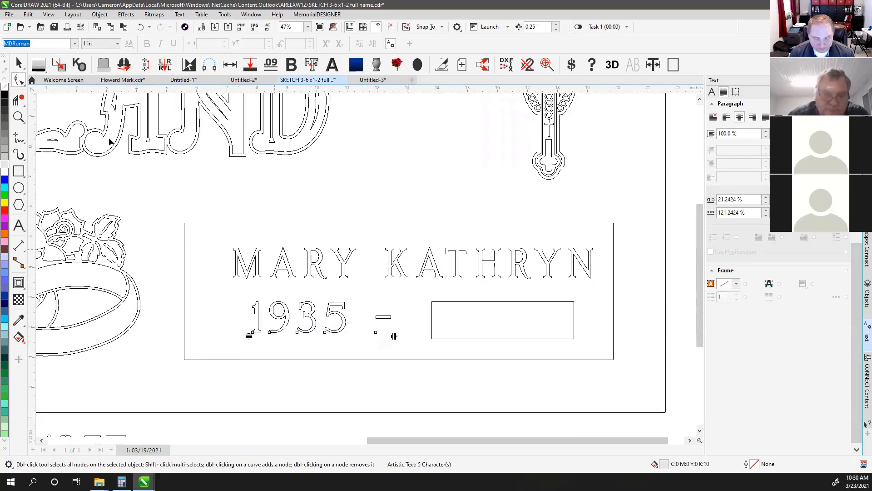
click(19, 64)
click(269, 262)
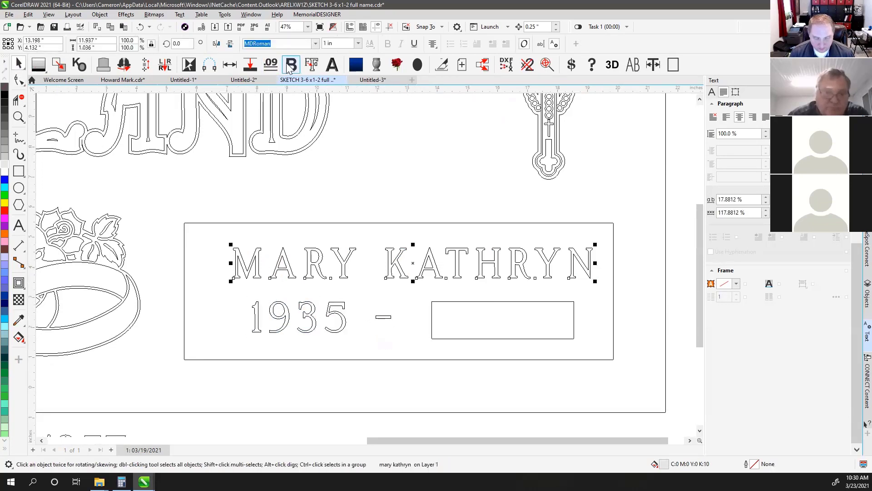
click(312, 65)
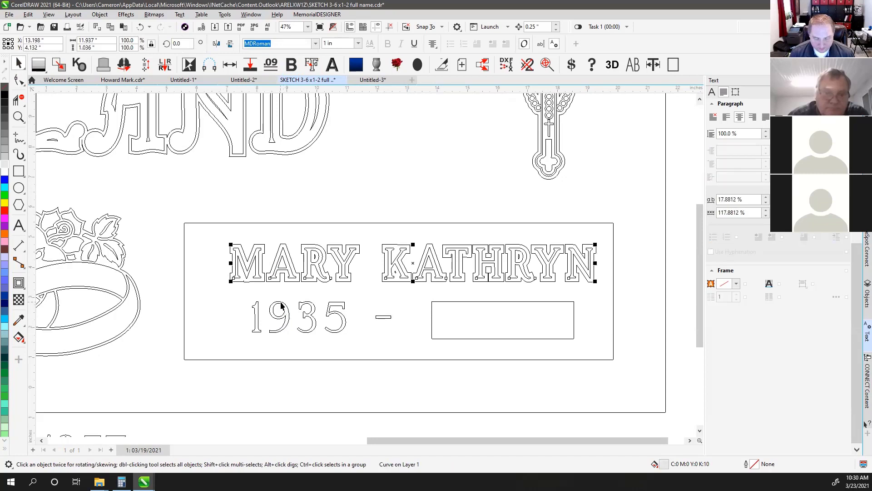
click(282, 305)
click(312, 65)
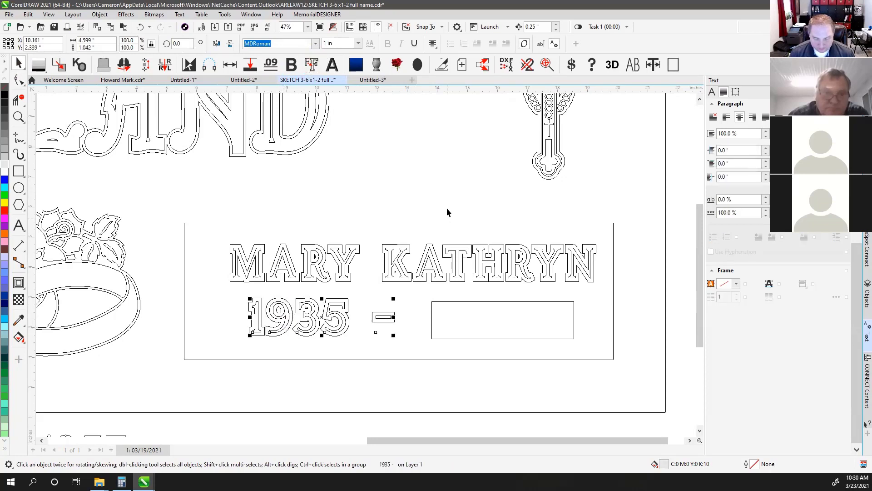
click(446, 206)
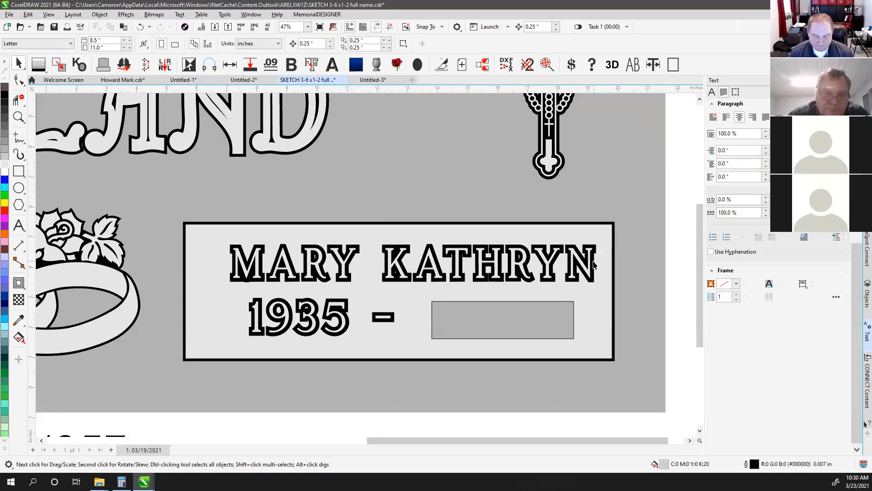
key(F4)
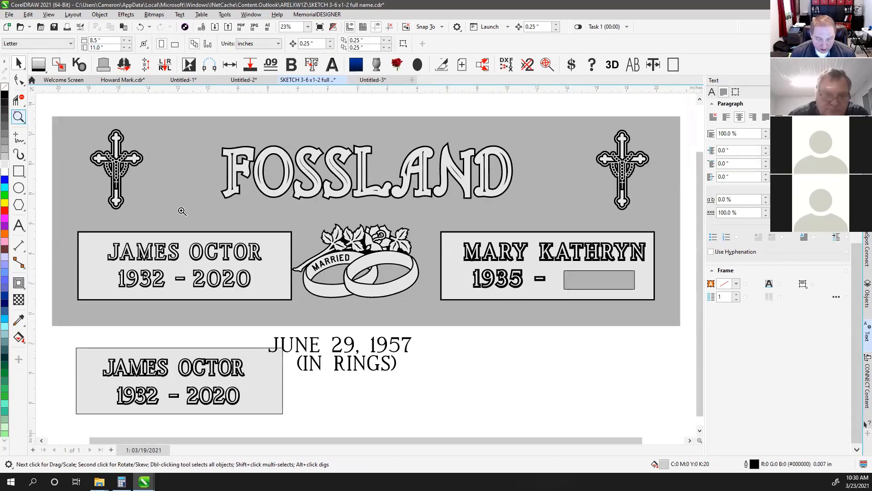
key(z)
drag(200, 222, 439, 301)
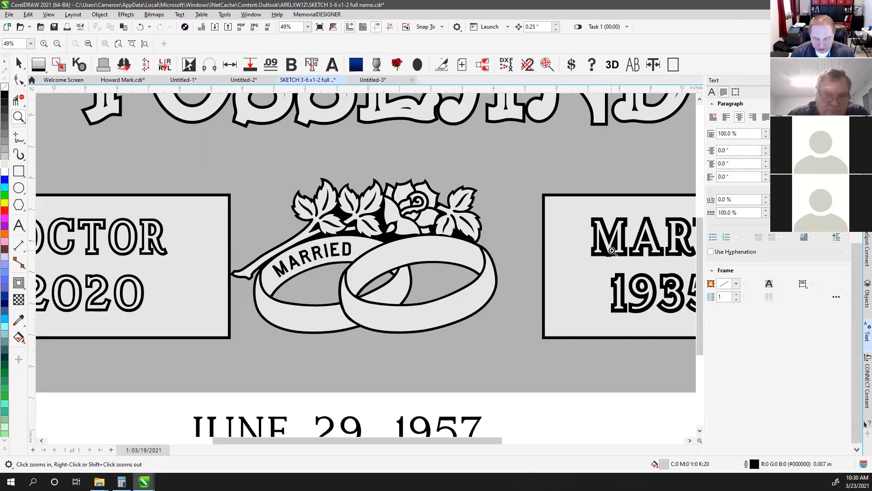
click(19, 63)
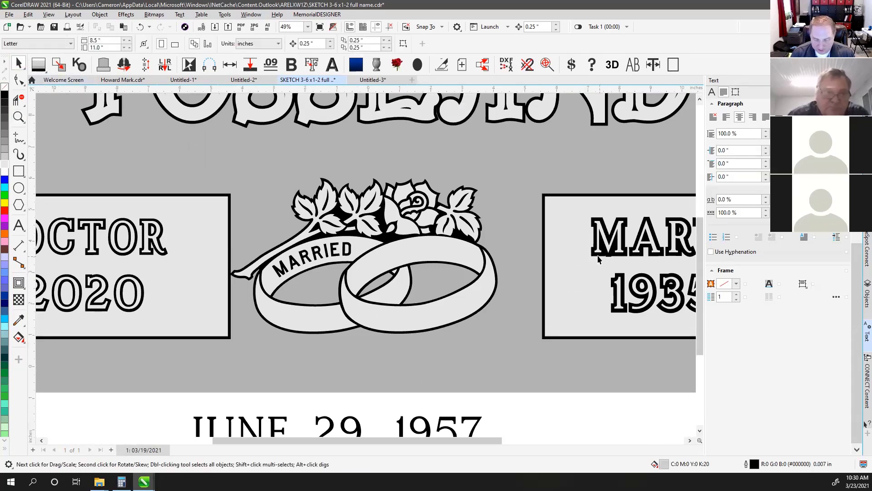
click(598, 255)
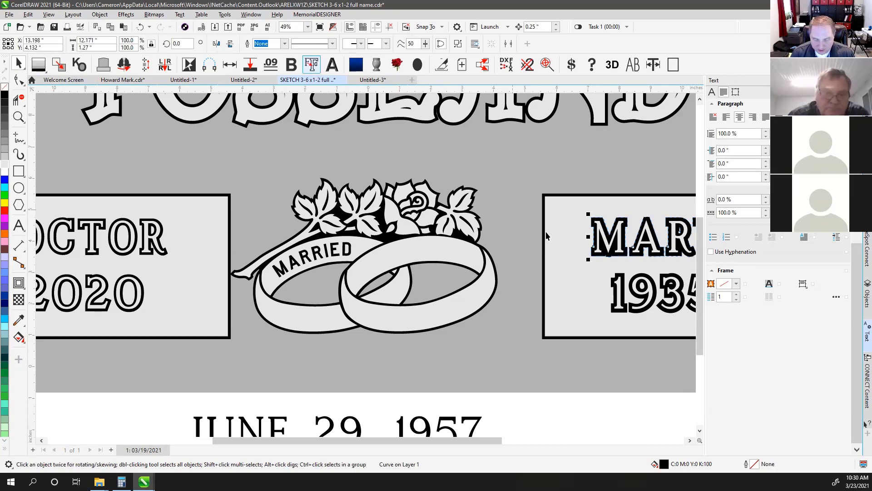
key(ctrl+z)
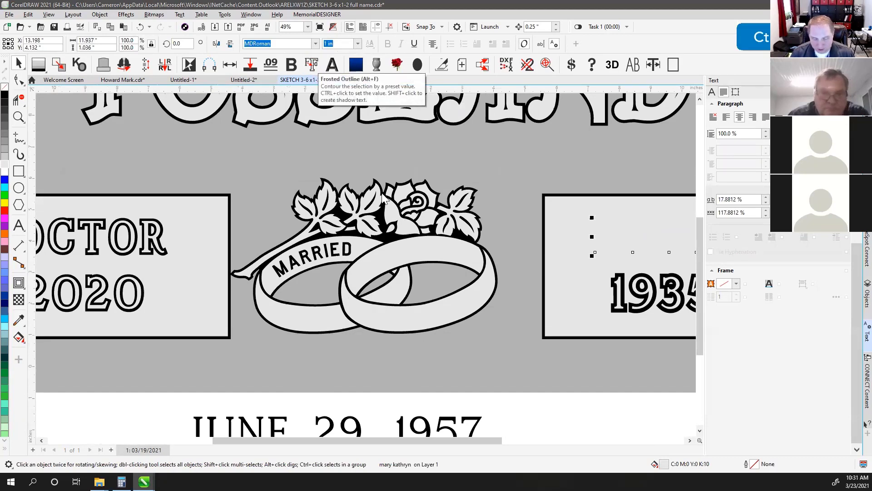
ctrl+click(313, 65)
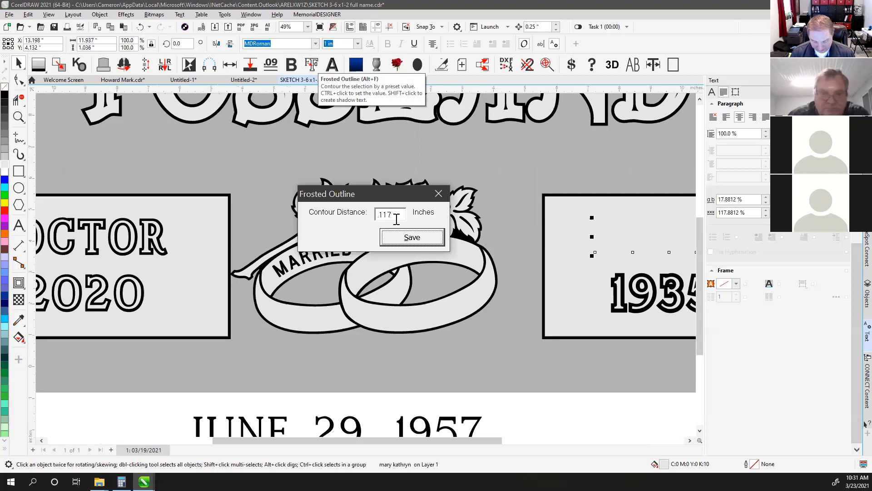
drag(396, 220, 332, 221)
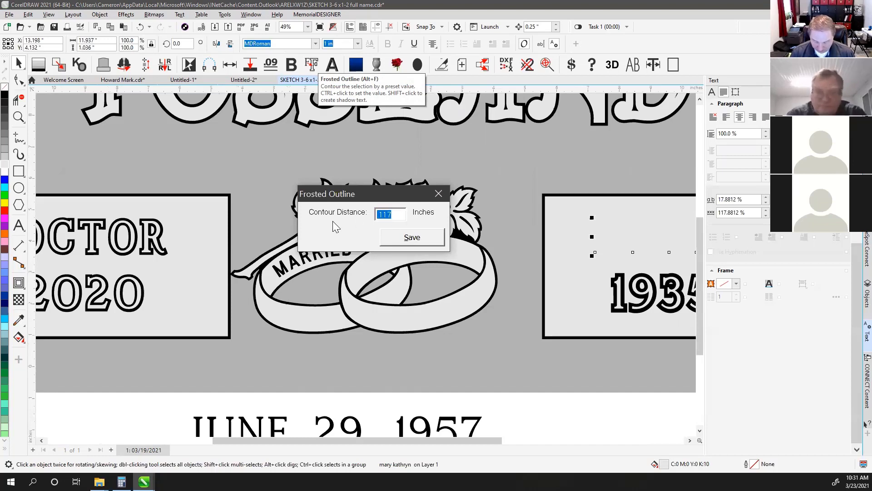
text(.0)
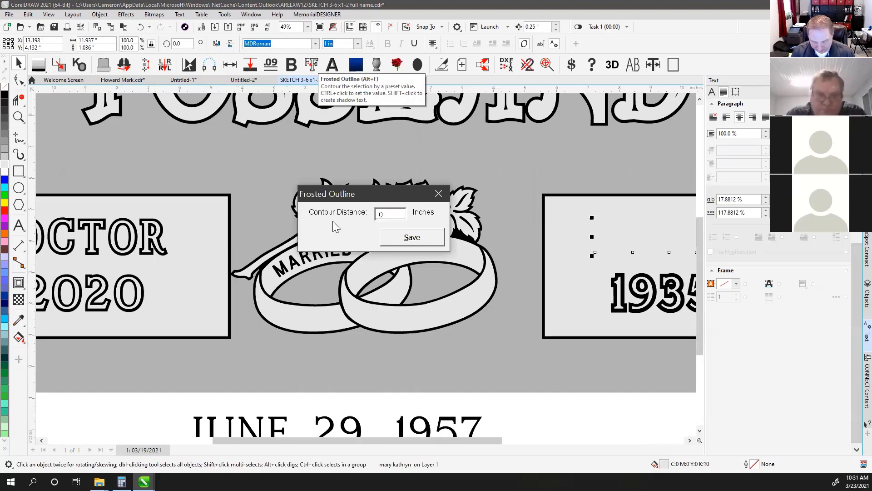
text(9)
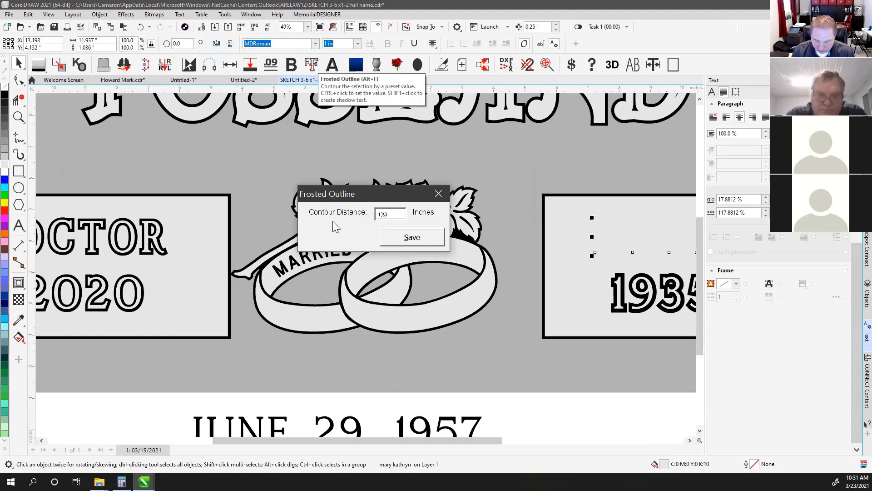
key(BackSpace)
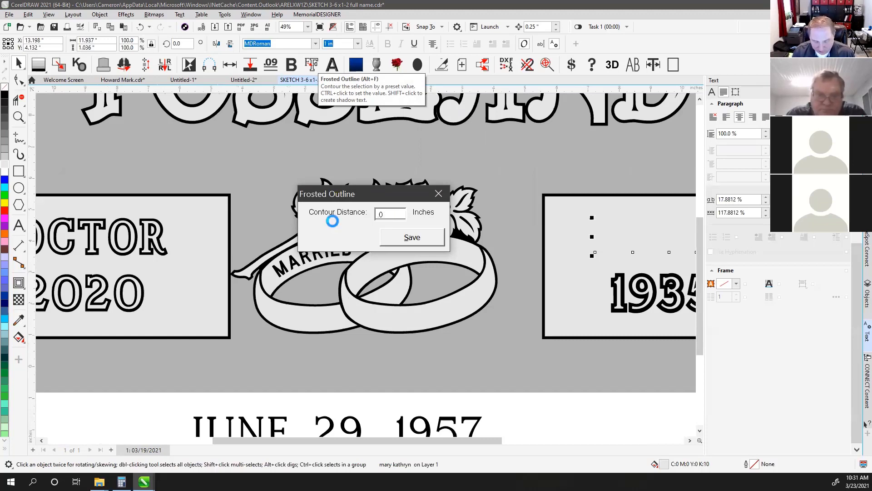
text(8)
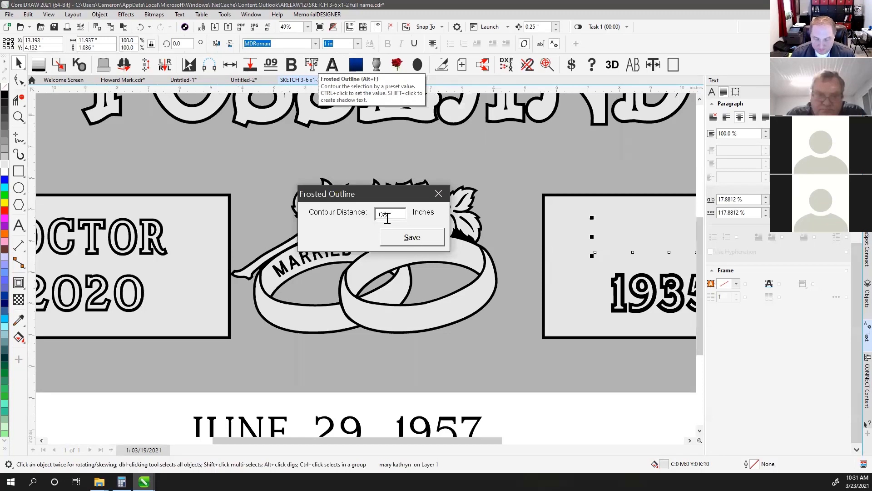
click(412, 237)
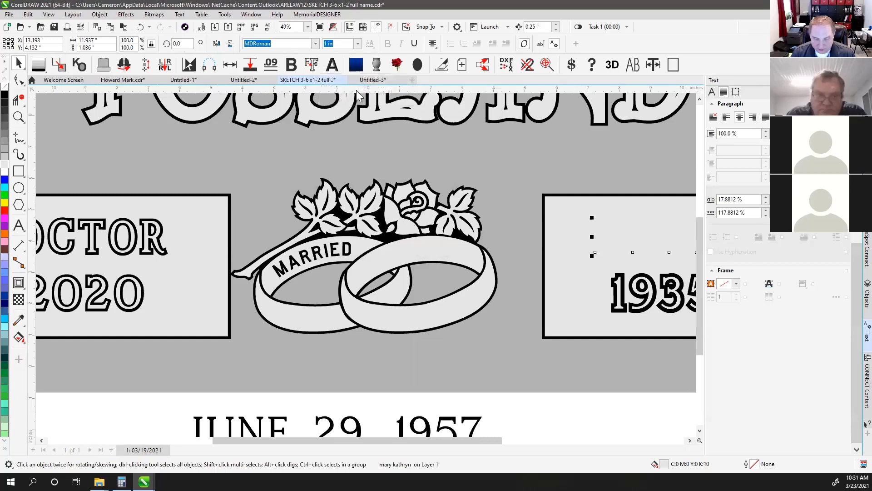
click(312, 64)
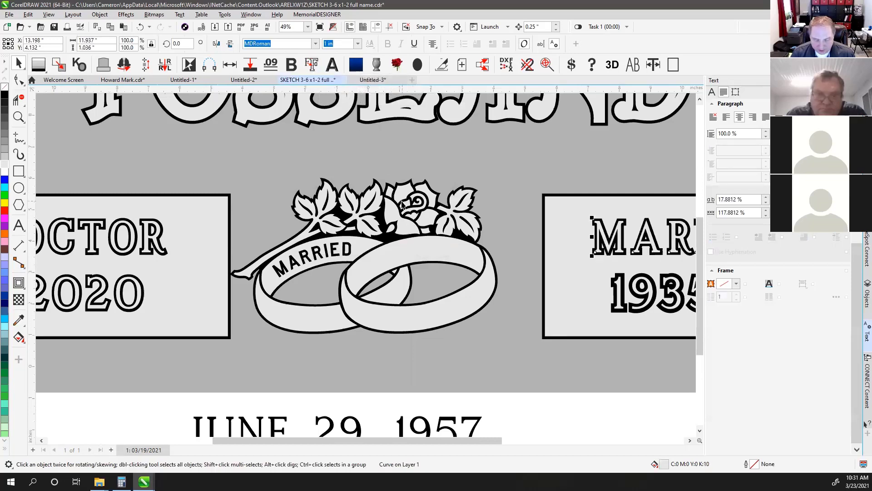
click(158, 225)
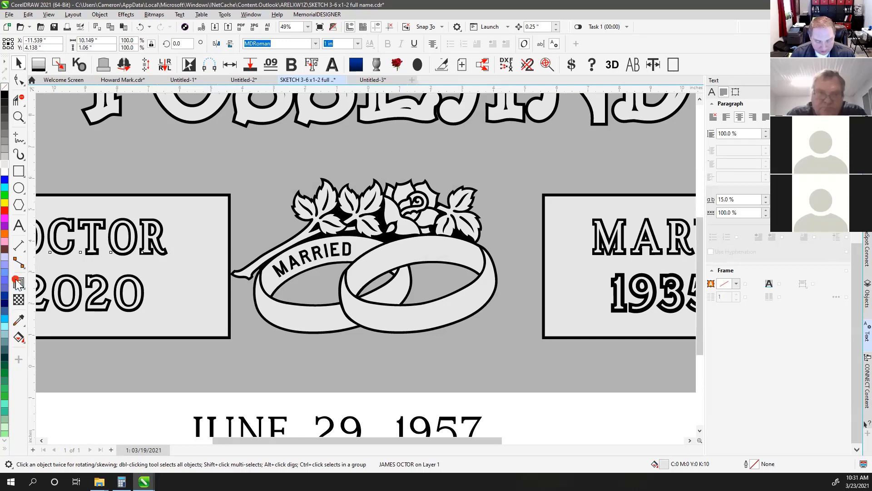
click(313, 64)
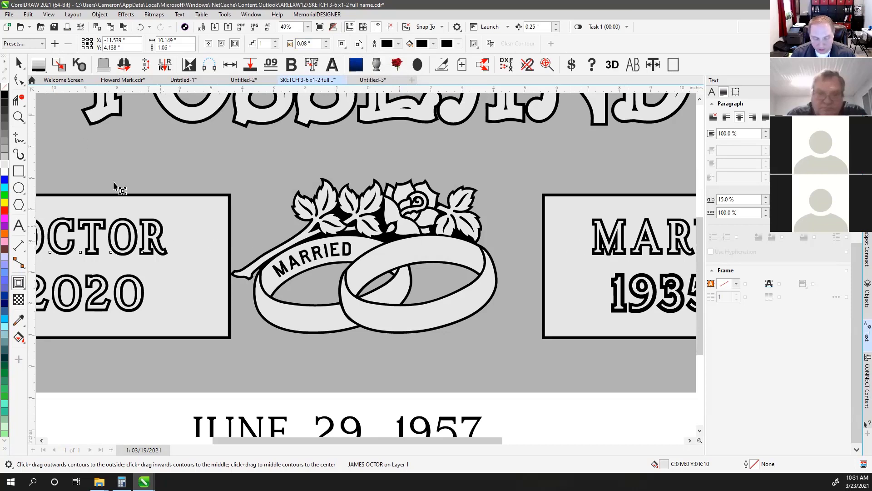
Replace the 1935 outline curve with a fresh 0.08-inch outline
click(18, 64)
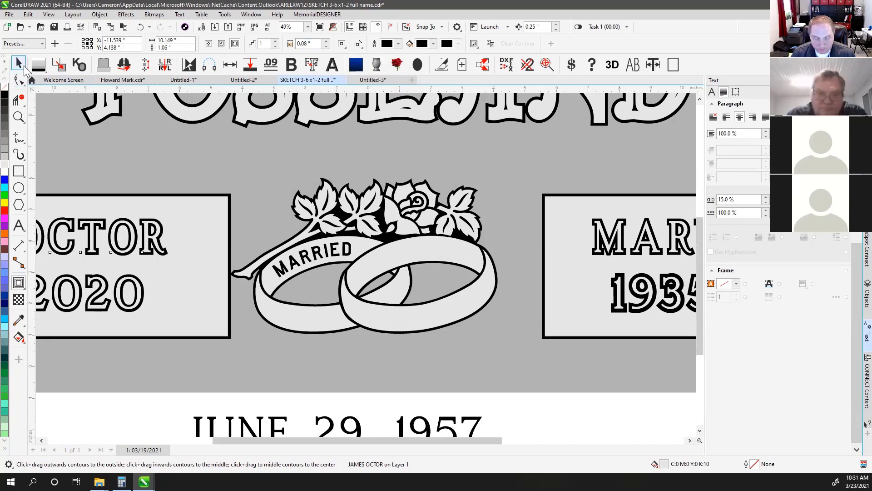
click(624, 274)
key(Delete)
click(618, 286)
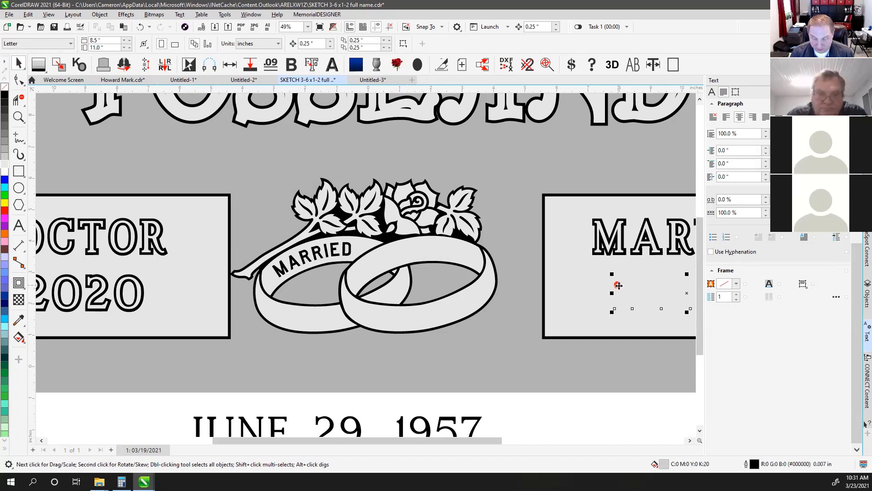
click(311, 65)
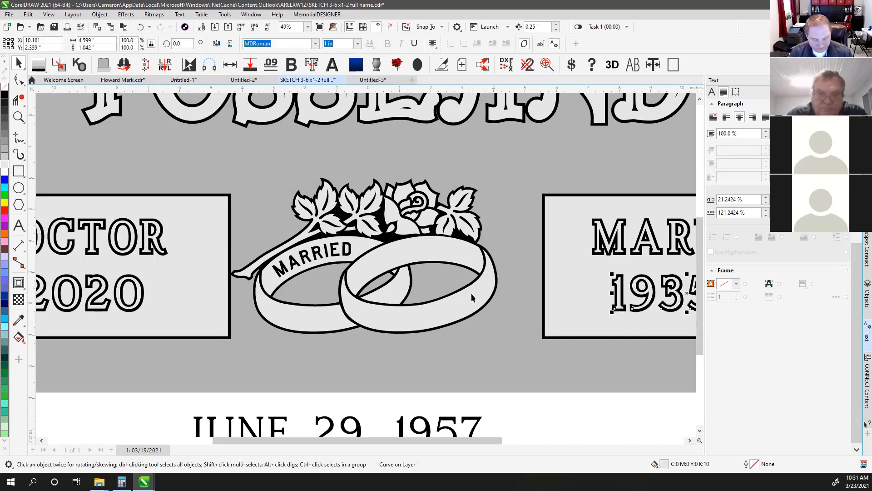
key(F4)
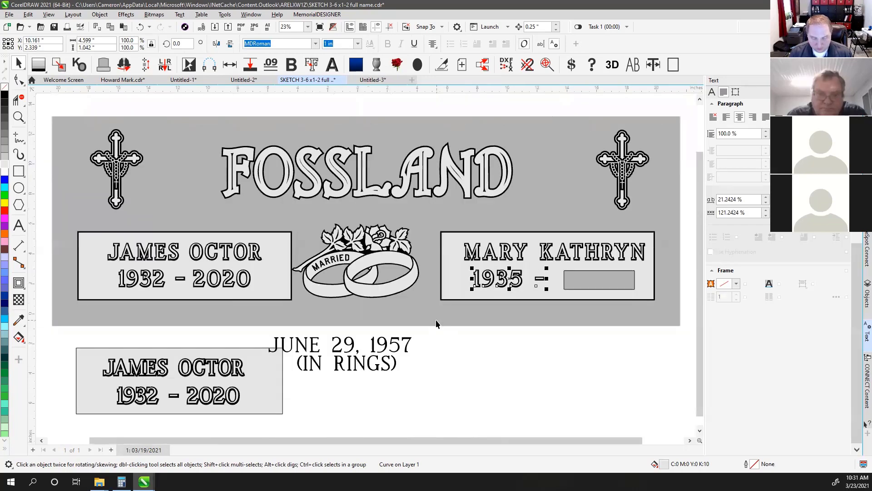
Set the nudge distance to 0.01 inch
click(448, 364)
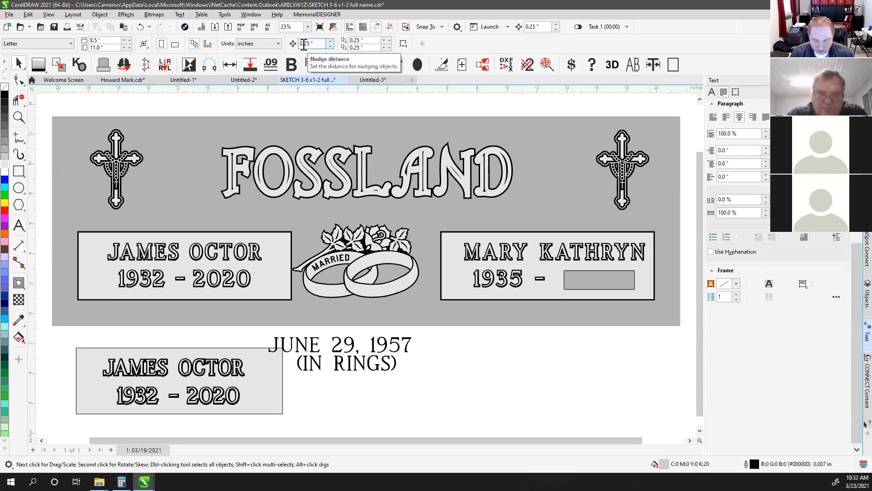
click(333, 160)
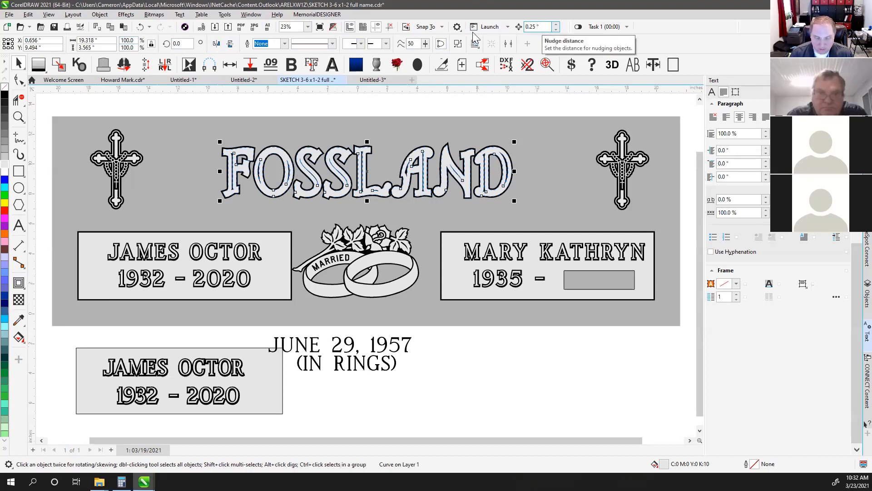
key(Return)
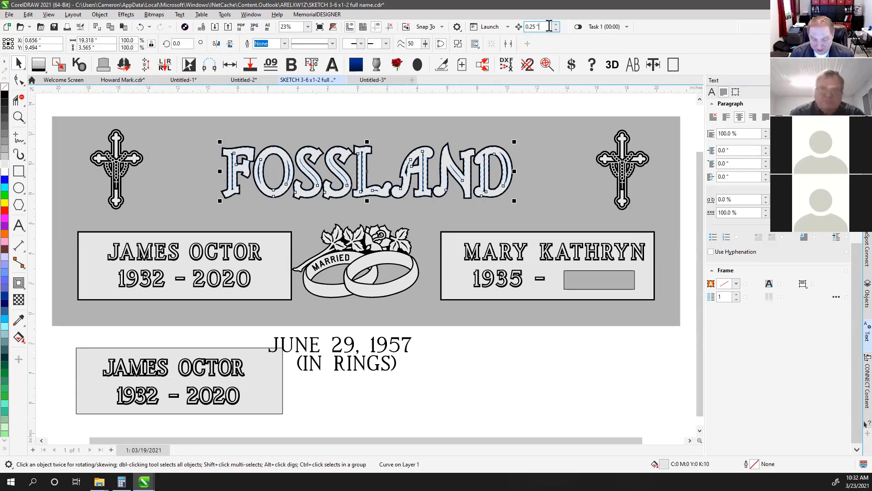
double_click(530, 28)
text(.)
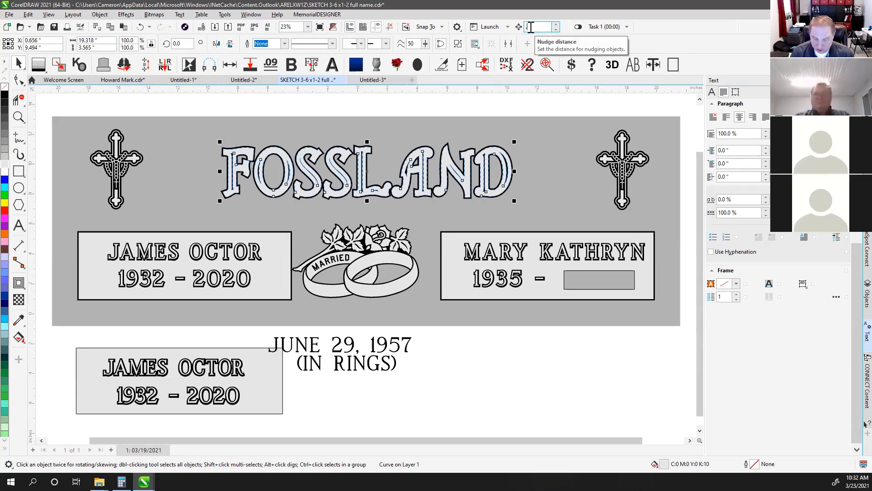
text(01)
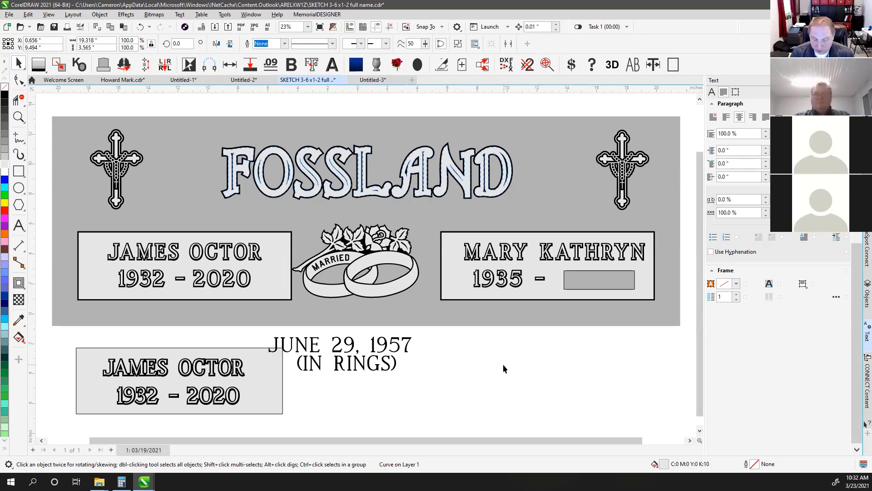
click(503, 364)
Test-nudge the right panel's name down twice, undo both moves, and reconfirm 0.01-inch nudge
drag(686, 228, 450, 272)
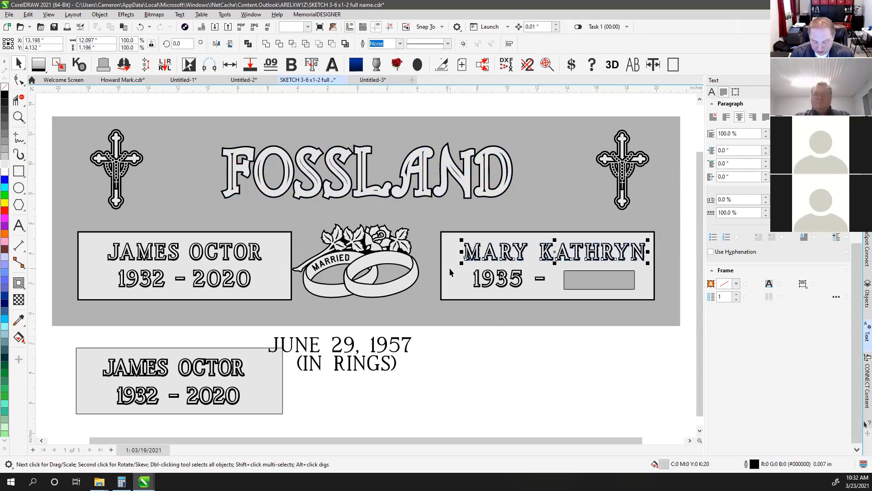
key(Down)
key(Down)
key(Down)
key(Down)
key(Down)
key(Down)
key(Down)
key(Down)
key(Down)
key(Down)
key(Down)
key(Down)
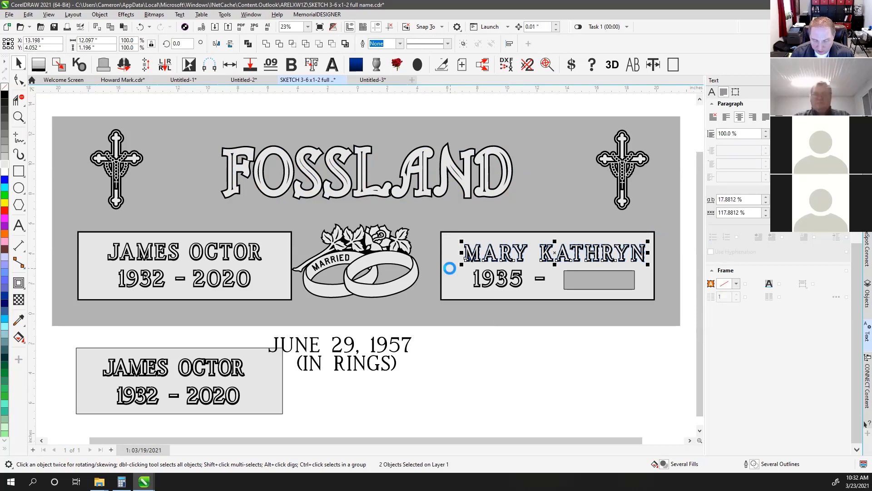
key(Down)
key(Down)
key(Down)
key(Down)
key(Down)
key(Down)
key(Down)
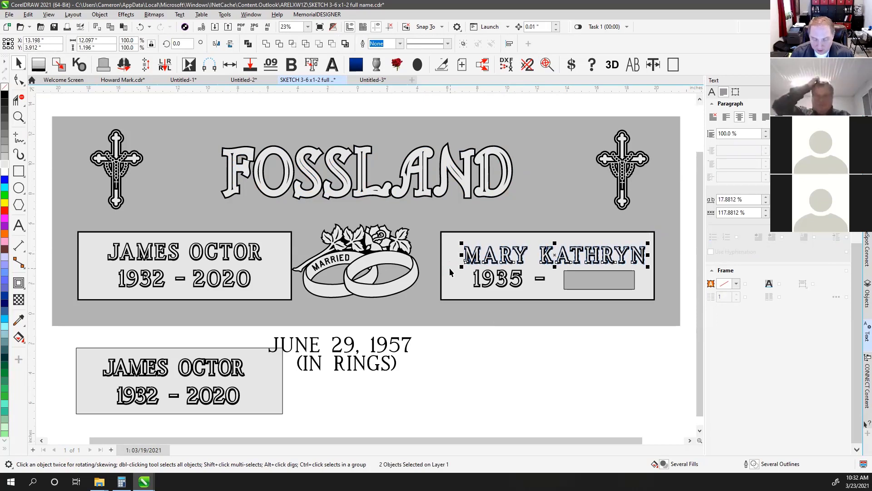
key(ctrl+z)
key(ctrl+z)
key(ctrl+z)
key(ctrl+z)
key(ctrl+z)
key(ctrl+z)
key(ctrl+z)
key(ctrl+z)
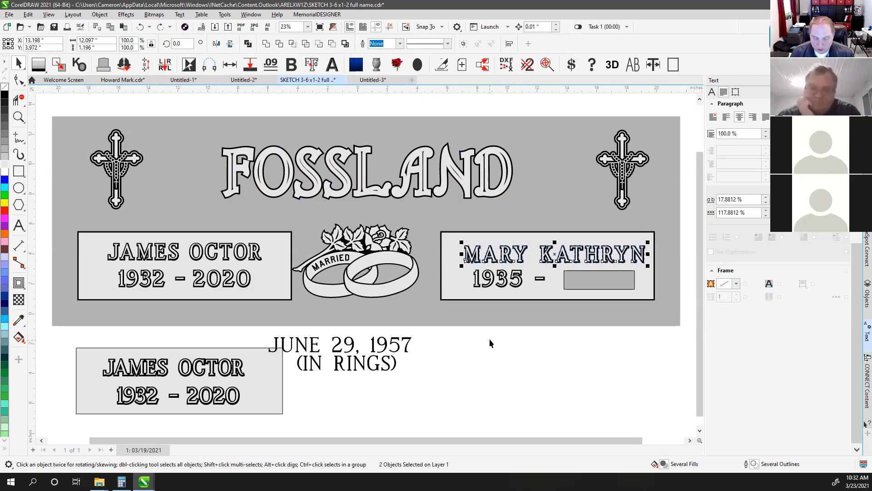
key(ctrl+z)
key(ctrl+z)
key(ctrl+z)
key(ctrl+z)
key(ctrl+z)
key(ctrl+z)
key(ctrl+z)
key(ctrl+z)
key(ctrl+z)
key(ctrl+z)
key(ctrl+z)
key(ctrl+z)
key(ctrl+z)
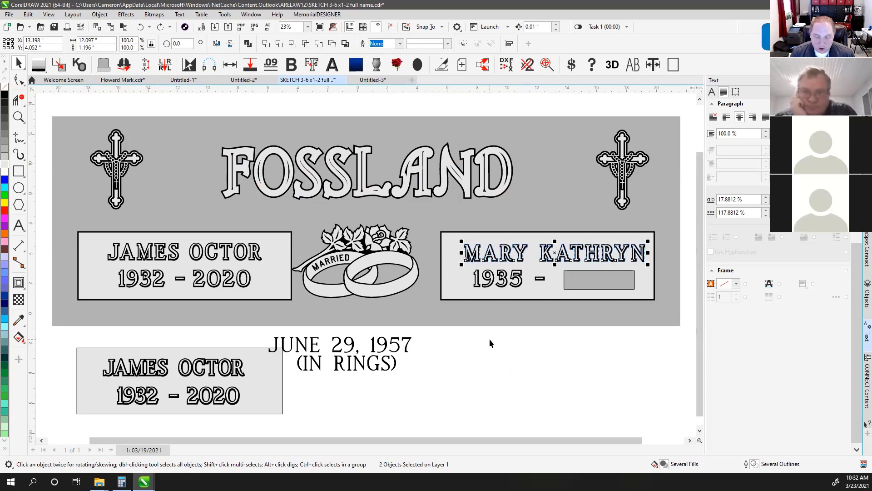
click(489, 339)
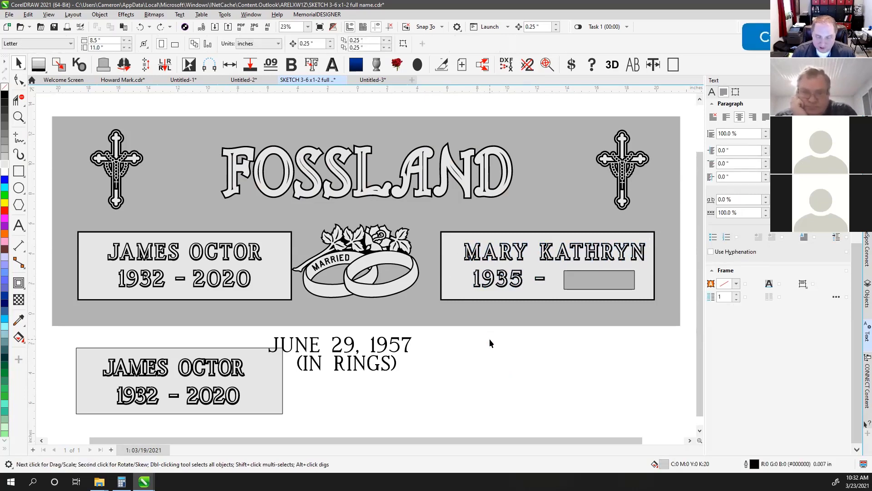
click(545, 26)
text(.01)
key(Return)
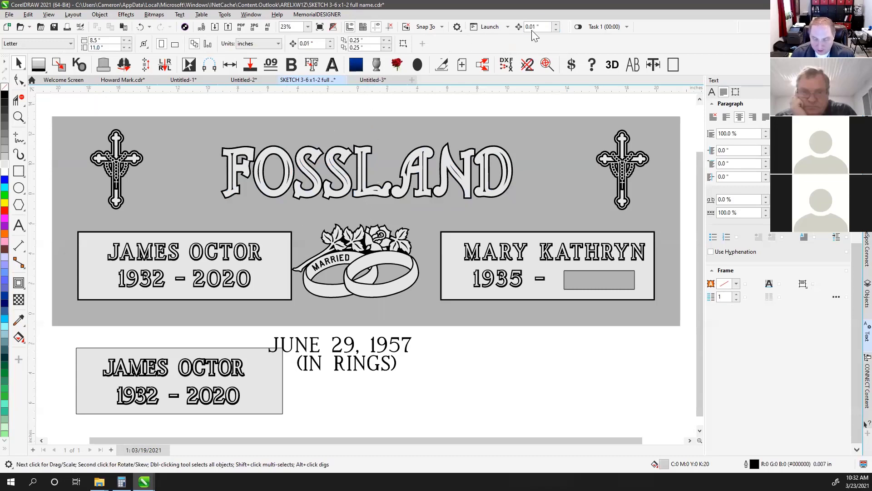
Create a new blank Untitled-4 document
click(370, 79)
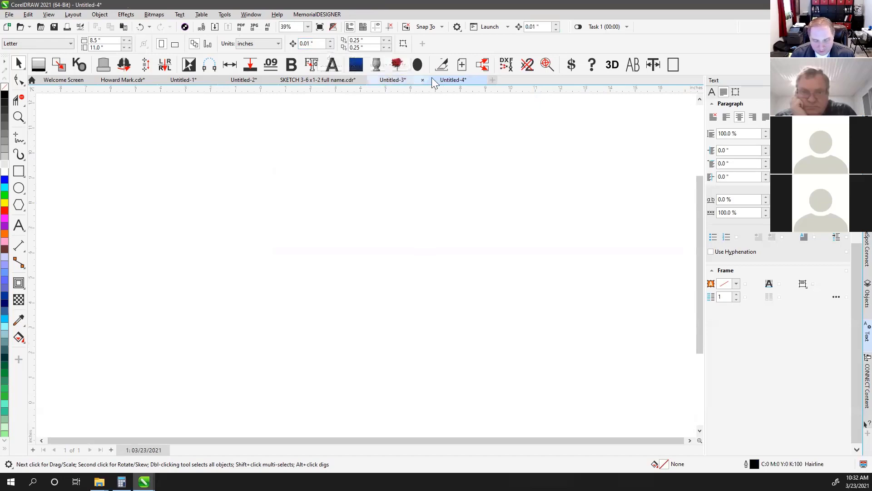
click(350, 134)
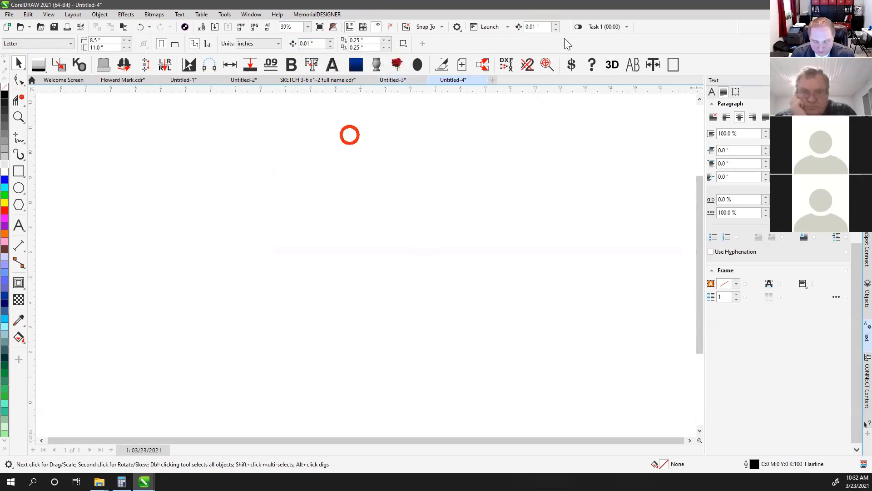
click(224, 15)
click(408, 154)
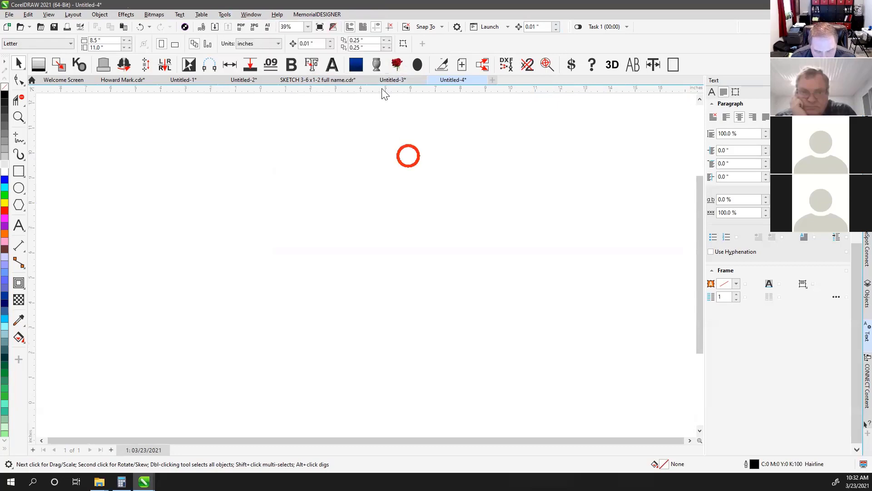
Look over Untitled-3 and Untitled-4, then go back to the SKETCH 3-6 x1-2 headstone file
click(391, 80)
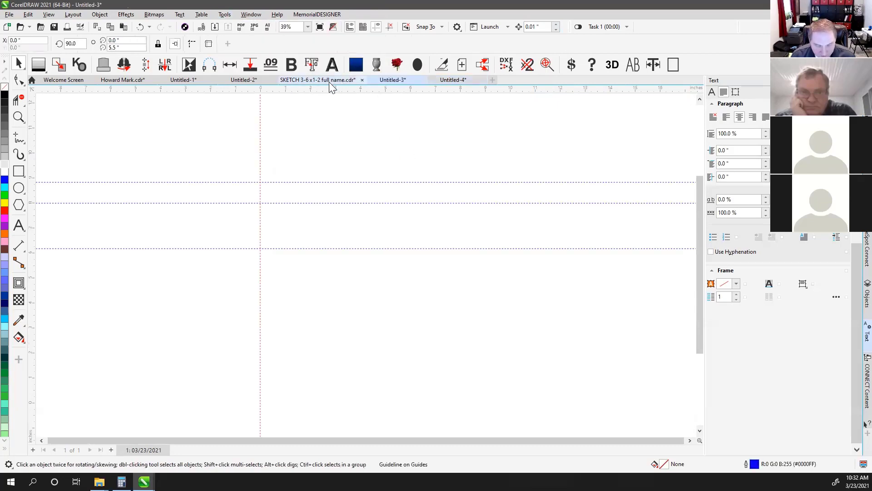
click(432, 135)
click(454, 80)
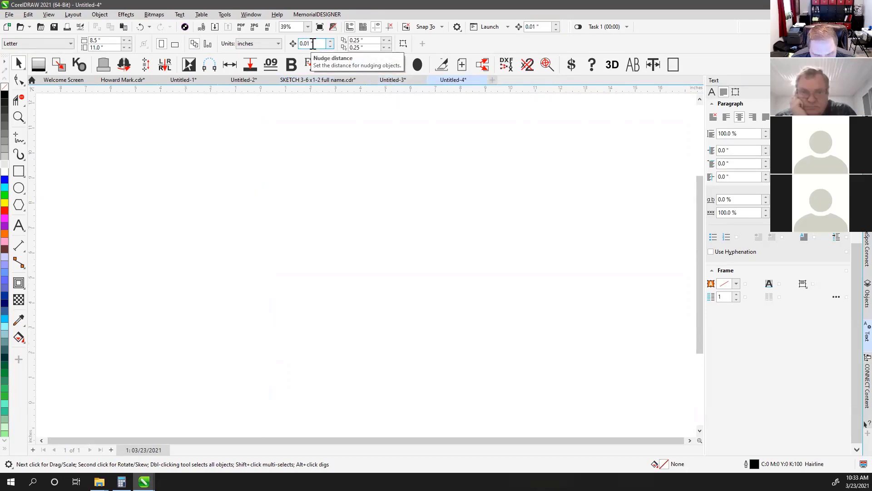
click(321, 80)
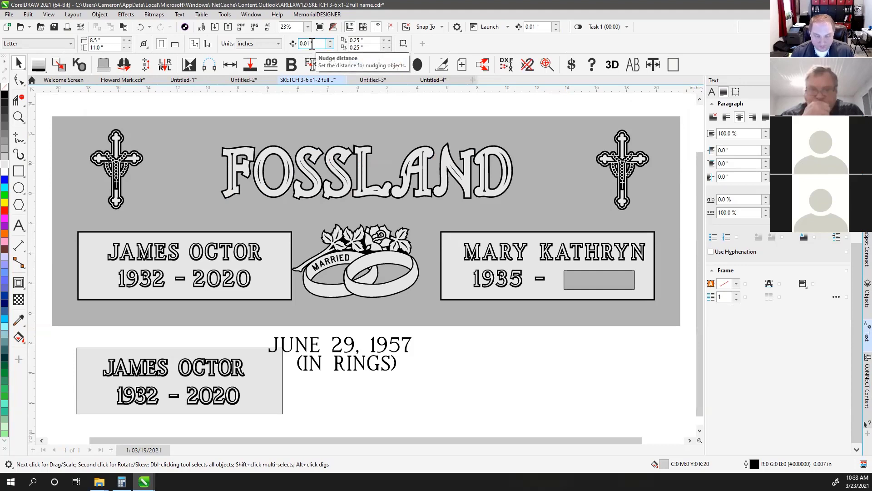
Set a 0.25-inch nudge and test-move the right name panel with plain, Ctrl and Shift arrows
click(357, 110)
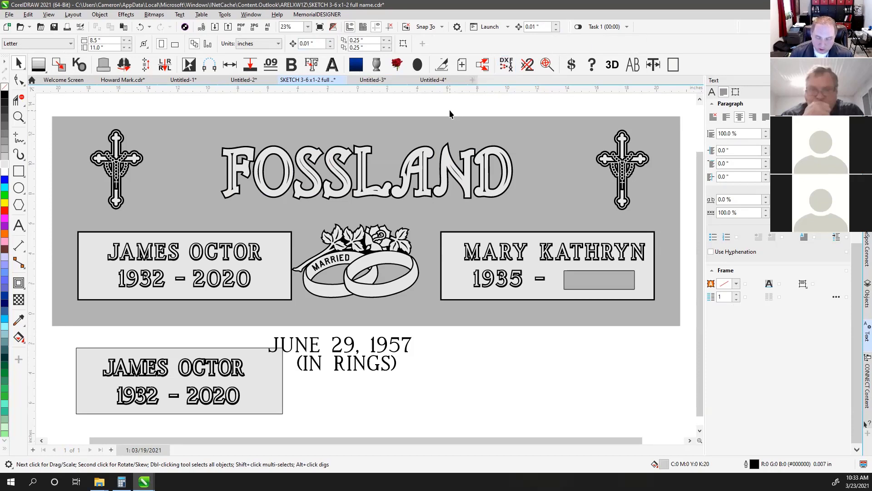
click(547, 26)
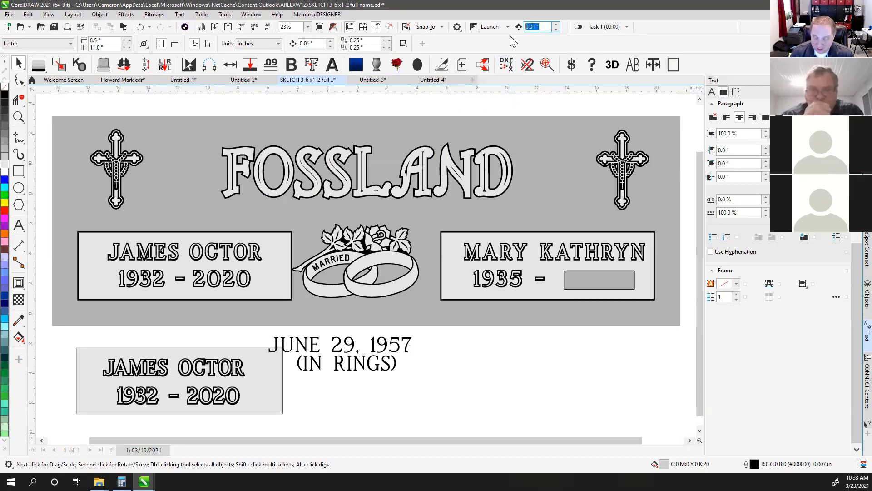
text(.25)
key(Return)
drag(686, 217, 430, 326)
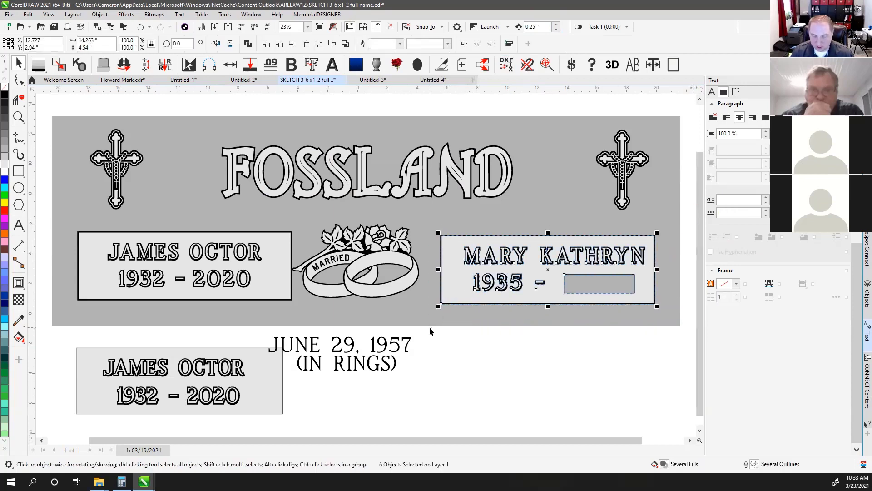
key(Up)
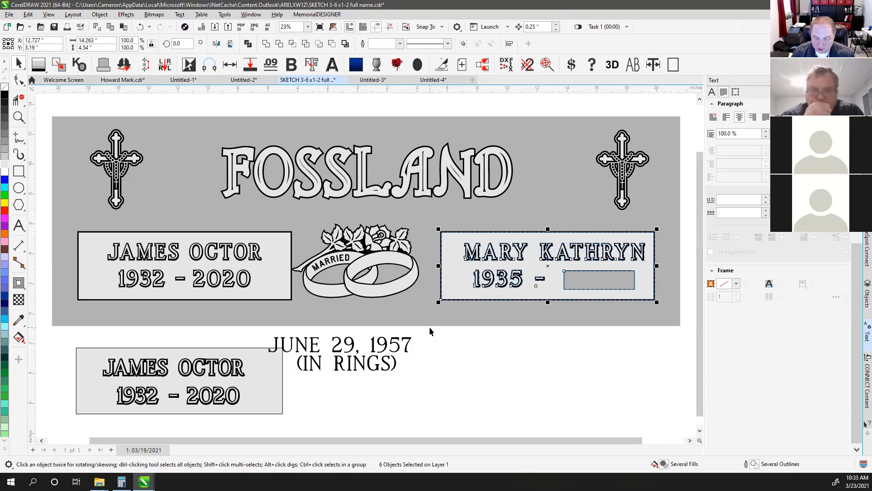
key(ctrl+Down)
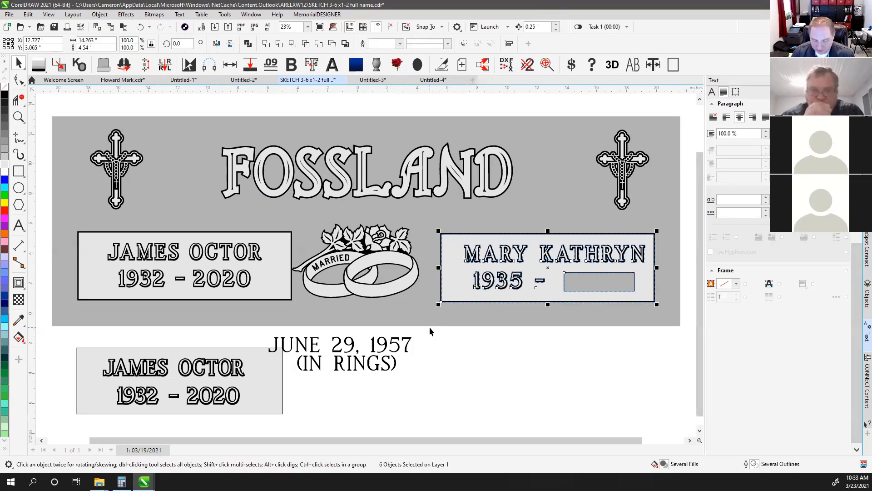
key(ctrl+Up)
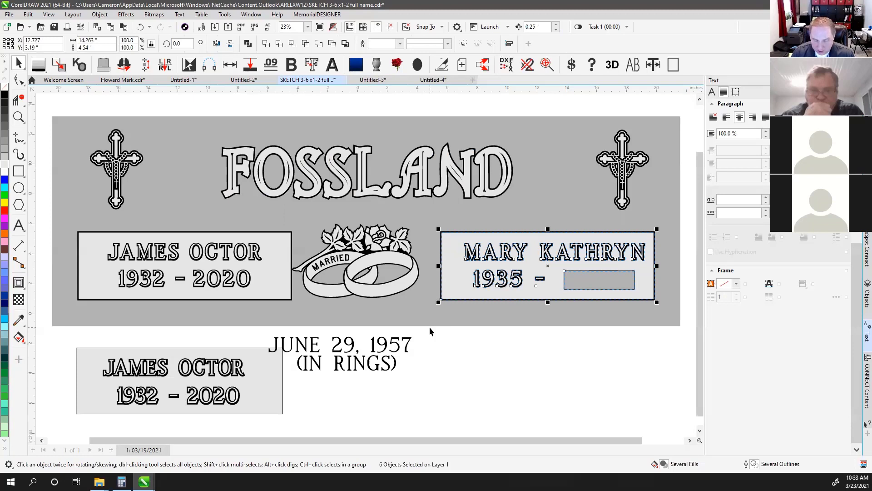
key(shift+Down)
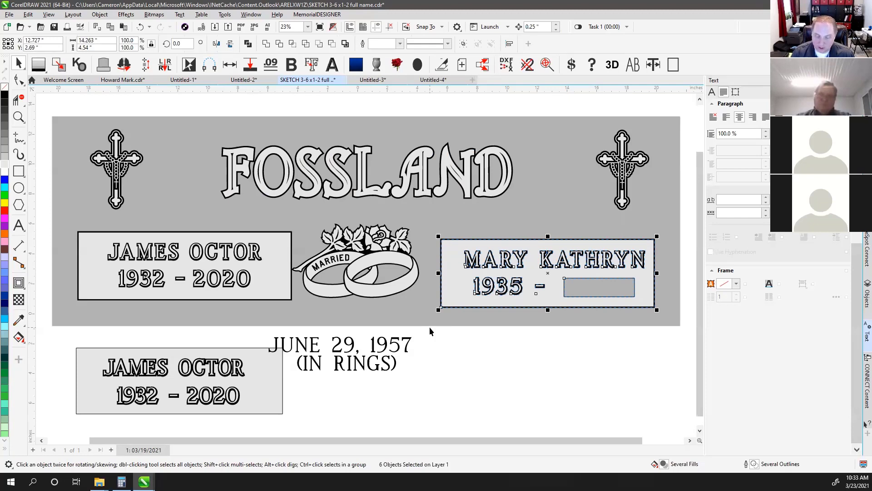
key(shift+Up)
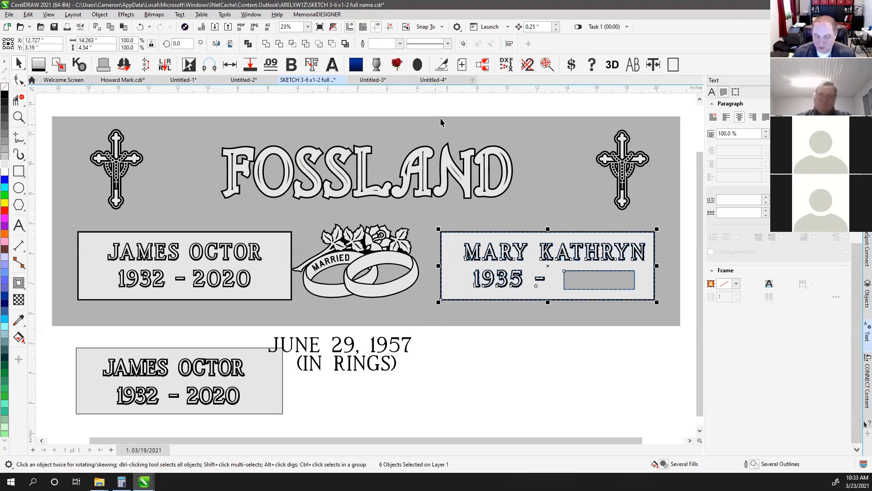
Change the nudge distance to 0.01 inch and nudge the name panel down and back up
click(537, 26)
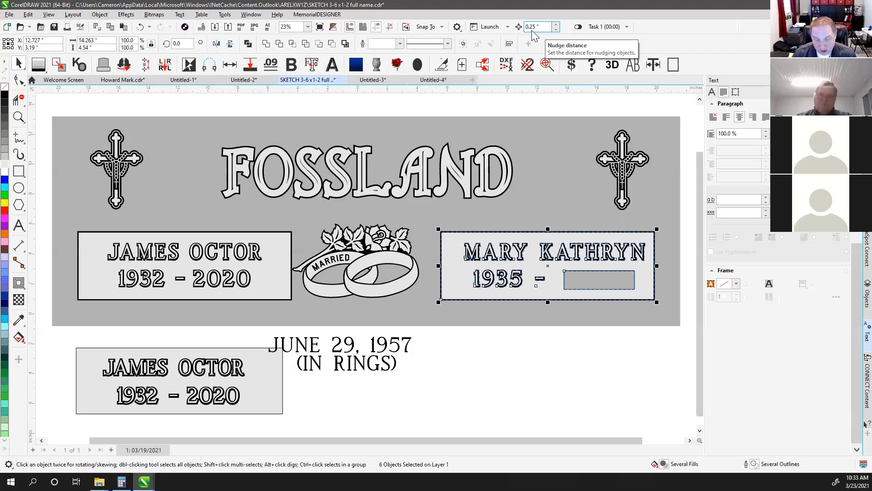
drag(548, 26, 506, 31)
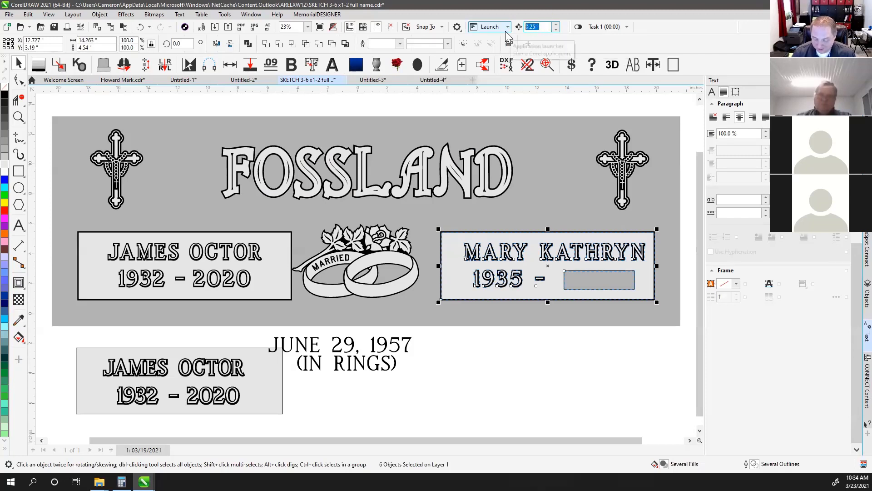
text(.01)
key(Return)
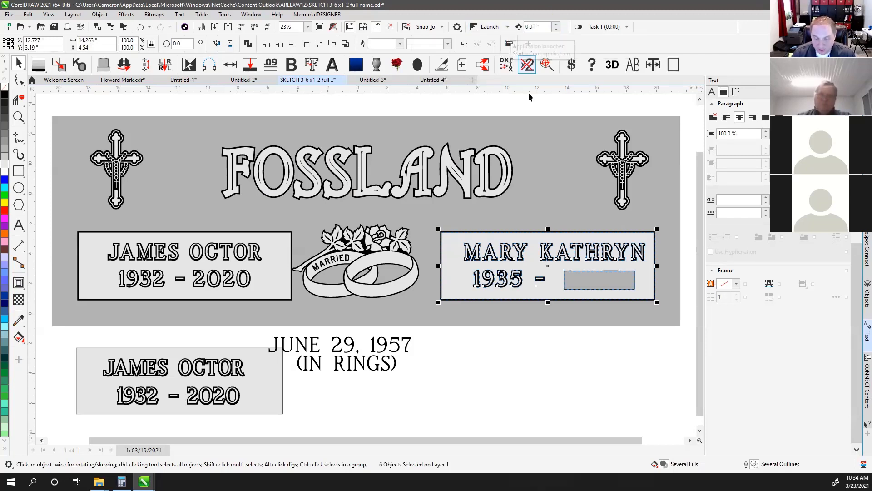
key(Down)
key(Down)
key(Down)
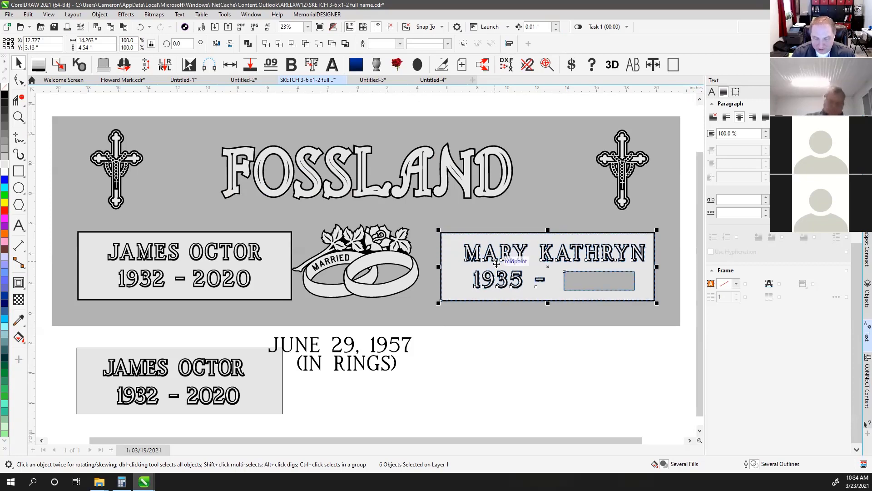
key(Up)
key(Up)
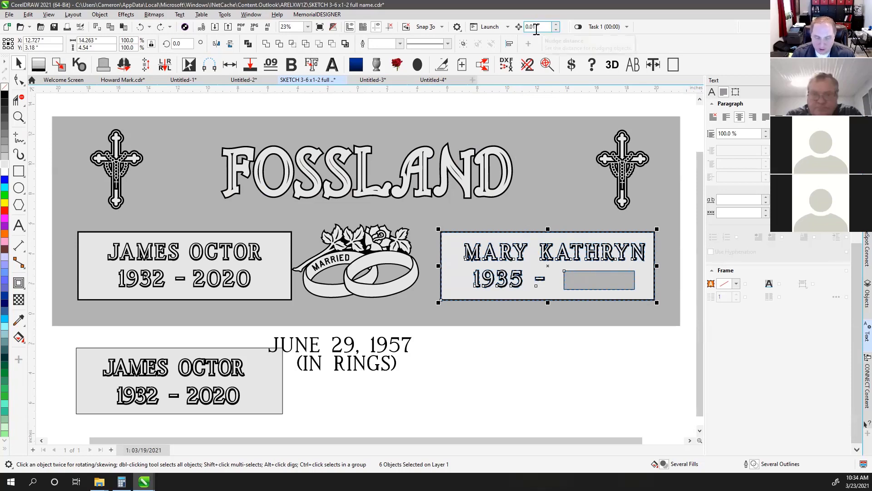
click(225, 14)
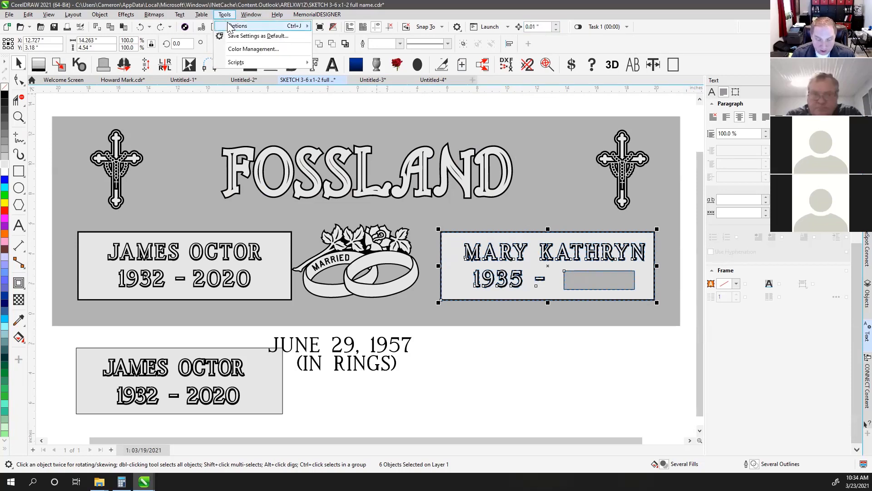
mouse_move(232, 26)
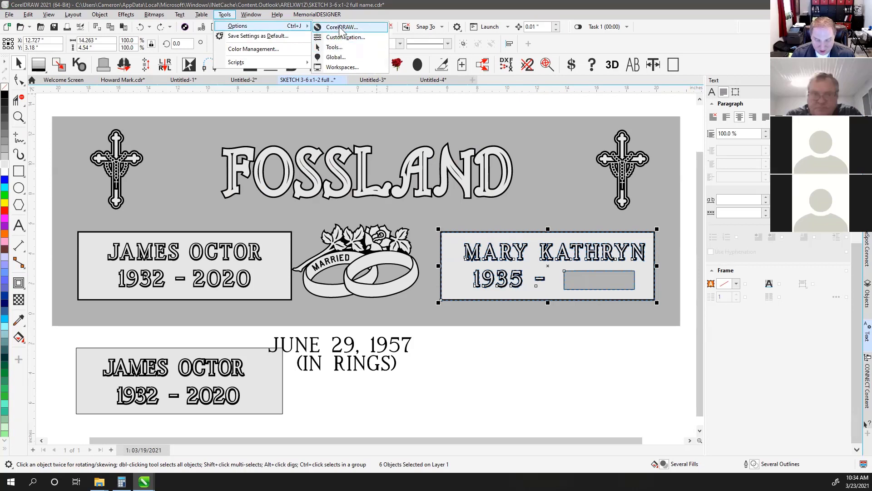
click(345, 38)
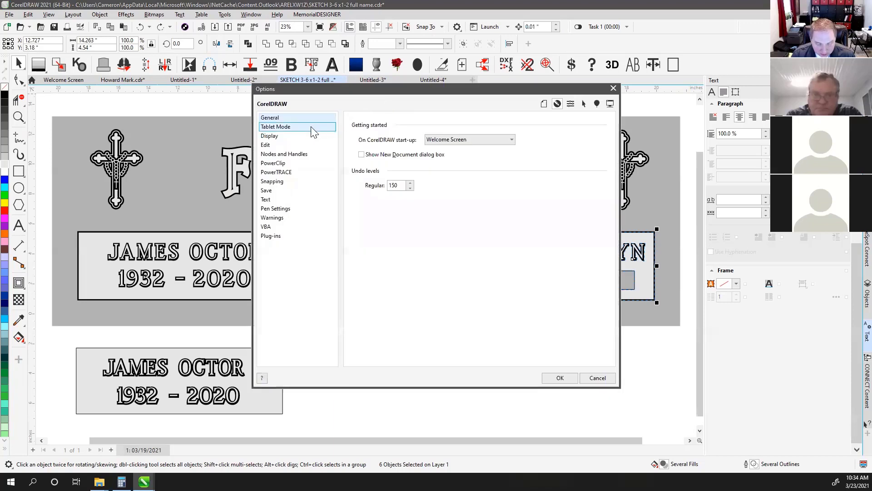
click(267, 145)
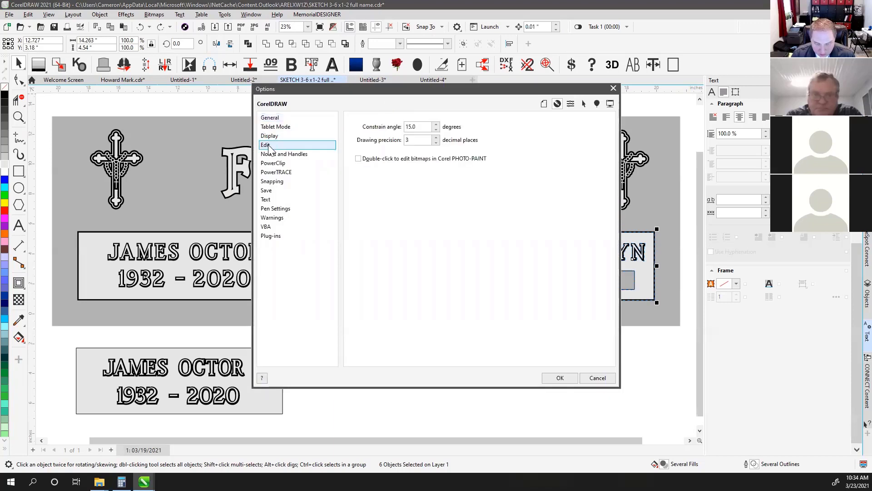
click(277, 156)
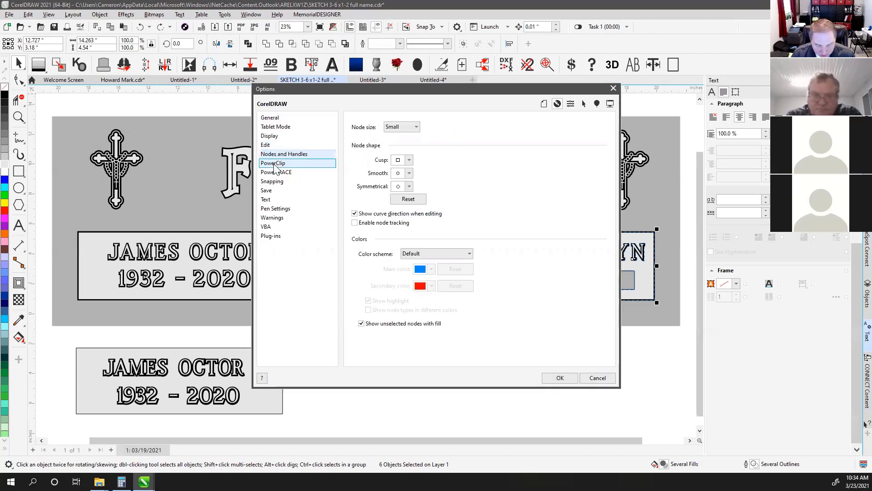
click(269, 137)
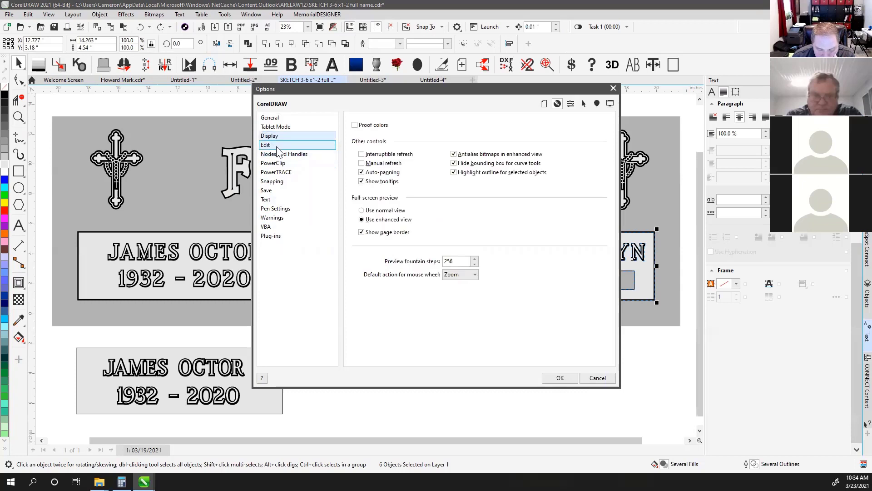
click(277, 146)
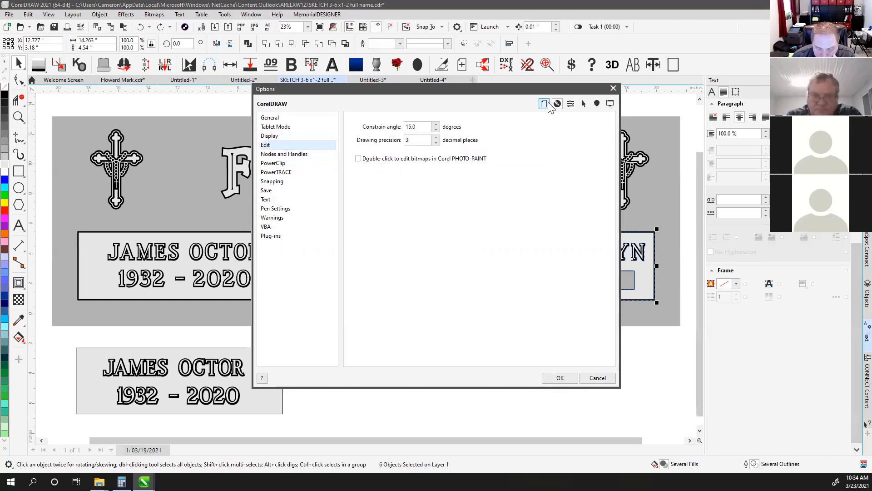
click(545, 104)
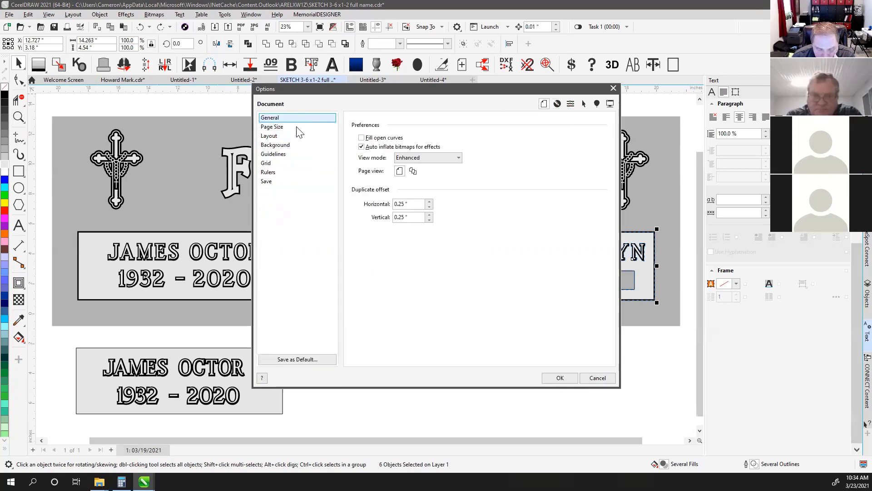
click(293, 130)
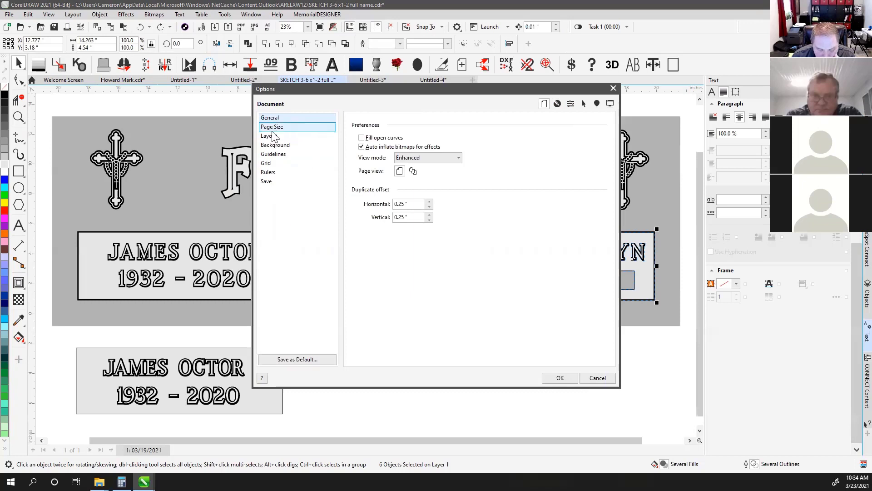
click(272, 127)
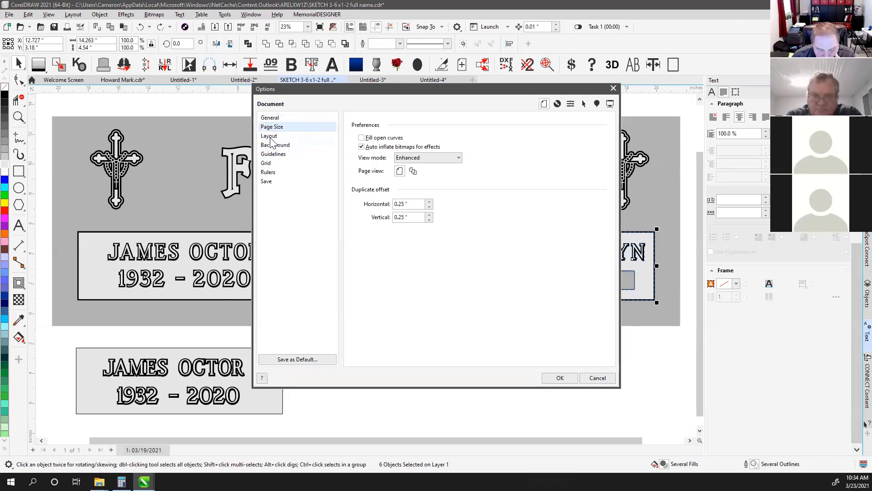
click(271, 136)
click(274, 145)
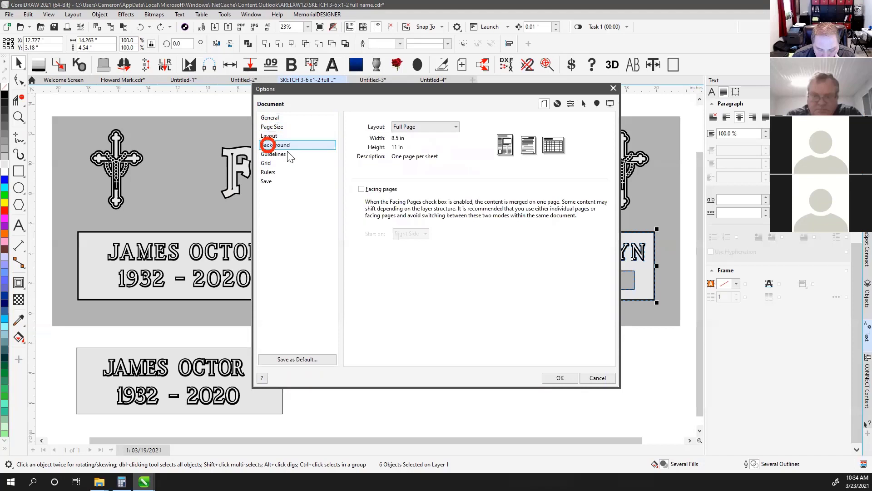
click(582, 105)
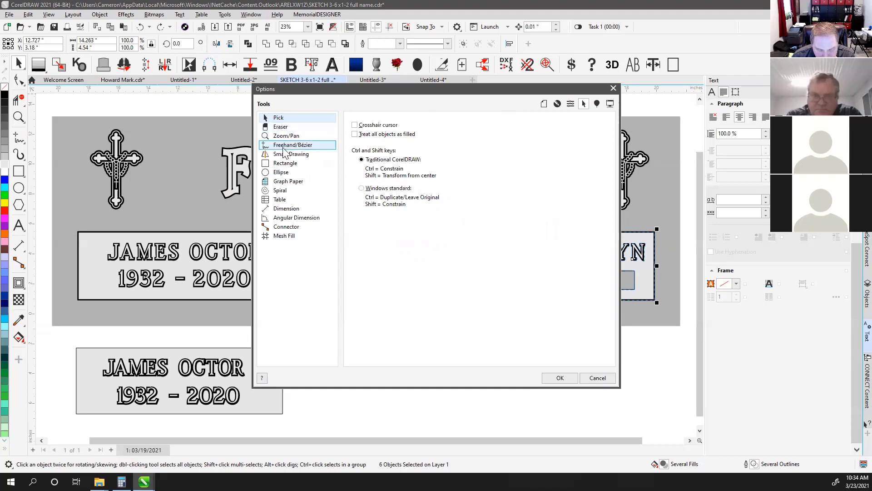
click(598, 105)
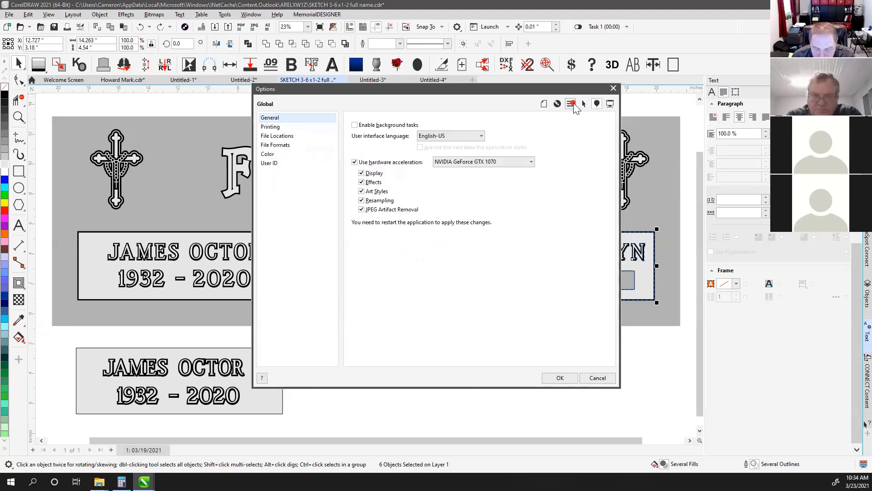
click(557, 104)
click(558, 104)
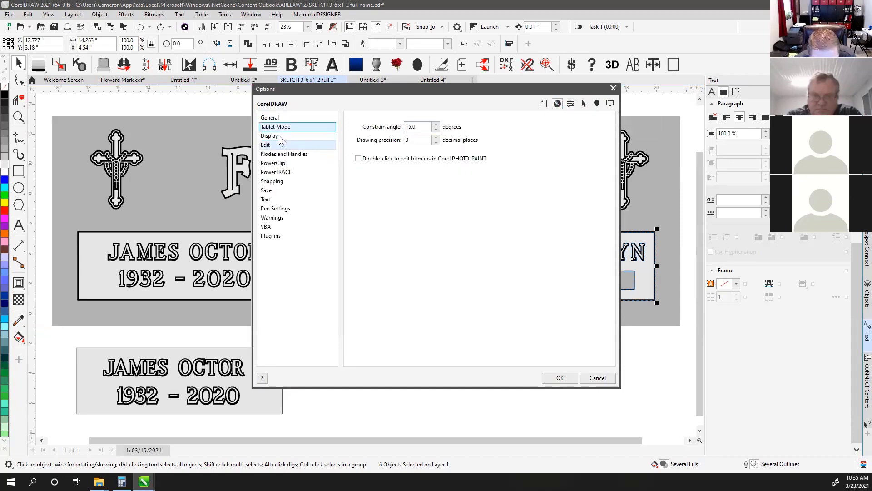
click(281, 154)
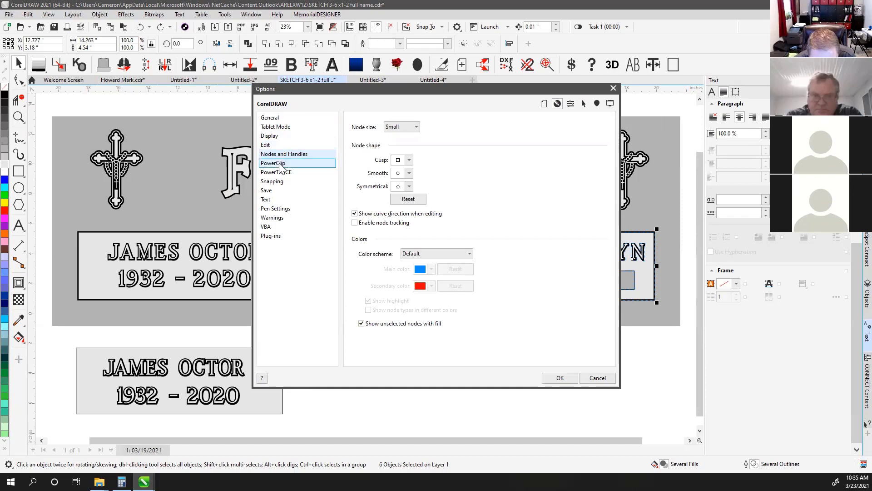
click(274, 163)
click(272, 182)
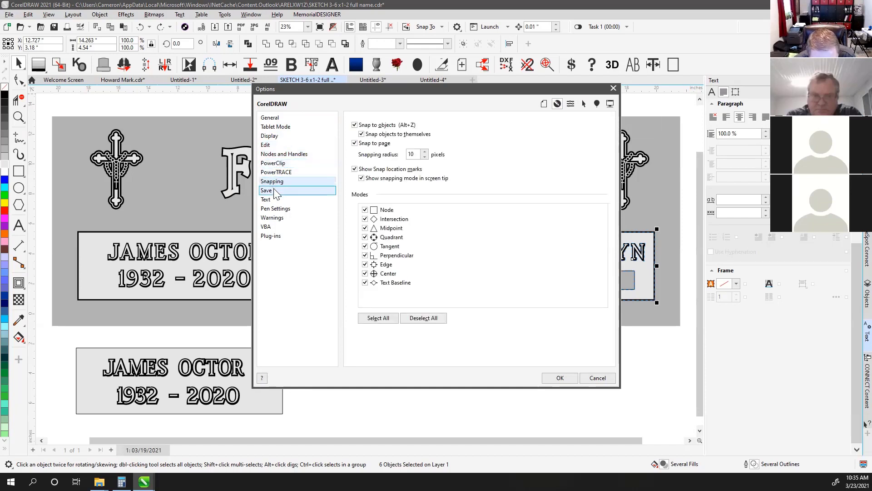
click(271, 118)
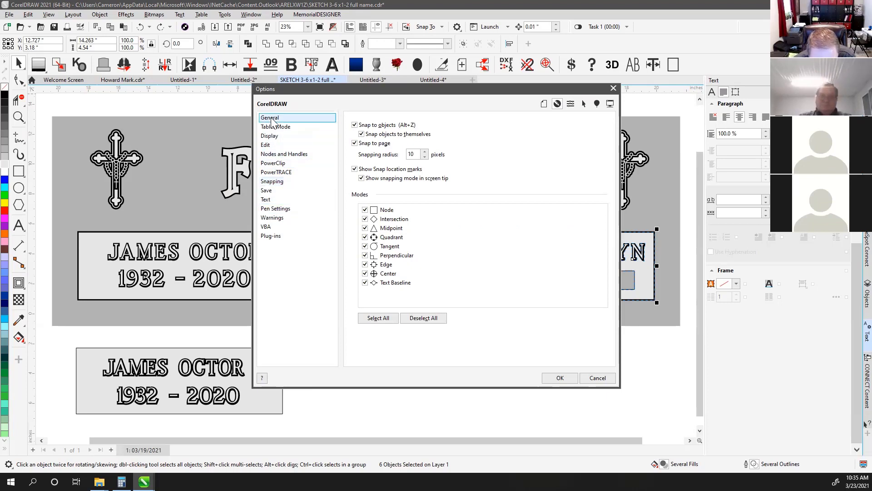
click(273, 127)
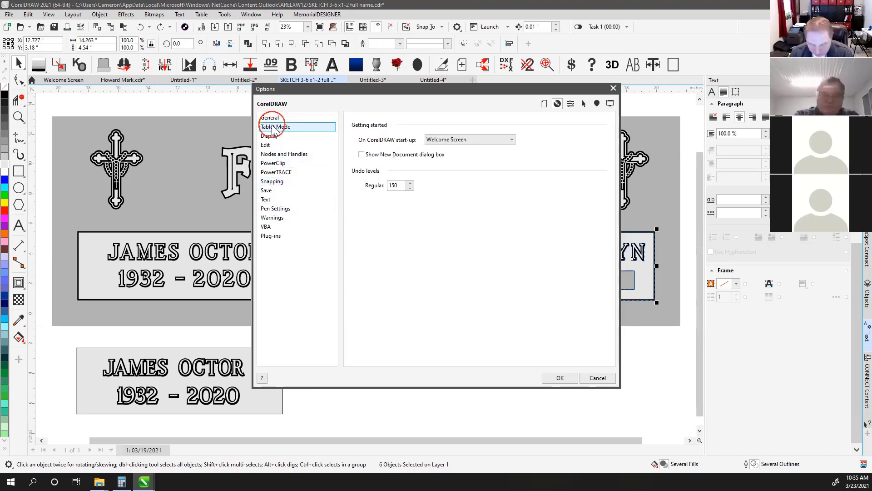
click(291, 136)
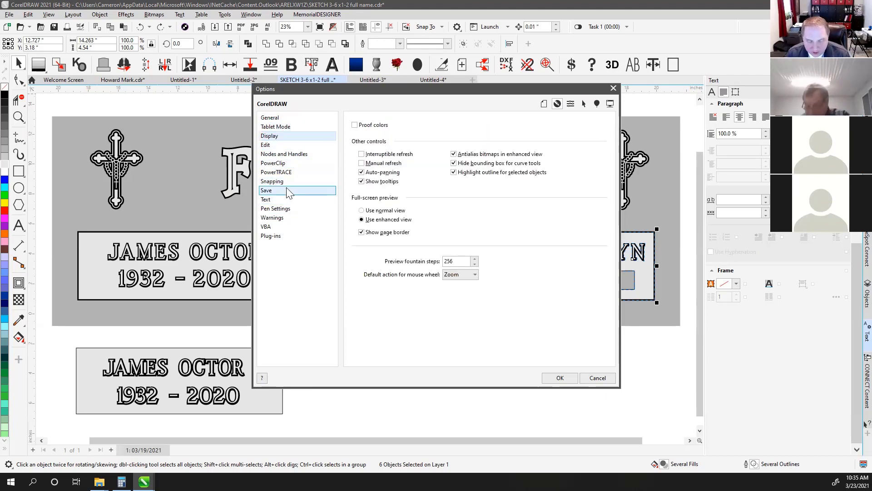
key(Down)
key(Down)
key(Down)
key(Down)
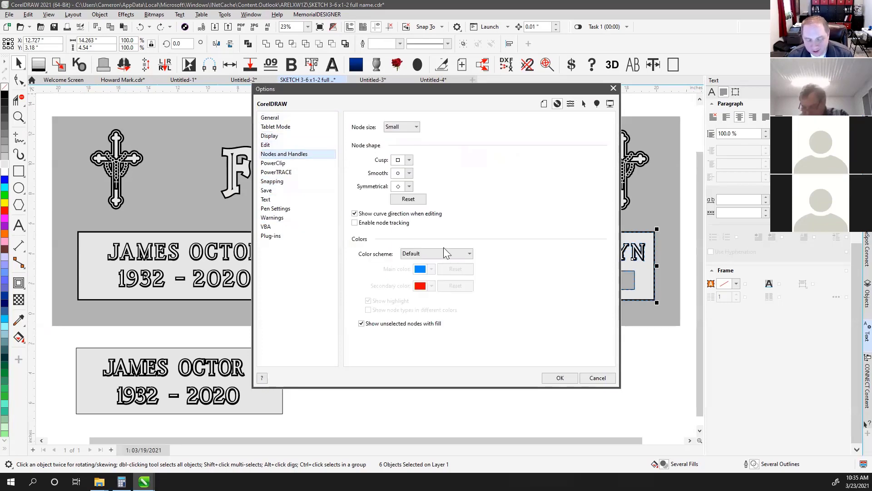
key(Down)
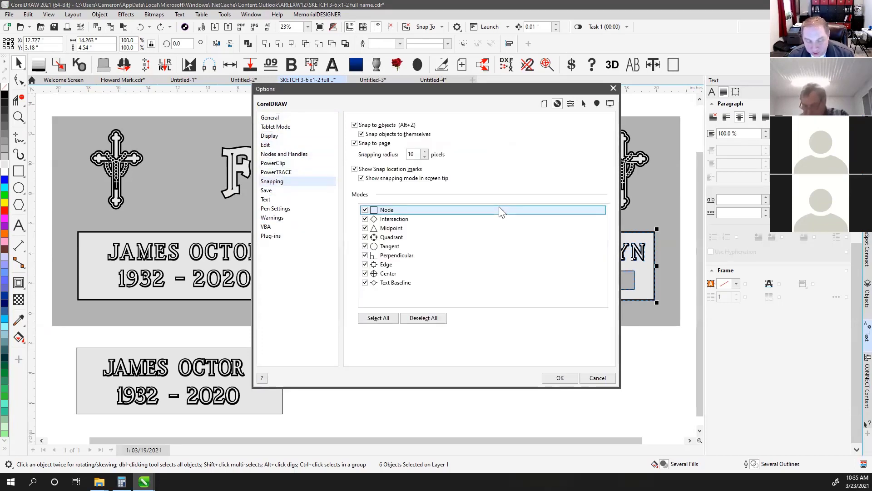
key(Down)
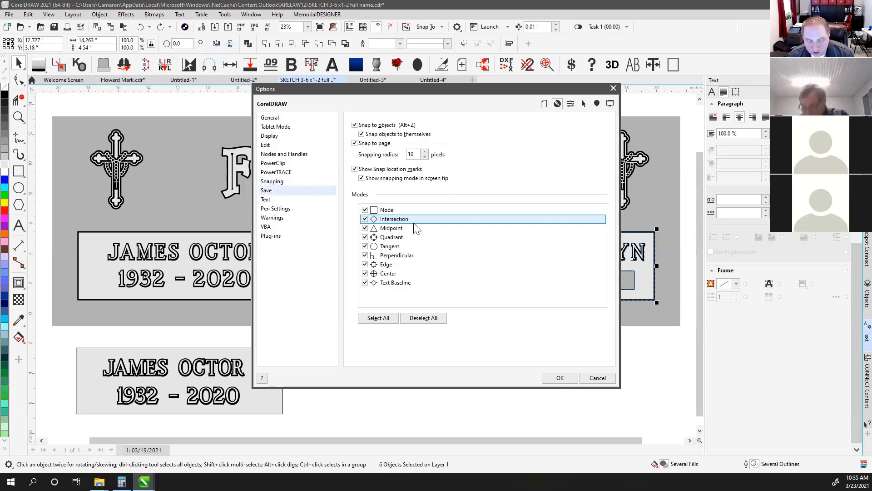
click(434, 209)
key(Down)
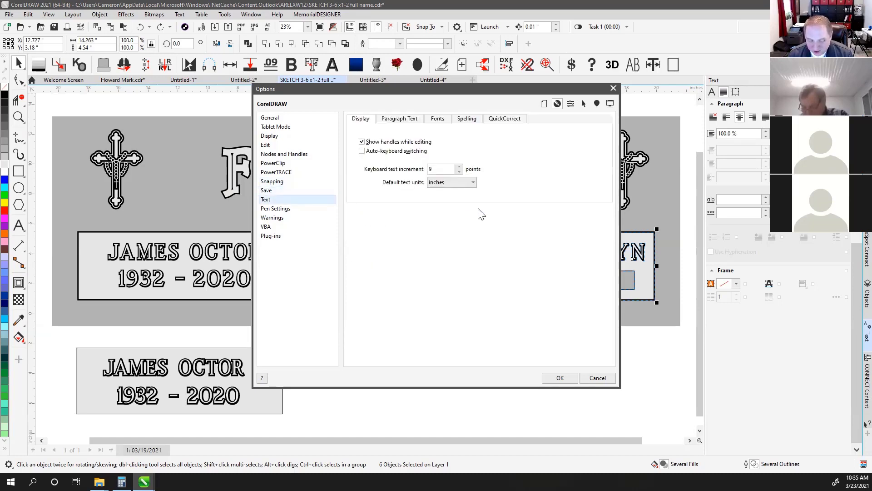
key(Down)
key(Down)
key(Down)
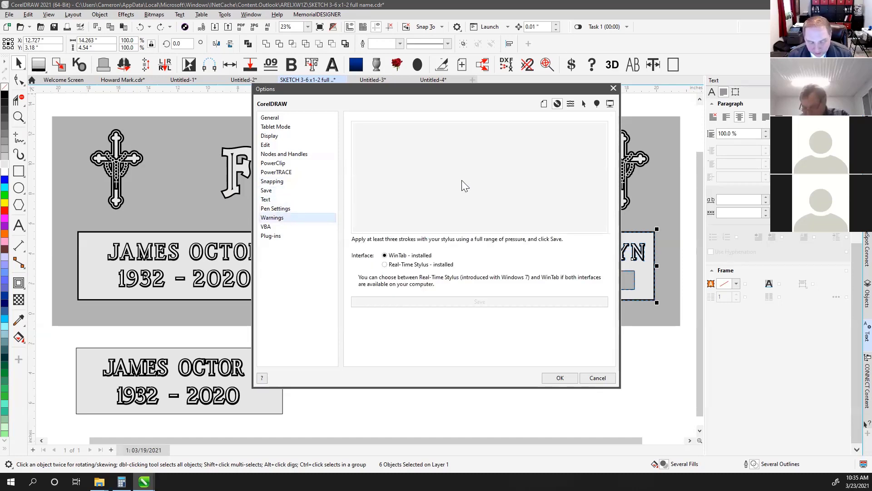
click(570, 104)
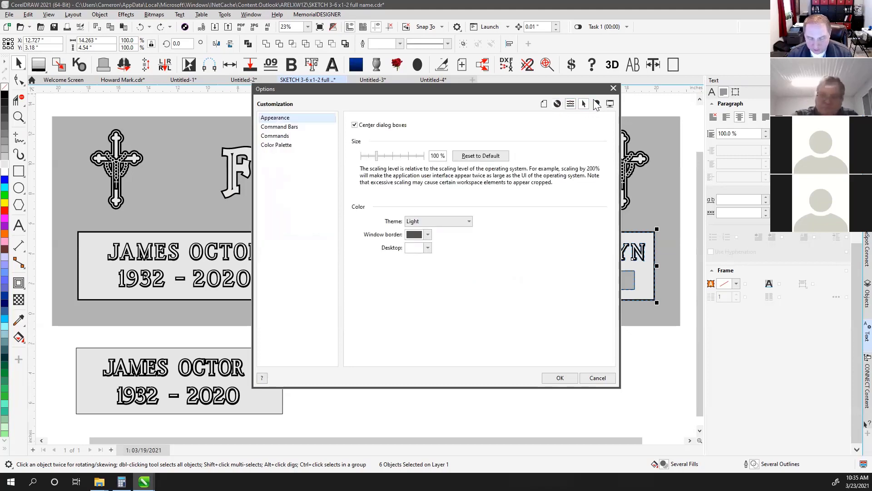
click(584, 104)
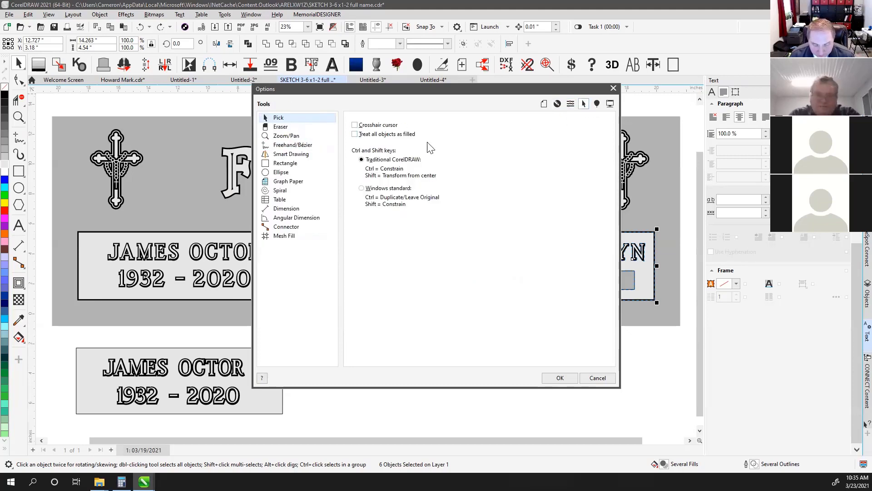
click(289, 166)
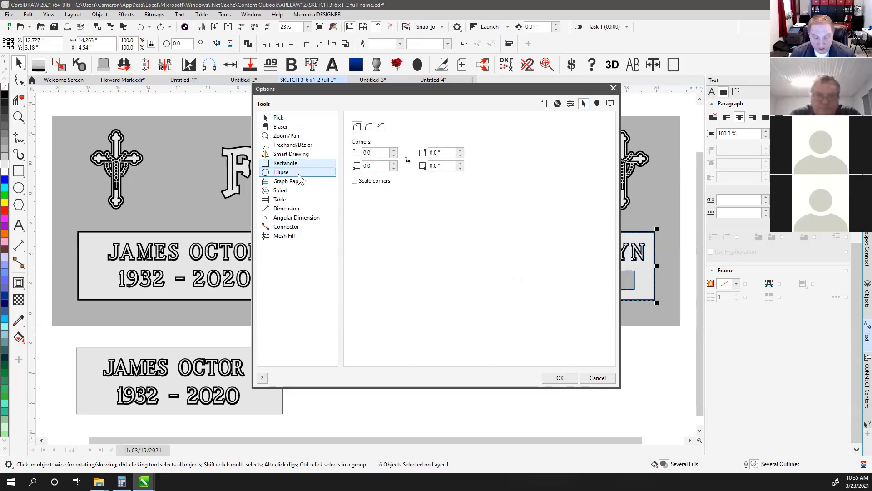
click(614, 88)
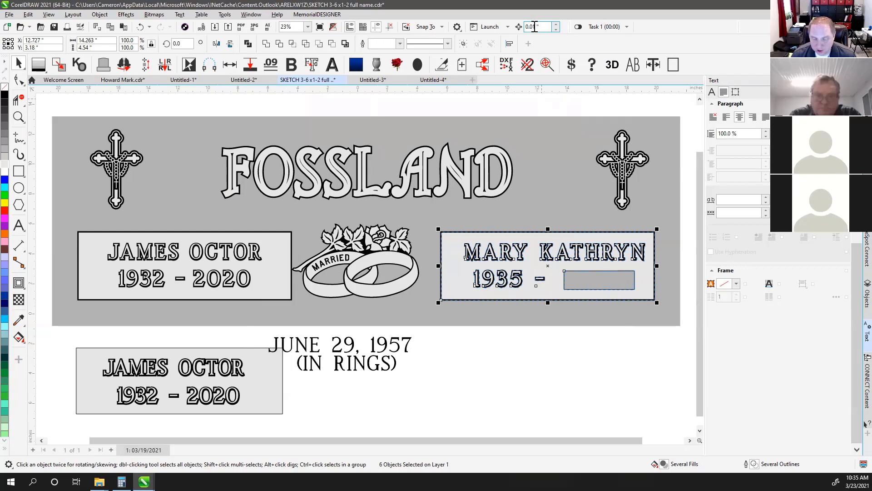
click(484, 102)
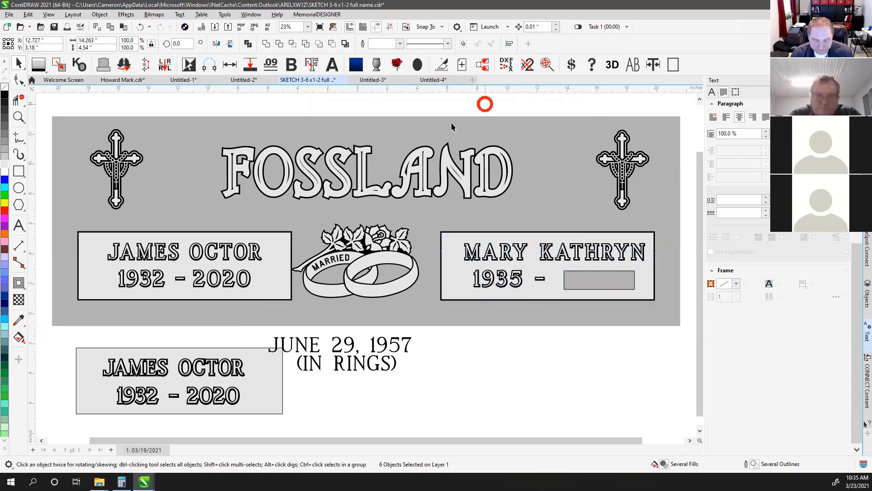
click(323, 107)
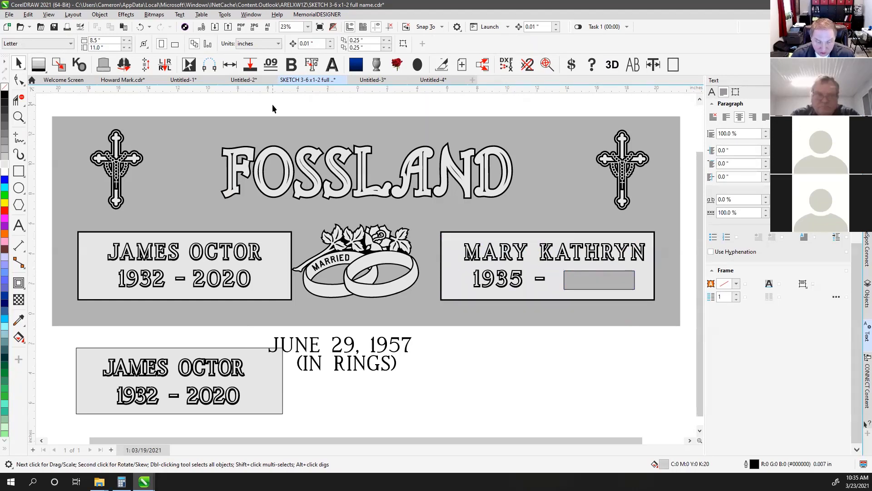
click(316, 349)
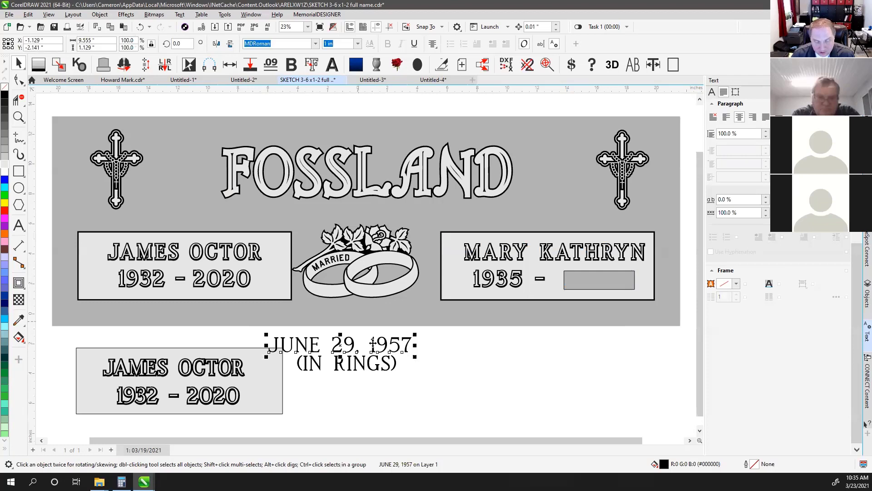
click(445, 361)
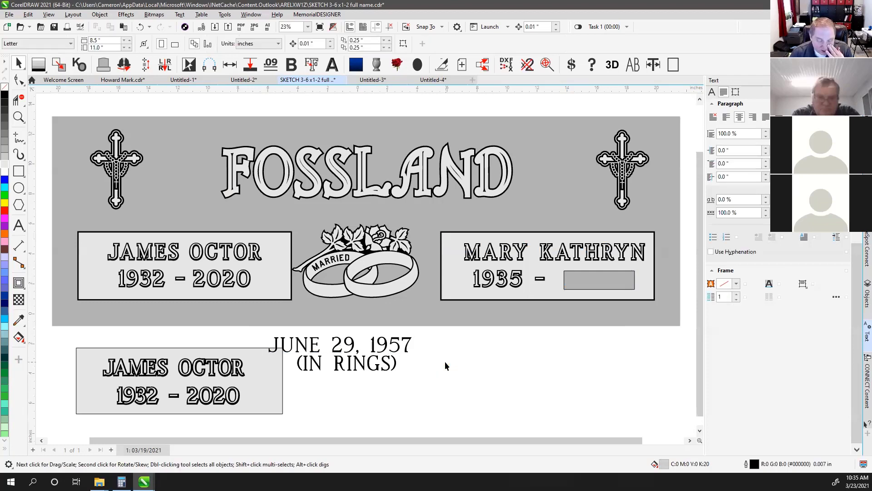
click(446, 362)
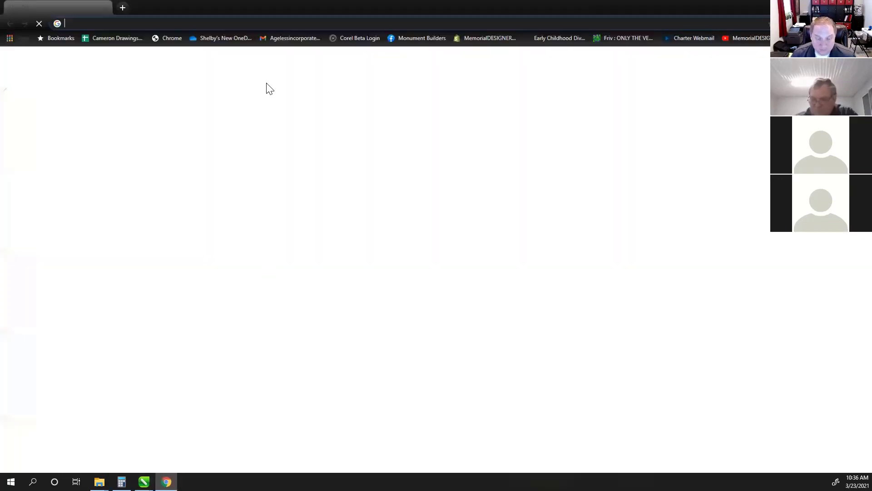
Search the MemorialDESIGNER channel videos for 'fit to complicated', then return to CorelDRAW
text(you)
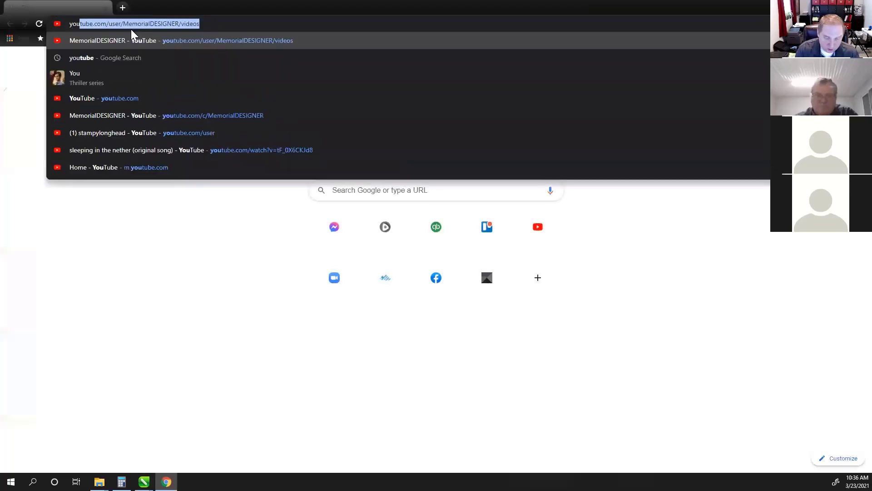
key(Return)
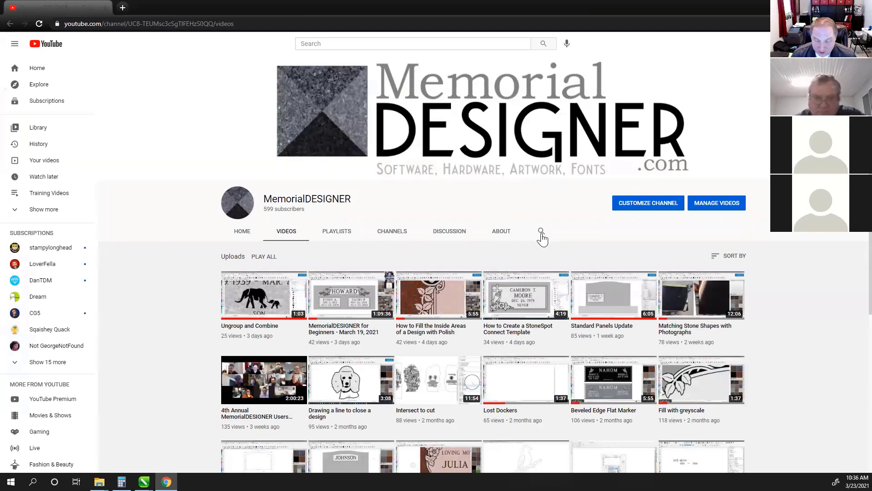
click(541, 233)
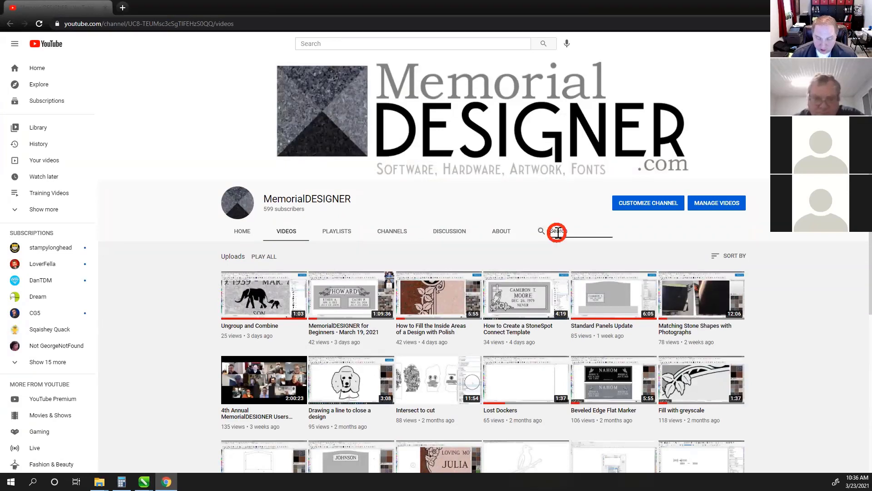
text(fit to co)
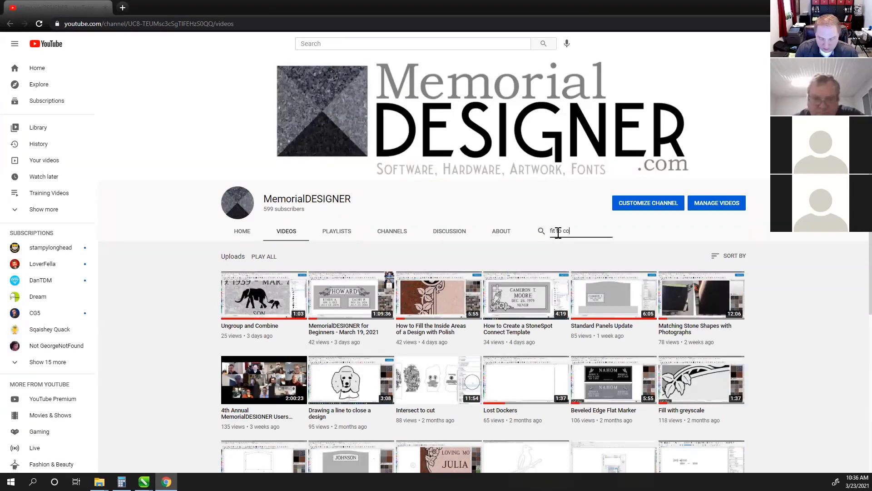
text(mplicated)
key(Return)
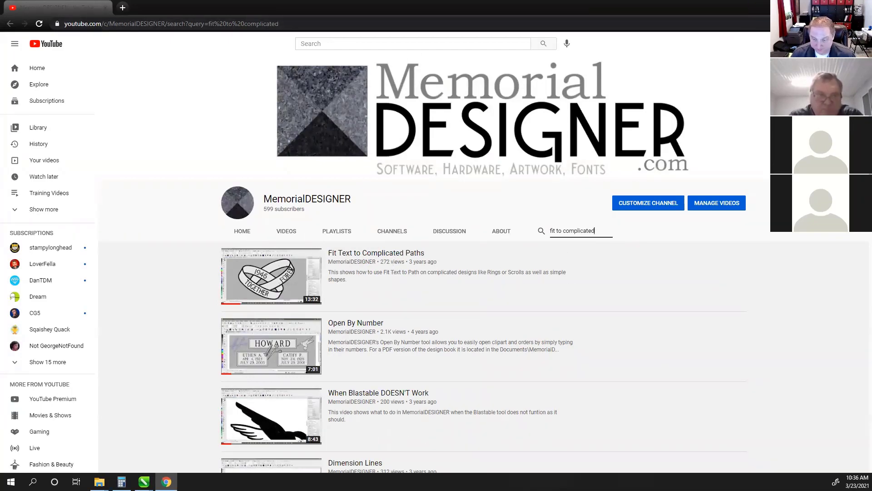
key(alt+Tab)
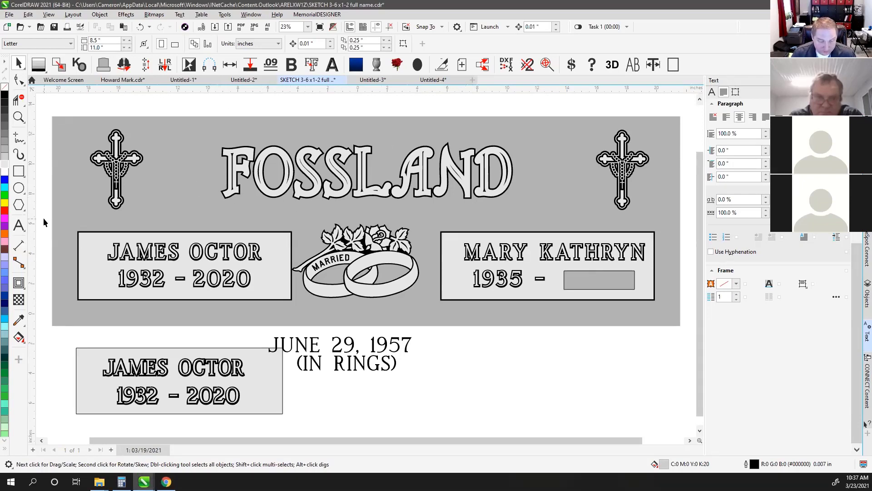
drag(44, 221, 309, 324)
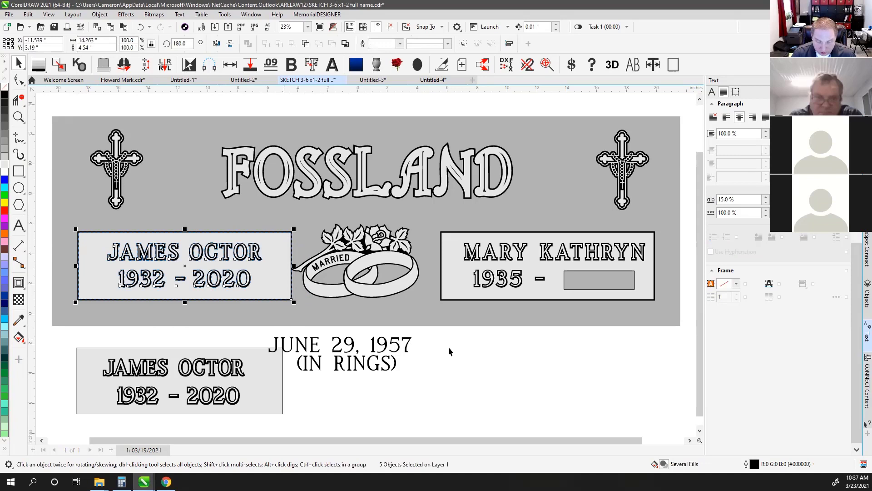
drag(430, 344, 661, 219)
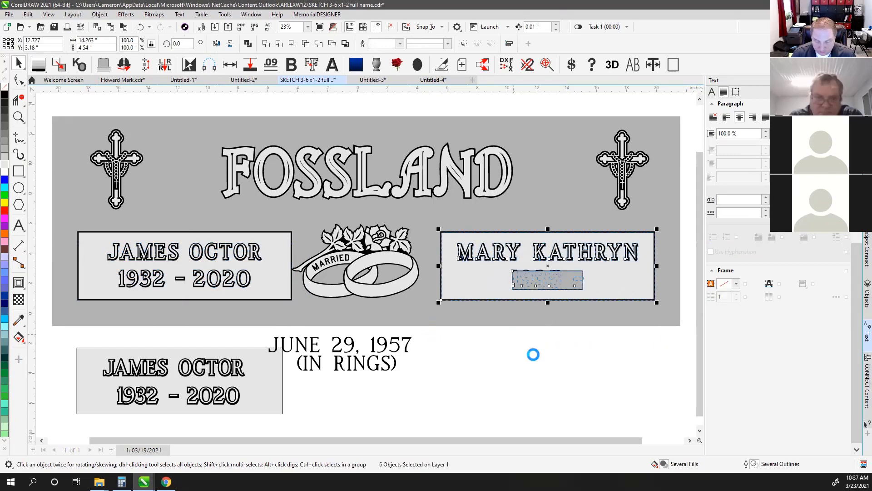
click(537, 375)
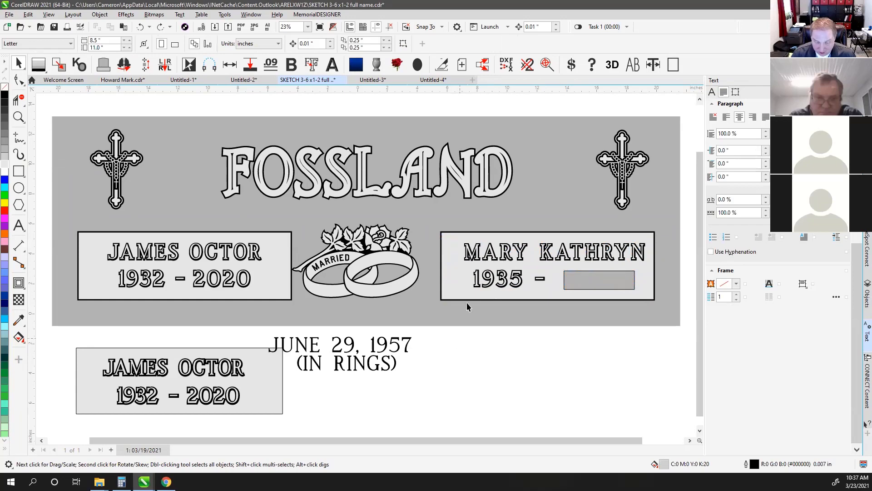
scroll(467, 305, up, 3)
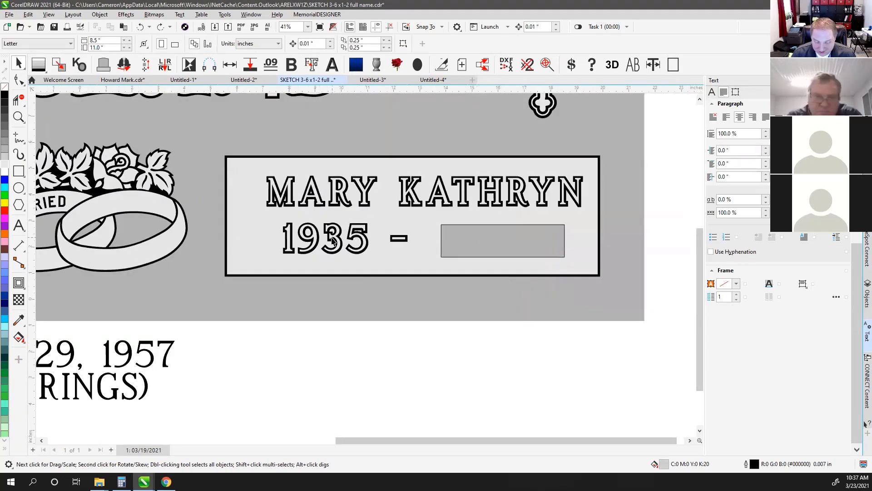
click(470, 241)
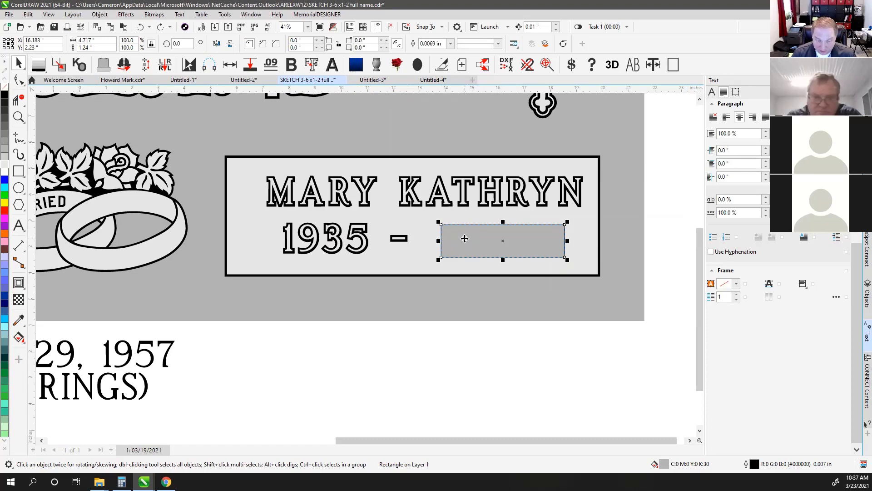
click(359, 358)
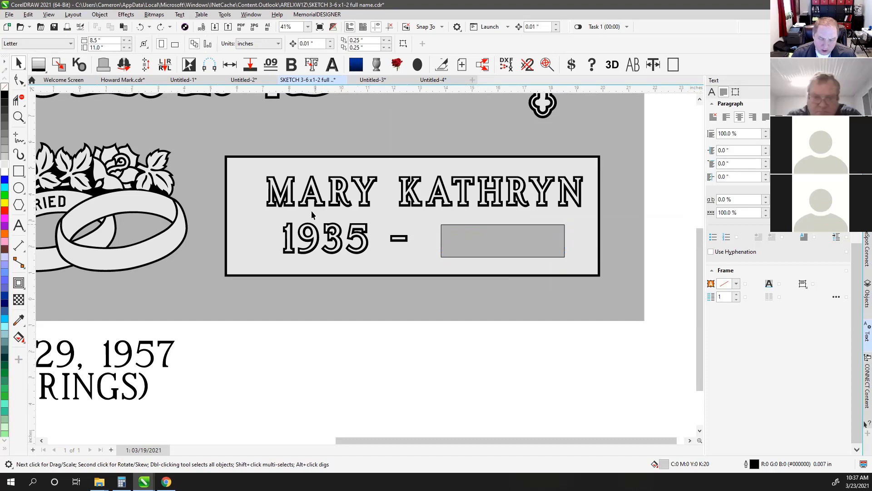
click(290, 187)
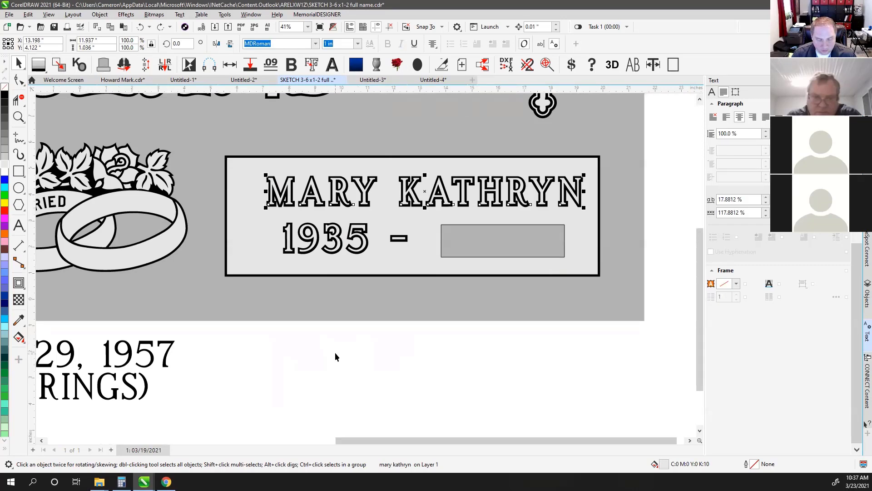
scroll(351, 203, up, 3)
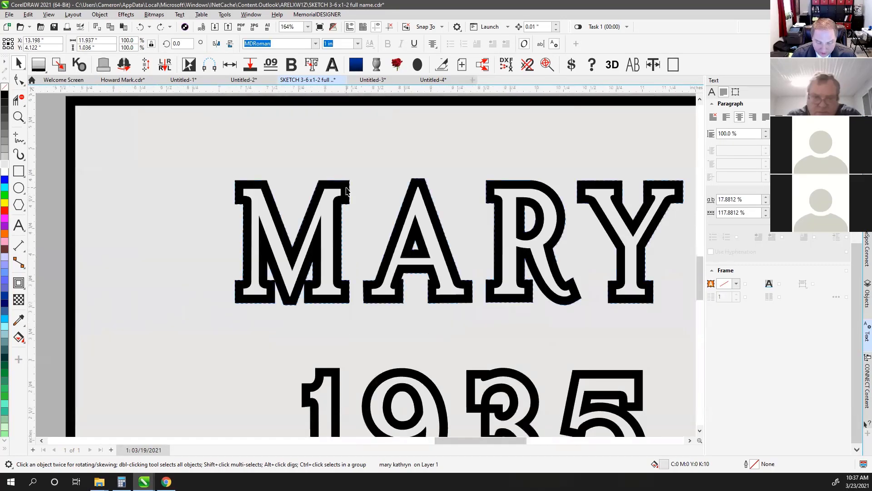
key(ctrl+q)
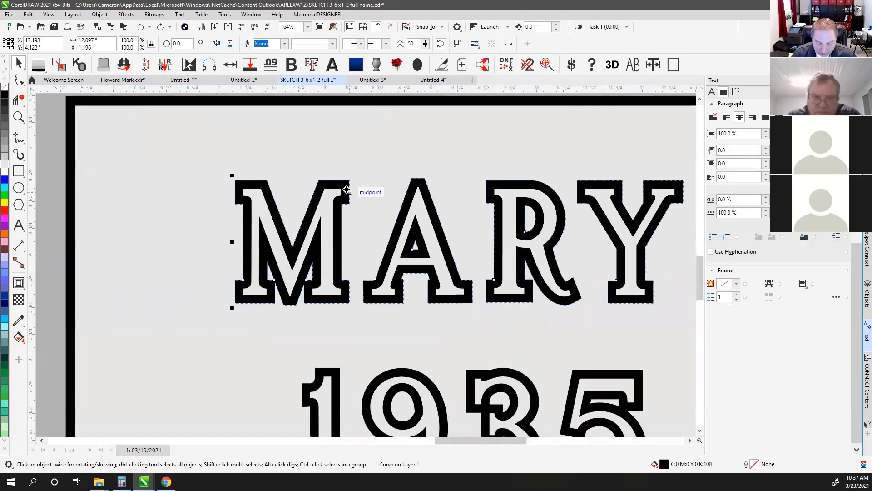
click(6, 152)
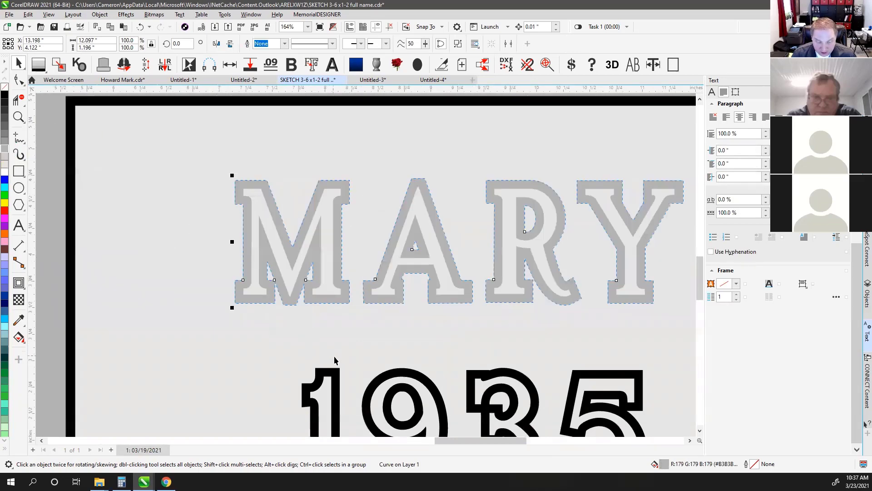
scroll(367, 270, down, 2)
click(369, 278)
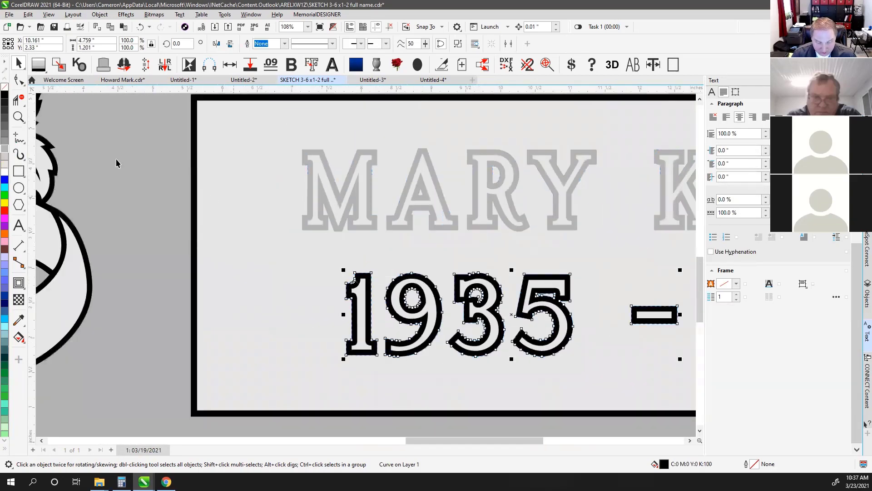
click(5, 153)
scroll(366, 270, down, 3)
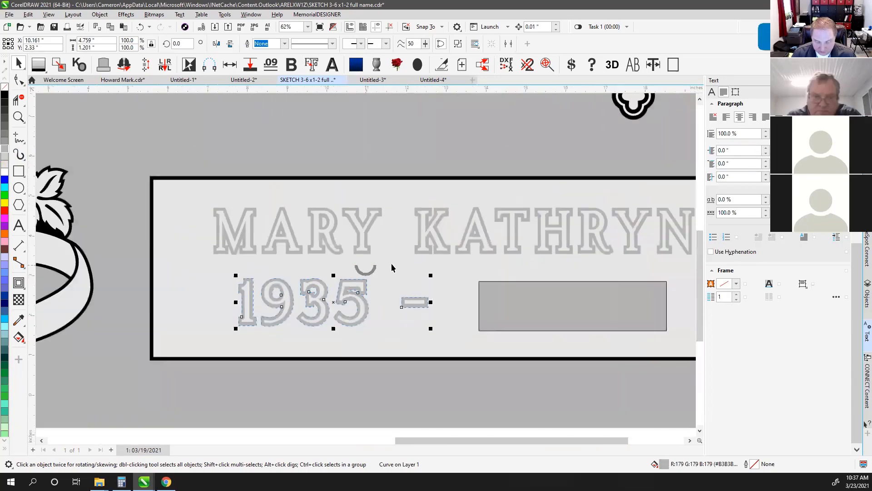
click(278, 394)
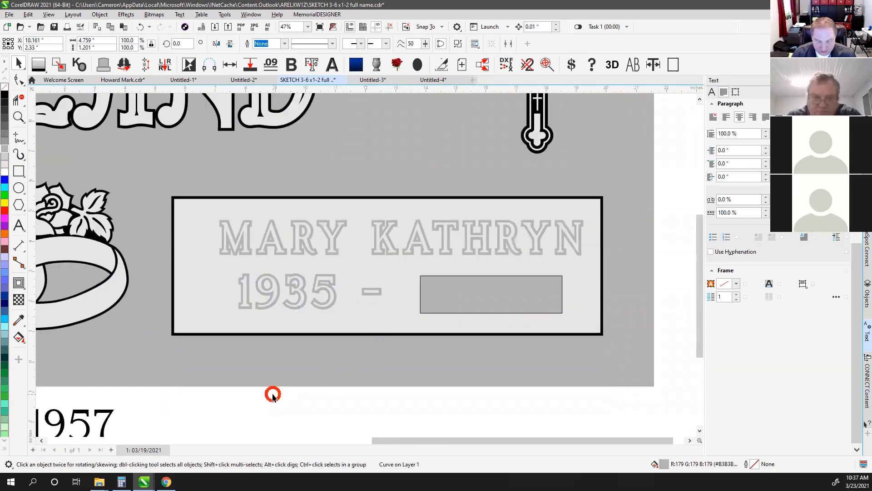
scroll(184, 290, down, 2)
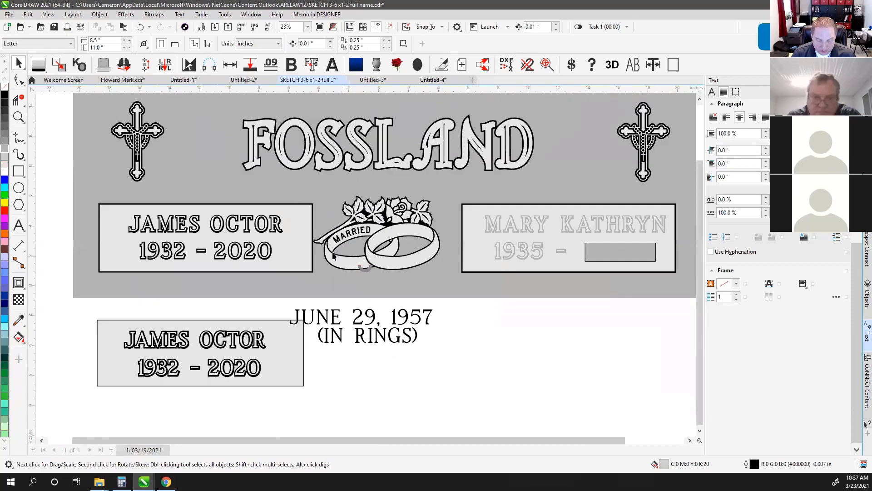
scroll(364, 264, up, 6)
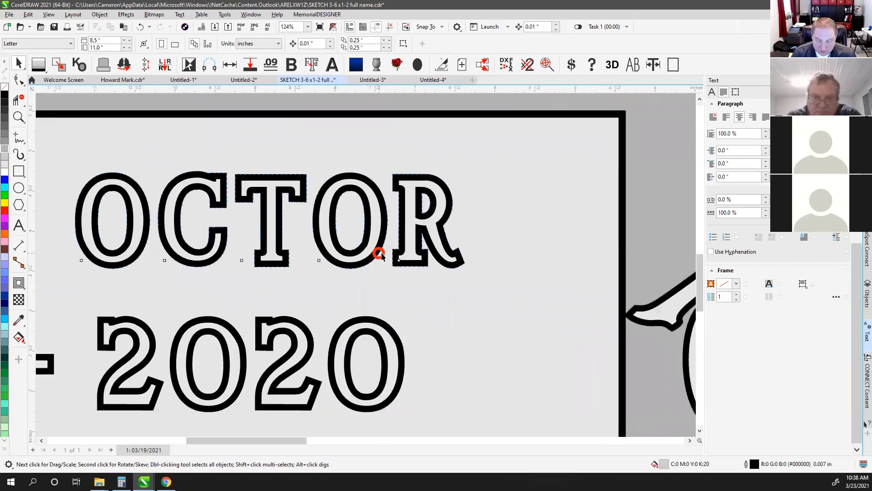
Select the OCTOR contour lettering and try grey palette fills on it
click(379, 250)
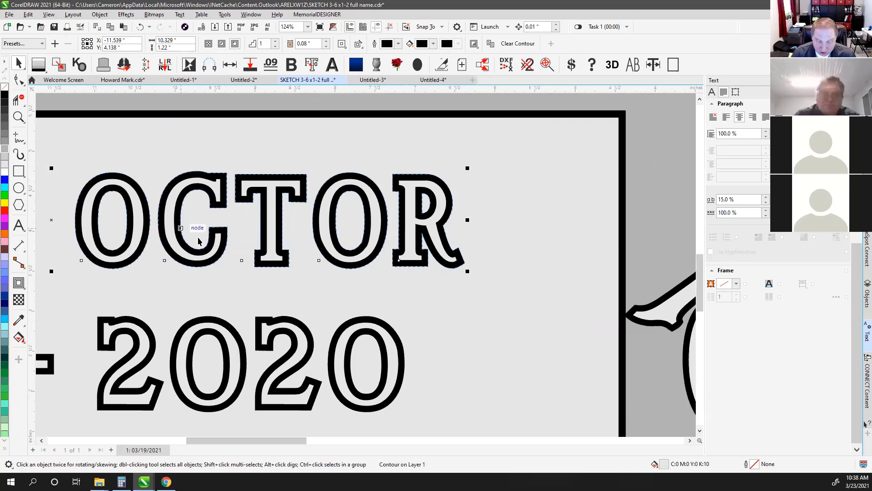
click(4, 147)
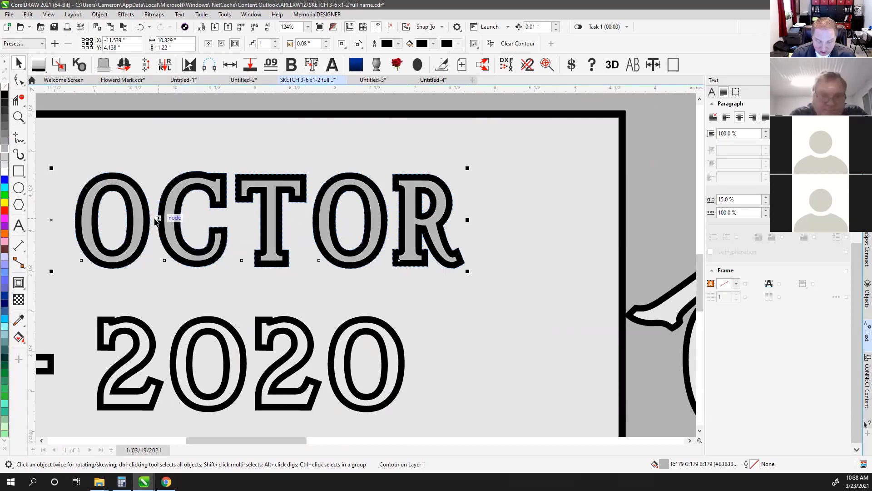
click(3, 155)
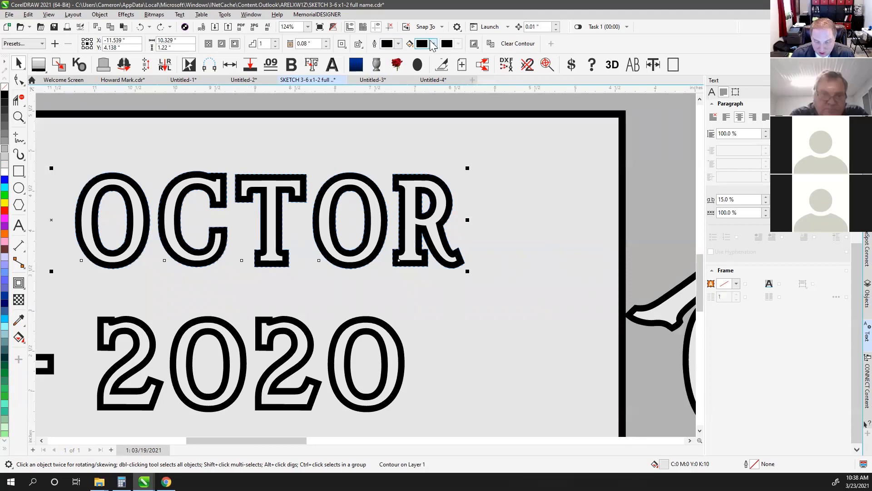
Set the OCTOR lettering's fill to CMYK 0,0,0,30 in the colour picker
click(434, 44)
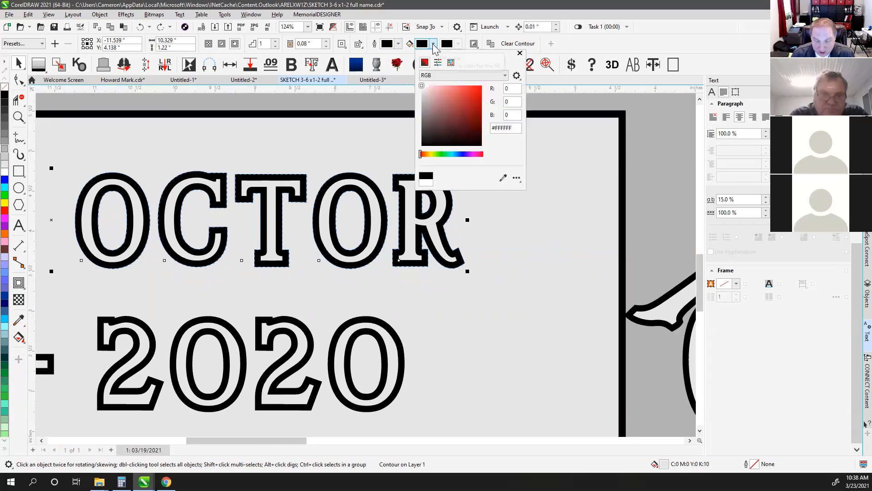
click(505, 75)
click(459, 89)
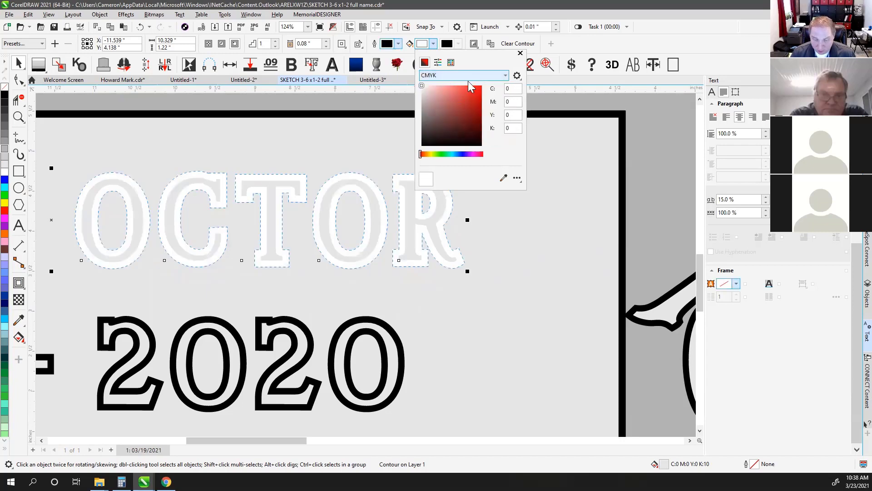
click(512, 127)
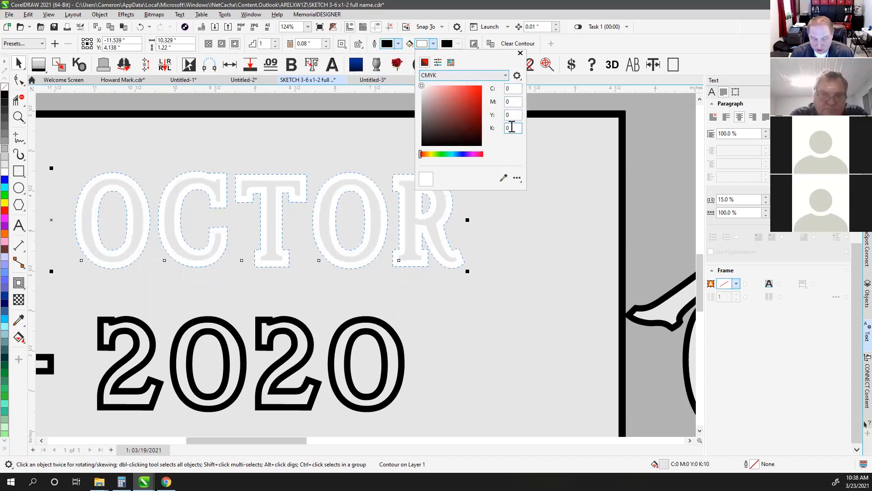
double_click(512, 128)
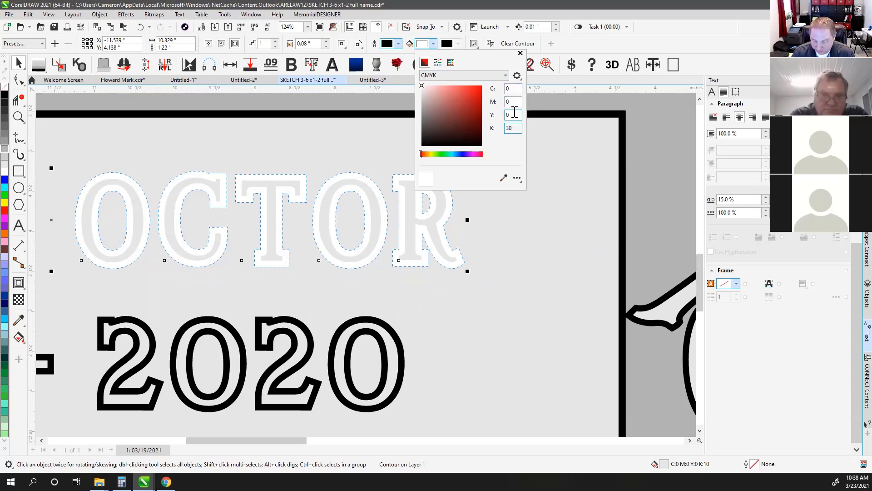
key(Return)
click(357, 324)
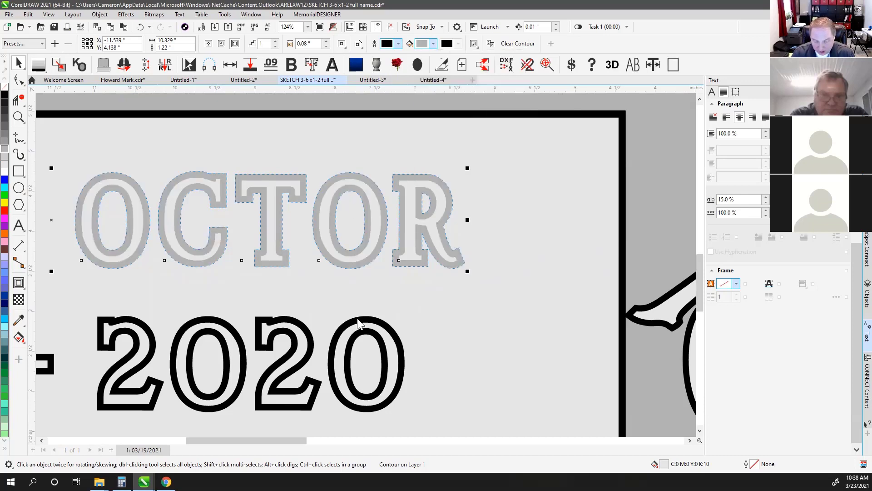
click(357, 321)
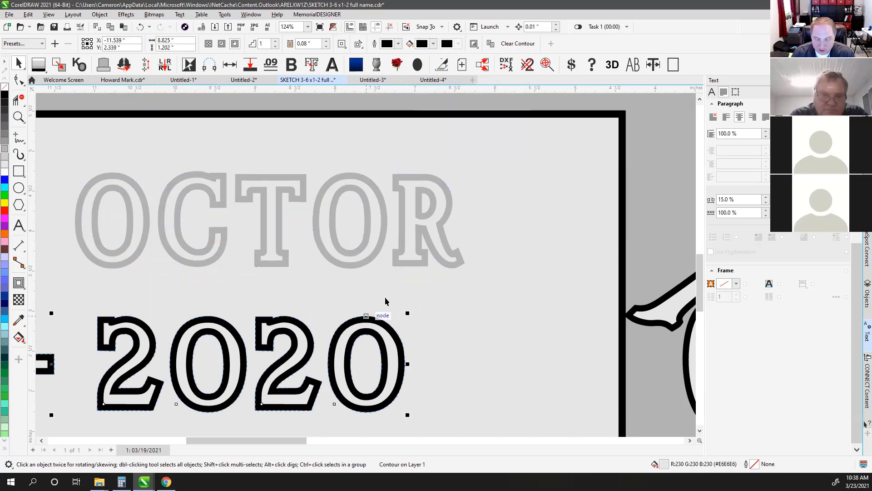
Edit the 2020 date contour's CMYK values to a neutral grey fill
click(434, 43)
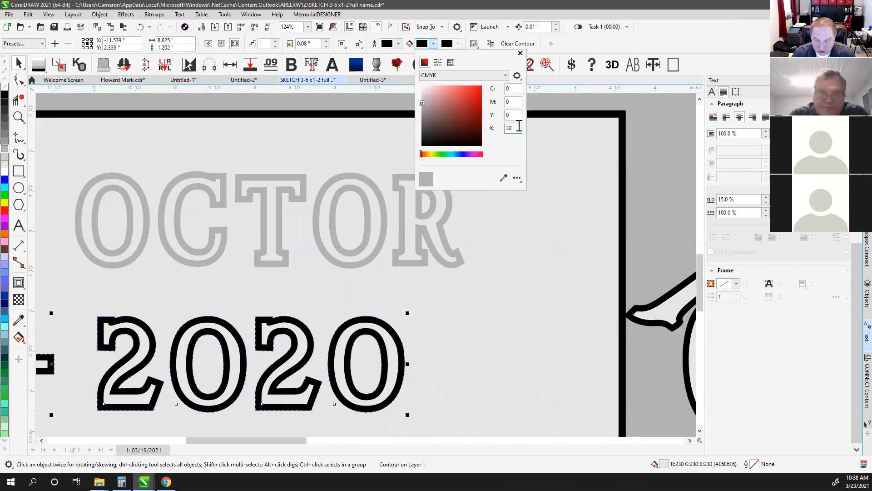
click(510, 100)
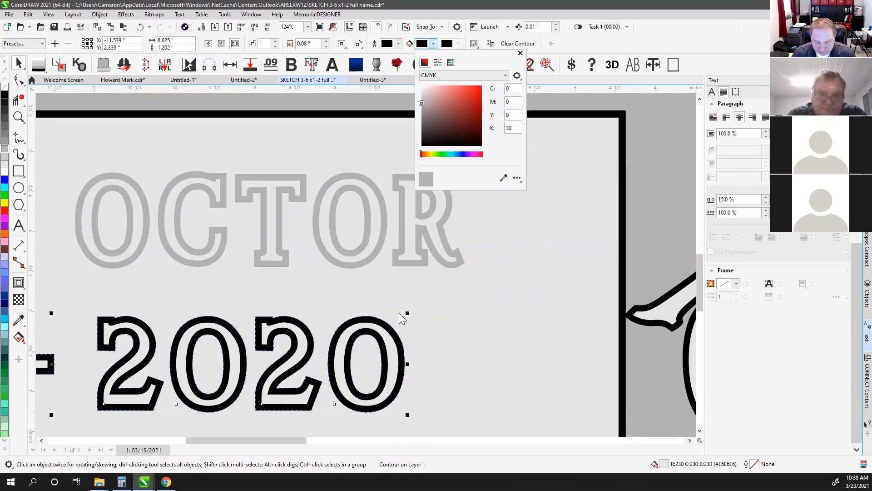
click(382, 307)
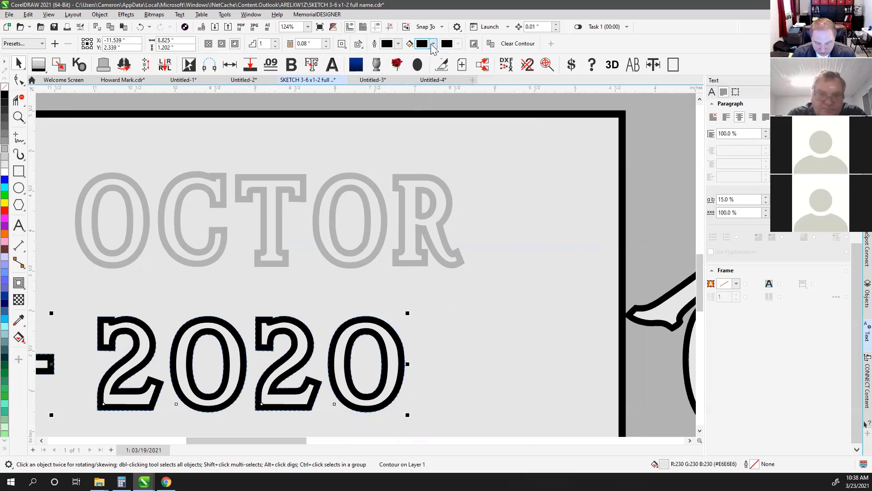
click(433, 43)
click(513, 114)
click(516, 127)
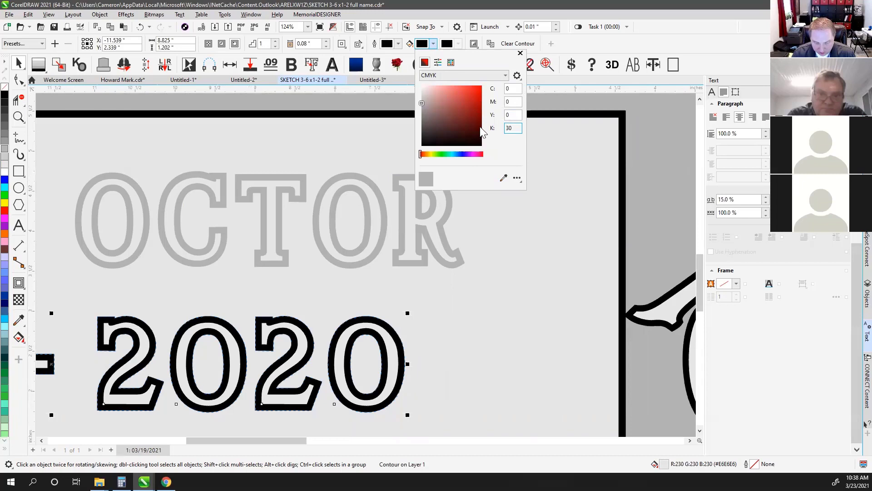
click(516, 116)
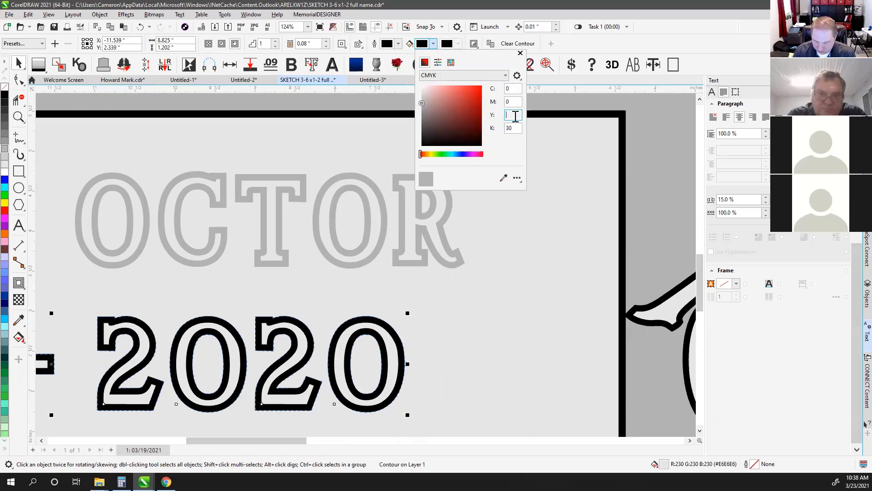
text(1)
key(Return)
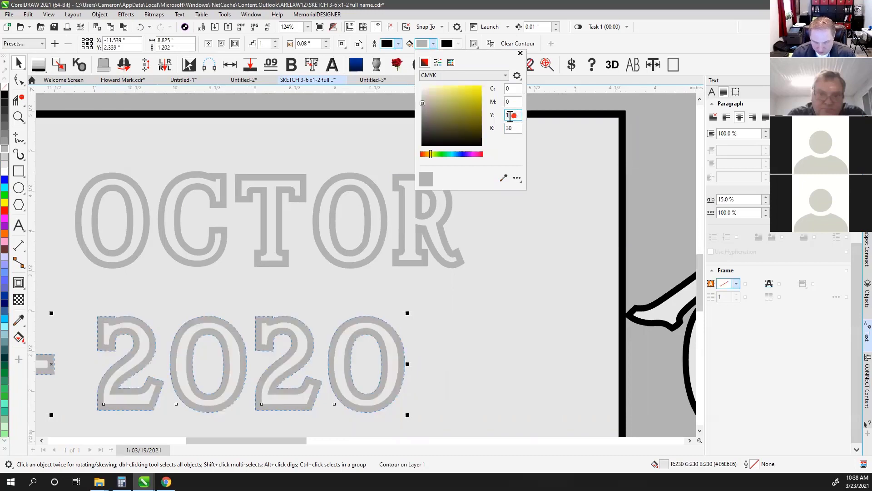
text(0)
key(Return)
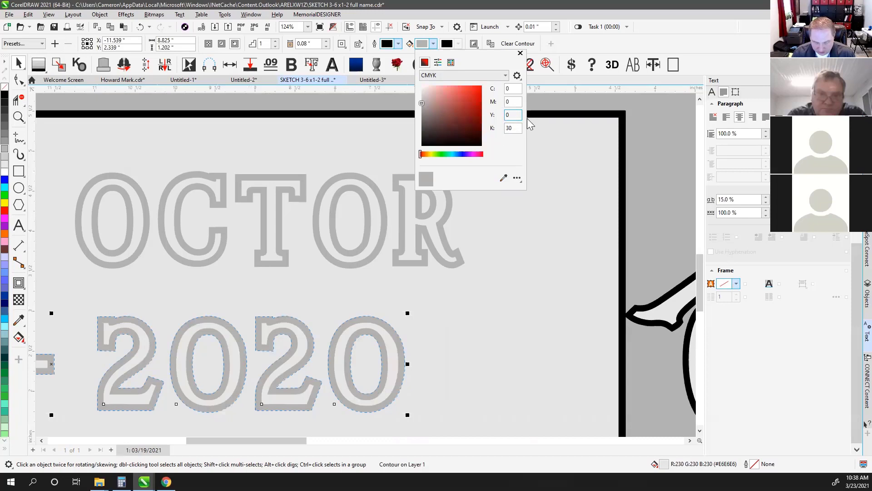
click(511, 101)
click(490, 243)
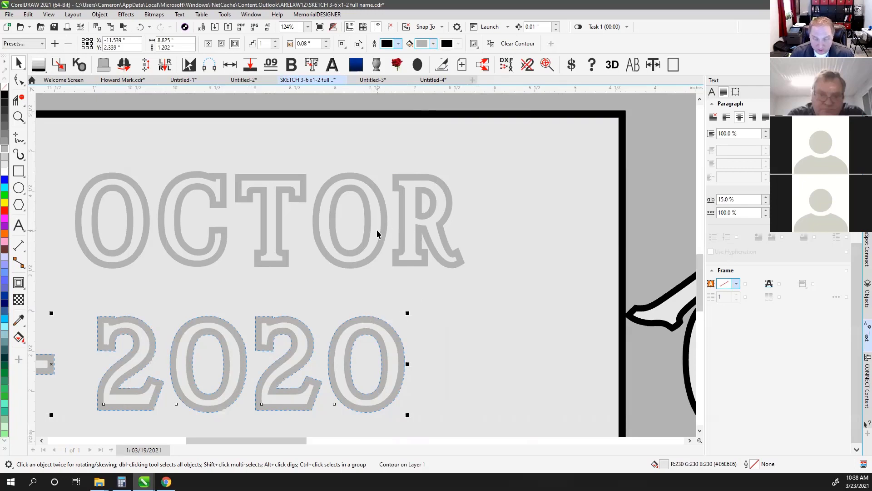
Eyedropper the 30% grey from the name lettering onto the dates, then zoom out
click(380, 198)
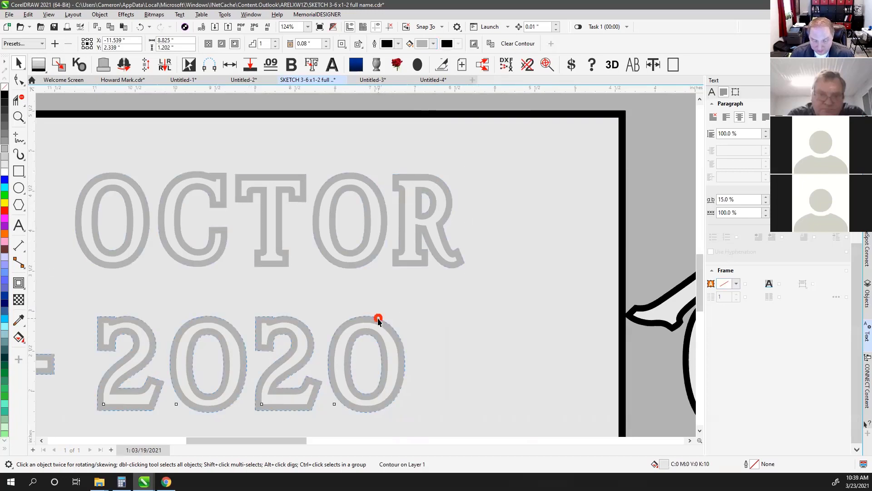
click(380, 319)
click(433, 44)
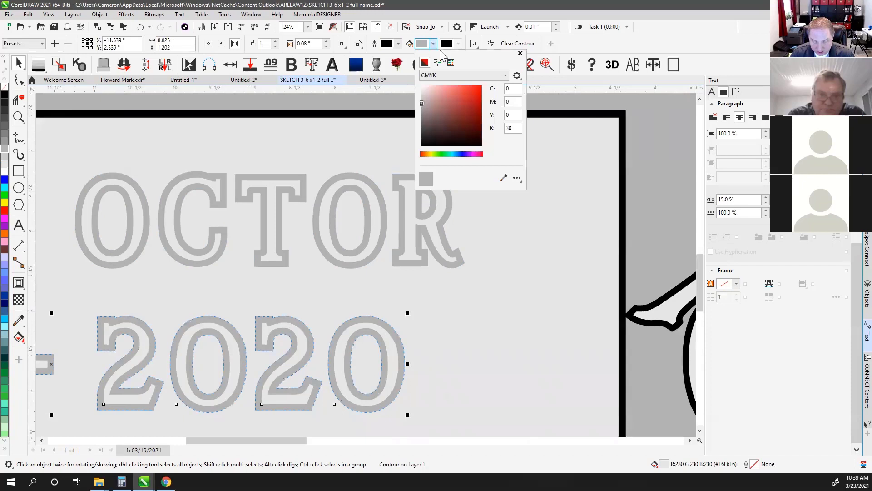
click(504, 178)
click(401, 176)
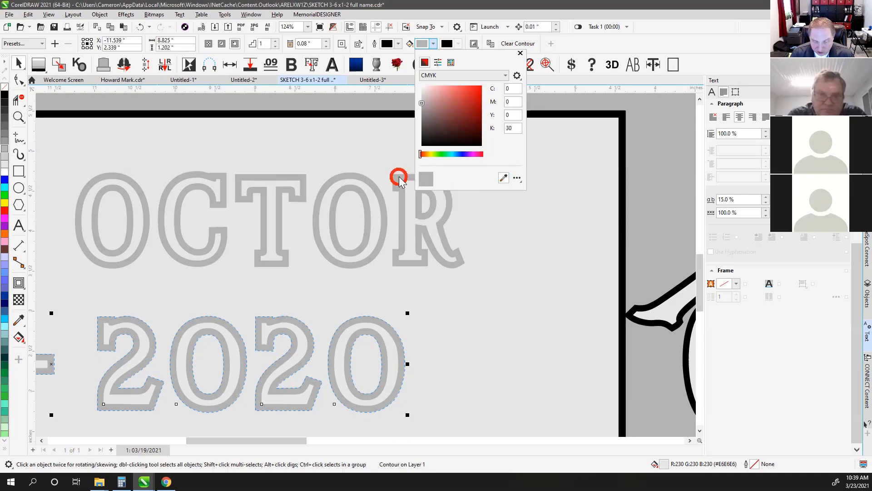
click(521, 54)
scroll(379, 251, down, 4)
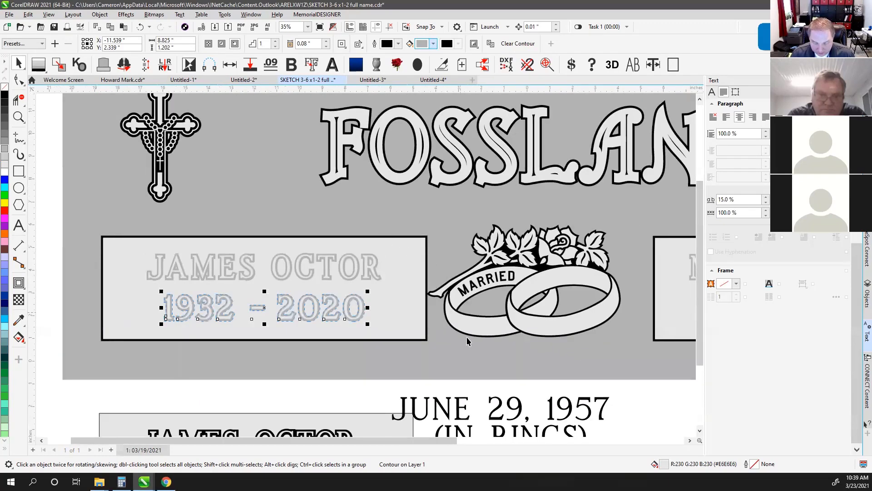
click(459, 386)
scroll(453, 365, down, 2)
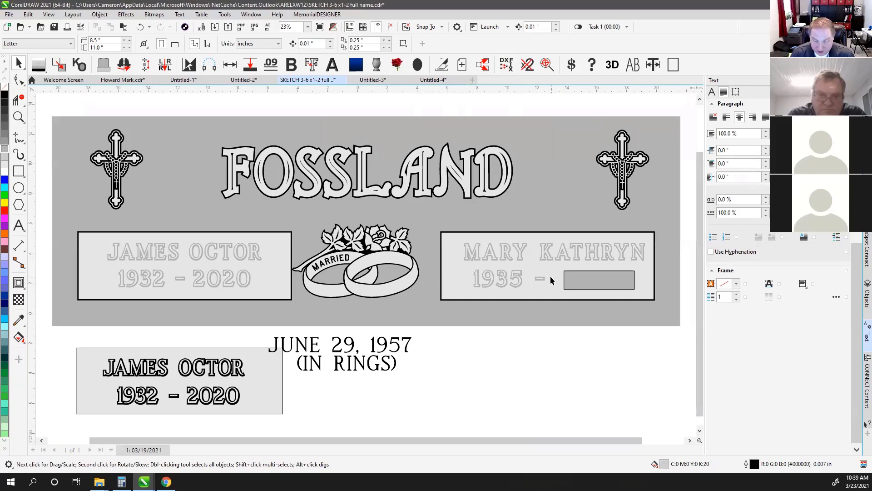
click(583, 276)
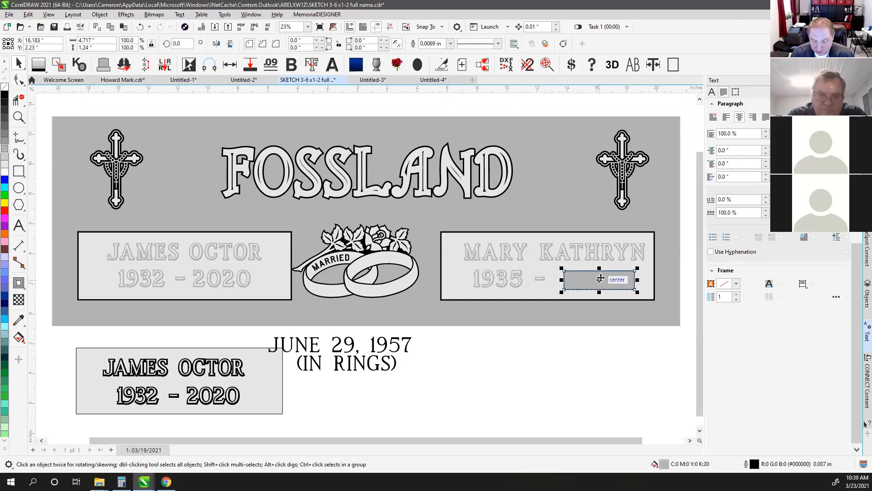
click(490, 346)
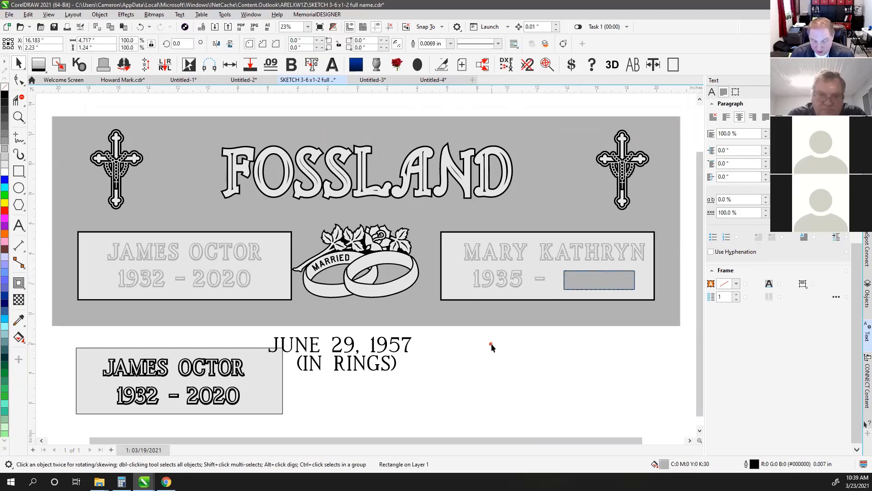
click(516, 279)
shift+click(533, 234)
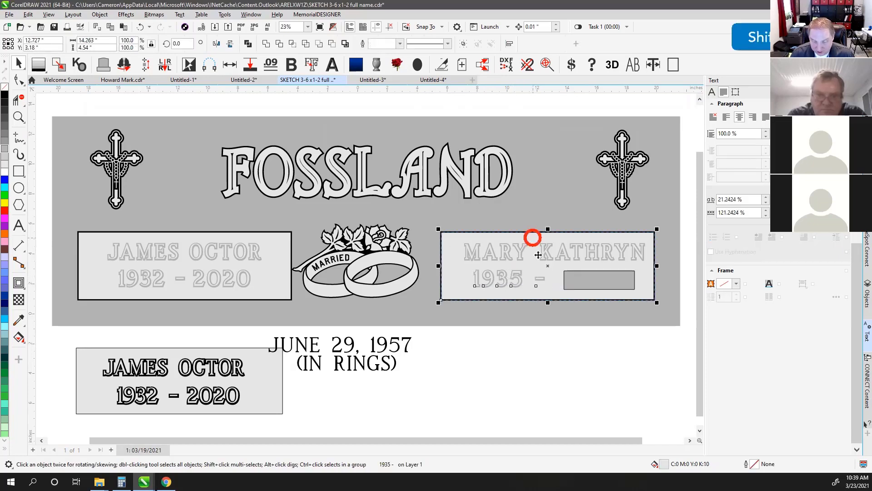
key(Escape)
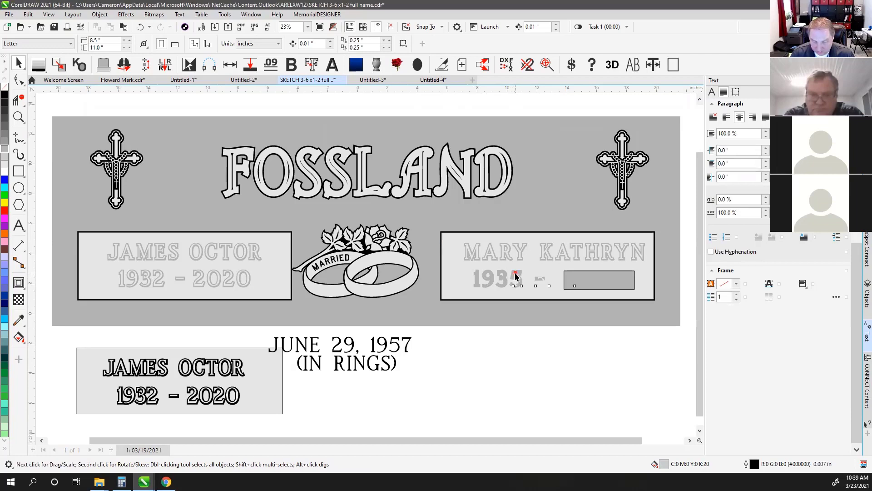
click(516, 276)
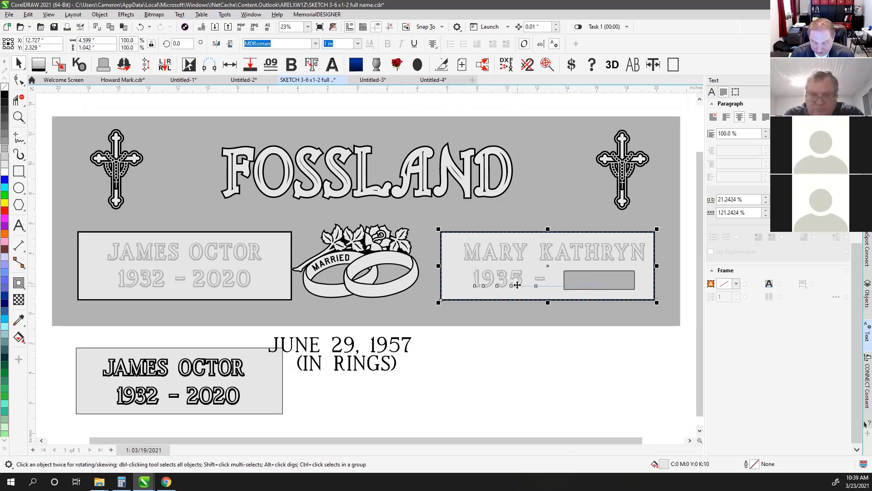
key(ctrl+z)
click(519, 331)
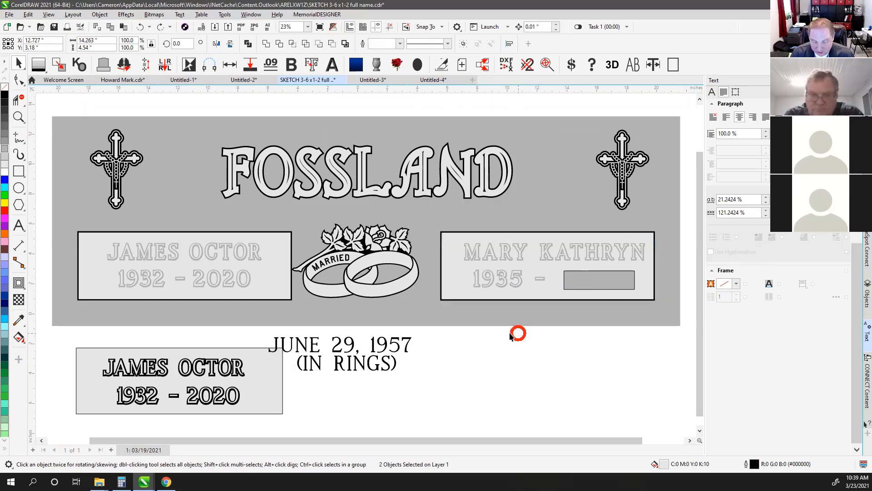
Group the 1935 – text with its grey box, and group the two name objects
scroll(539, 285, up, 3)
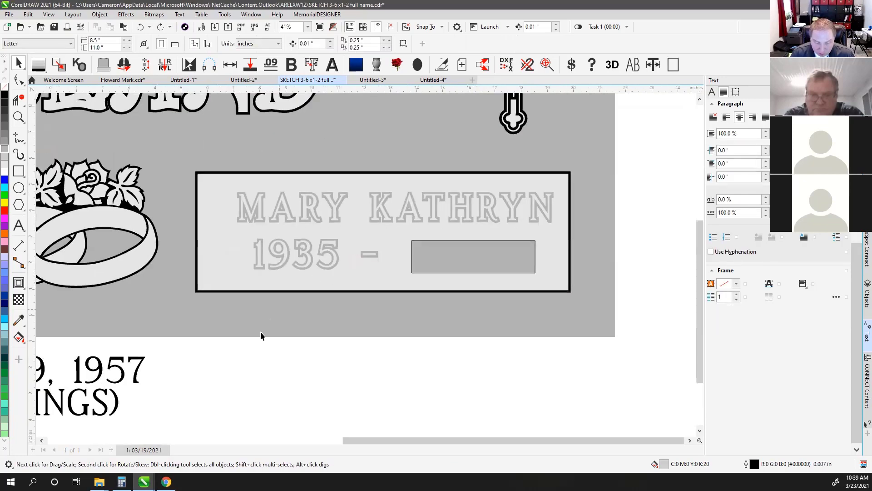
drag(218, 345, 565, 230)
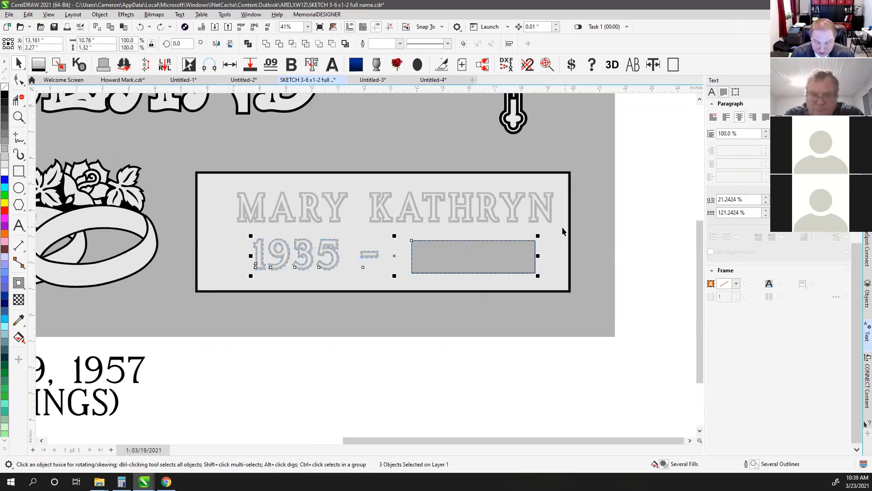
click(464, 45)
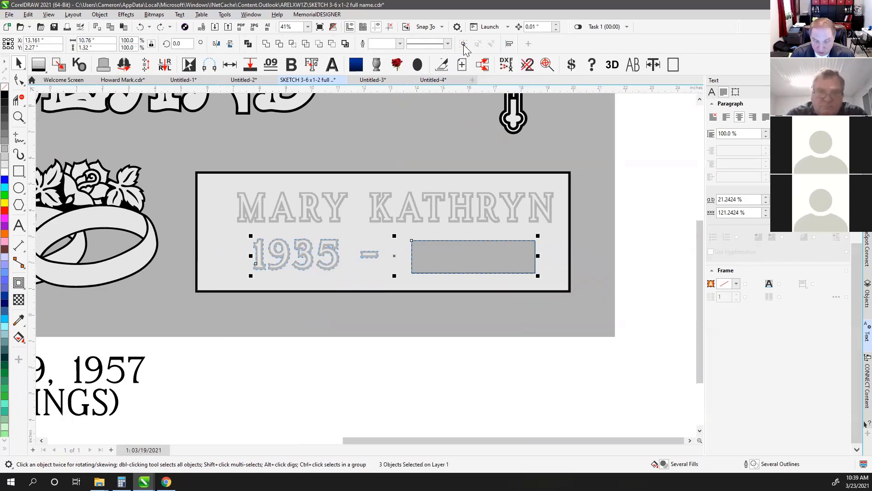
click(636, 180)
drag(645, 169, 222, 233)
click(464, 45)
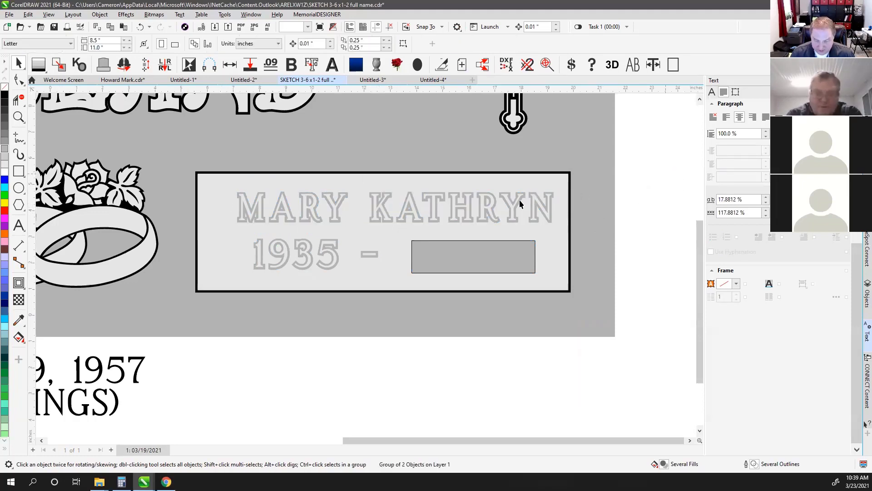
Centre the name, date group and plaque frame horizontally, then fit all objects in view
click(491, 249)
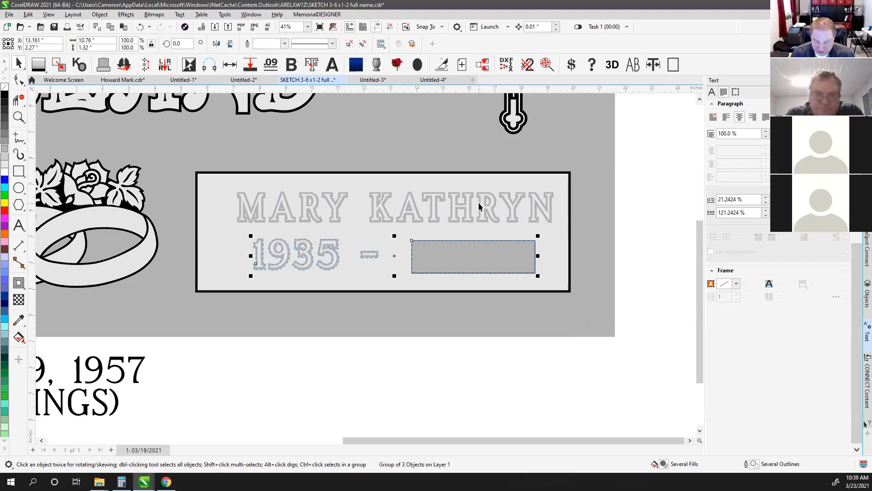
click(479, 200)
shift+click(473, 256)
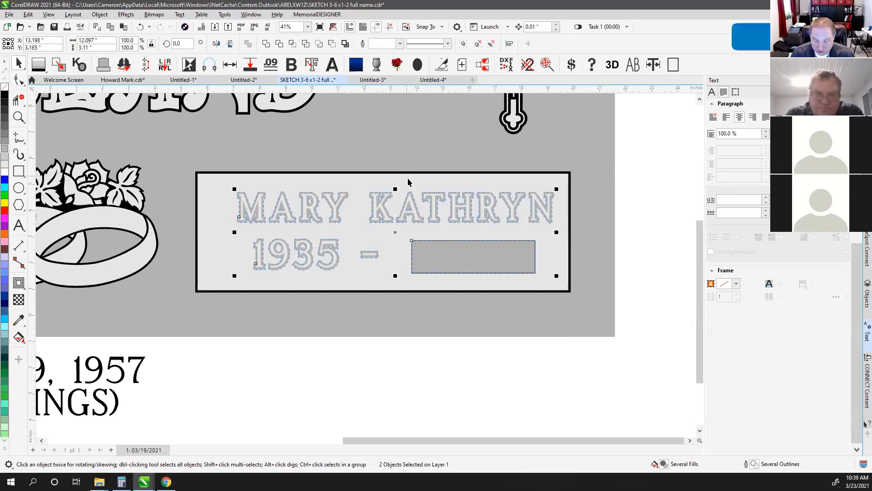
shift+click(407, 177)
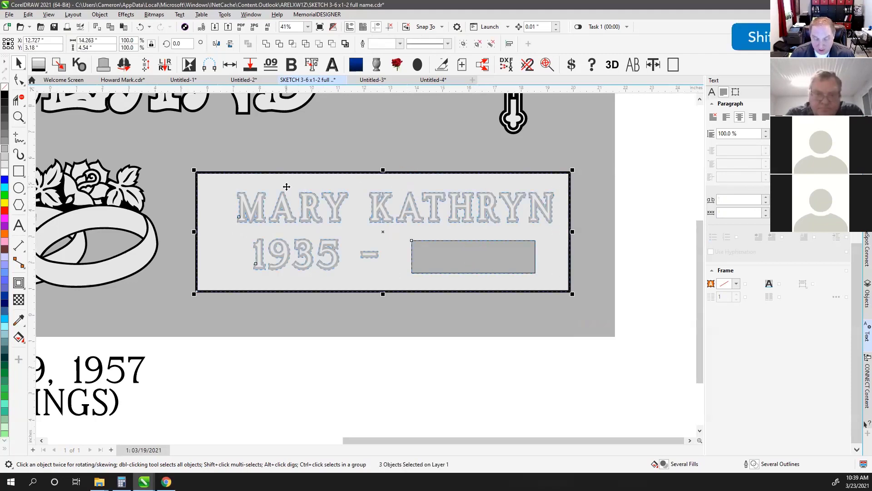
key(c)
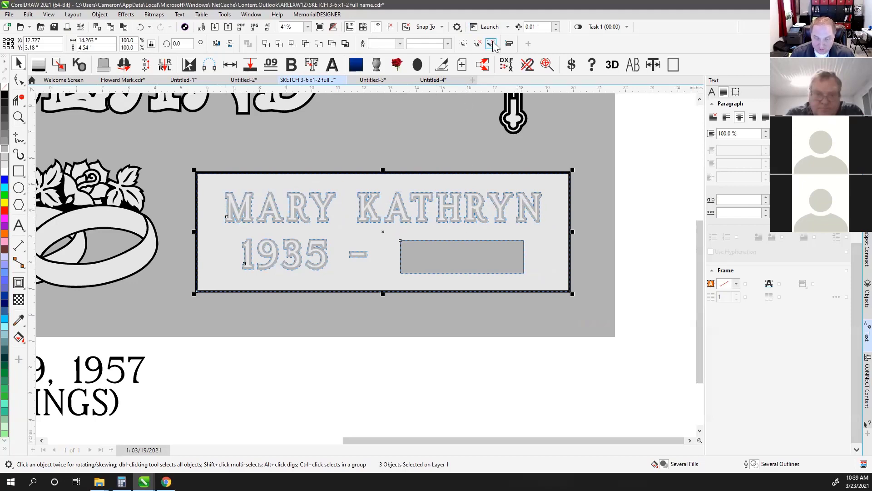
click(645, 162)
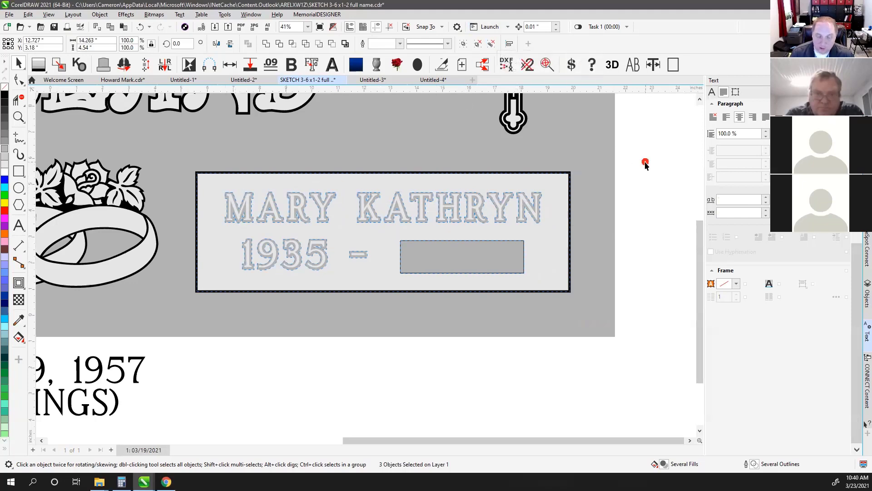
click(461, 248)
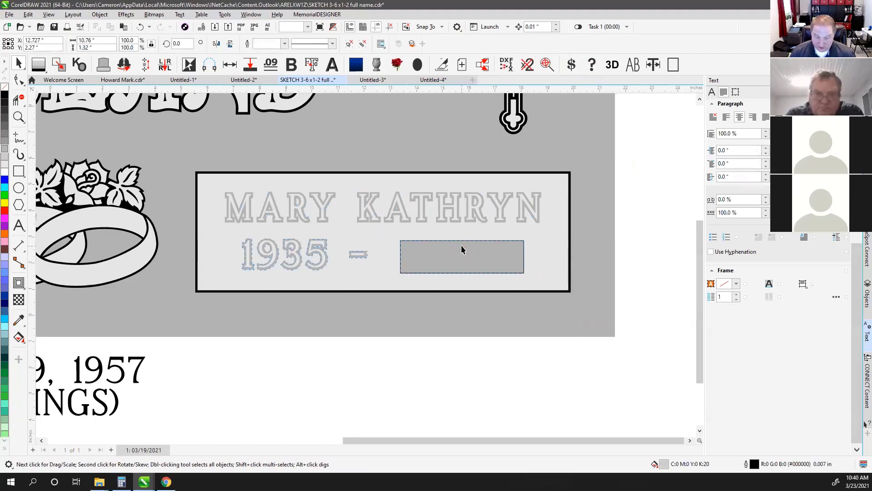
key(F4)
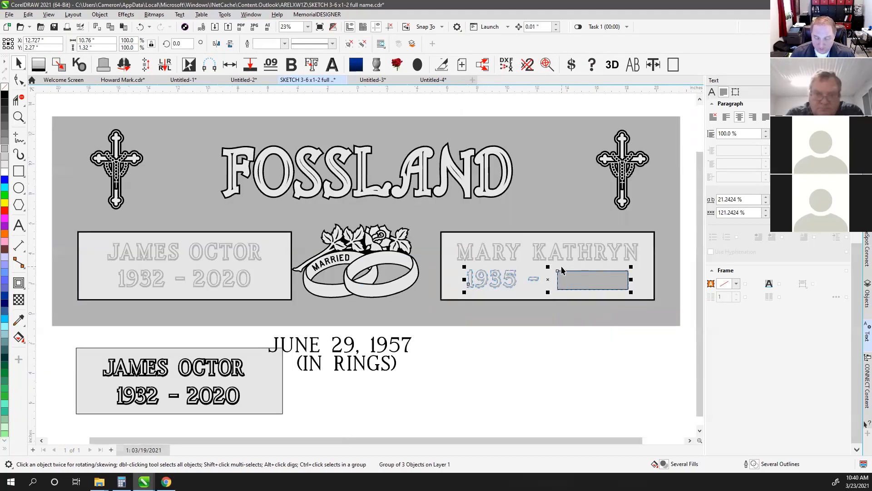
click(532, 354)
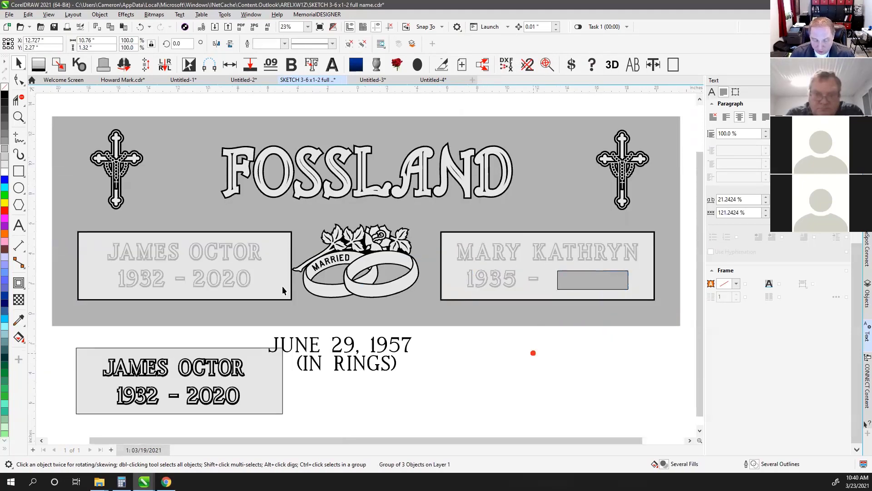
click(231, 275)
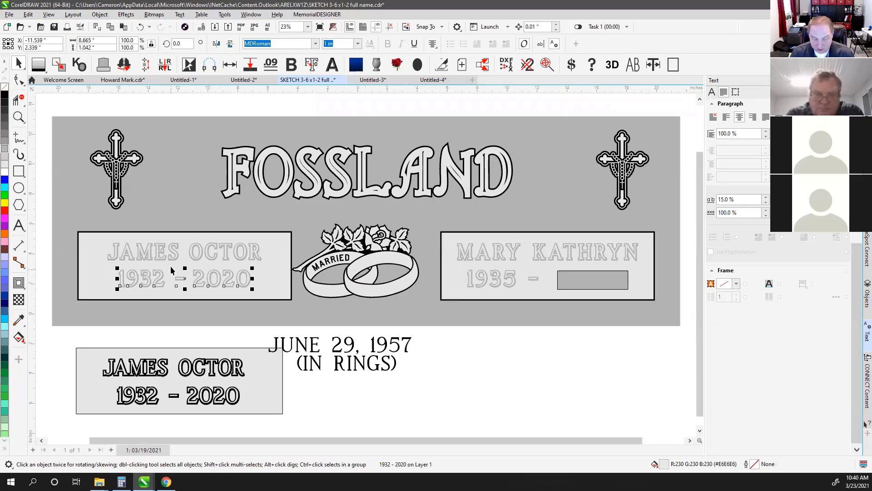
click(174, 250)
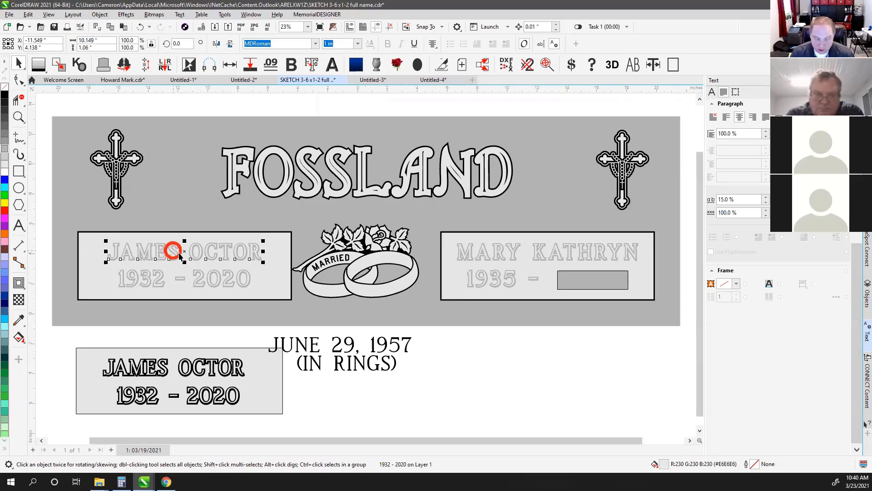
click(243, 111)
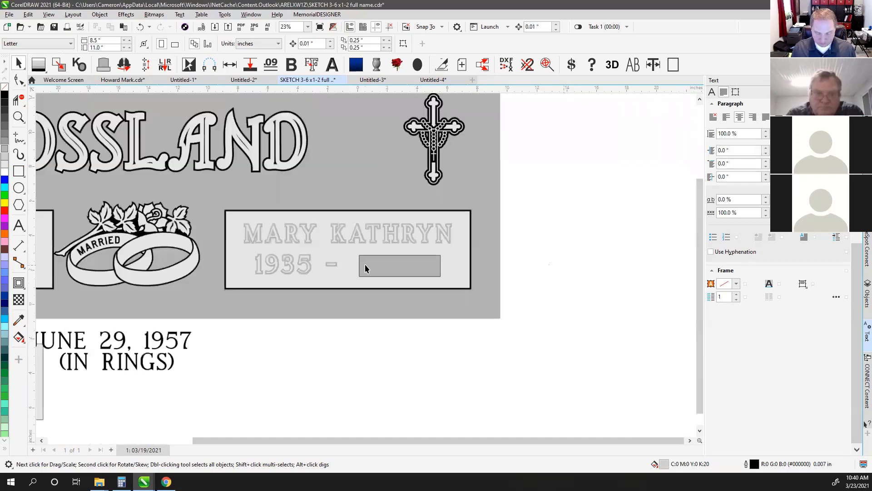
Add the year 2020 after 1935 – in the date text
scroll(566, 280, up, 2)
click(375, 265)
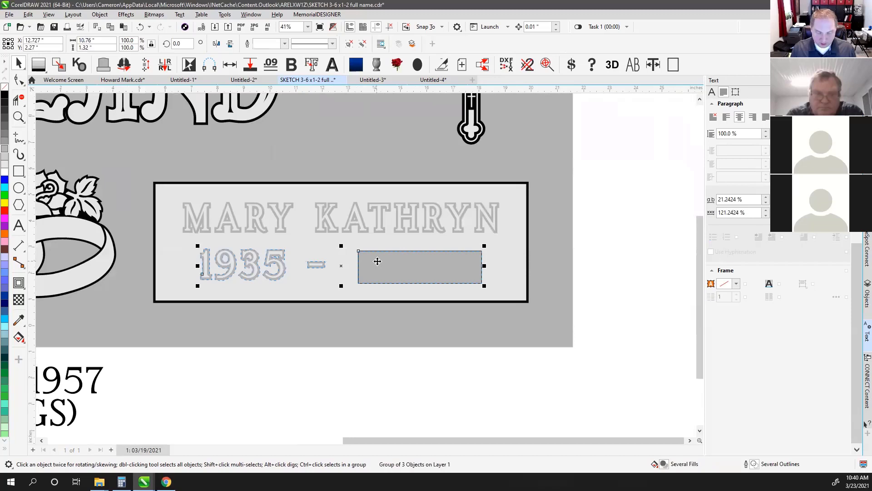
ctrl+click(400, 254)
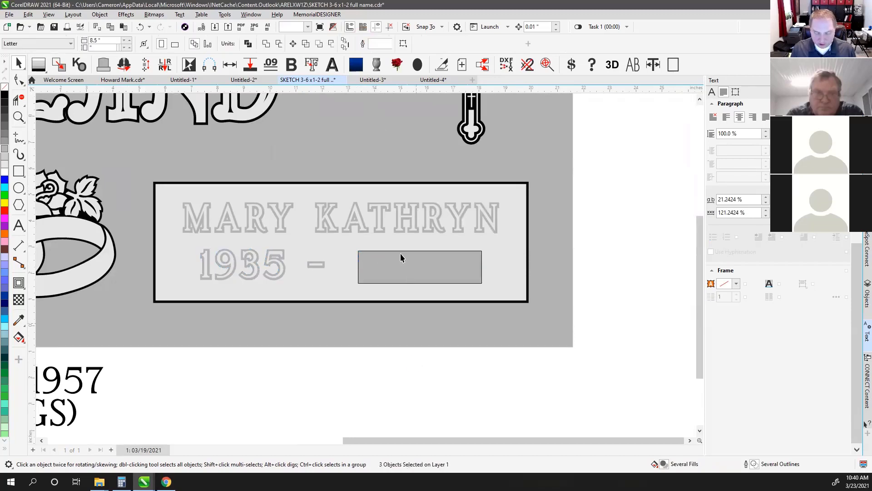
click(318, 265)
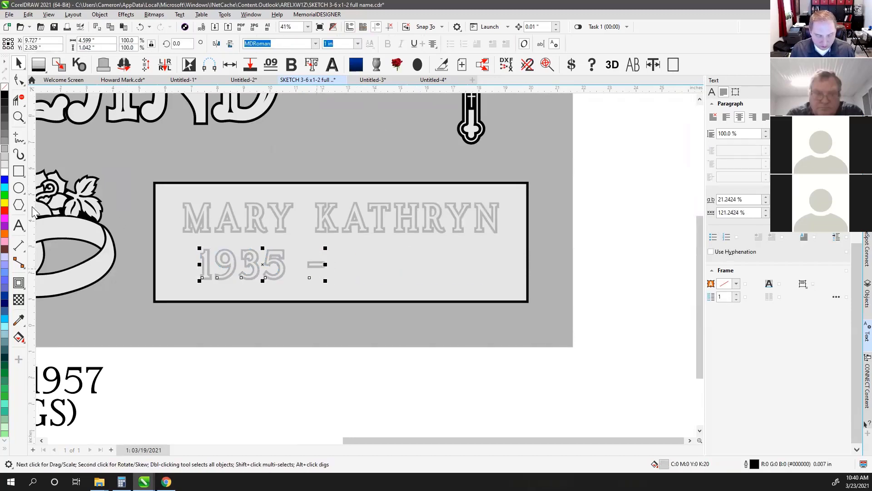
key(F8)
text(2)
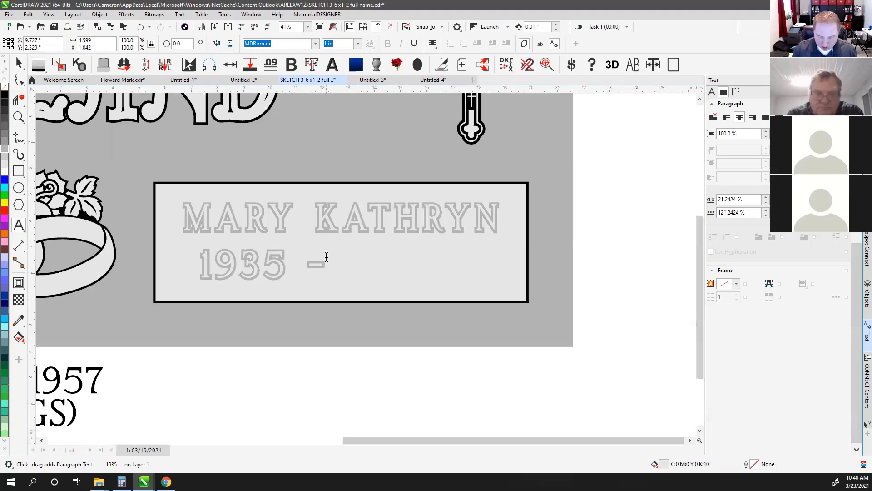
text(020)
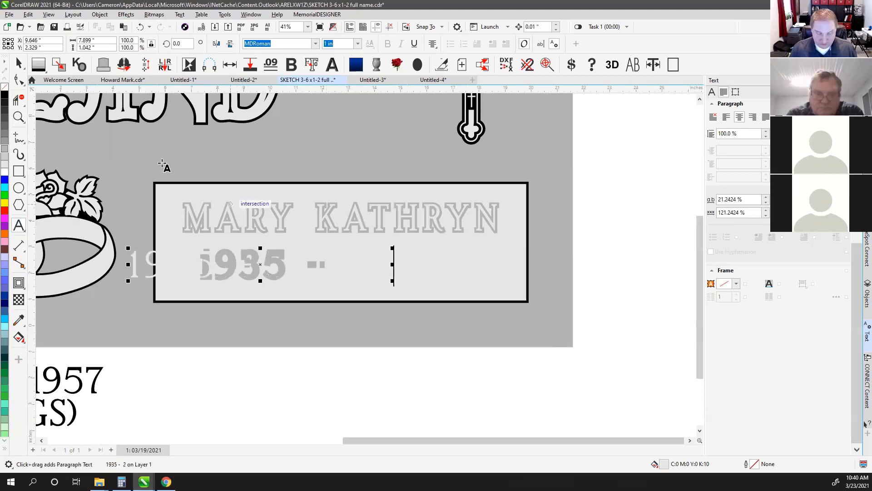
click(18, 61)
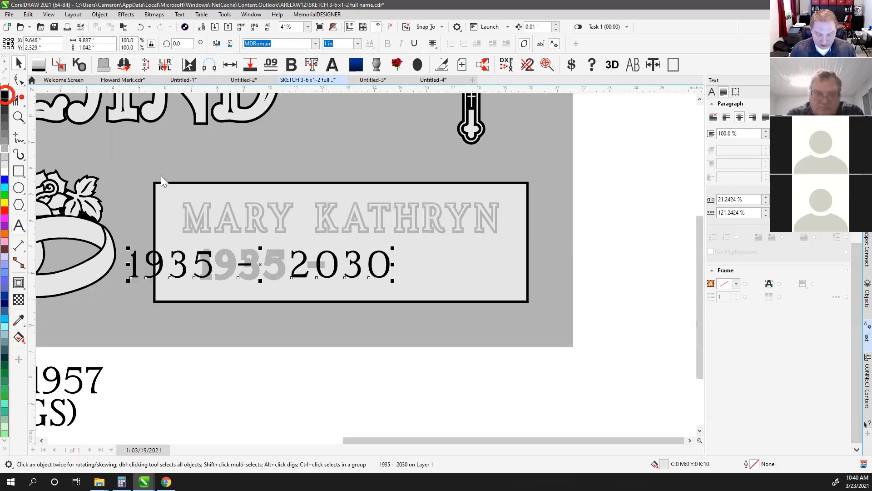
Delete the leftover grey 1935 – text copy behind the date line
click(415, 365)
click(313, 265)
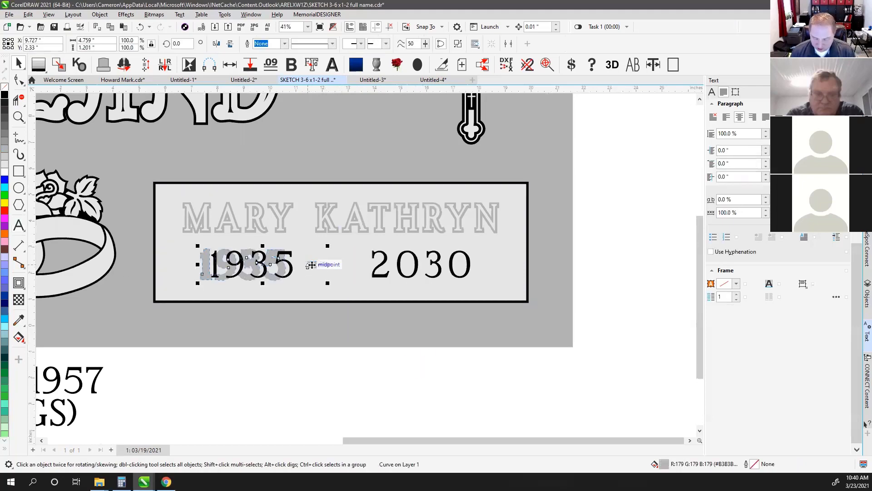
key(Delete)
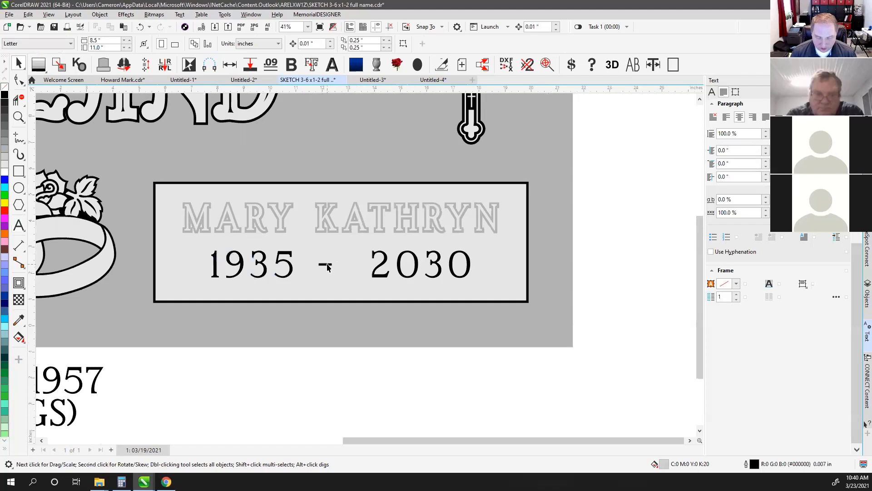
Delete the extra spaces before the second year in the date line
click(296, 261)
key(F8)
click(337, 267)
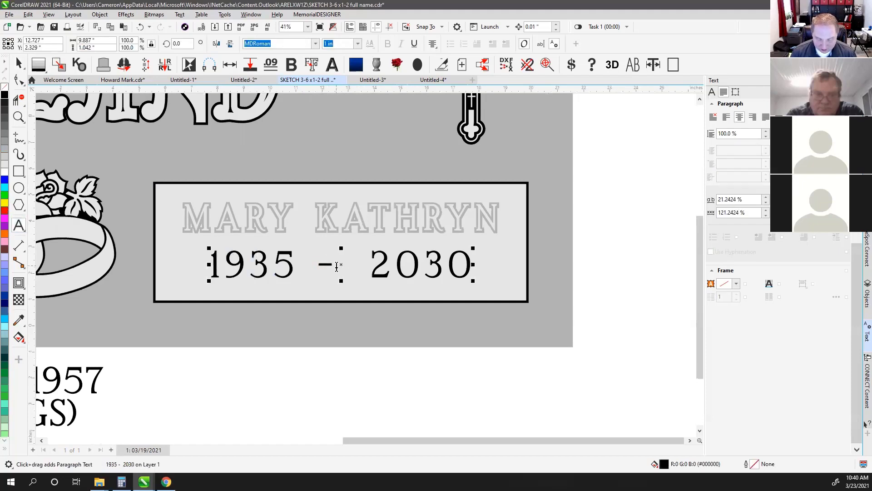
drag(336, 266, 369, 264)
key(Delete)
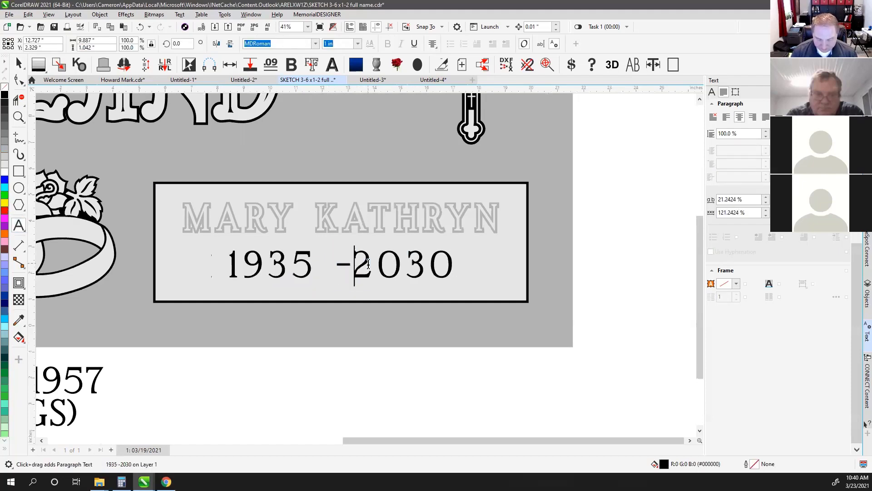
key(ctrl+space)
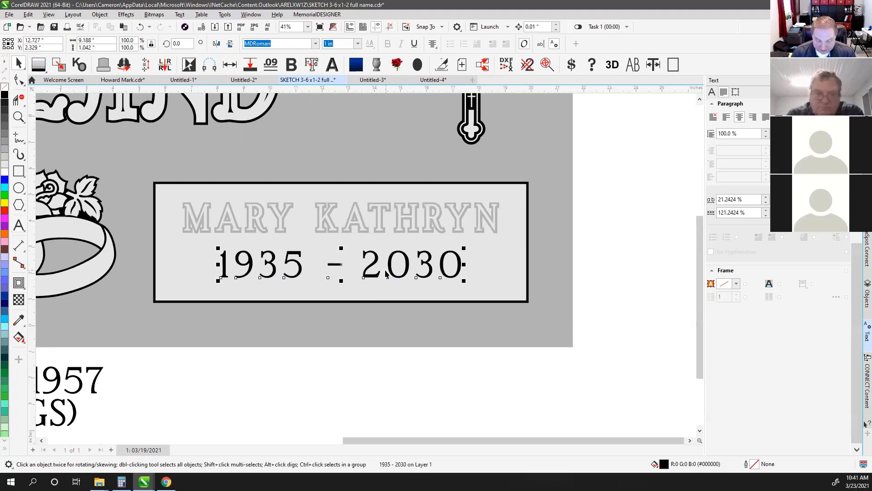
Retype the second year as 2030 and draw a rectangle over it
click(19, 225)
drag(363, 264, 509, 269)
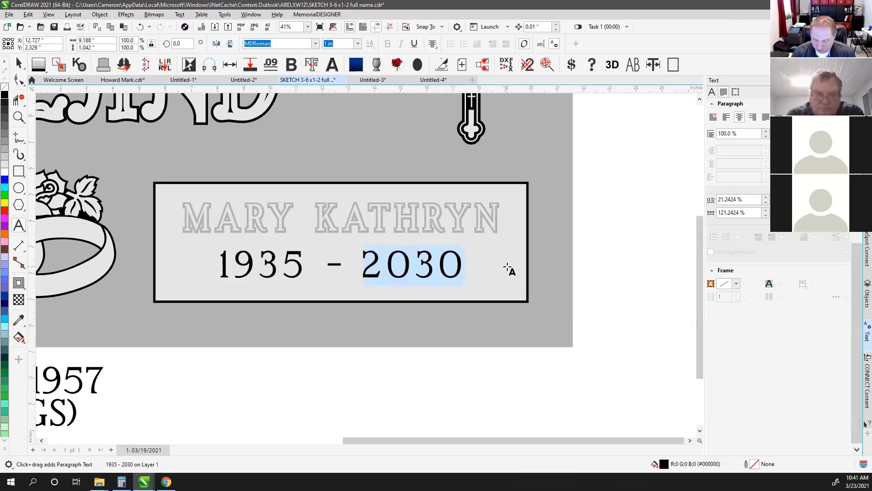
text(3)
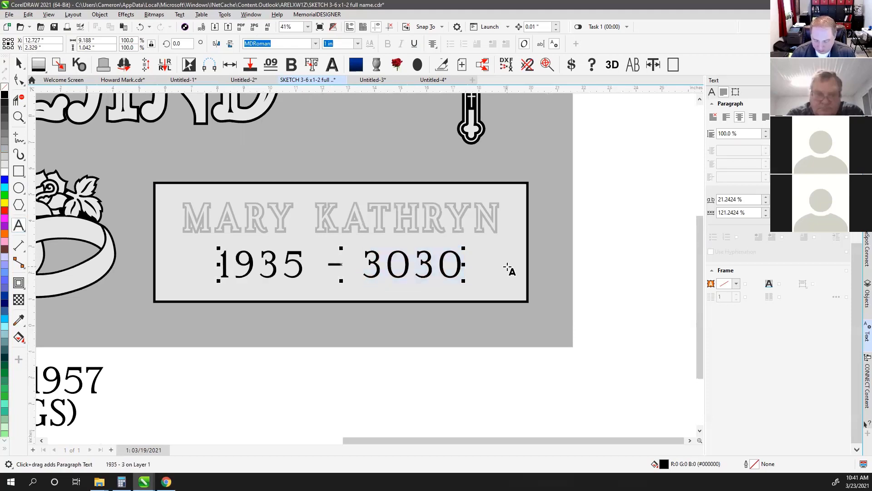
key(ctrl+z)
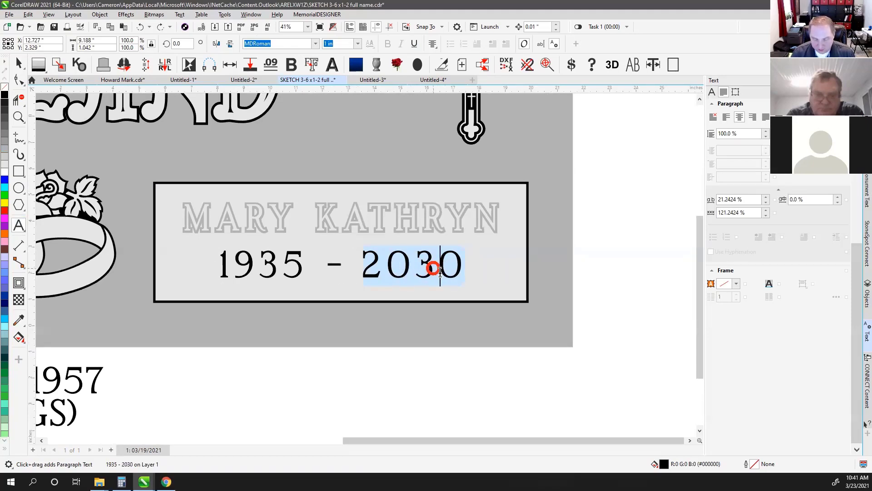
key(BackSpace)
text(000)
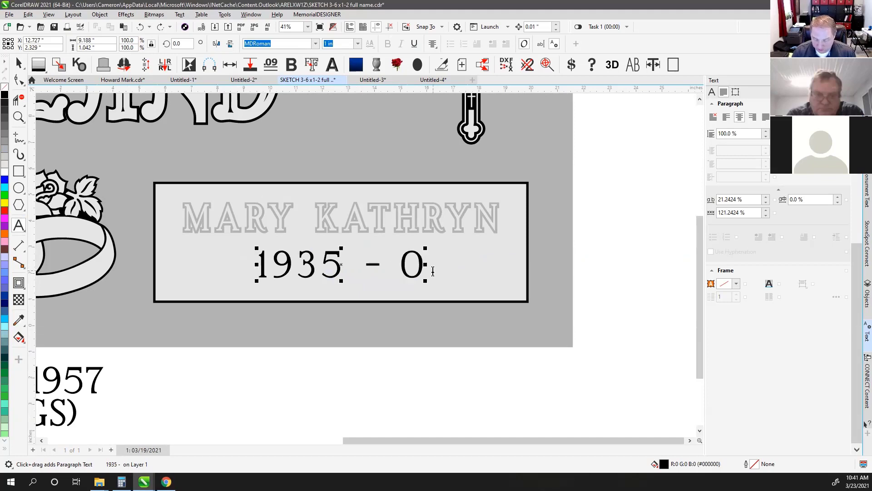
text(0)
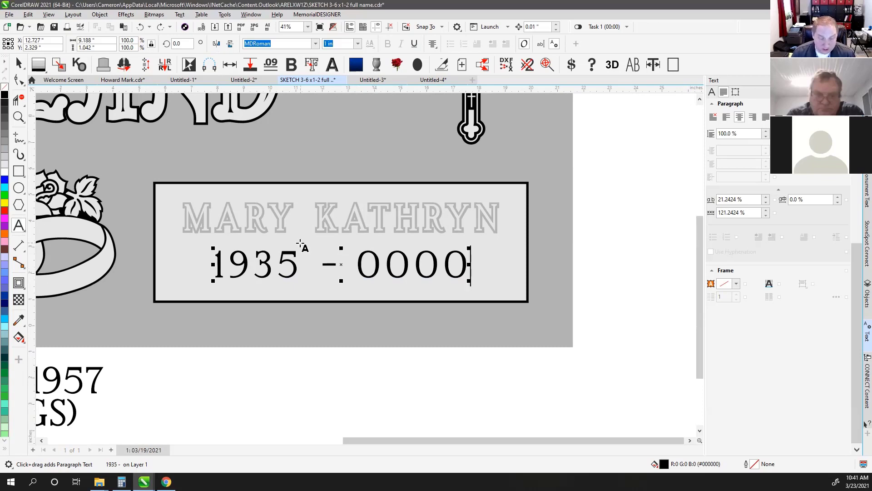
drag(358, 270, 489, 269)
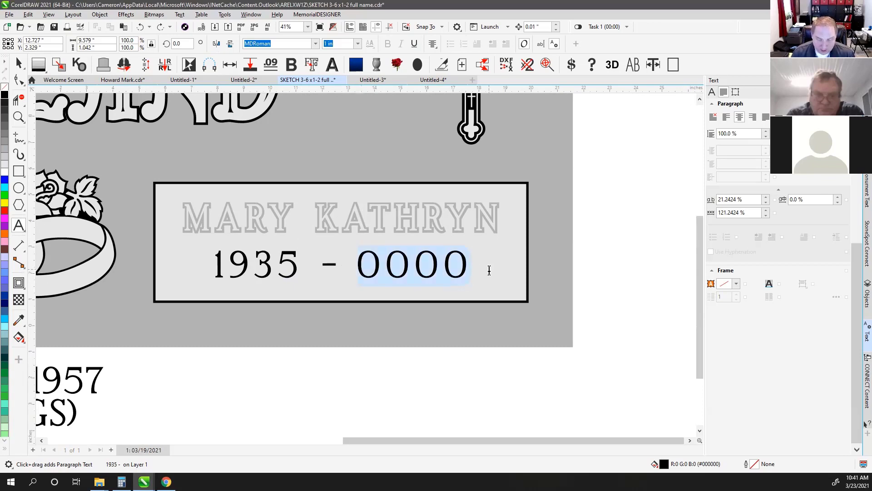
text(2030)
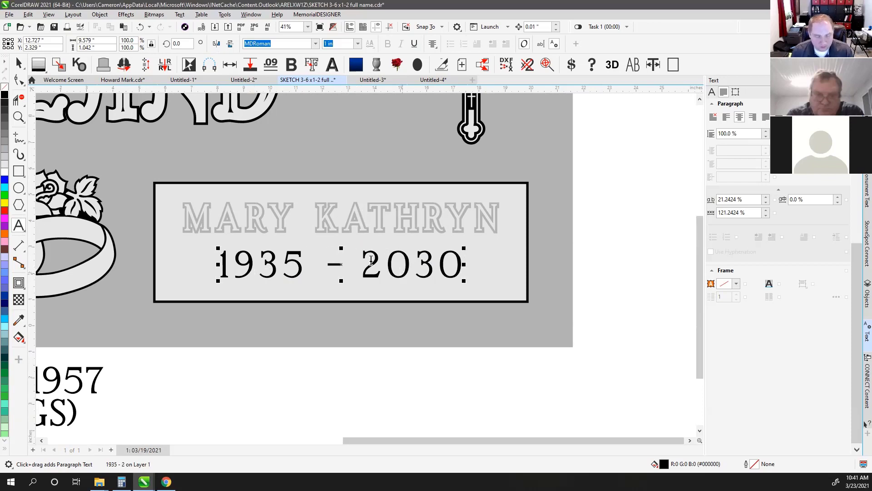
click(18, 63)
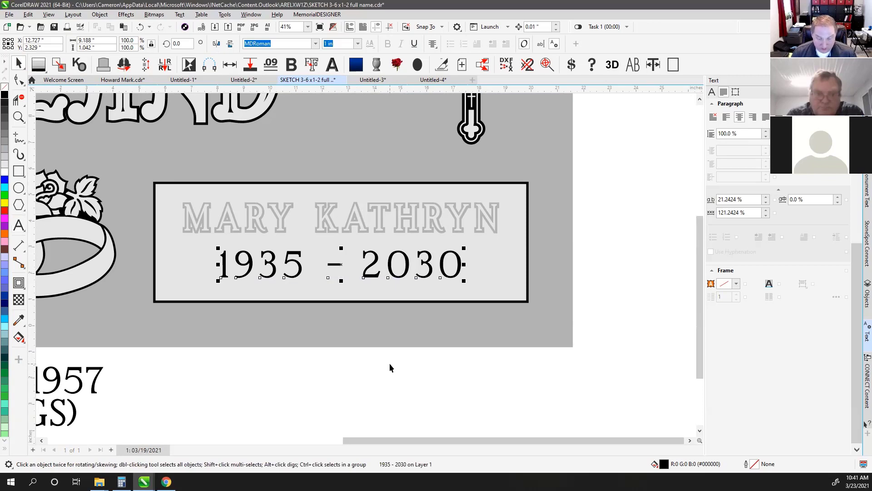
click(18, 170)
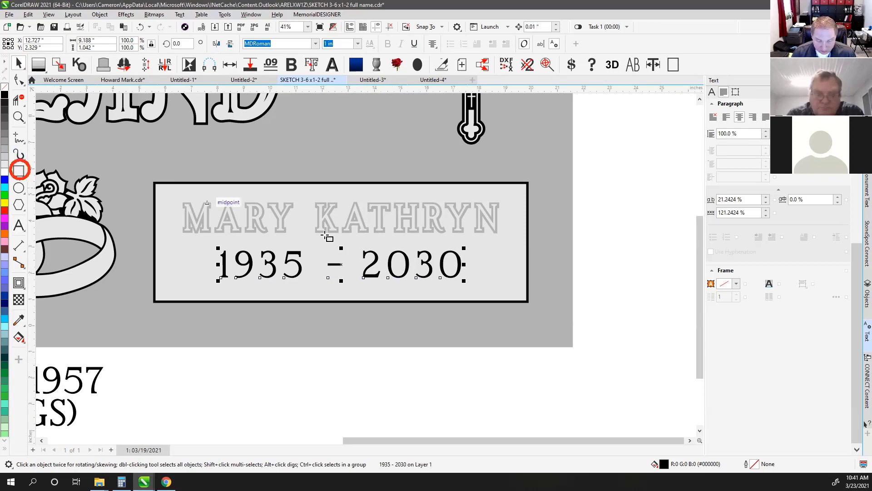
drag(354, 246, 476, 285)
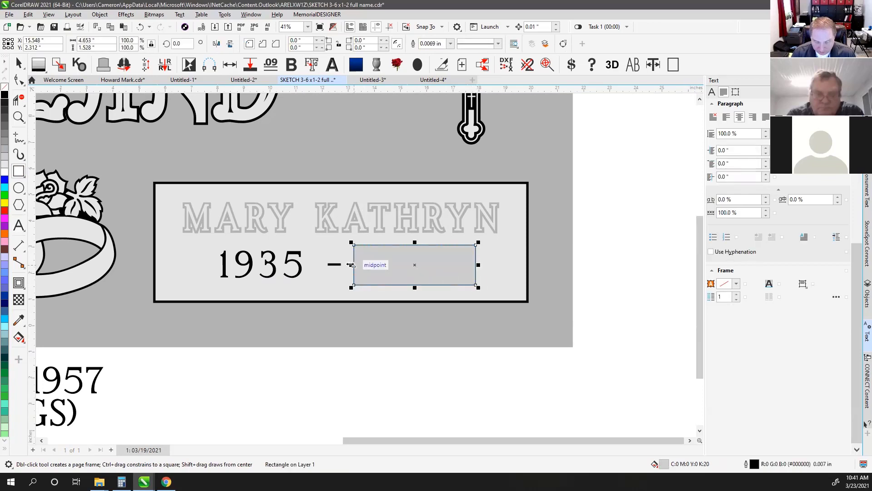
Stretch the rectangle left to the dash, fill it darker grey, and select the date text
drag(352, 265, 346, 264)
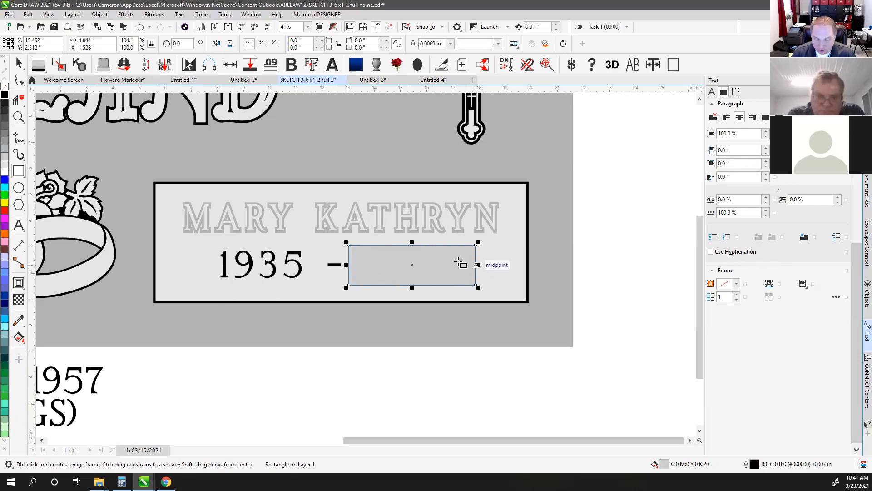
click(18, 64)
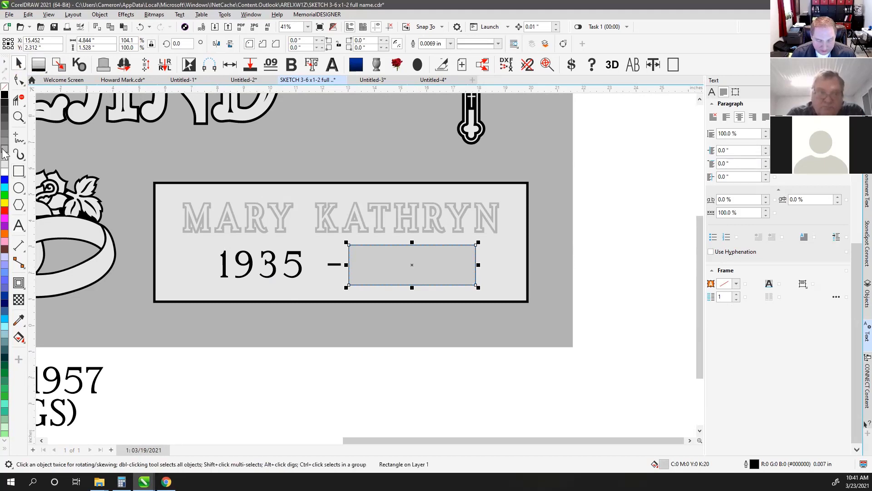
click(4, 150)
click(341, 356)
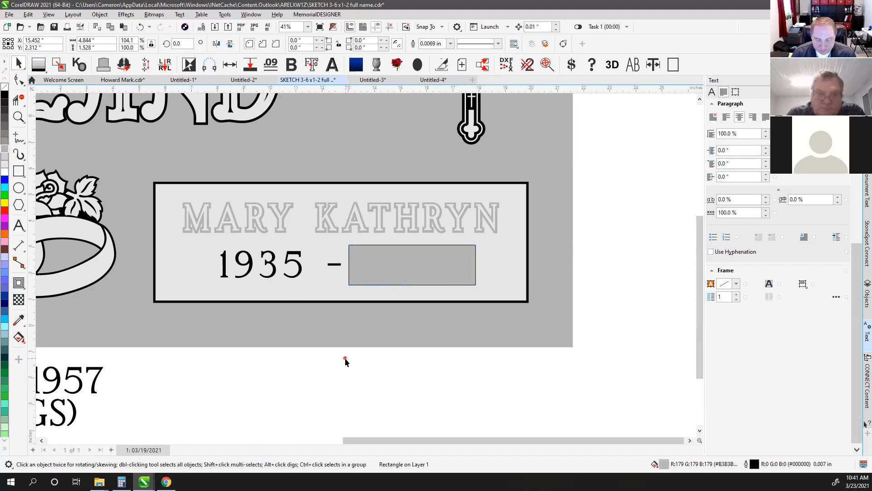
click(335, 268)
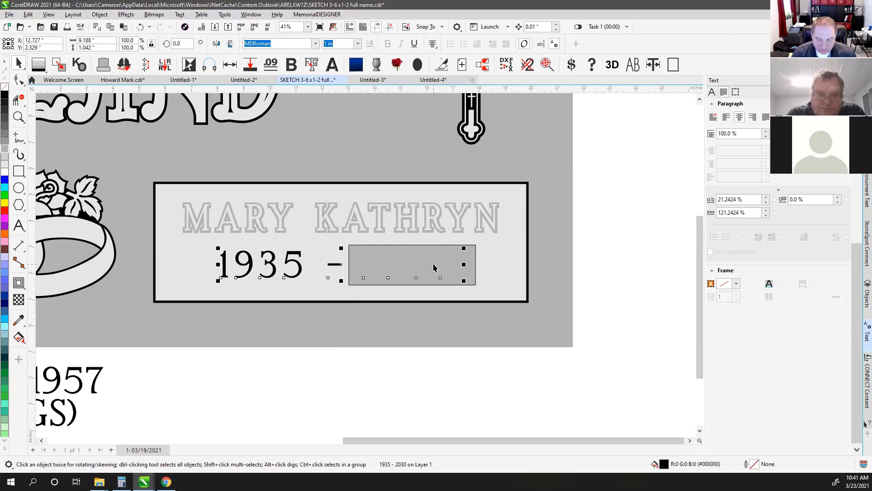
Left-align the date text and trial-delete 2030, then undo
click(433, 43)
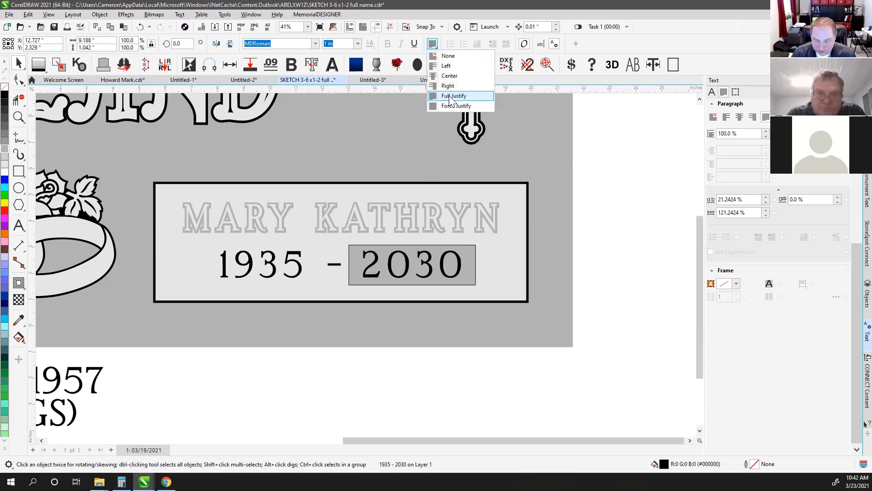
click(448, 67)
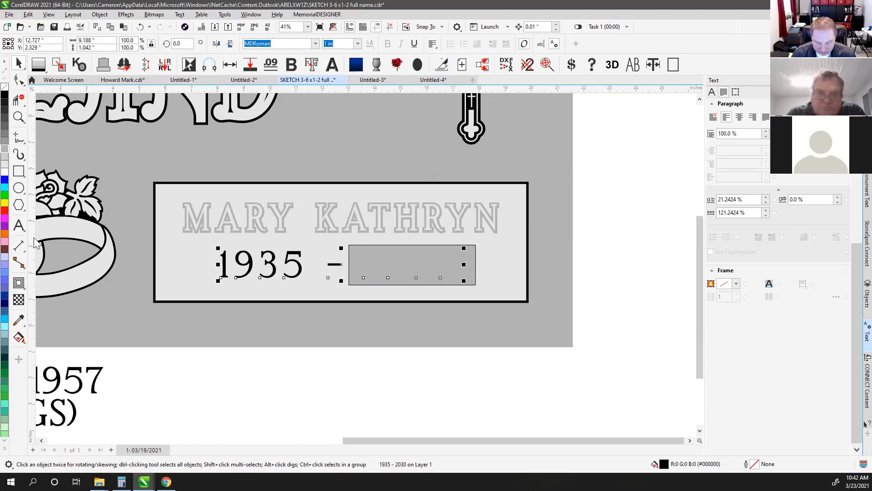
click(19, 225)
drag(354, 265, 552, 275)
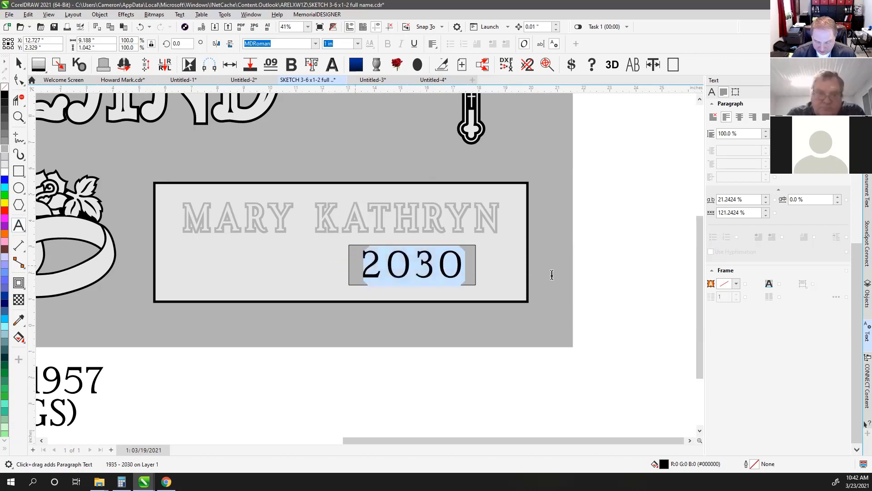
key(Delete)
key(Escape)
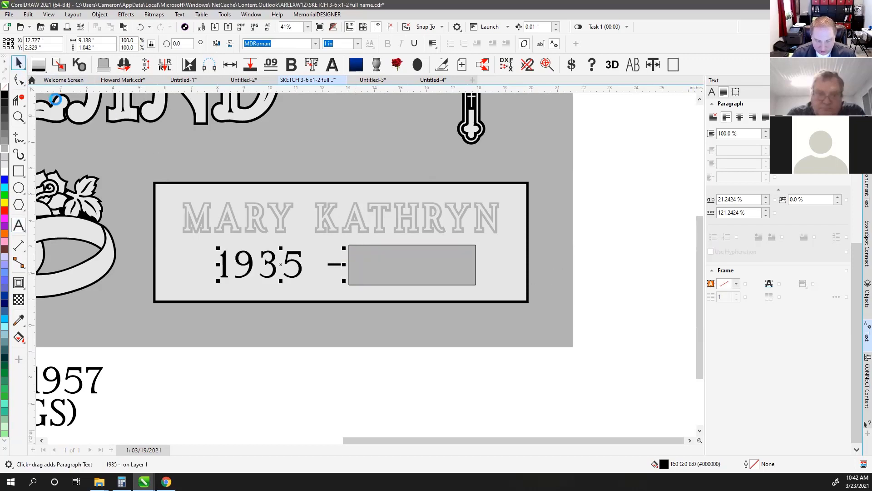
key(ctrl+z)
Centre-align the date text and trial-delete 2030, then undo
click(433, 44)
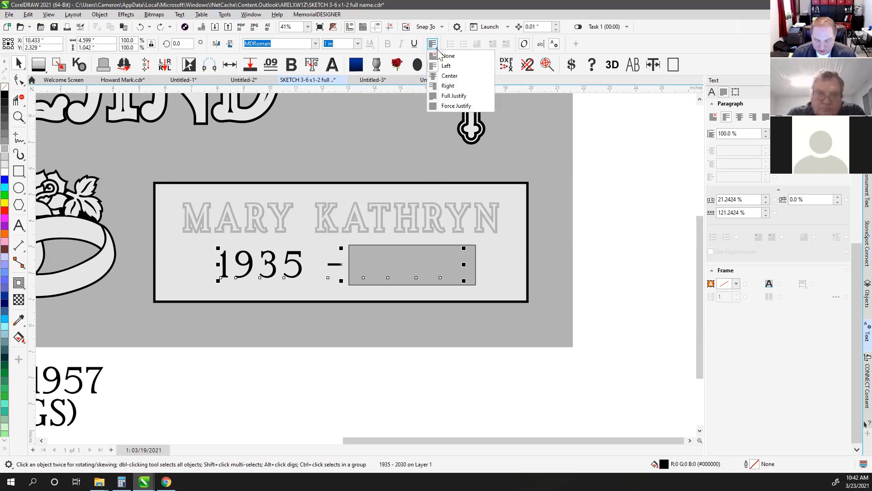
click(449, 75)
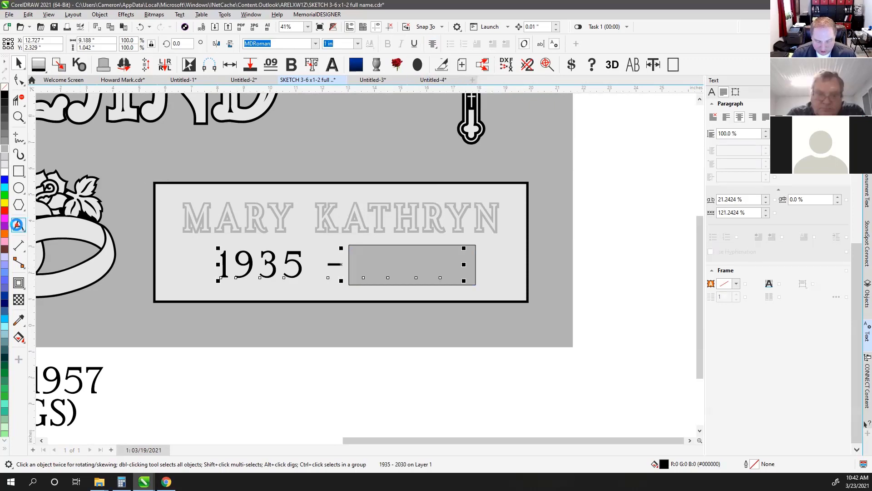
click(17, 225)
drag(360, 265, 539, 269)
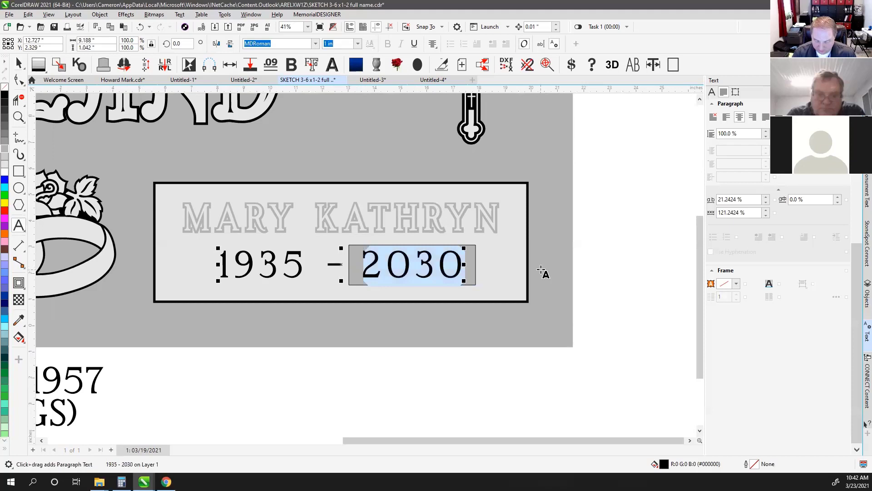
key(Delete)
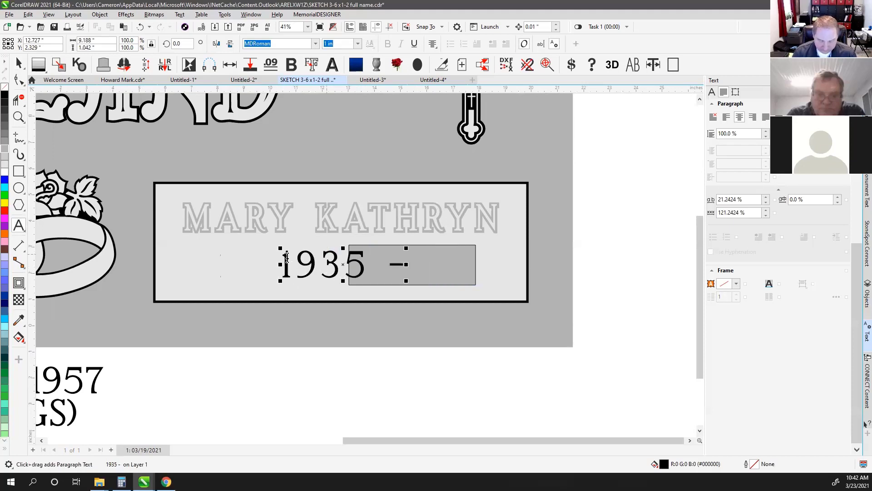
key(ctrl+z)
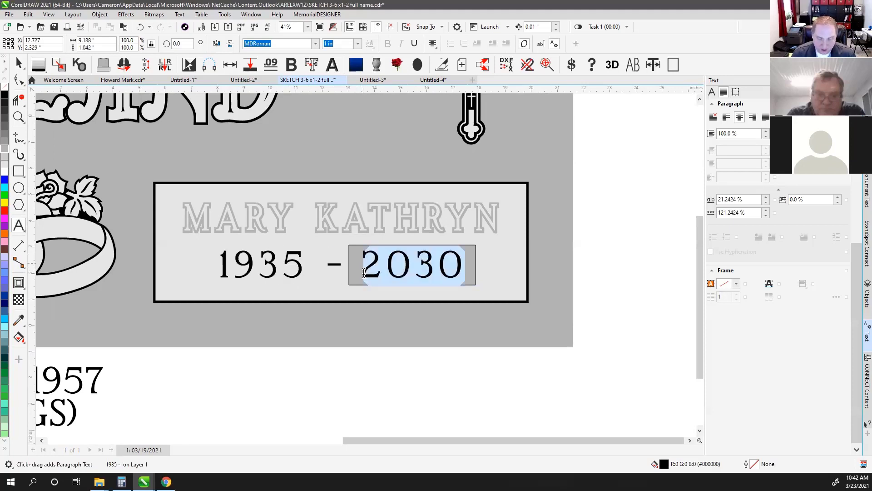
Left-align the date text and delete 2030, leaving only 1935 –
click(432, 44)
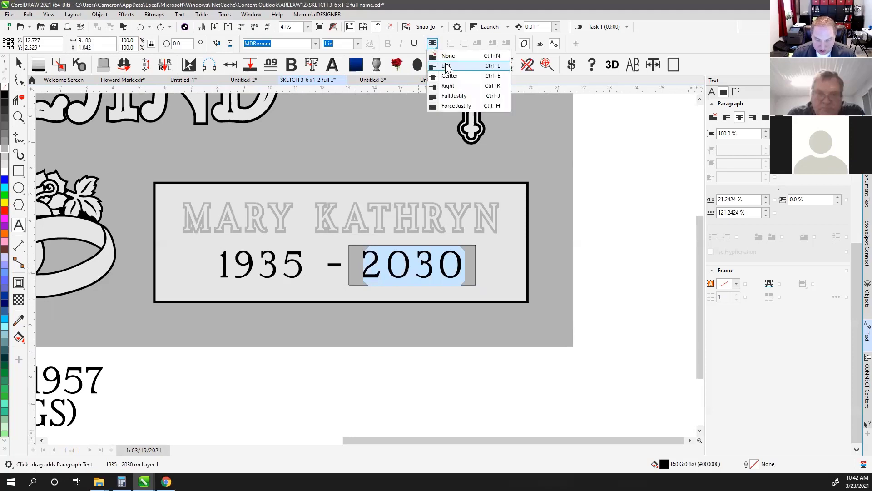
click(446, 67)
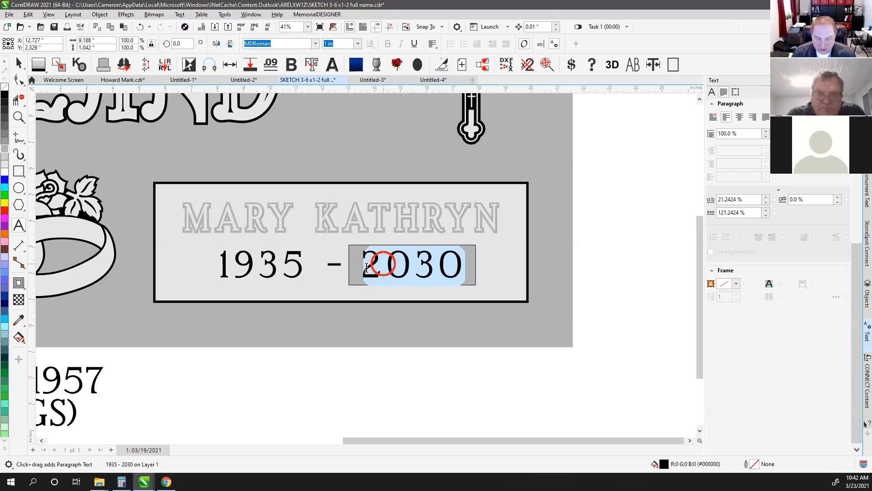
click(363, 269)
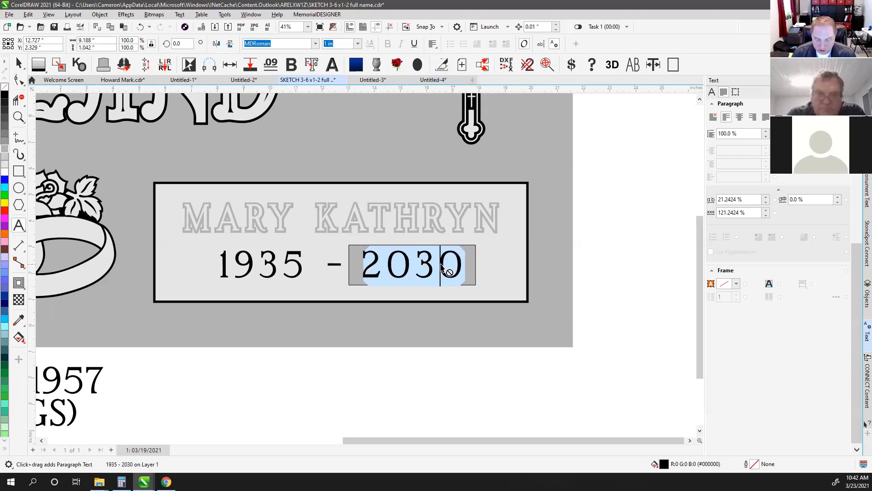
click(369, 269)
drag(364, 269, 480, 269)
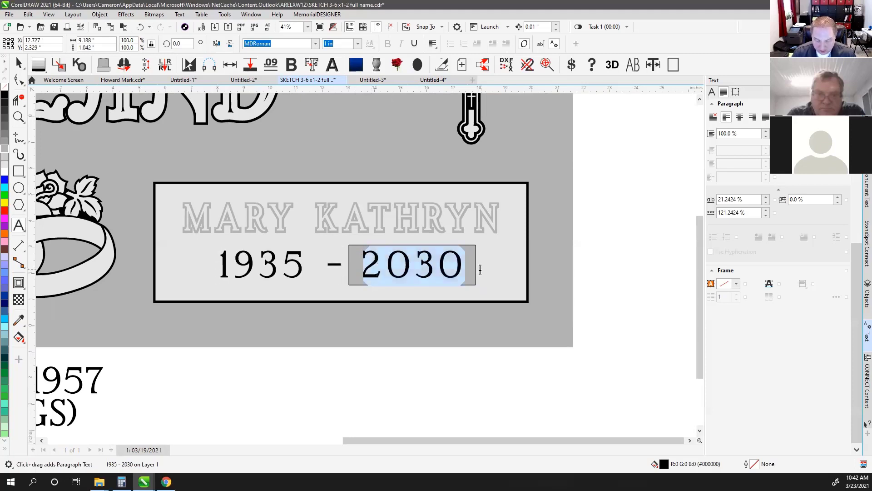
key(Delete)
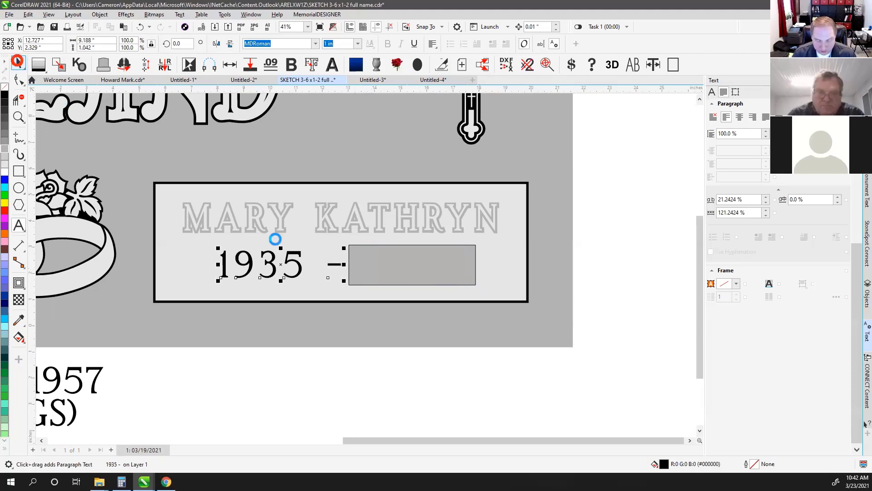
key(ctrl+space)
click(375, 358)
key(shift+F9)
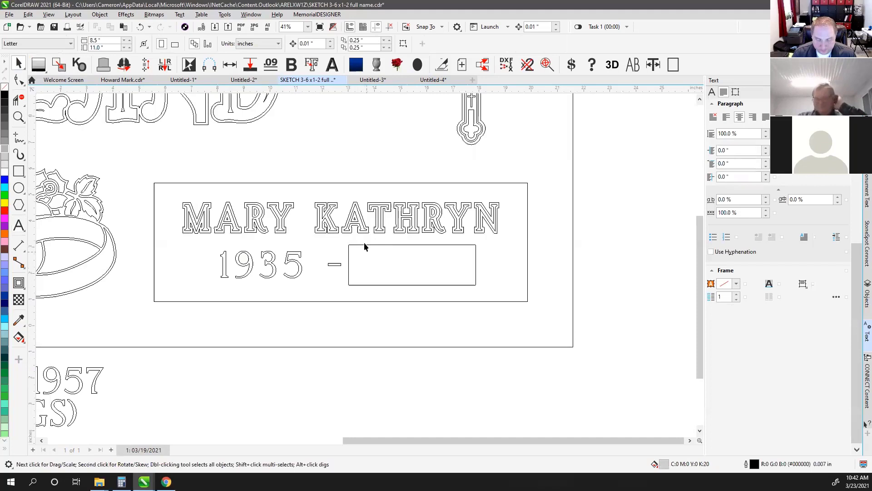
key(shift+F9)
Fill the 1935 – outline lettering with the grey palette swatch
click(370, 258)
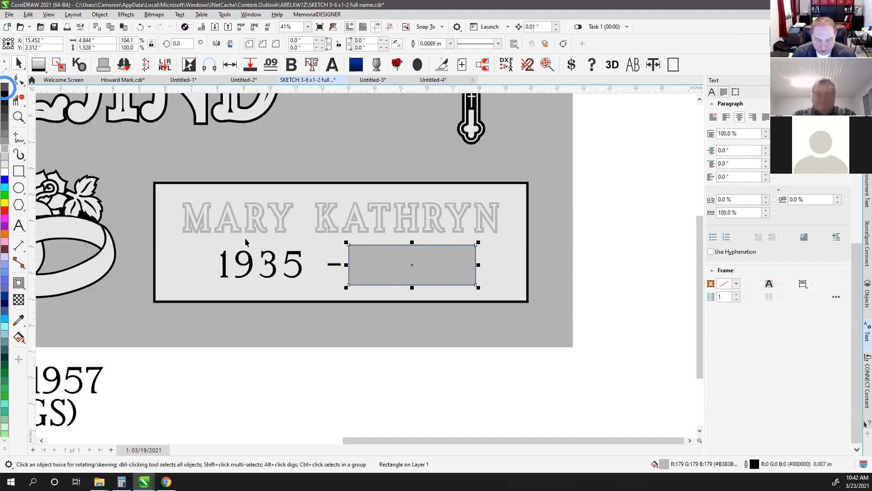
click(366, 370)
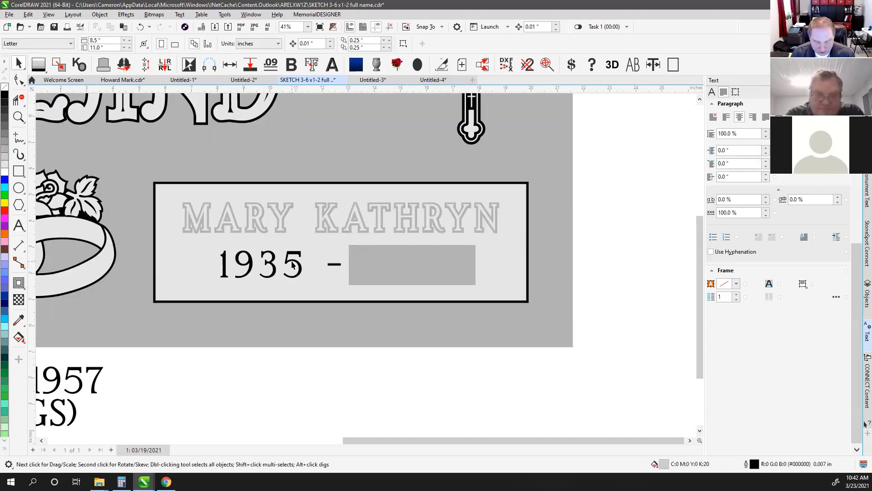
click(292, 262)
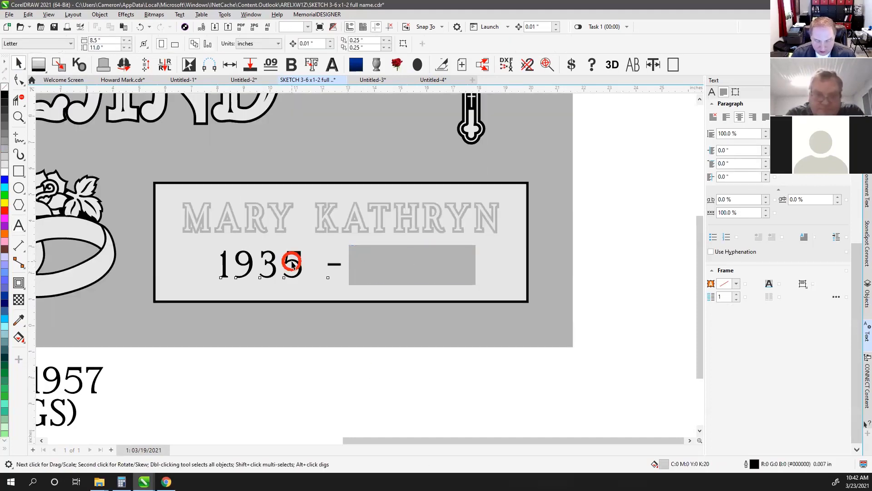
click(321, 385)
scroll(280, 248, up, 2)
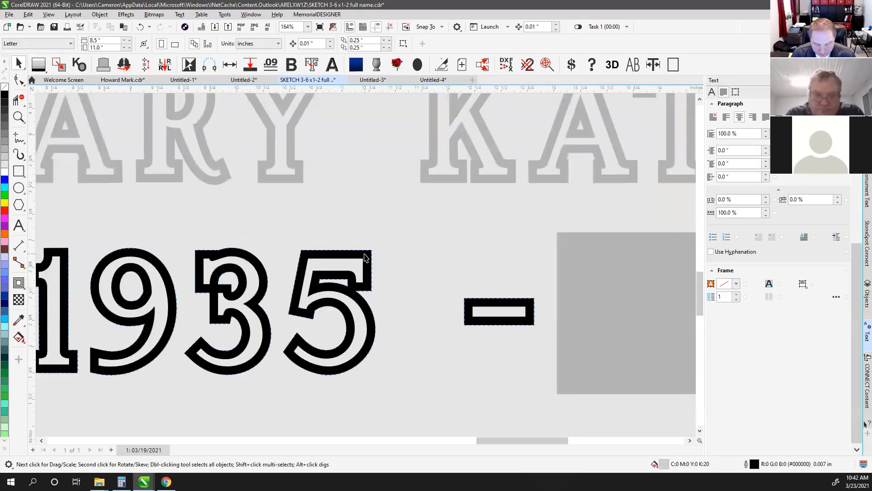
click(365, 257)
click(4, 151)
scroll(203, 248, down, 2)
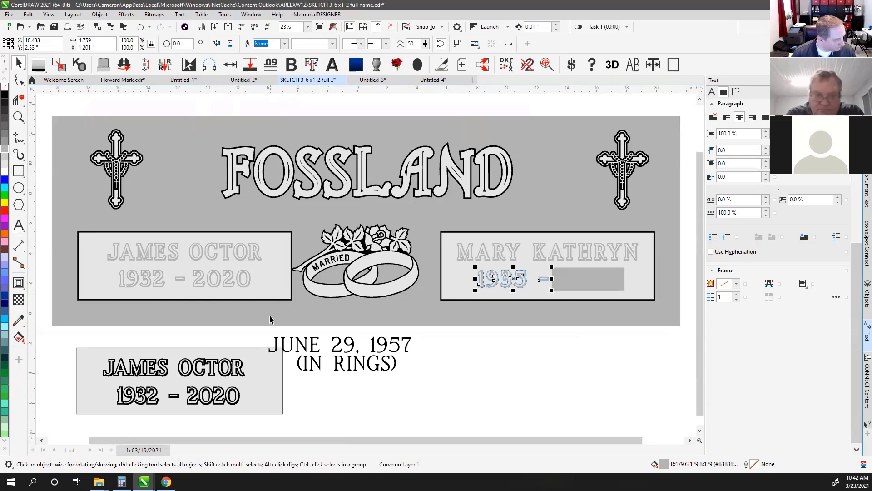
click(466, 345)
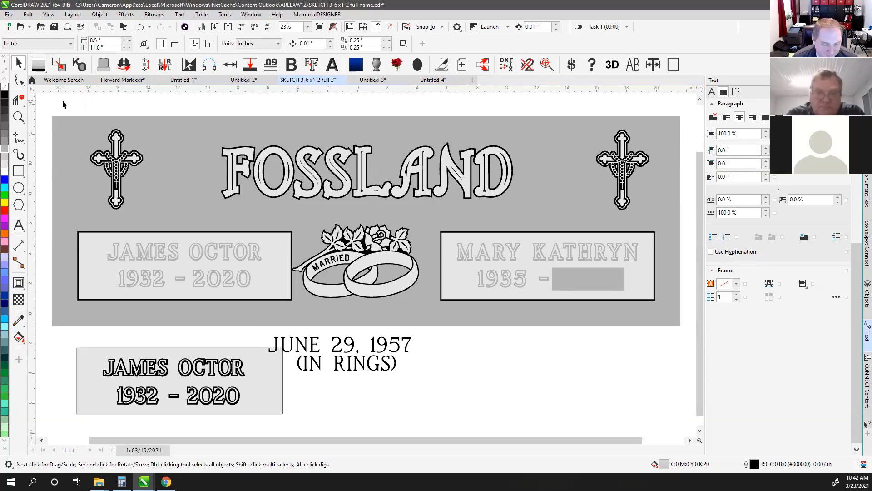
Start Save As for the drawing with the Desktop as the location
click(9, 14)
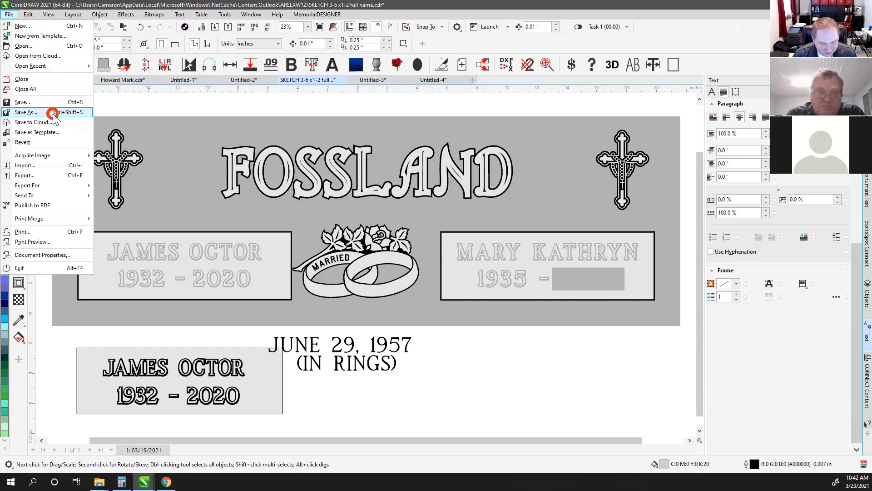
click(54, 114)
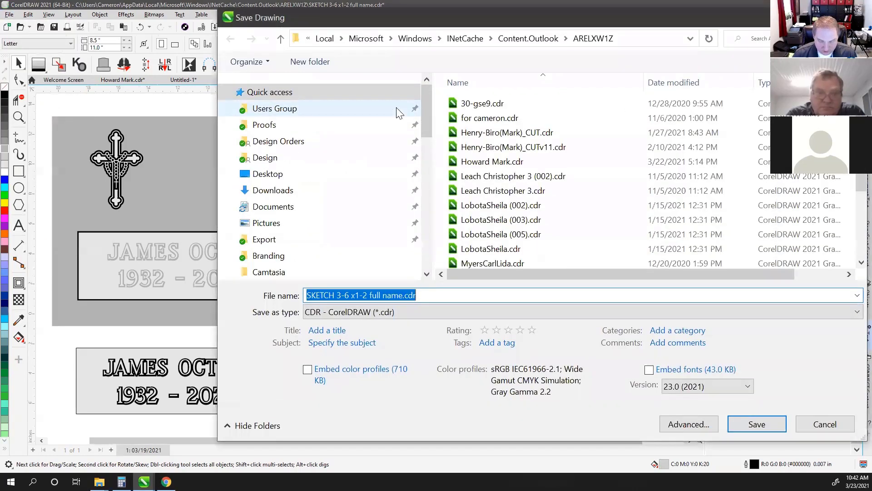
click(275, 175)
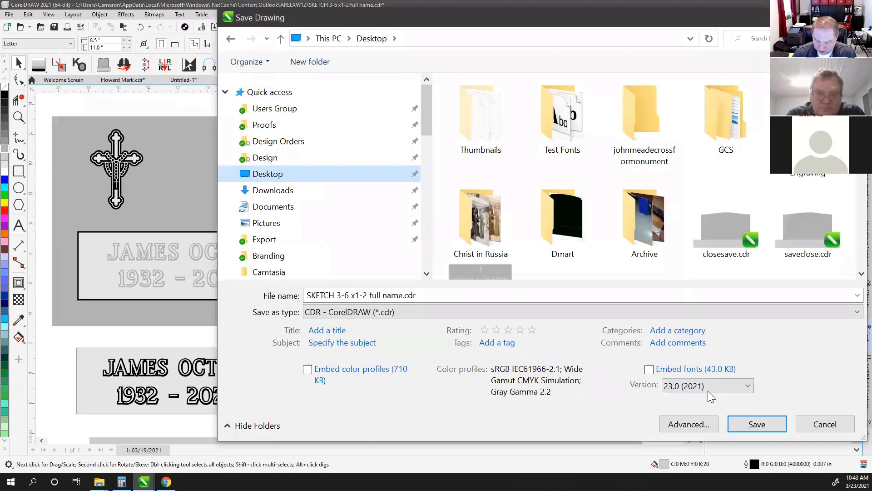
click(748, 387)
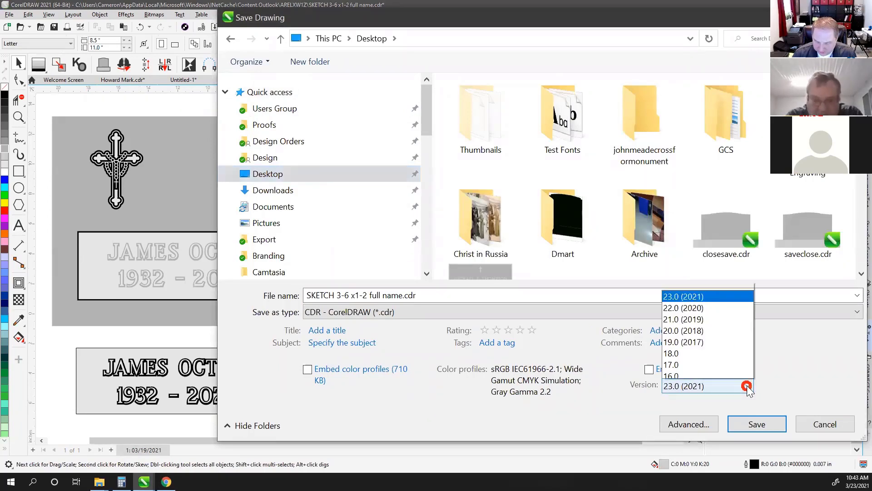
click(795, 365)
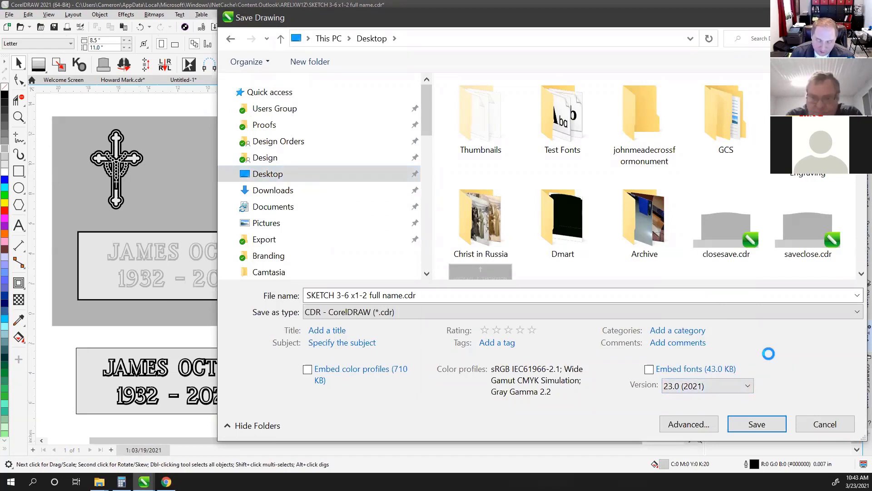
Set the file version to 19.0 (2017) and save SKETCH 3-6 x1-2 full name.cdr
drag(407, 22, 312, 24)
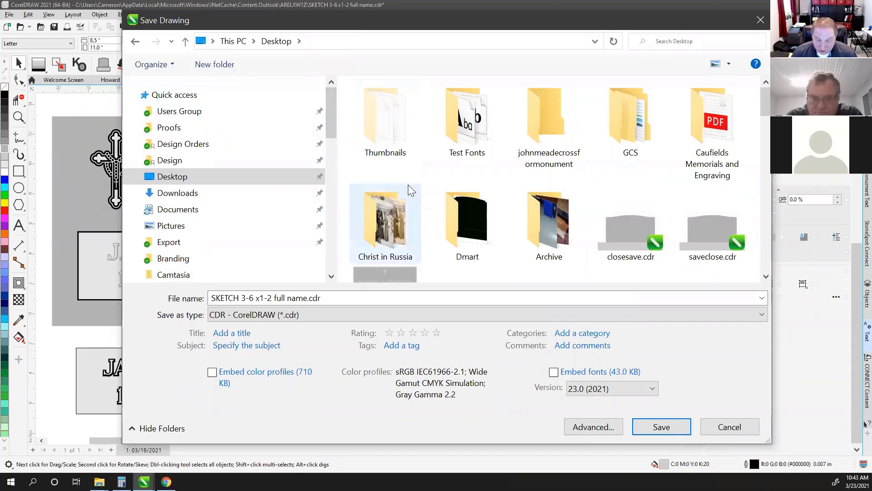
mouse_move(409, 186)
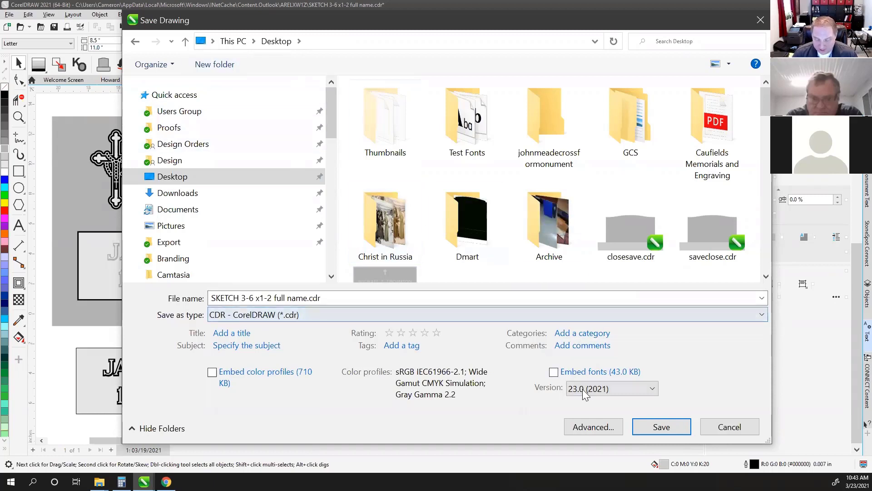
click(646, 392)
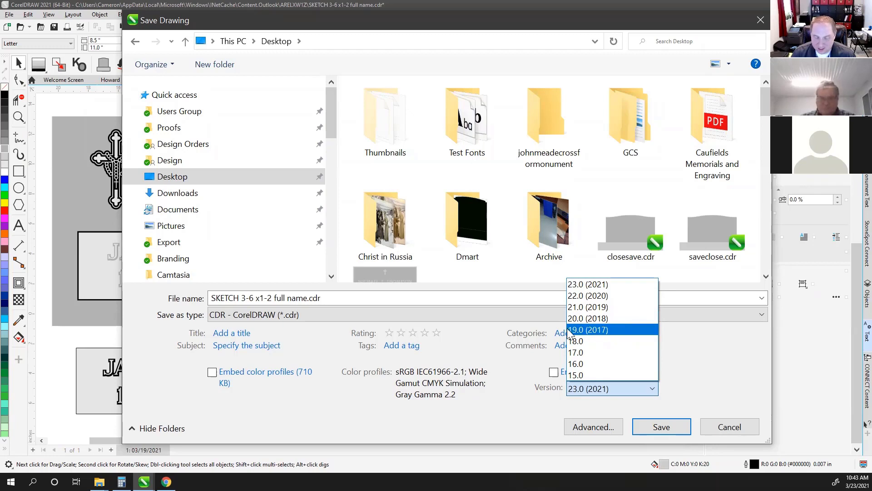
click(585, 331)
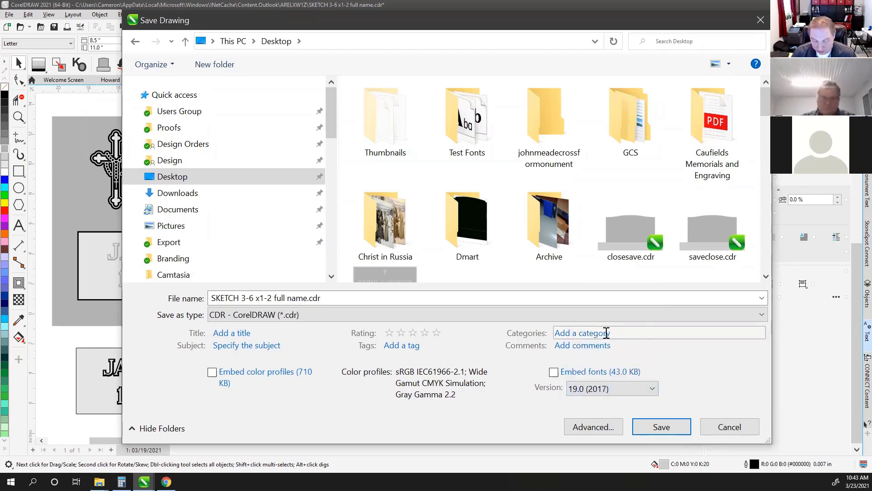
click(663, 427)
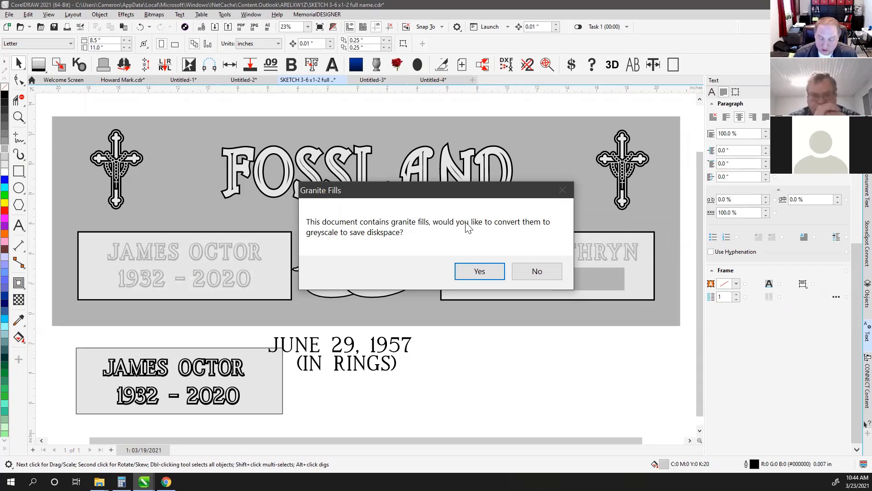
Decline greyscale conversion so the granite fills stay in full colour
click(538, 272)
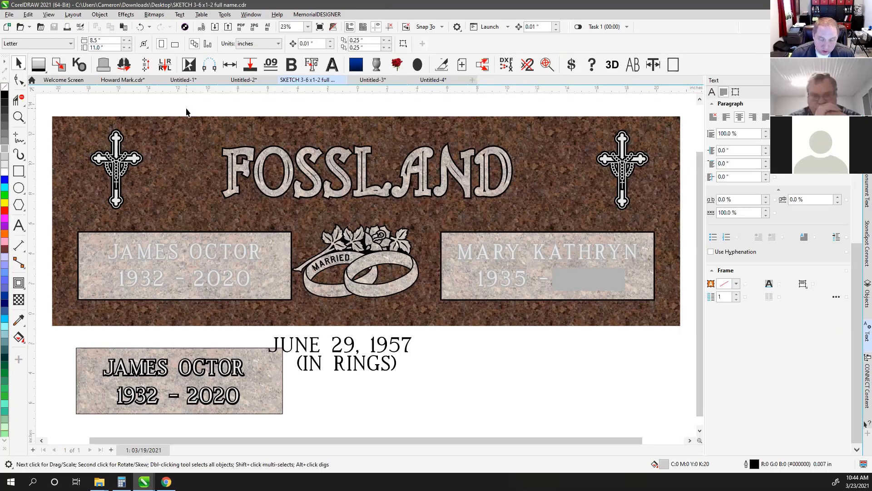
Bring up the Open Drawing dialog
click(22, 28)
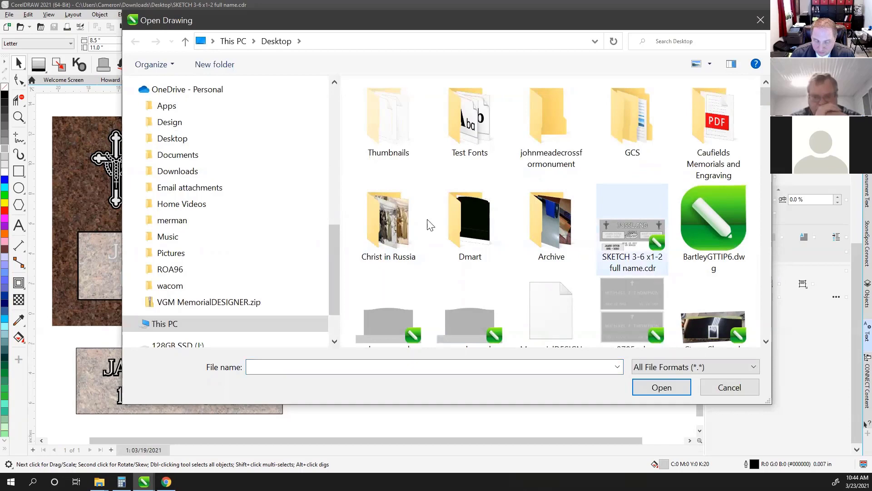
Cancel the Open Drawing dialog, show the Favorite and Granite Fills library, and select the stone's granite background
click(729, 387)
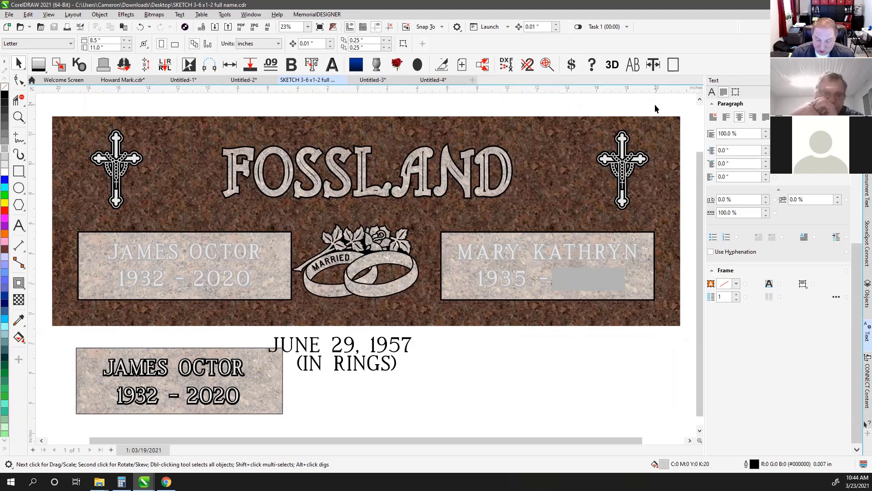
key(ctrl+l)
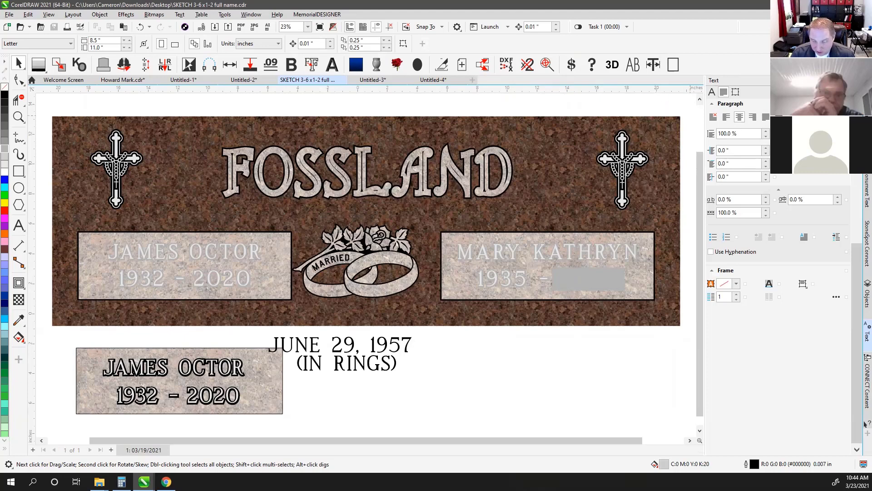
click(868, 119)
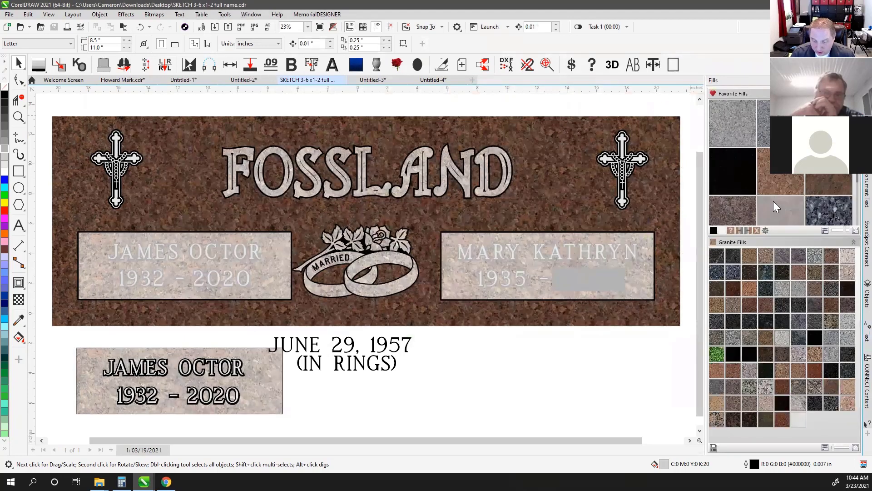
click(565, 166)
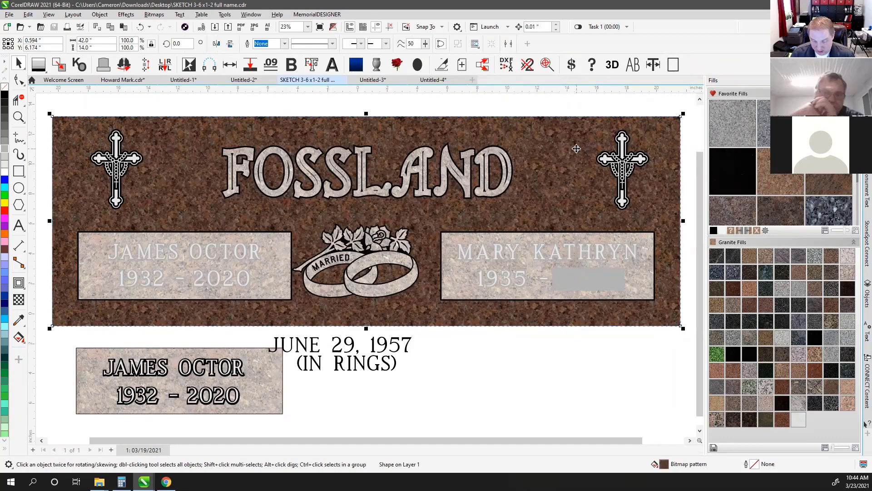
Identify the stone's fill as Dakota Mahogany (Polish) and apply Dakota Mahogany HD granite
click(730, 230)
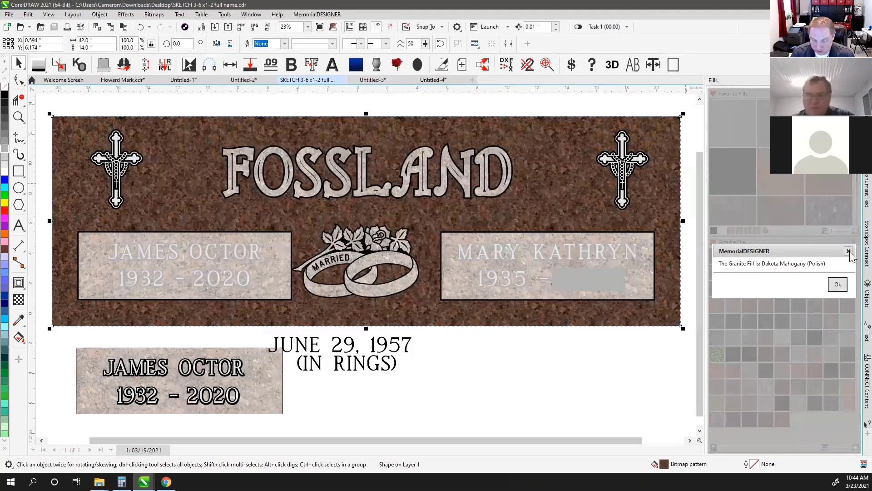
click(848, 252)
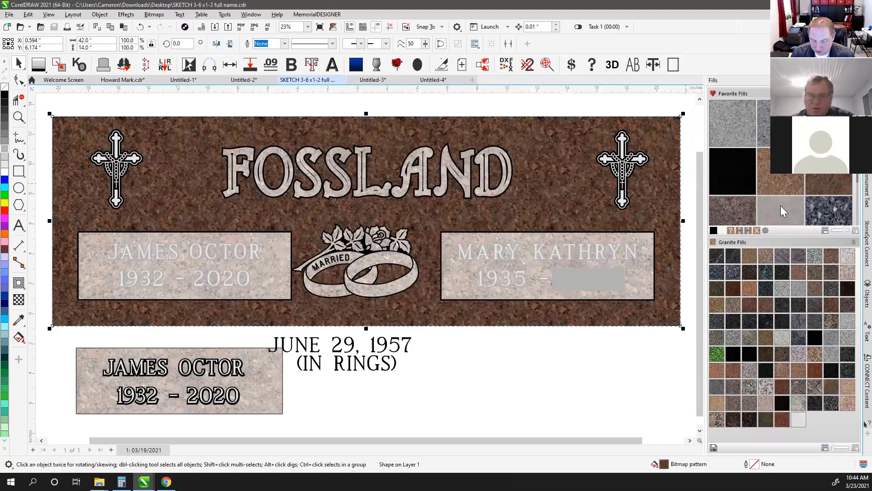
click(780, 210)
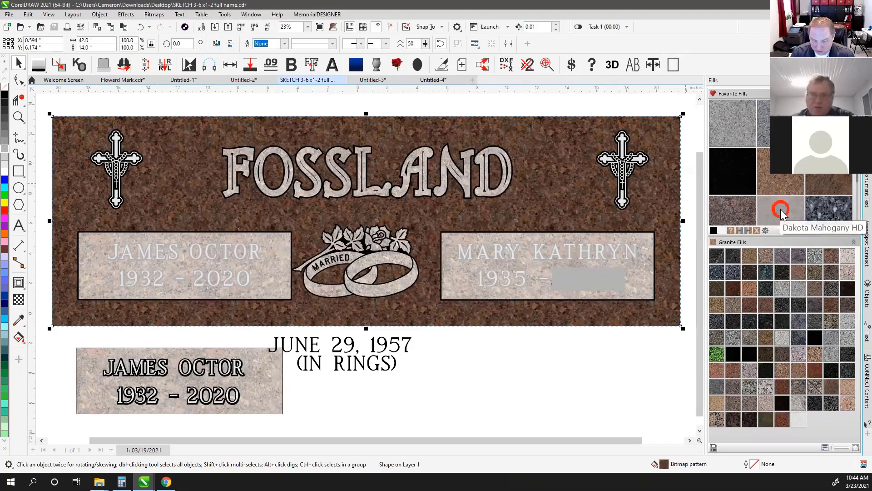
click(591, 113)
click(670, 170)
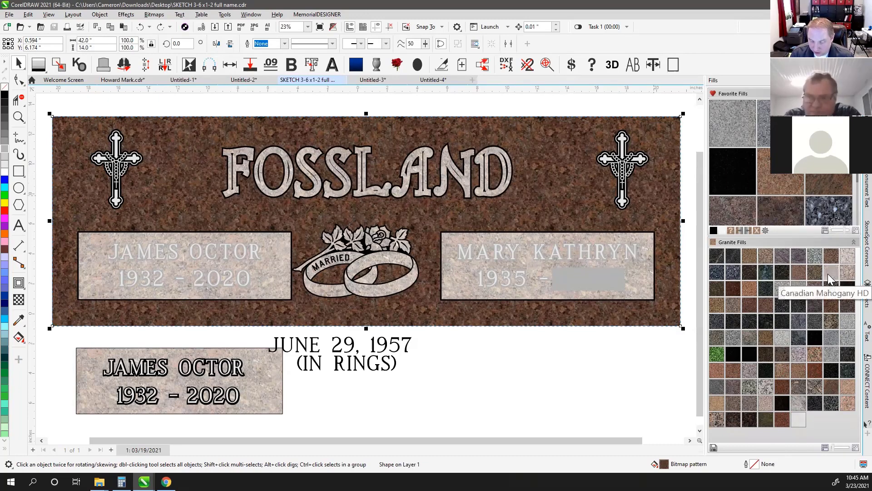
Enlarge the Granite Fills swatches and scroll down through the library
drag(836, 447, 847, 449)
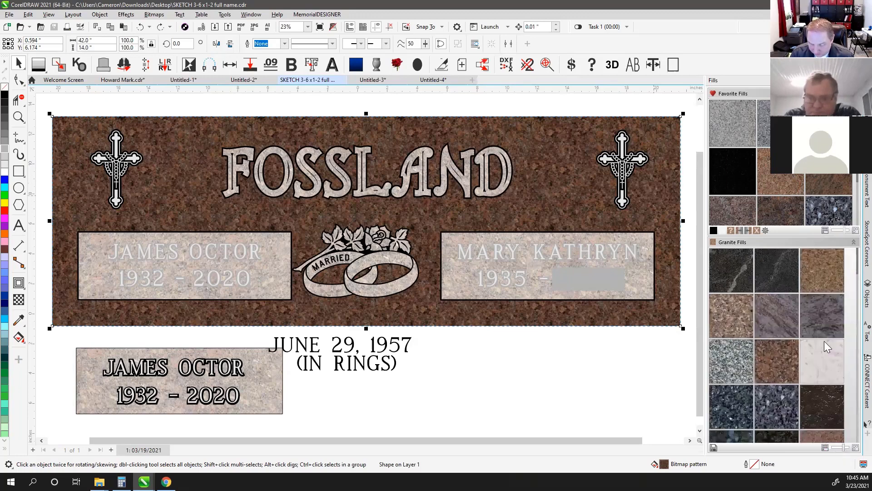
scroll(824, 341, down, 3)
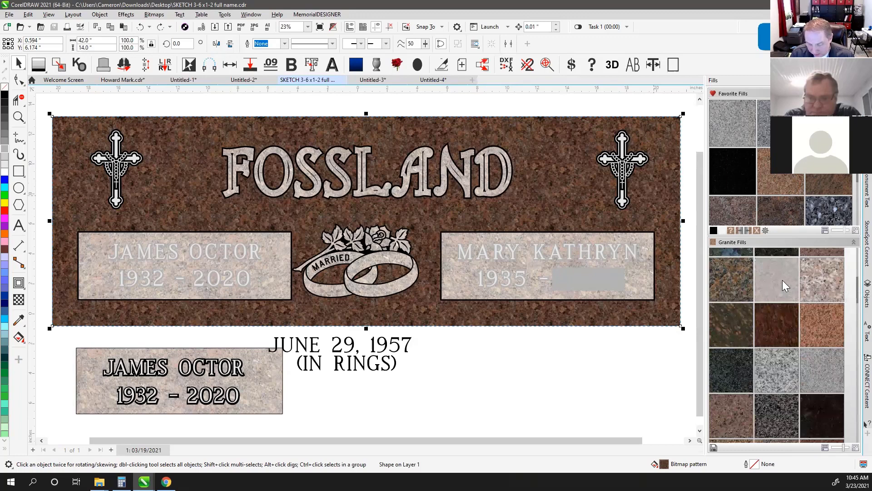
scroll(788, 310, down, 2)
scroll(788, 310, down, 2)
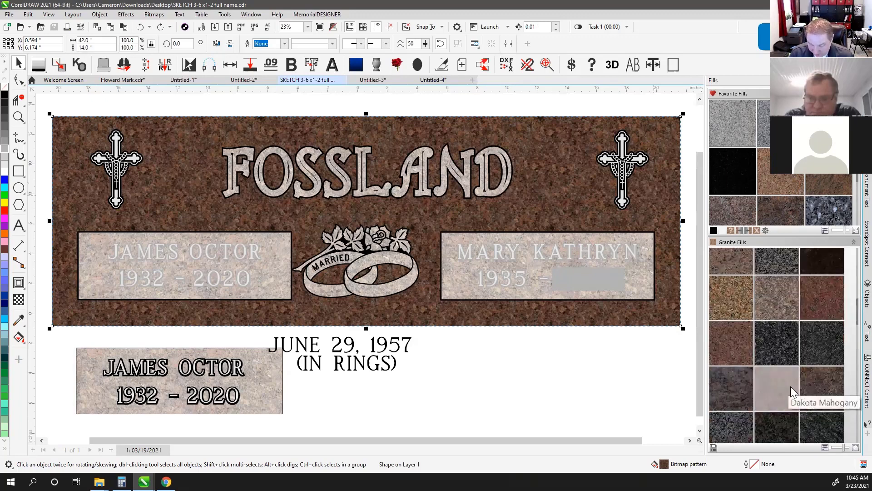
click(650, 104)
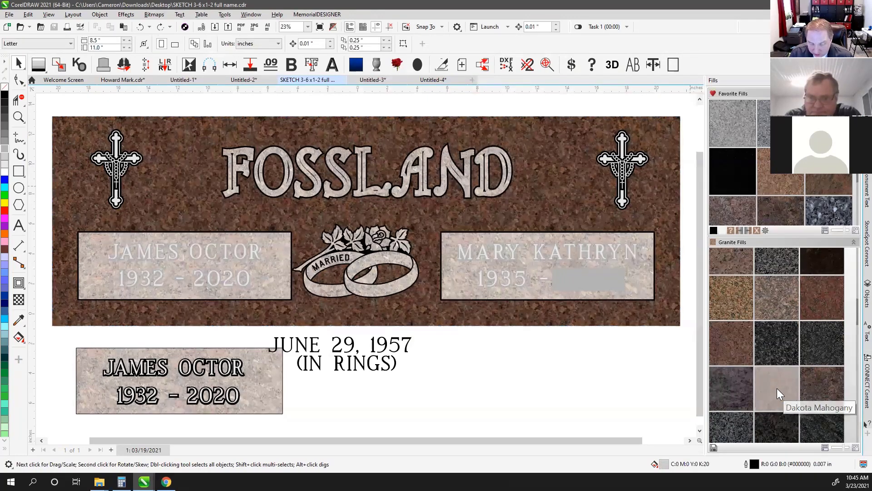
drag(511, 287, 511, 286)
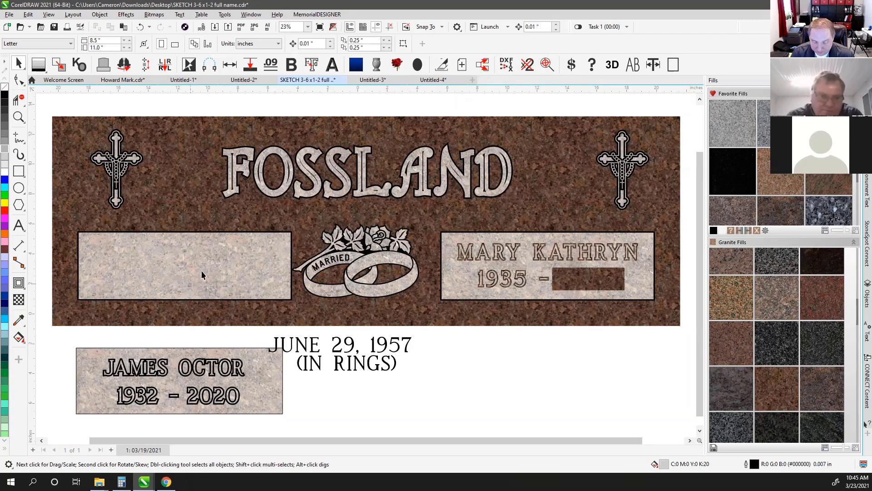
click(205, 253)
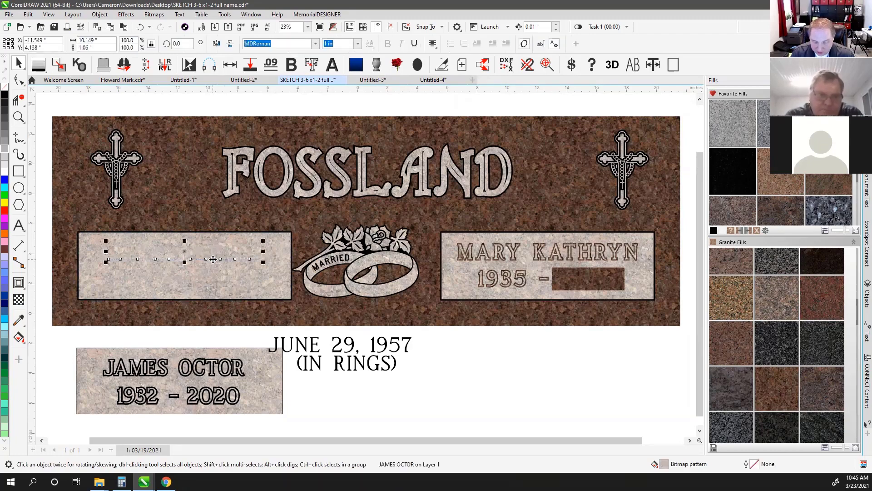
click(187, 102)
key(shift+F9)
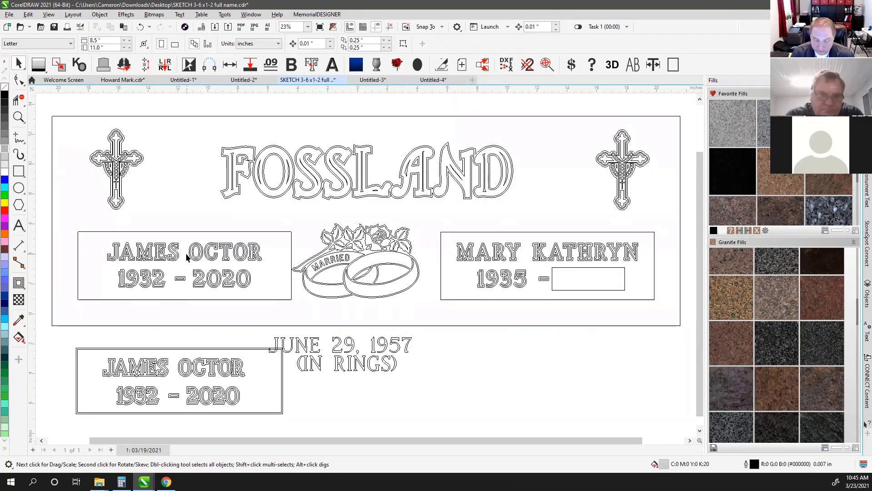
scroll(187, 257, up, 6)
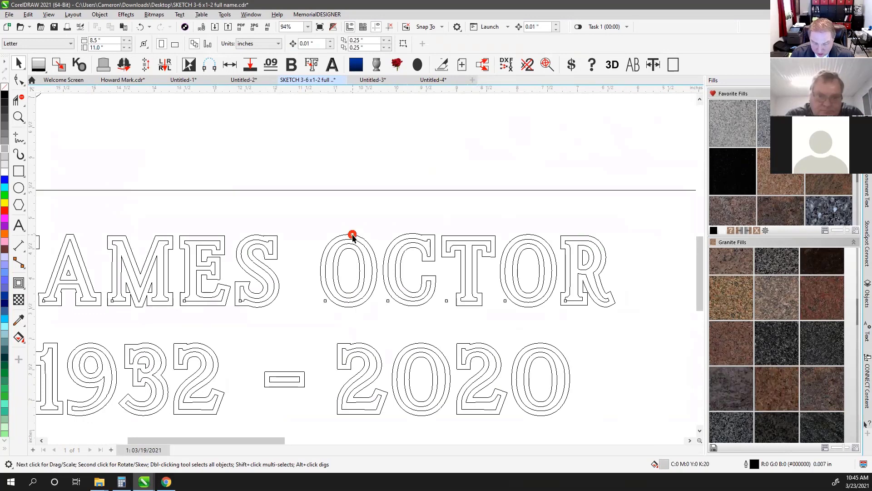
click(353, 236)
key(shift+F9)
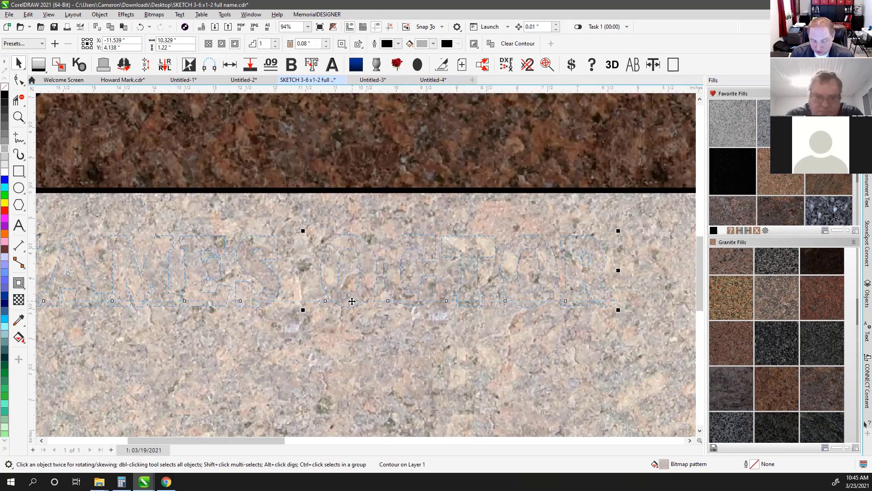
click(350, 226)
click(344, 236)
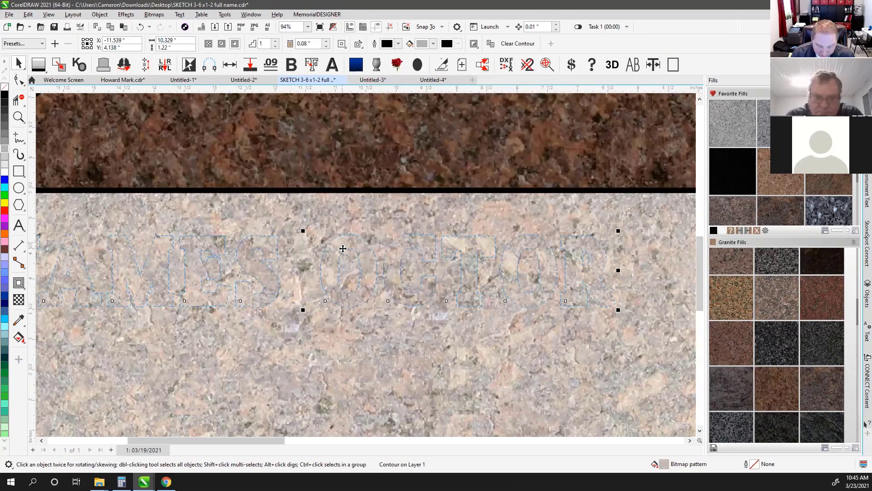
scroll(355, 224, down, 4)
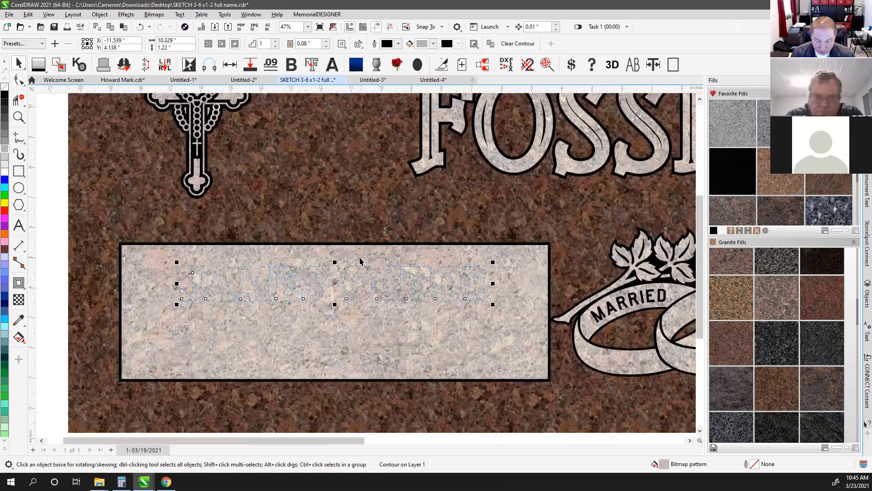
click(99, 14)
click(154, 228)
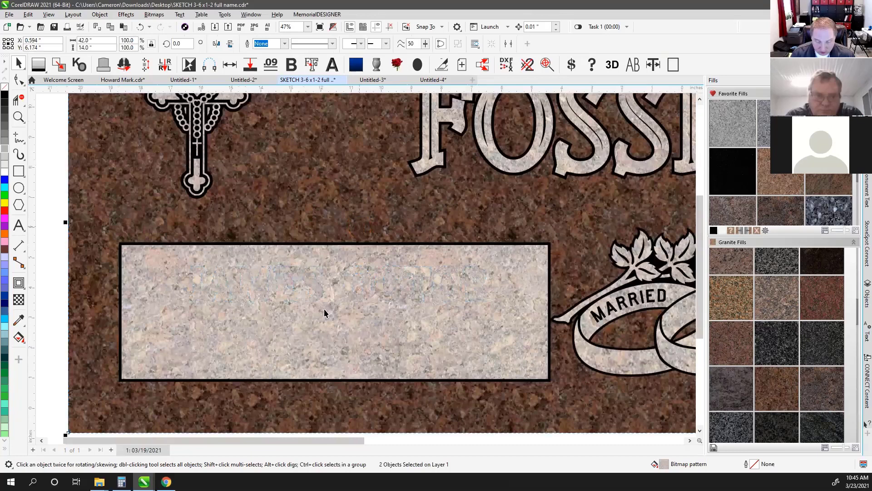
key(shift+F9)
click(286, 322)
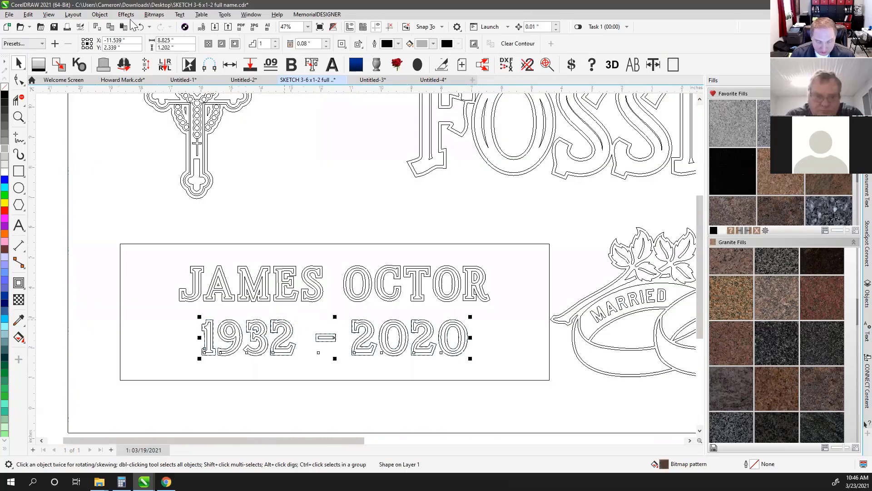
click(99, 14)
click(162, 229)
click(331, 263)
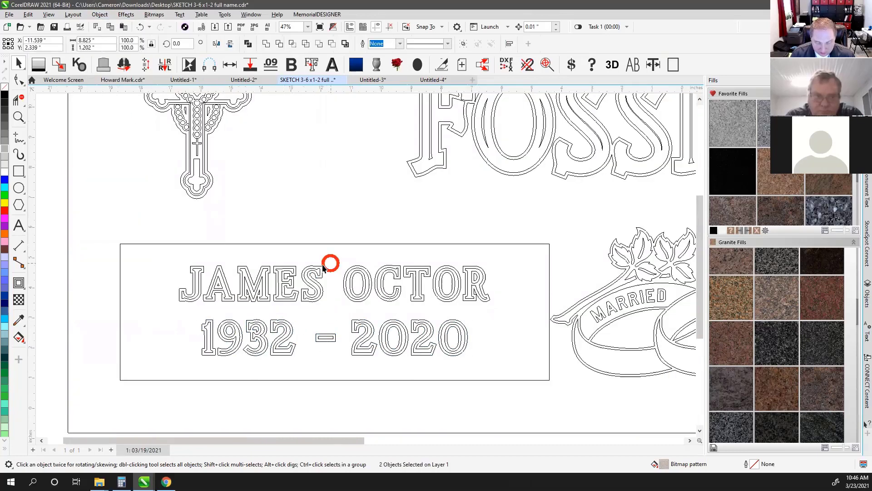
click(318, 268)
key(shift+F9)
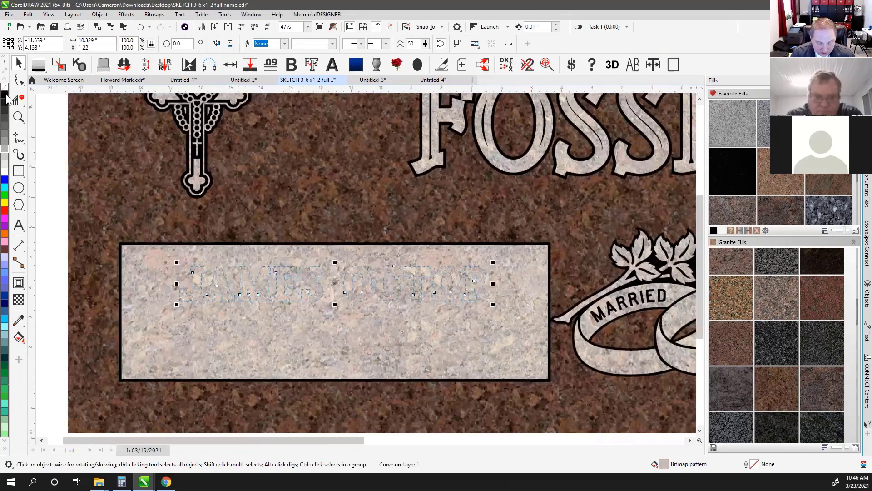
click(5, 94)
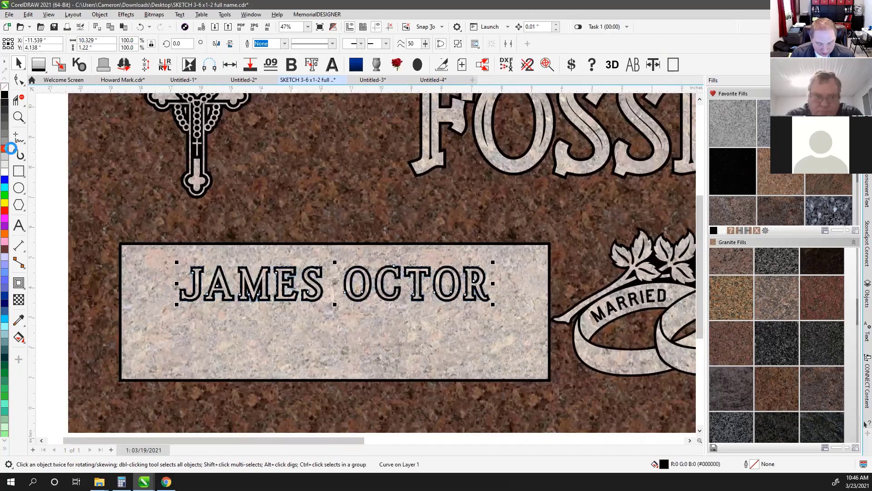
click(5, 151)
key(shift+F9)
click(279, 321)
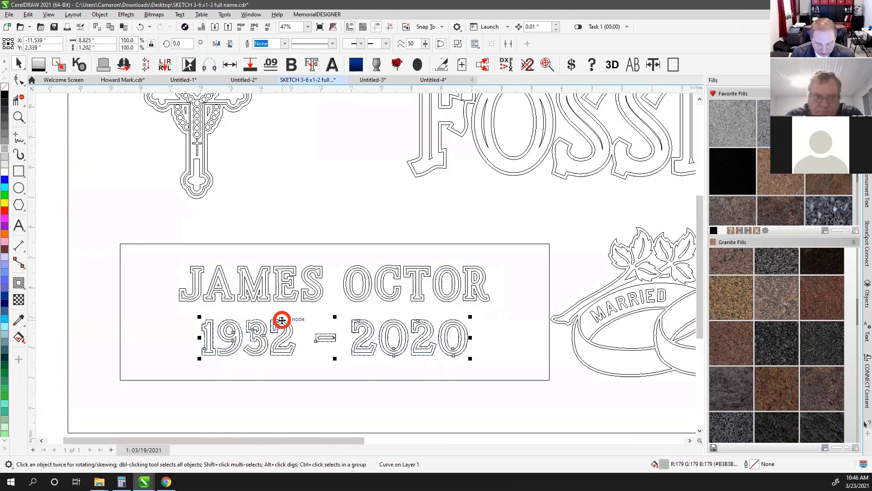
click(3, 150)
key(shift+F9)
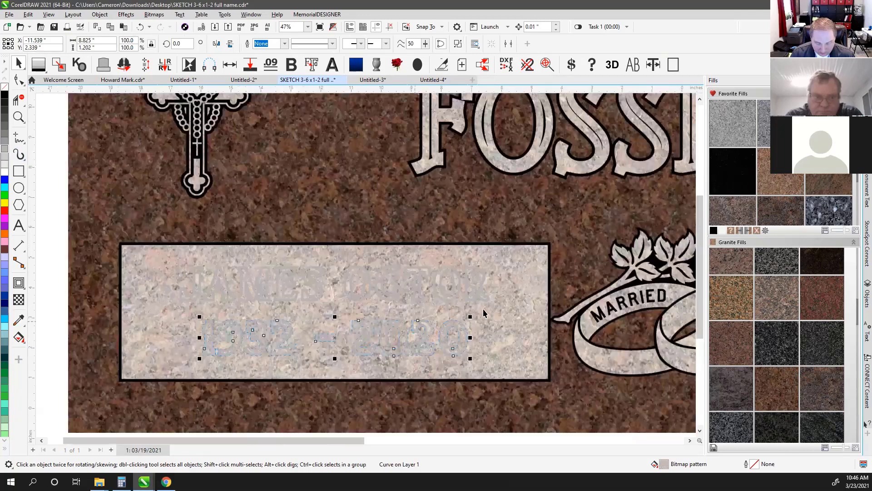
Turn the grey lettering into brown granite and fit the whole headstone in view
scroll(489, 302, down, 1)
click(588, 339)
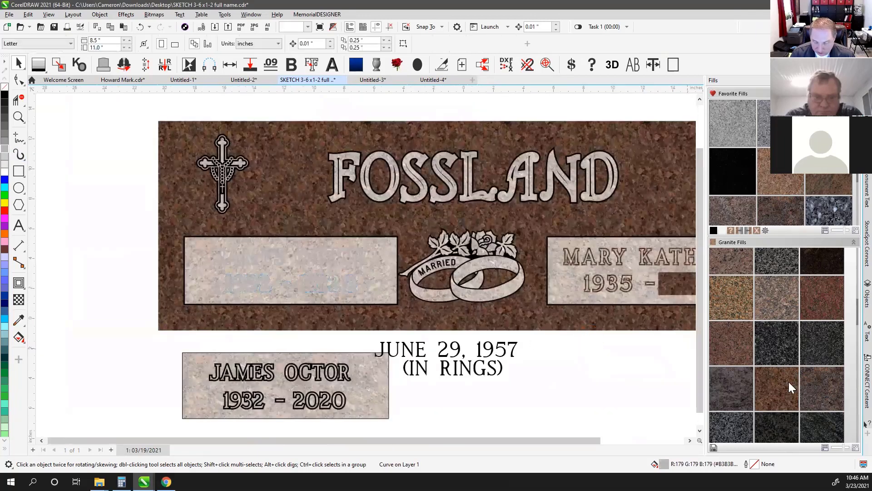
click(779, 385)
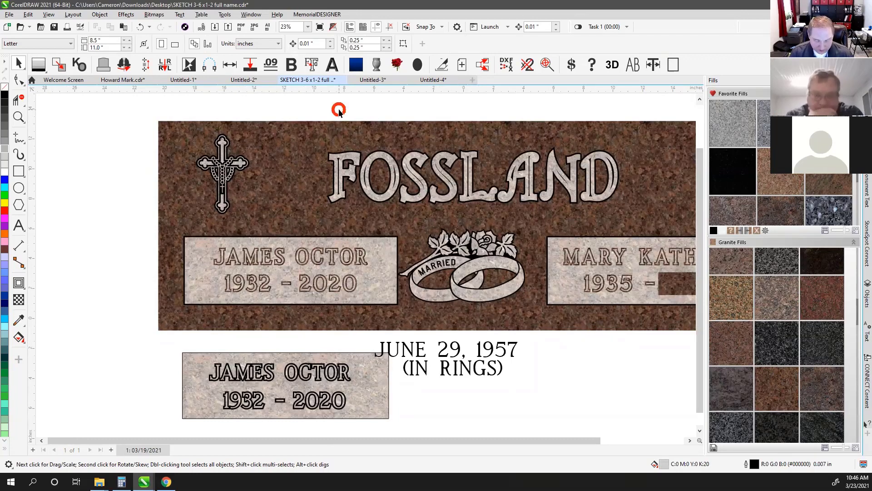
key(F4)
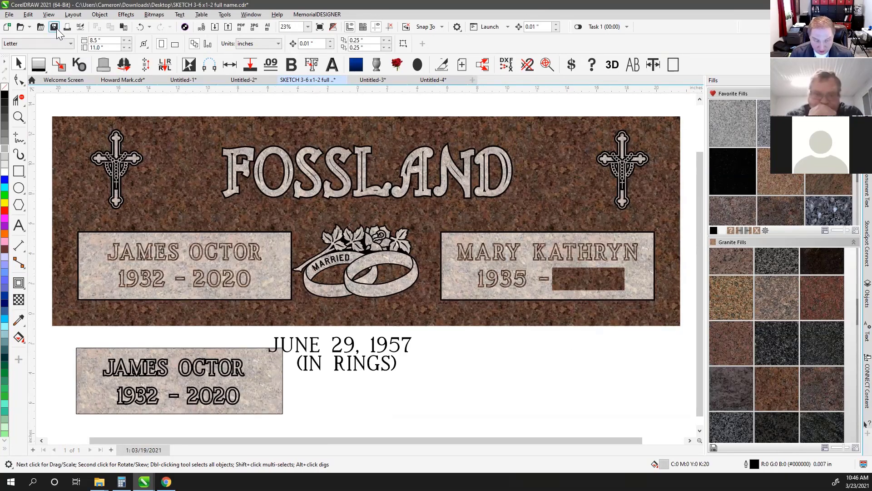
Save as version 19.0 (2017), replace the existing file, and accept greyscale granite conversion
click(10, 15)
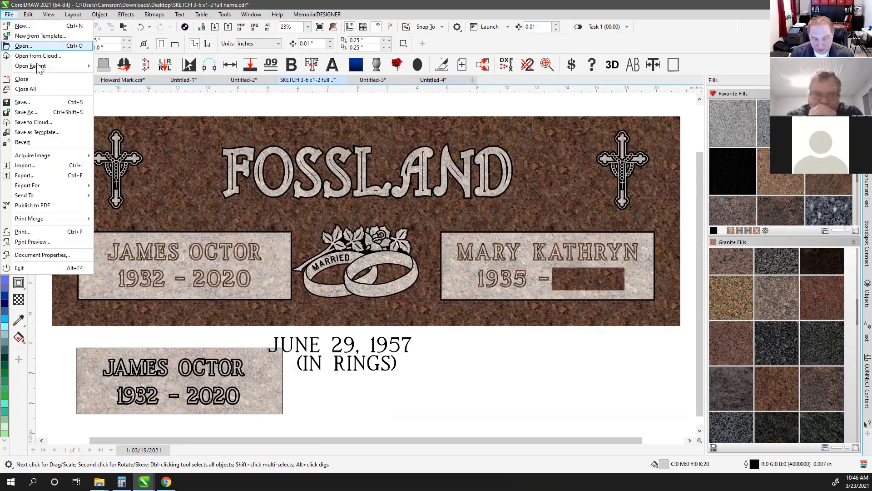
click(171, 96)
click(55, 27)
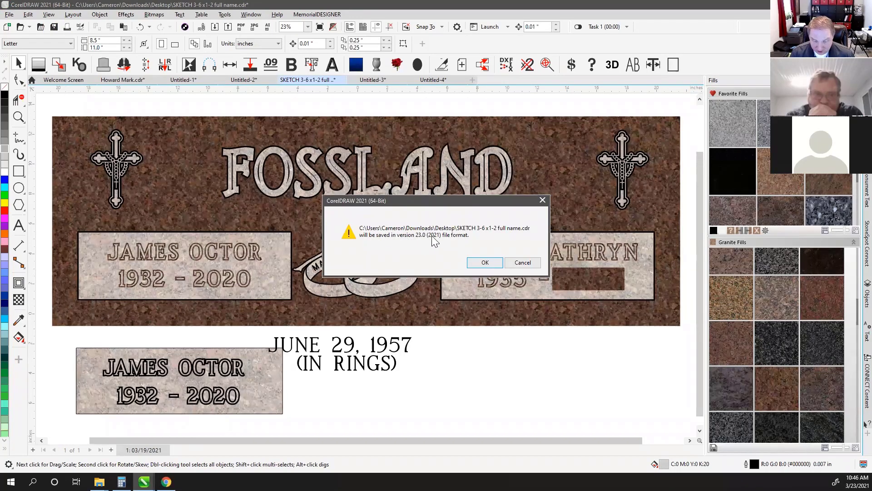
click(522, 263)
click(11, 15)
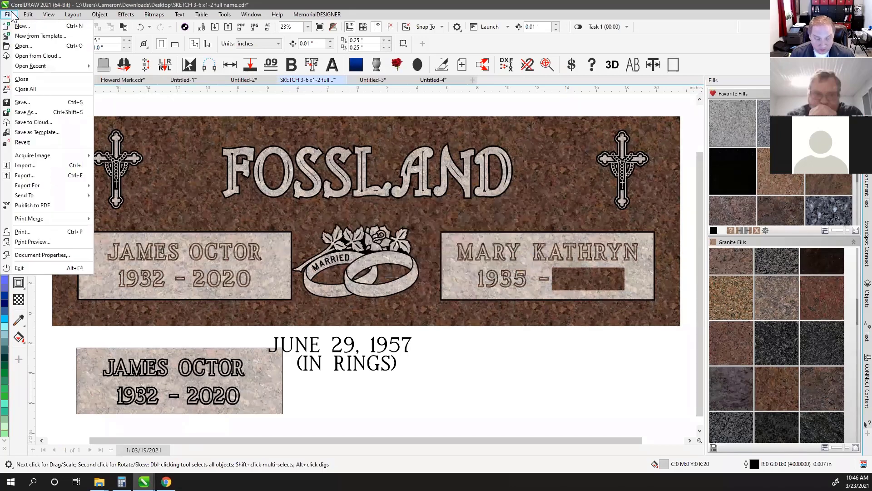
click(45, 113)
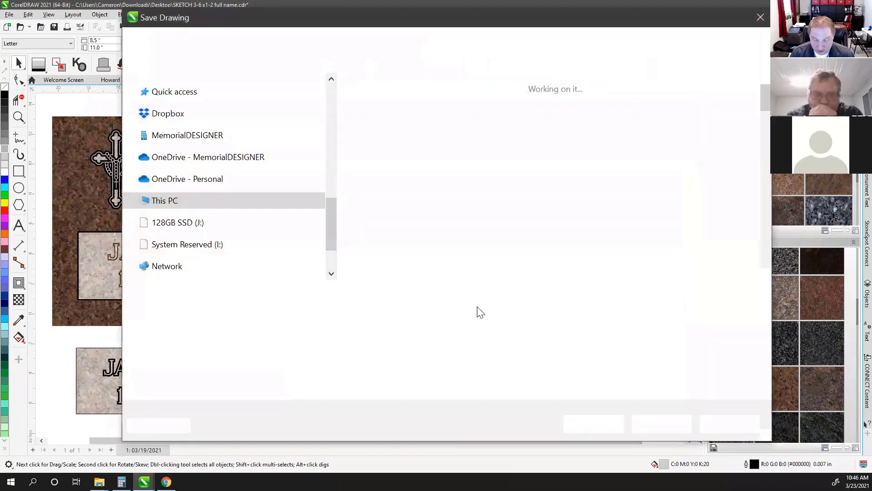
click(627, 386)
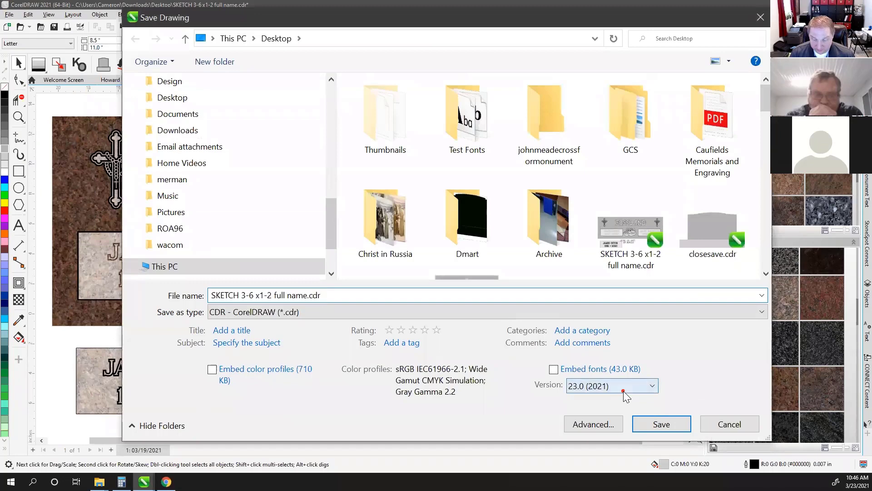
click(595, 328)
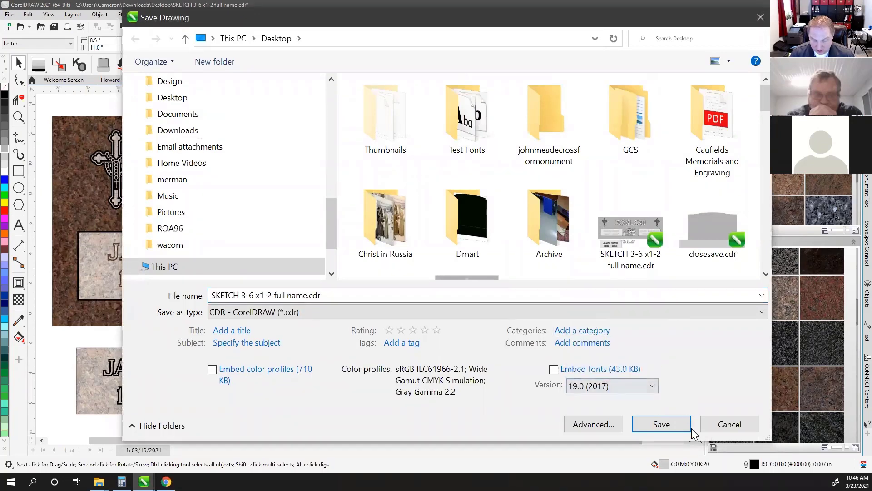
click(663, 423)
click(462, 243)
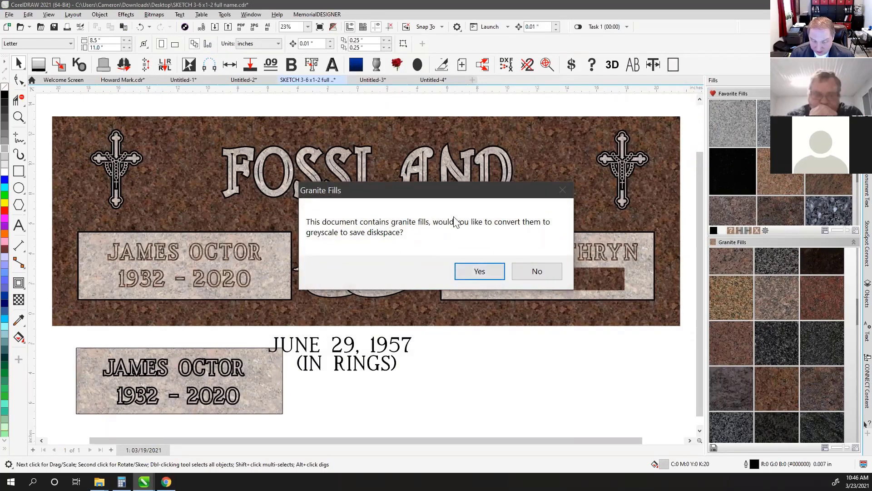
click(480, 271)
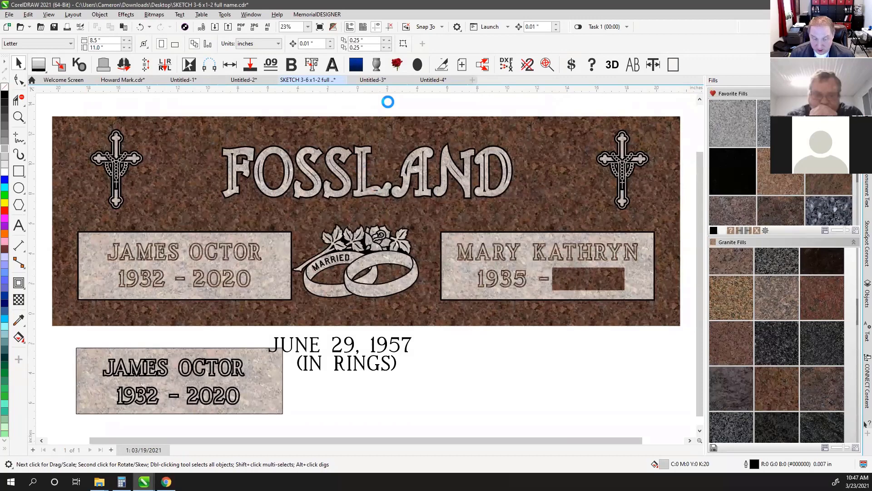
key(ctrl+s)
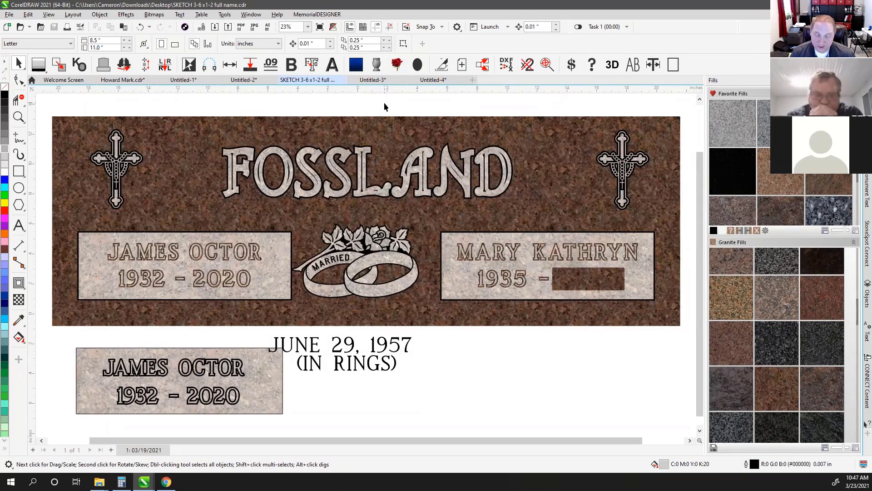
Uncheck 'Prompt to remove granite fills on save' in the granite fill settings
click(765, 230)
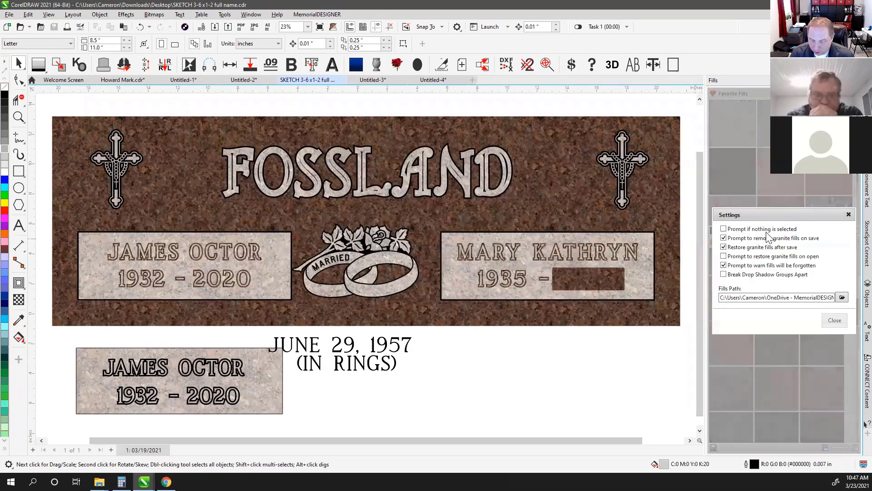
click(731, 238)
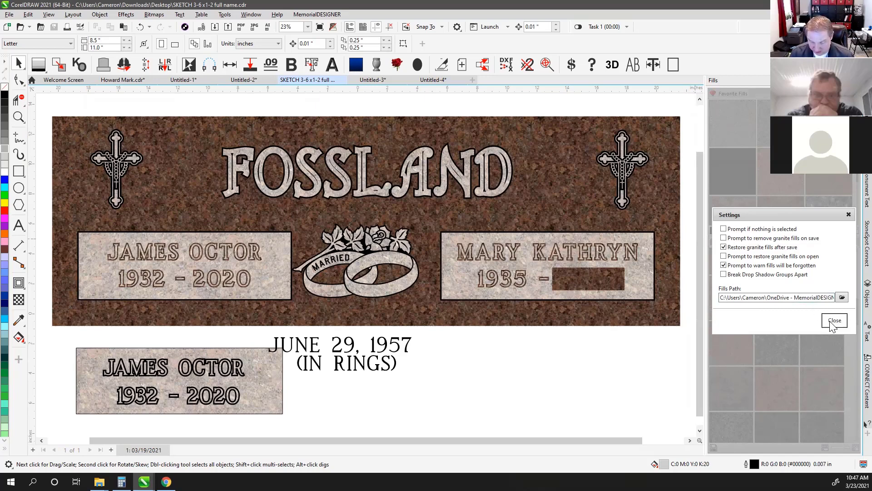
click(834, 320)
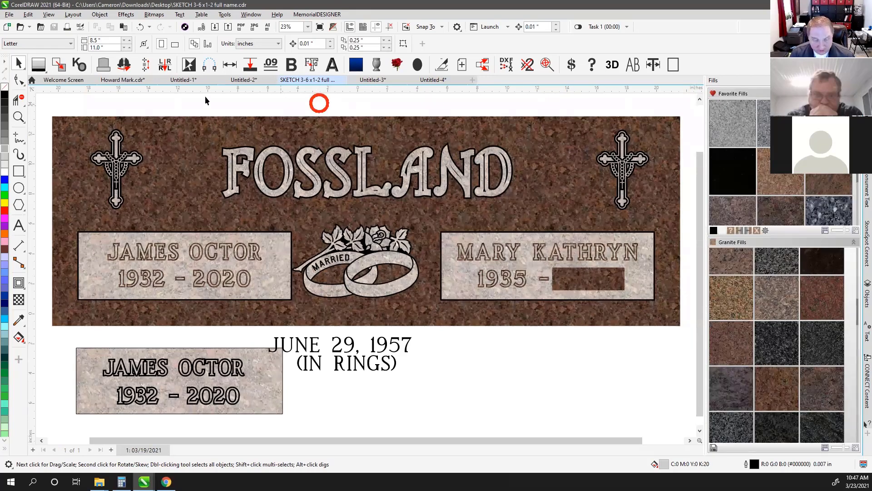
Close the drawing, reopen SKETCH 3-6 x1-2 full name.cdr to check its granite fills, then close it
click(342, 81)
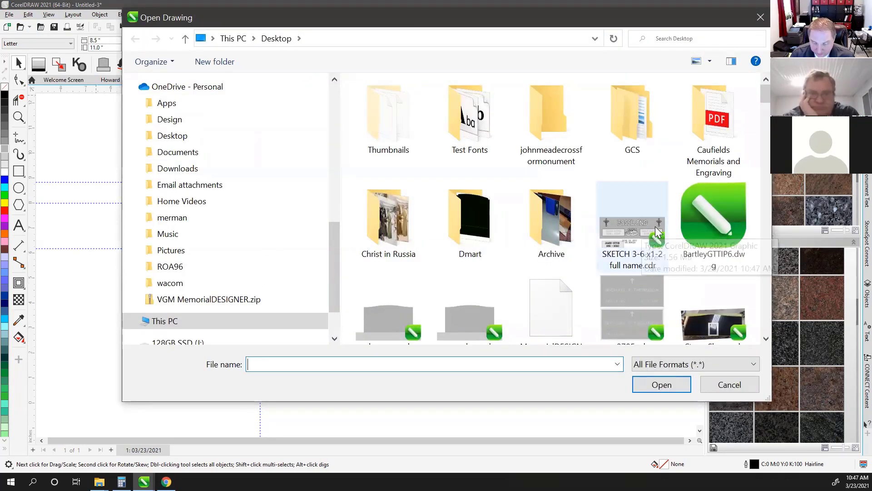
click(644, 232)
click(662, 414)
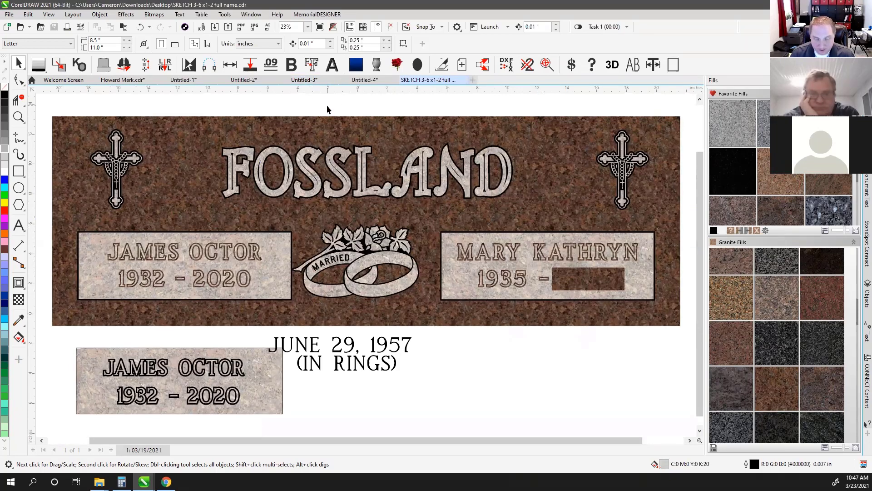
click(463, 80)
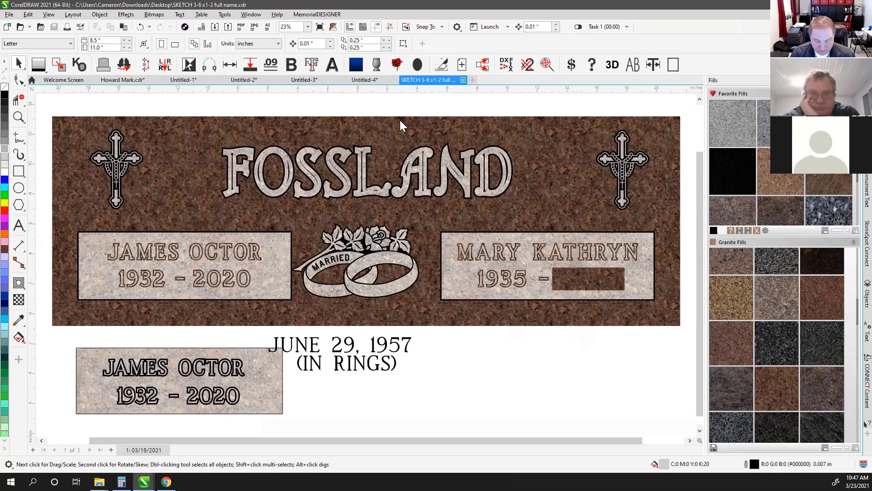
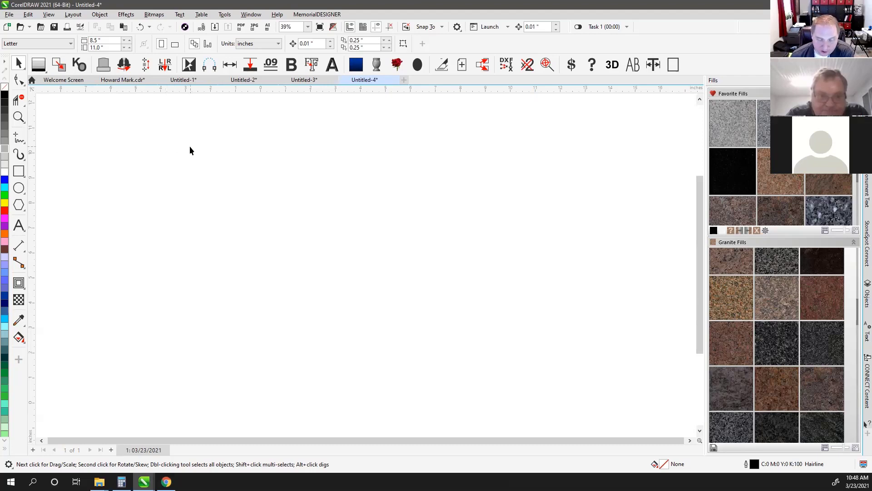
Clear the recently opened files history from the Open button's recent files list
click(23, 27)
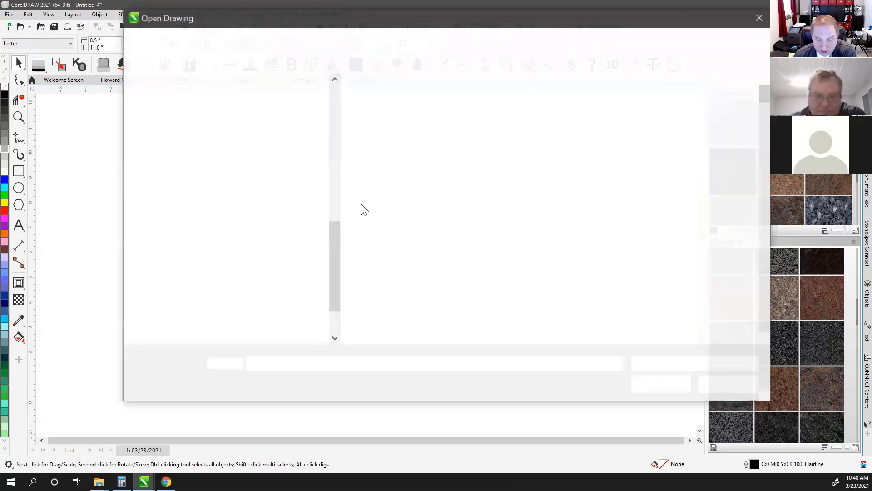
click(761, 18)
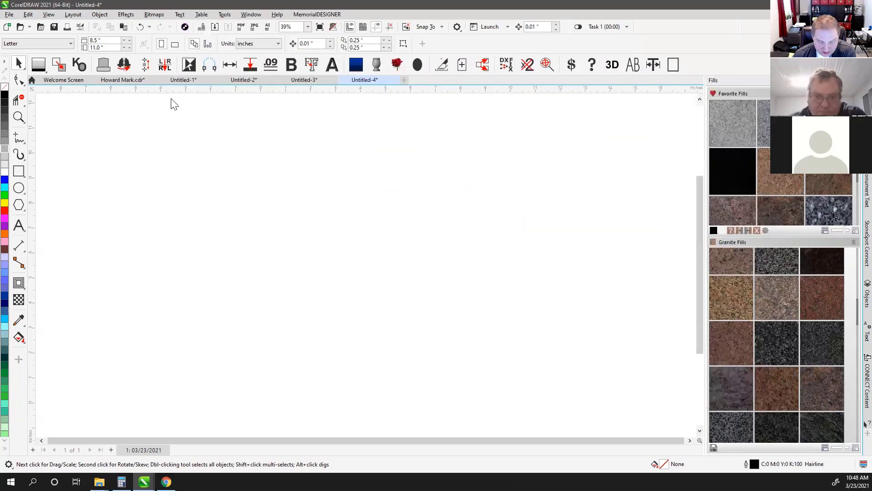
click(30, 28)
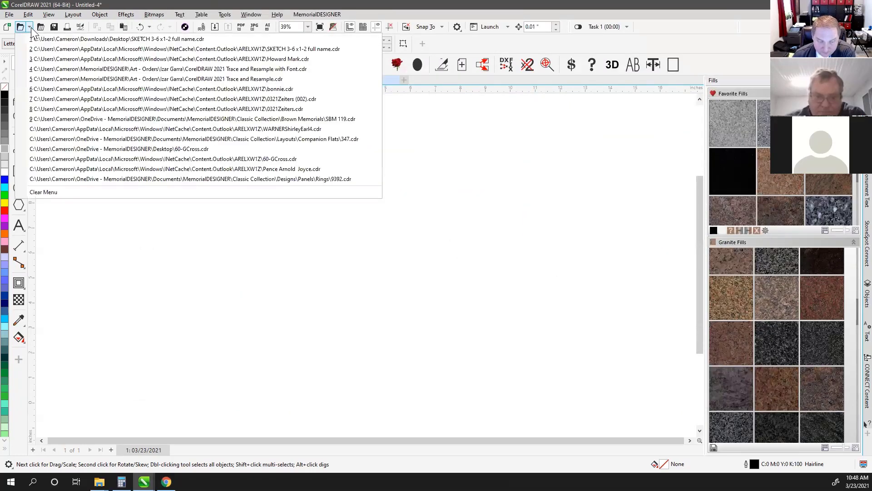
click(31, 30)
click(31, 30)
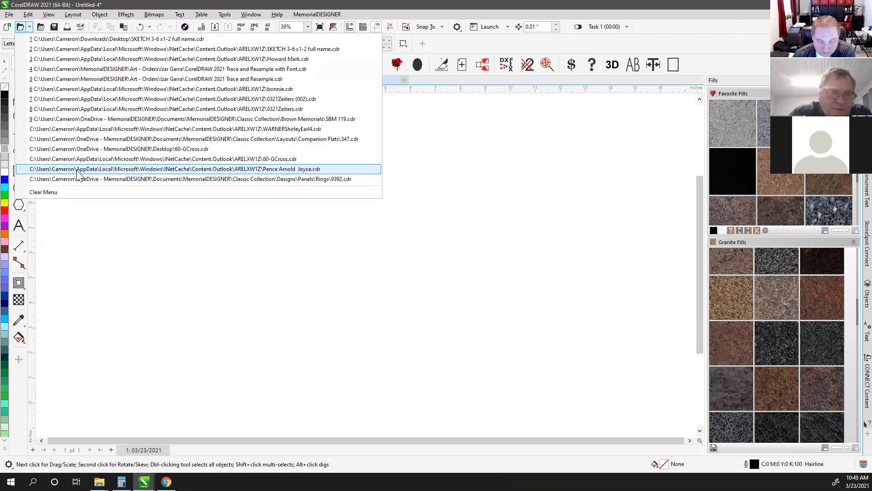
click(53, 192)
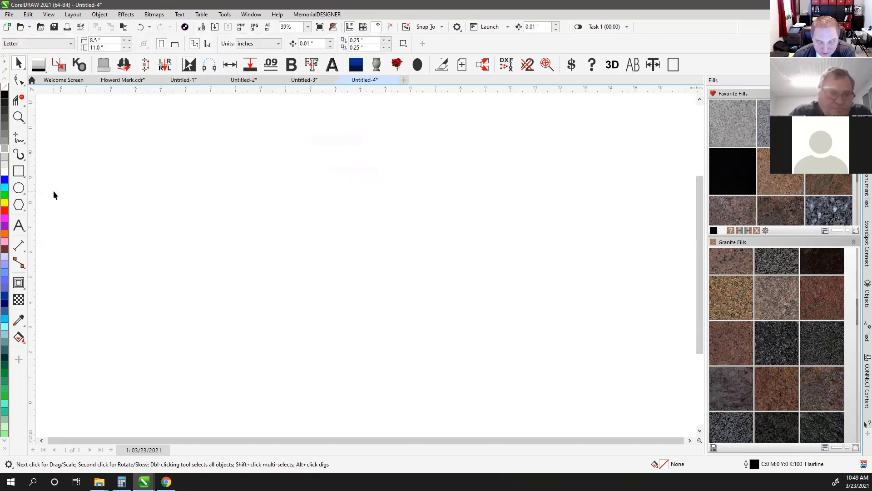
click(31, 23)
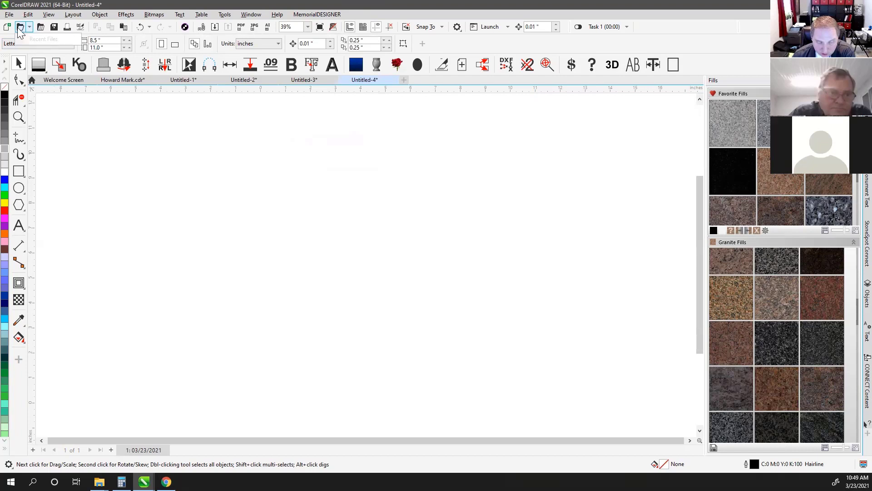
click(23, 28)
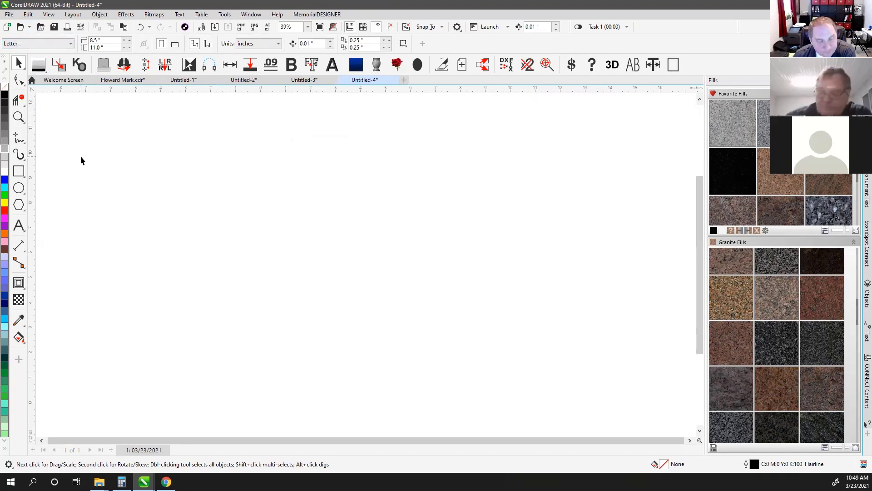
click(26, 25)
Start File > Open, cancel it, and bring up the File menu again
click(9, 15)
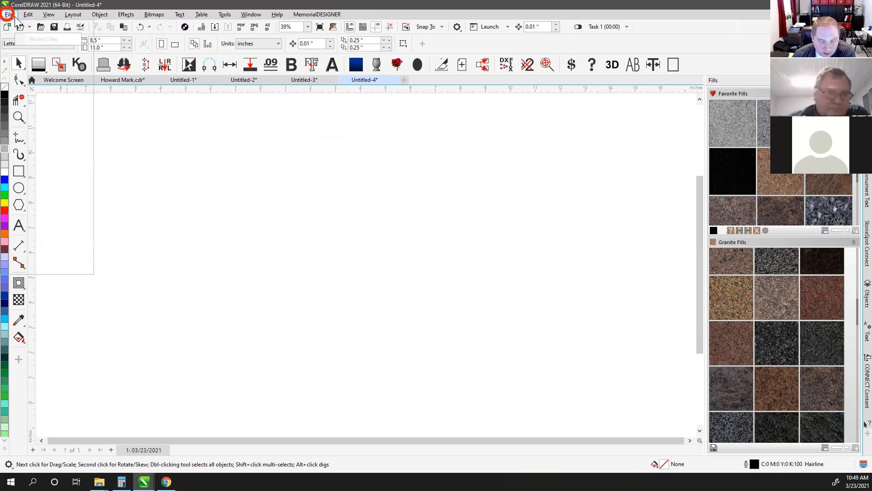
click(24, 47)
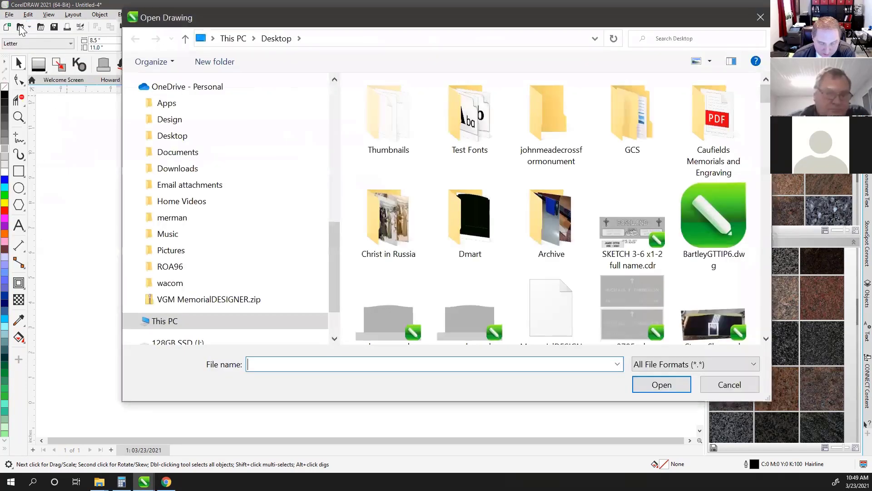
click(727, 385)
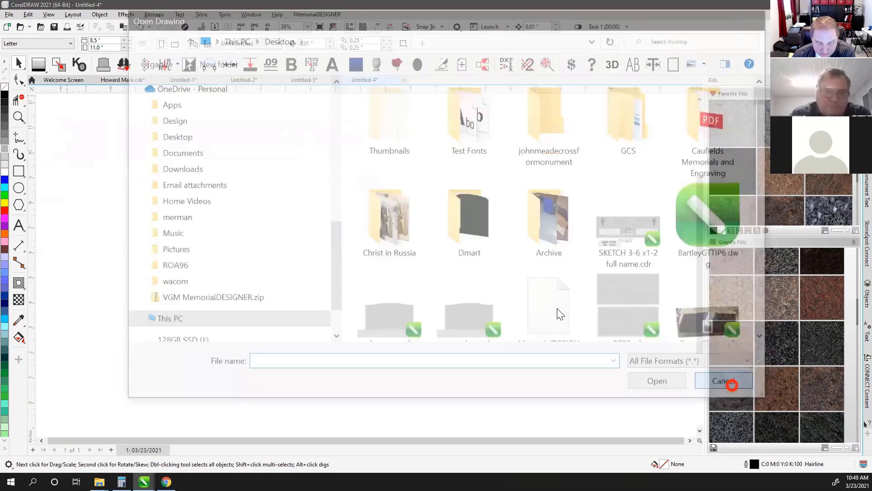
click(9, 14)
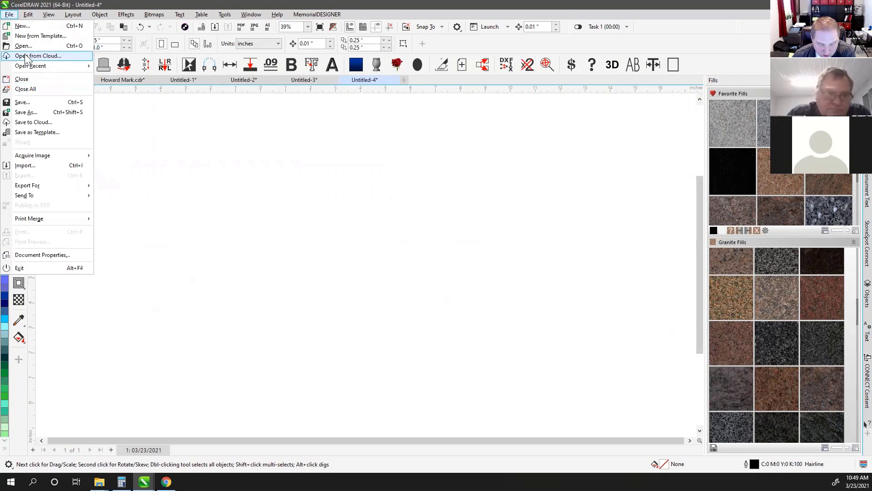
click(55, 46)
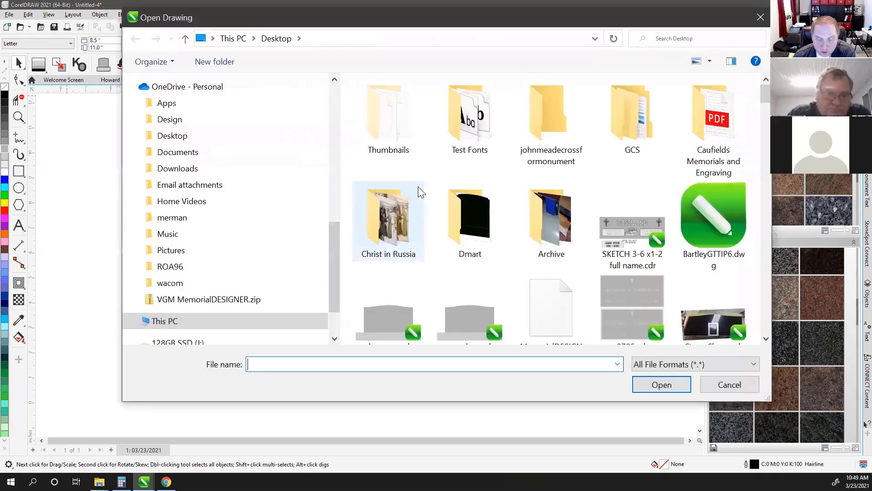
drag(411, 26, 387, 42)
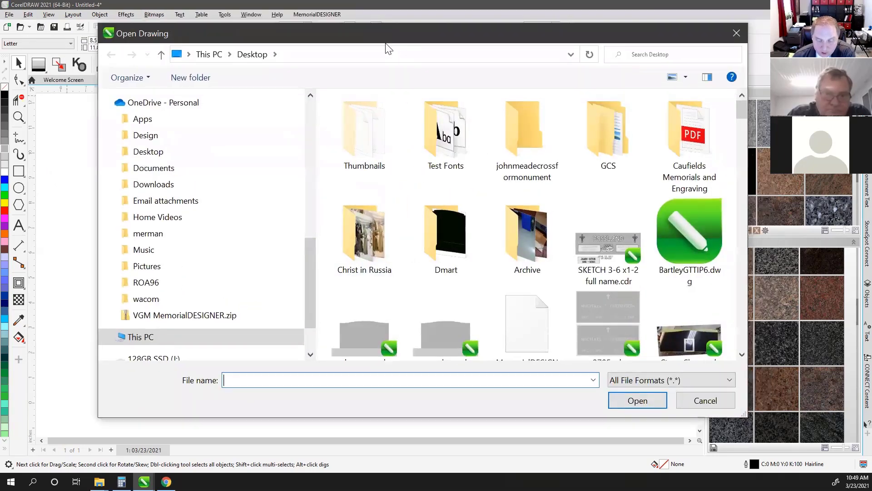
click(680, 379)
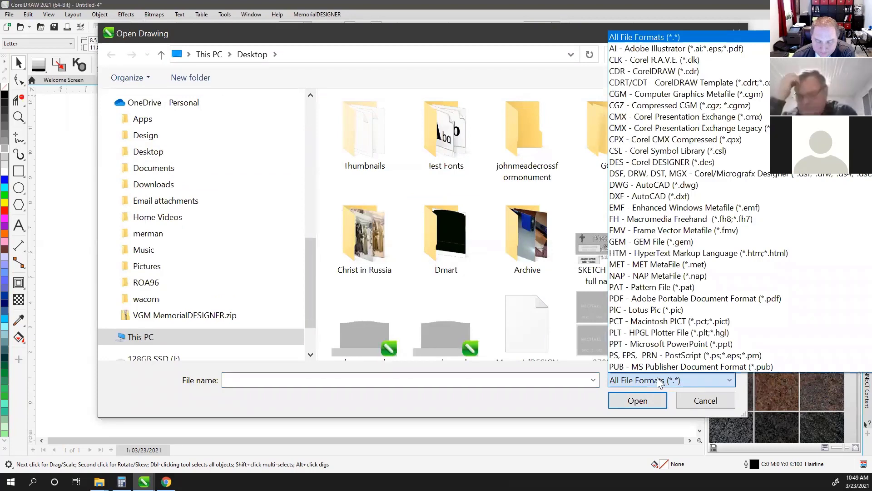
scroll(659, 379, down, 2)
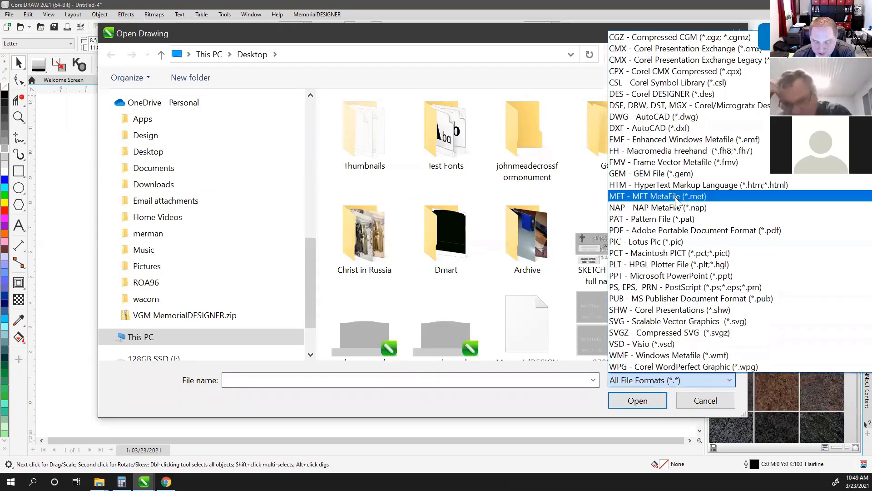
scroll(656, 359, up, 4)
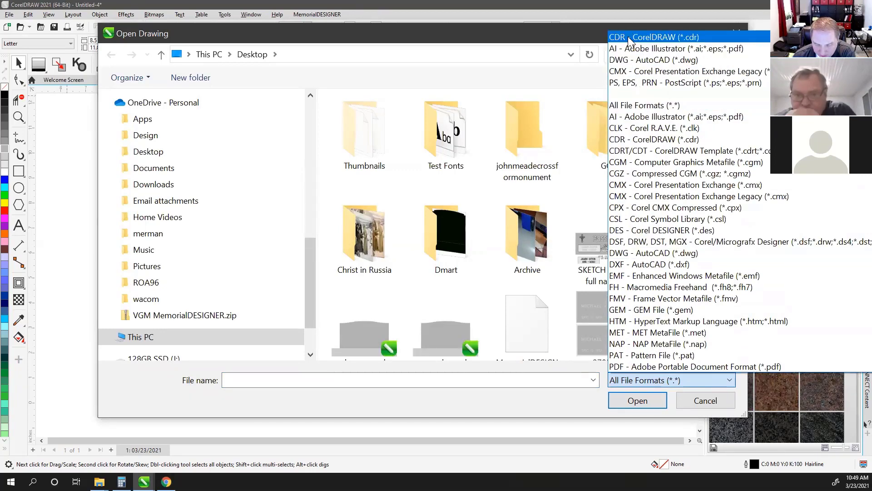
scroll(645, 187, down, 4)
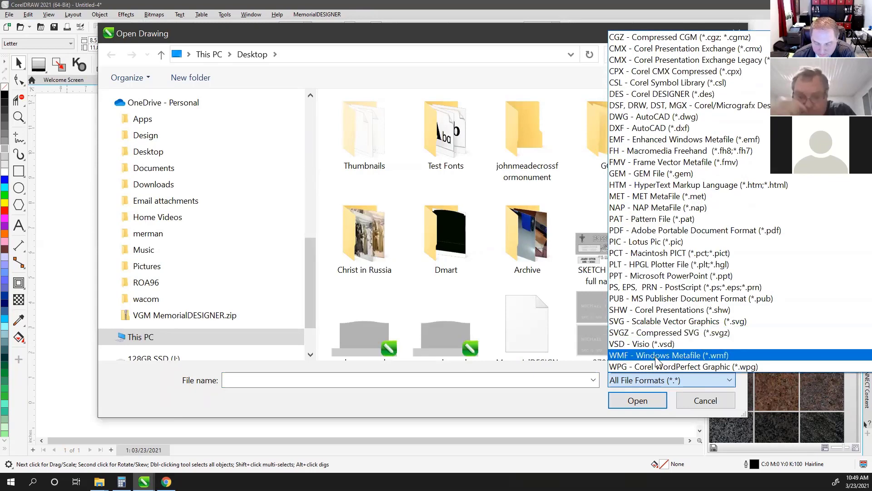
scroll(658, 345, up, 1)
scroll(658, 350, up, 4)
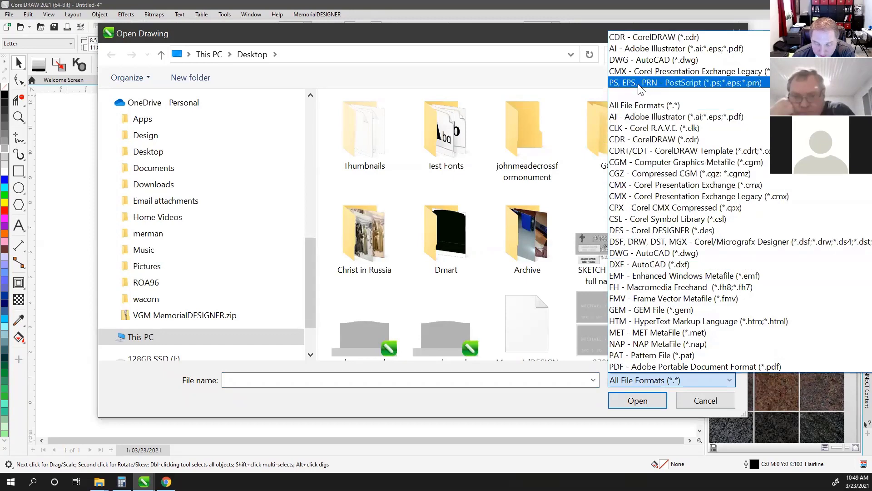
click(418, 273)
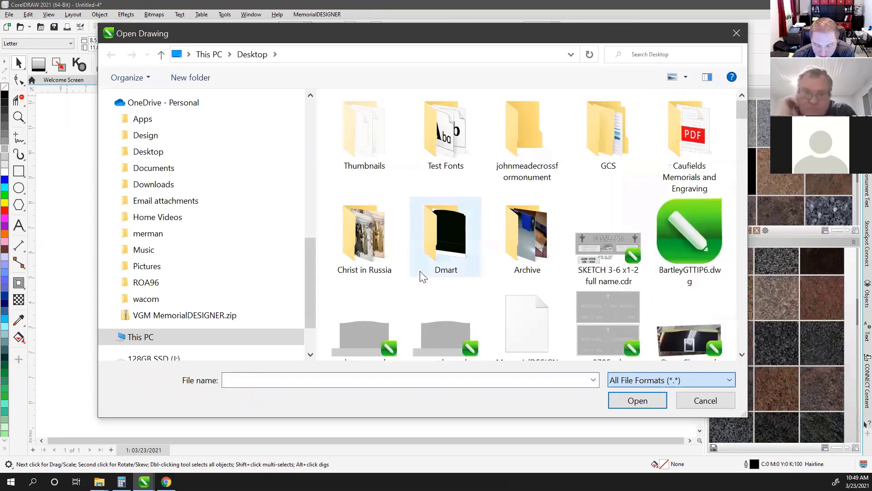
double_click(526, 243)
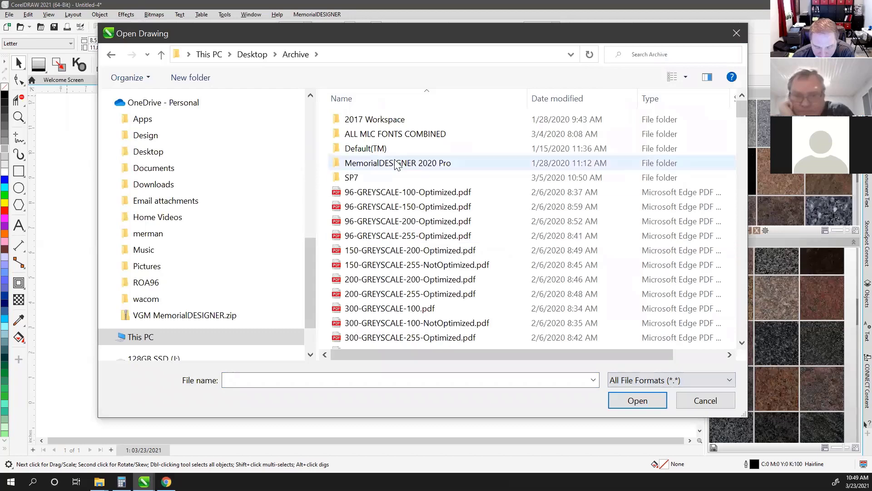
scroll(434, 205, down, 1)
scroll(434, 204, down, 6)
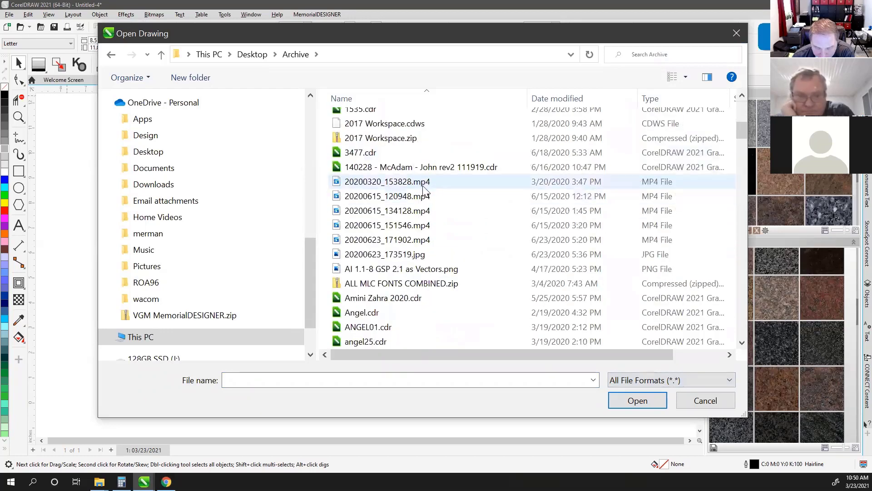
scroll(403, 177, up, 2)
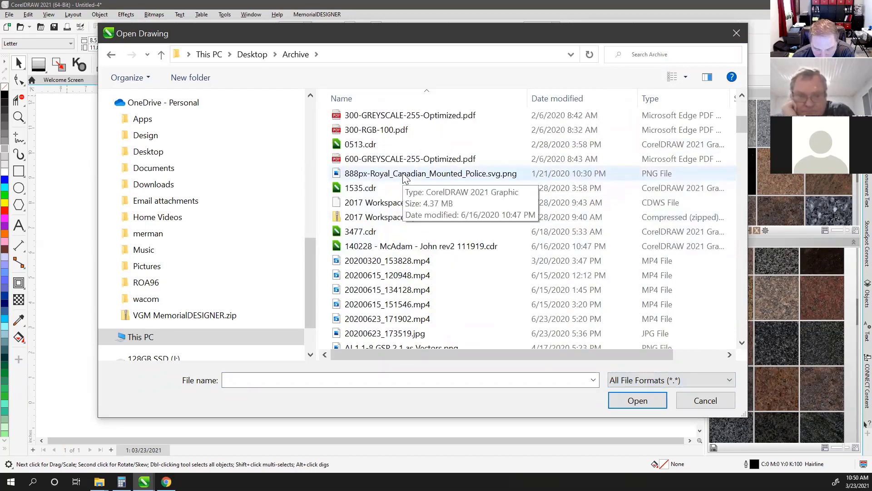
click(488, 178)
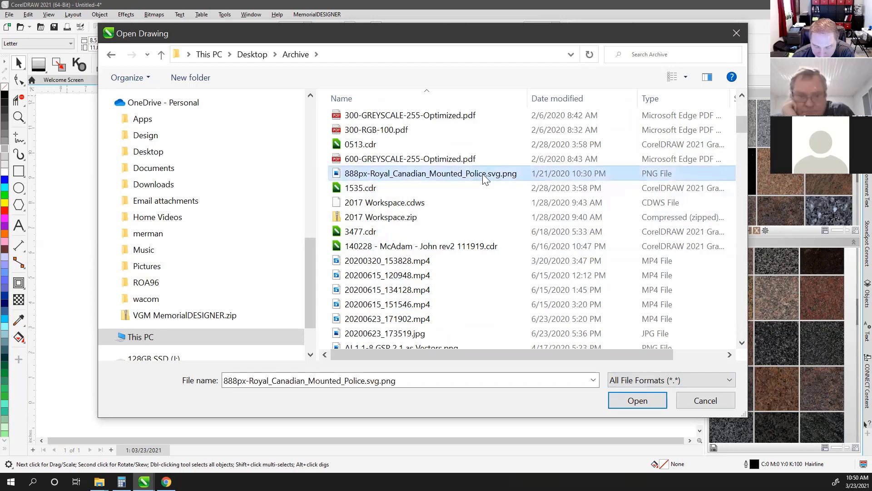
click(638, 401)
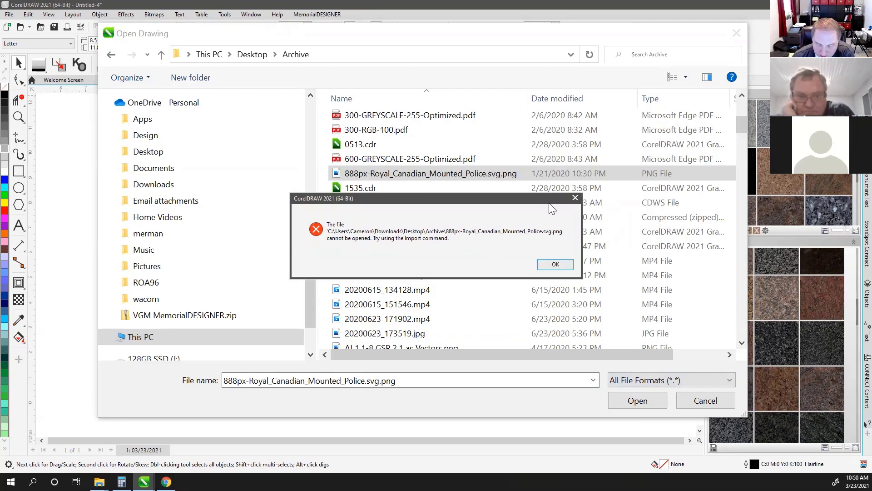
click(575, 198)
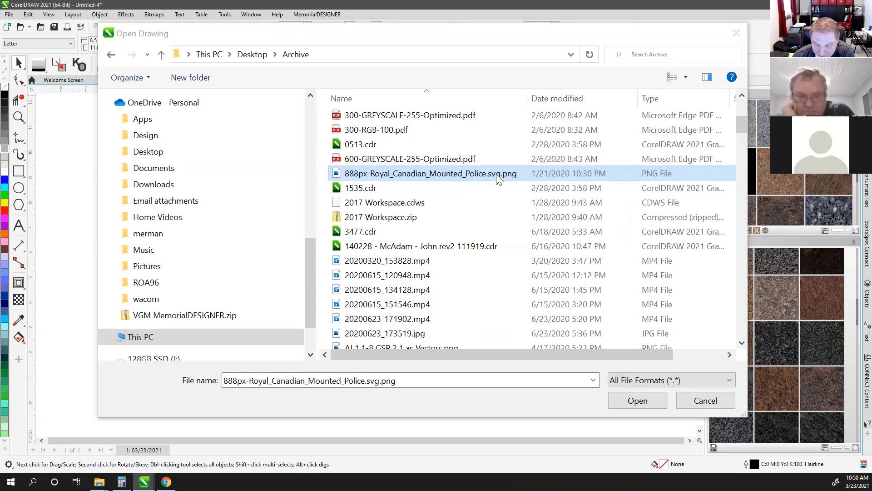
click(703, 402)
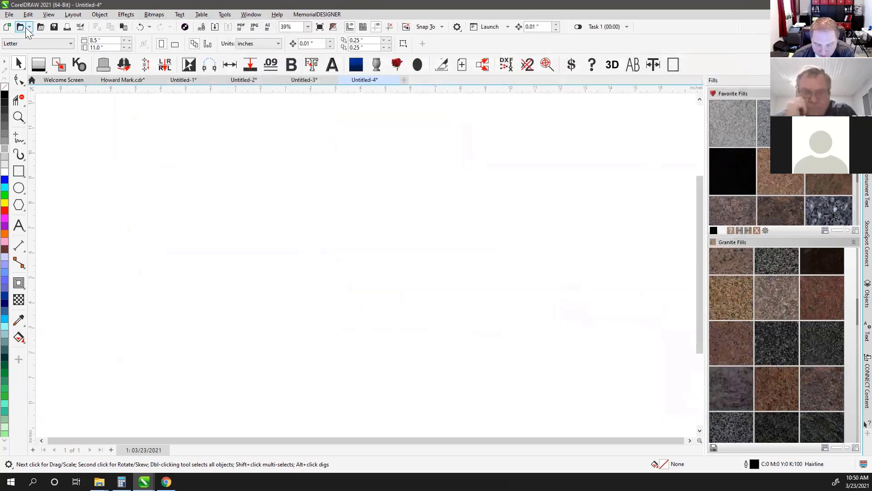
Bring up the Import dialog, scroll through the Documents subfolders, and cancel without importing
click(216, 26)
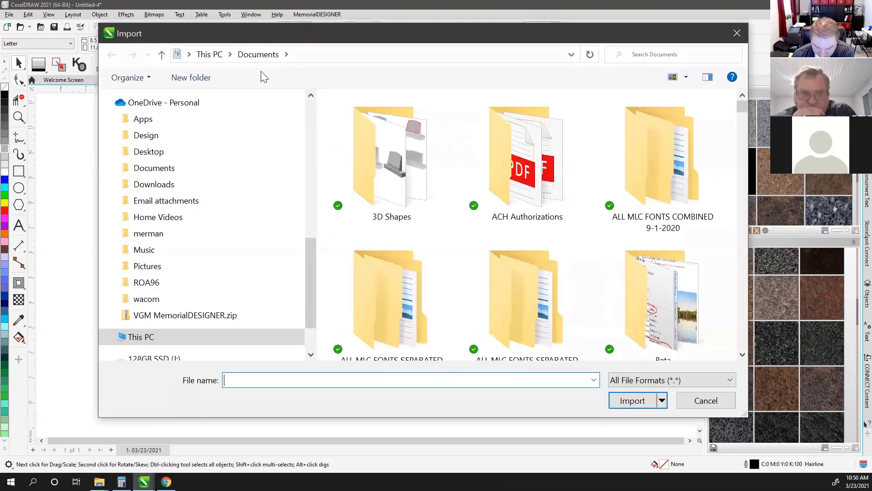
scroll(665, 203, down, 10)
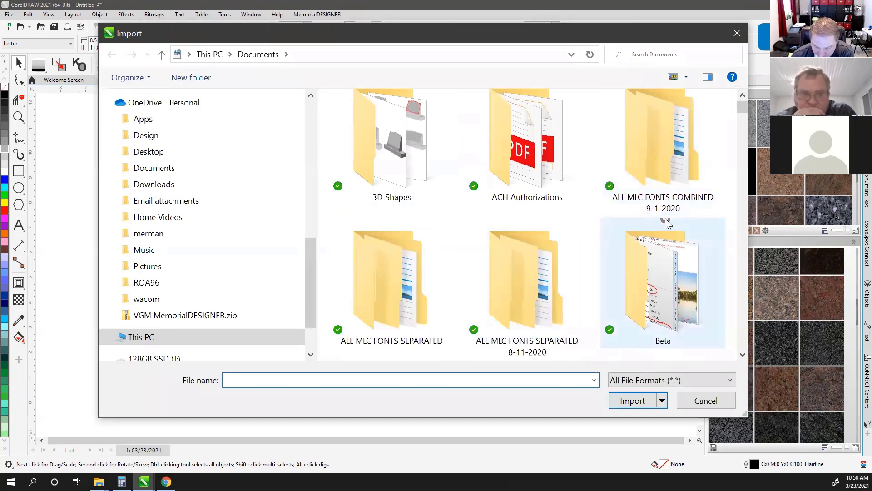
scroll(667, 223, down, 3)
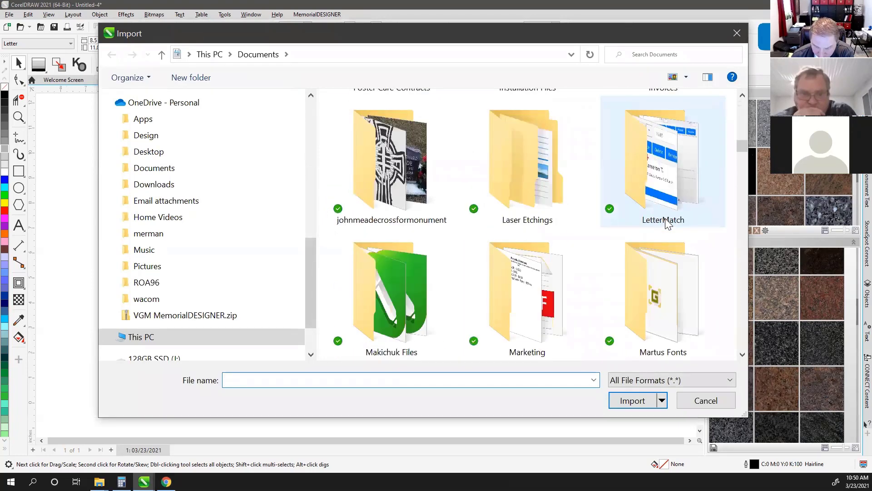
scroll(601, 200, down, 3)
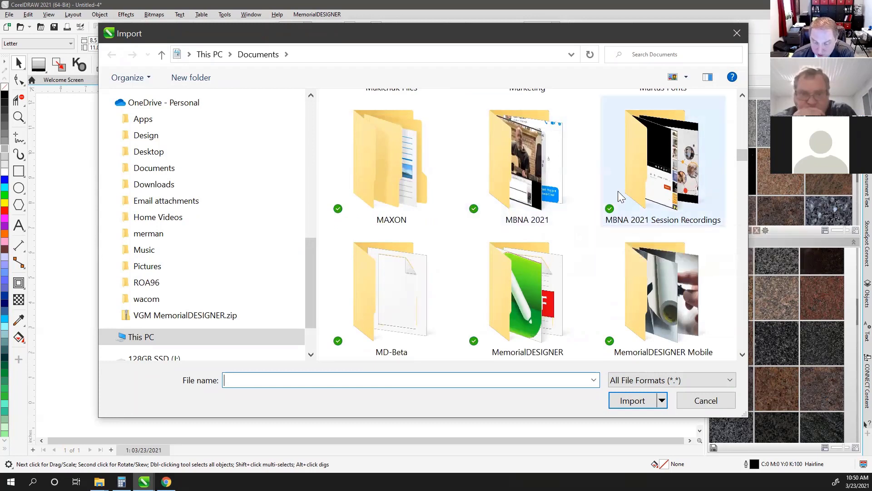
scroll(575, 218, down, 1)
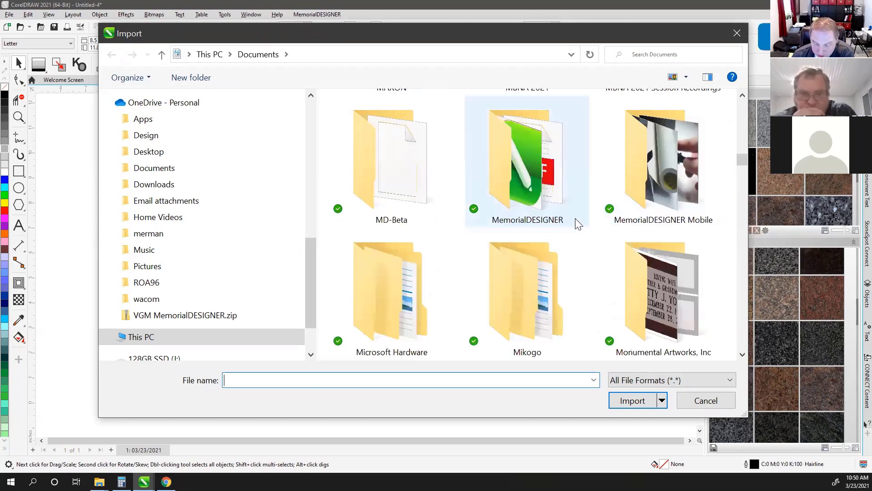
click(701, 403)
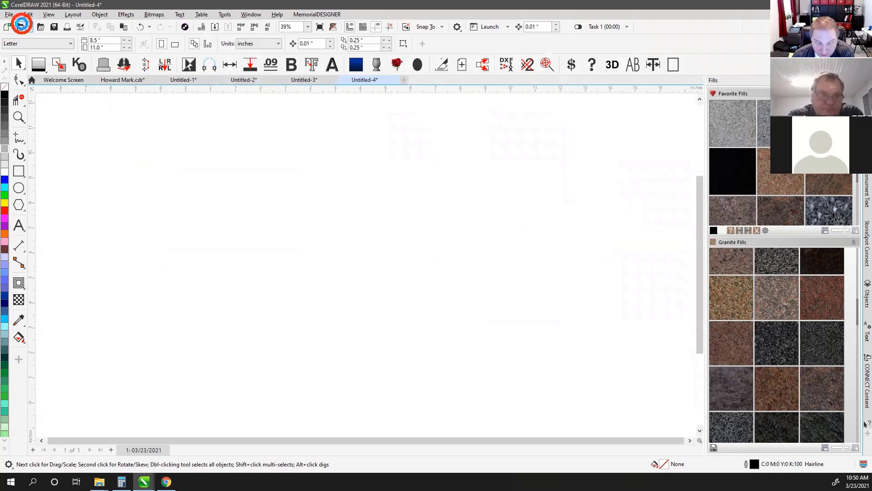
click(28, 30)
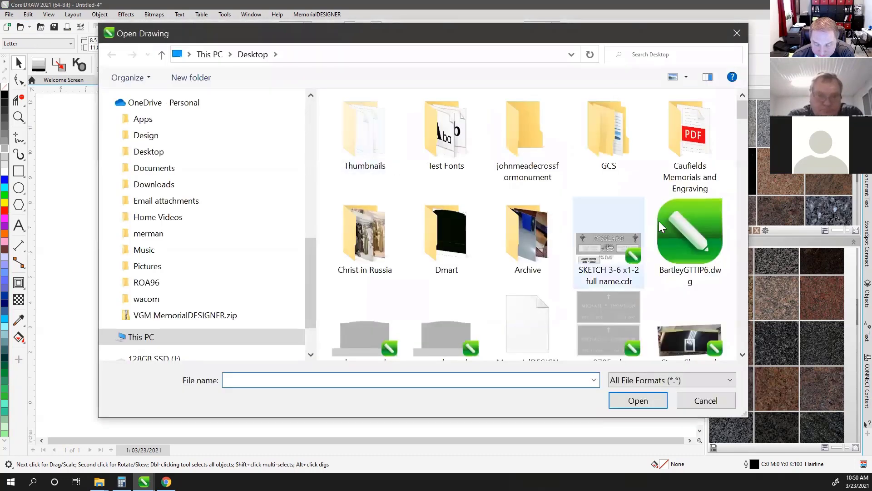
click(637, 237)
click(631, 427)
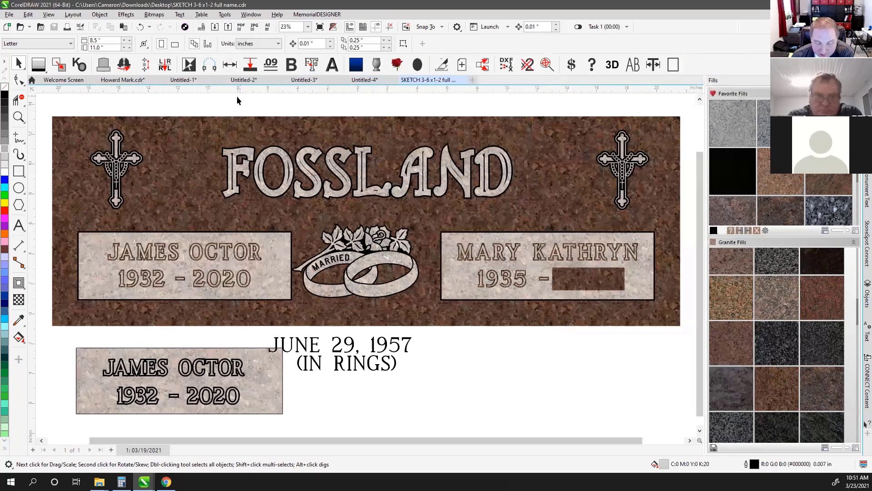
click(121, 80)
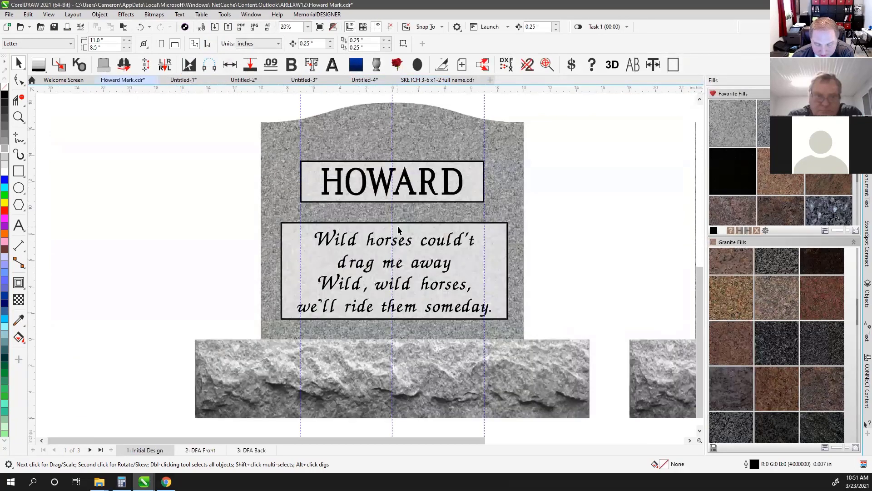
click(216, 27)
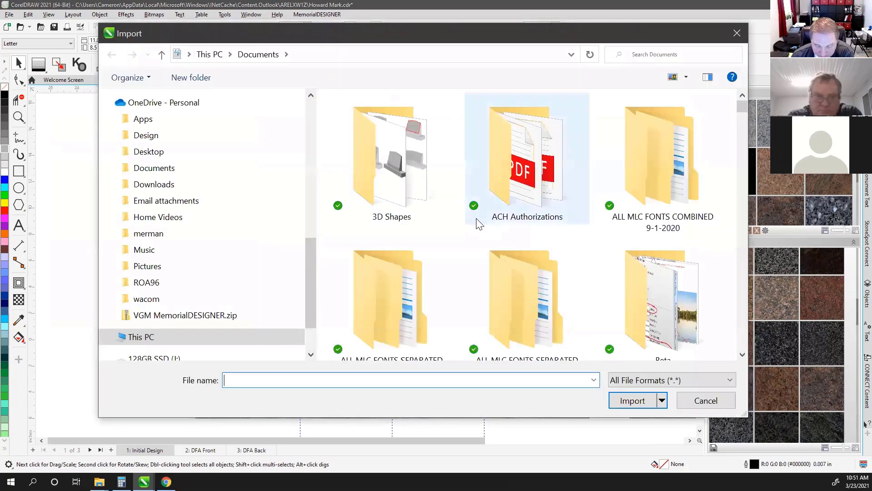
scroll(549, 247, down, 15)
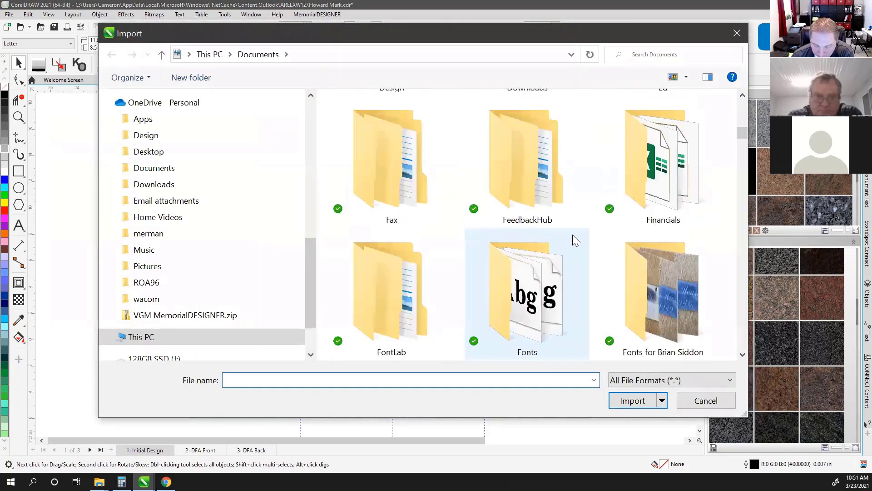
scroll(573, 235, down, 10)
scroll(570, 232, up, 3)
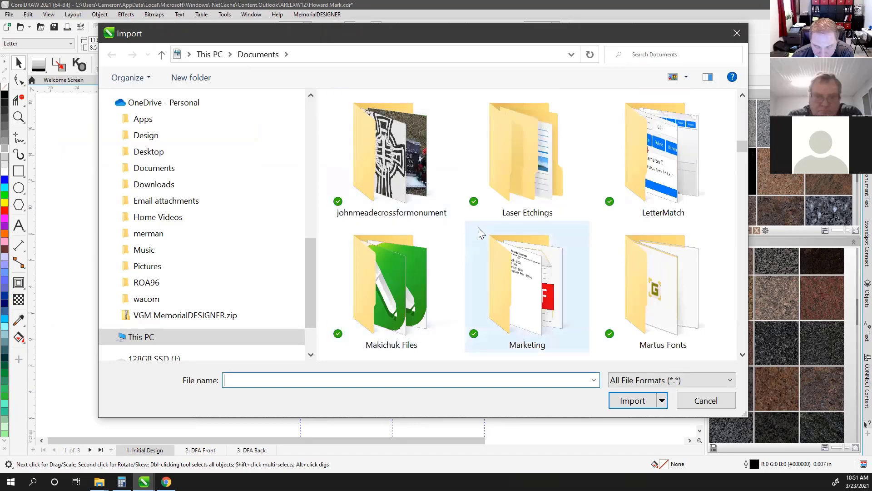
scroll(513, 232, down, 20)
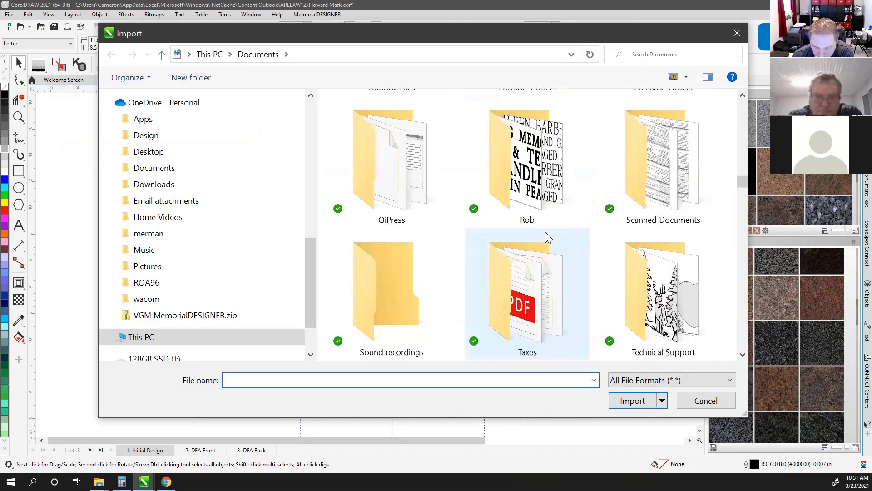
scroll(545, 232, down, 3)
double_click(641, 175)
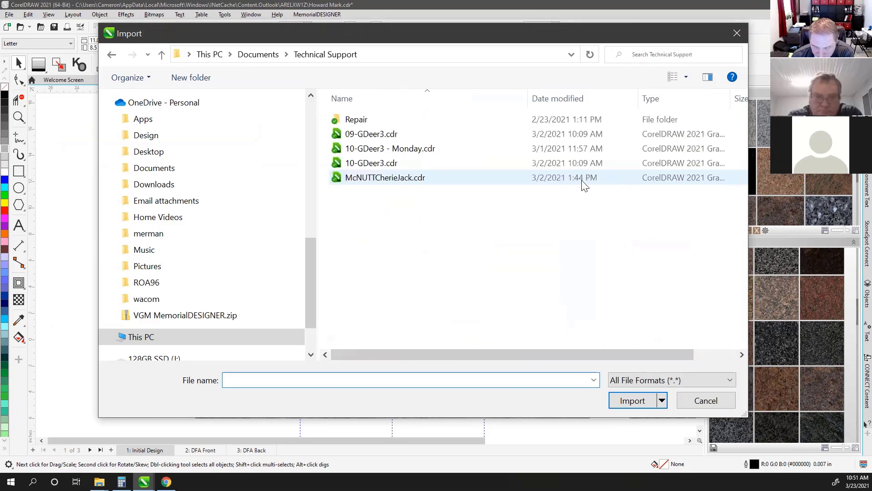
click(367, 165)
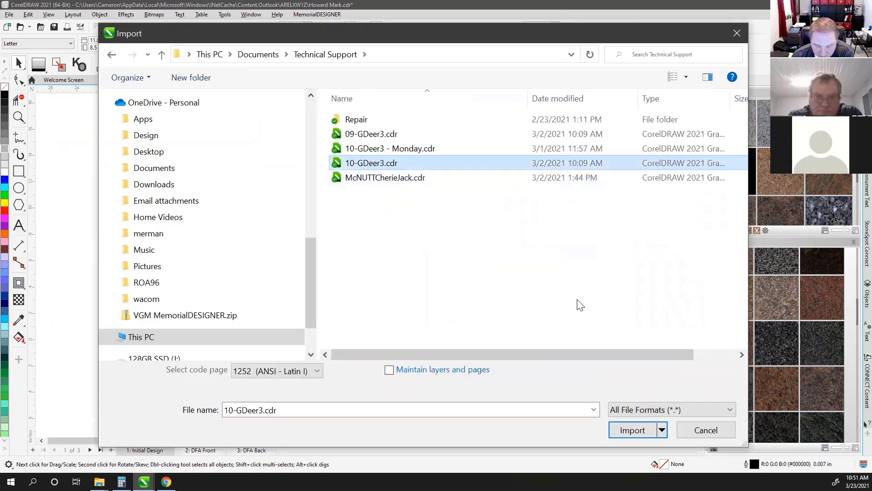
click(632, 430)
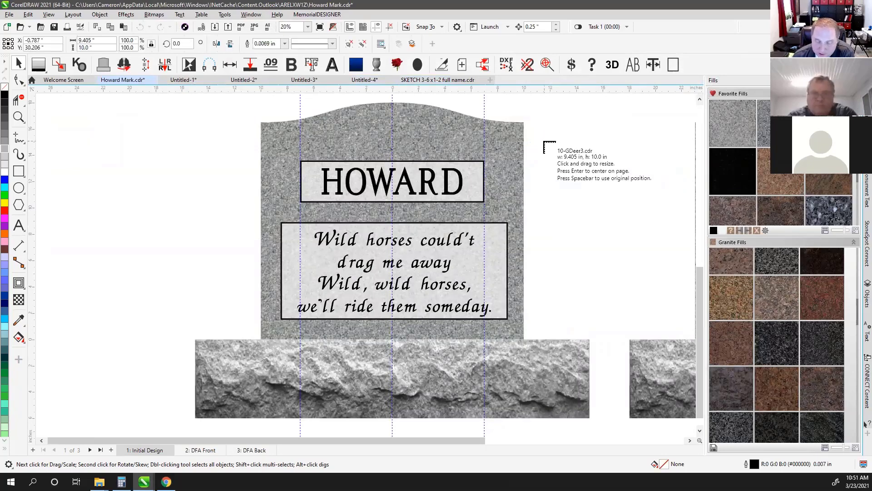
click(541, 138)
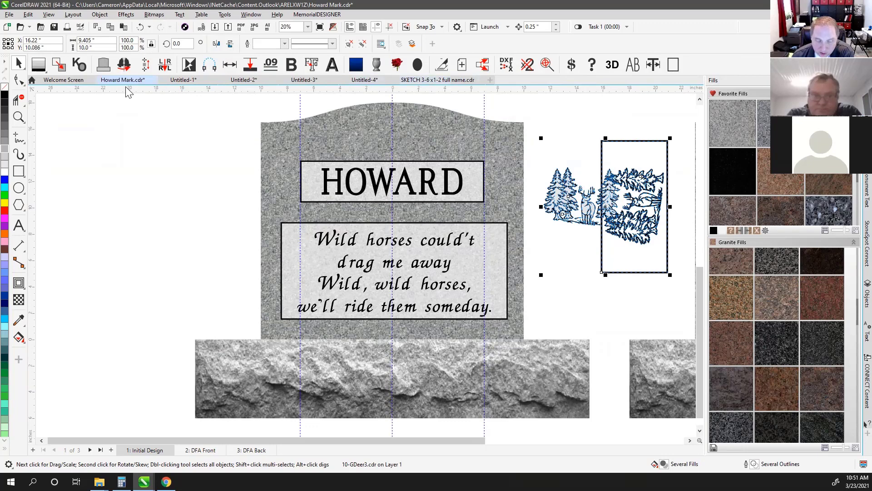
click(615, 113)
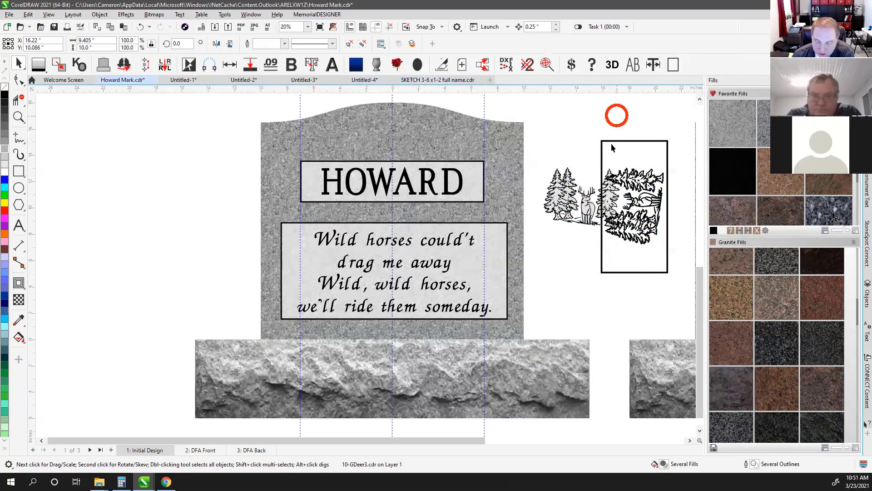
click(607, 140)
key(Delete)
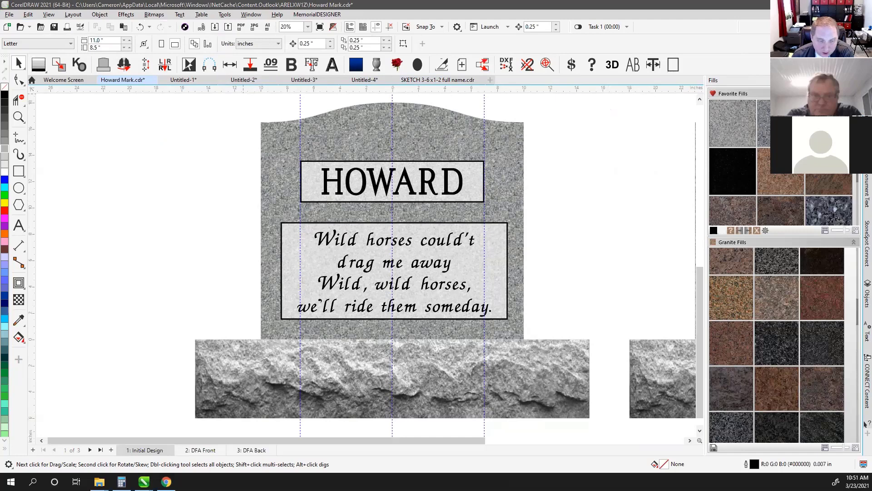
key(alt+Tab)
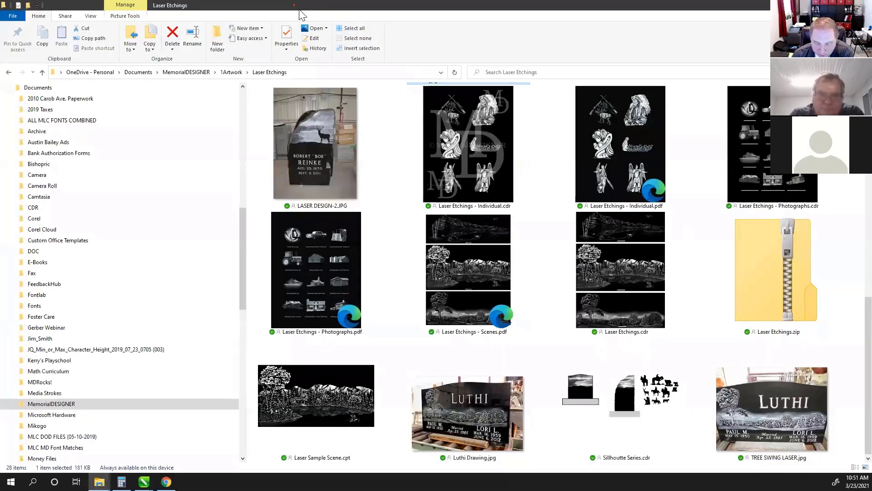
double_click(300, 14)
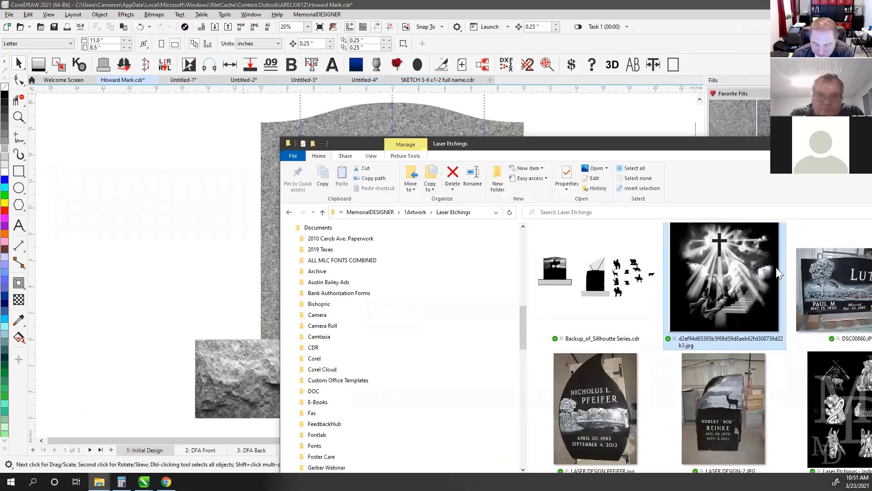
drag(705, 146, 725, 171)
drag(754, 298, 162, 180)
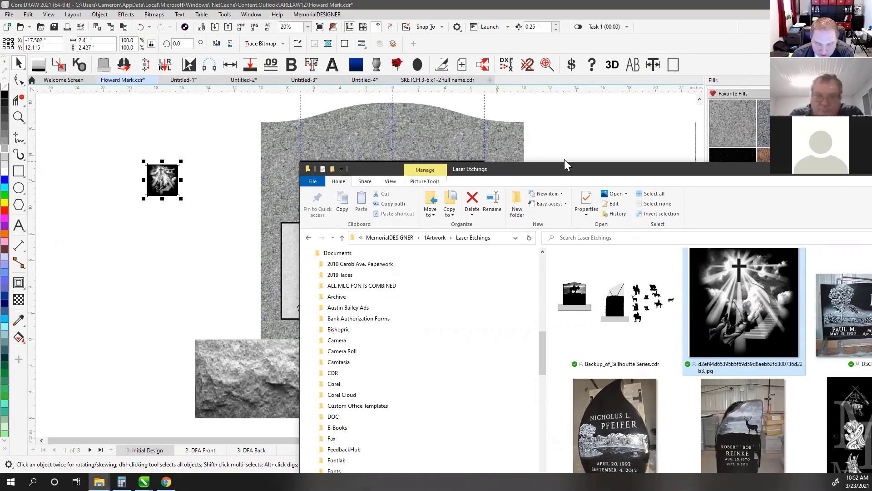
drag(568, 164, 496, 101)
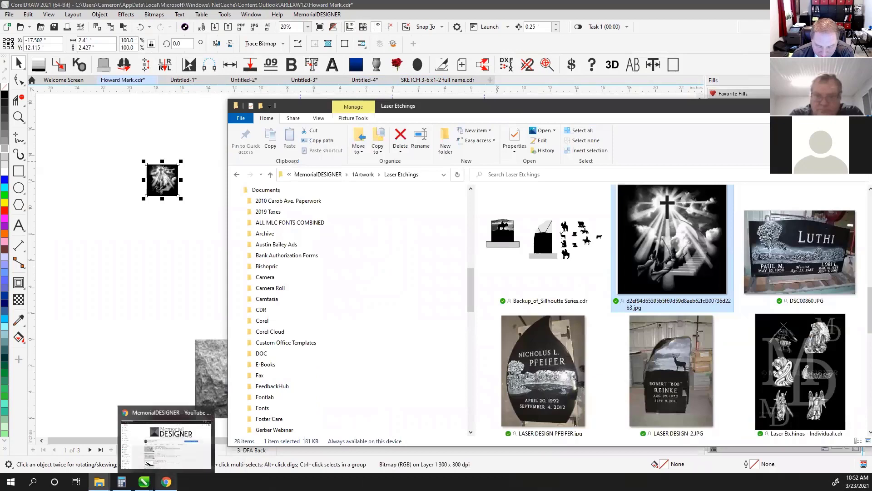
click(166, 482)
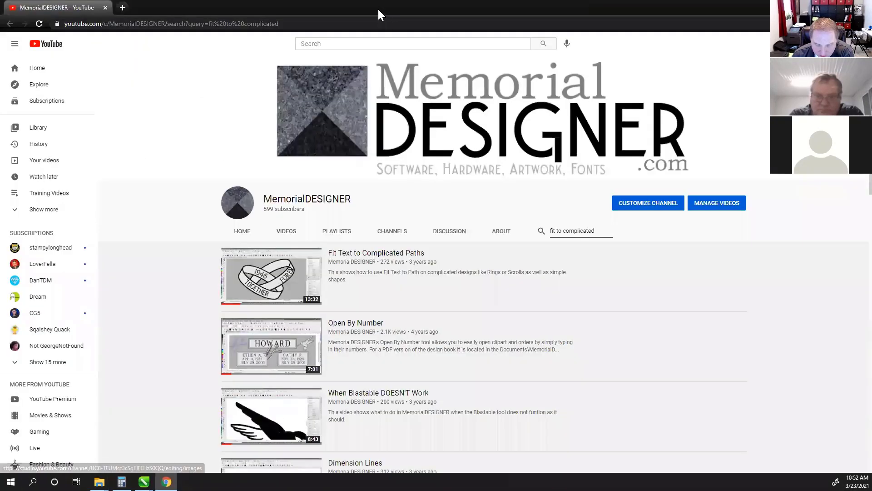
Move the YouTube window aside and delete the stray YouTube link text from the headstone
drag(378, 8, 750, 166)
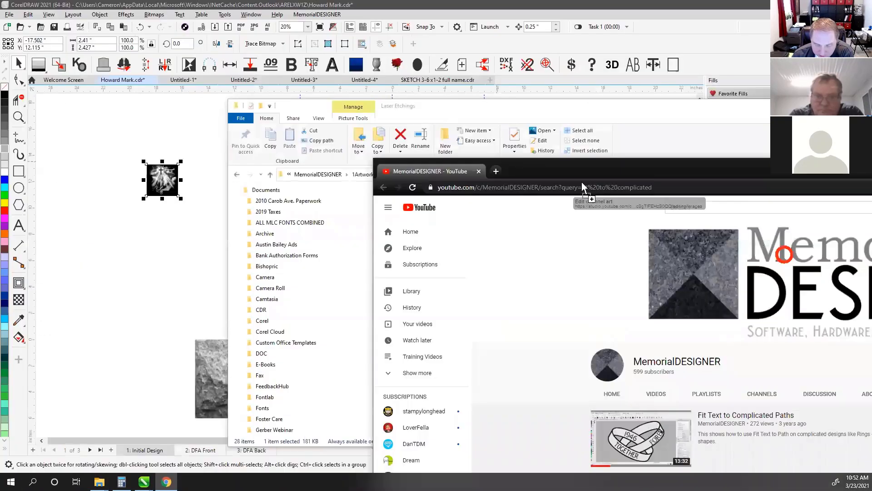
click(138, 133)
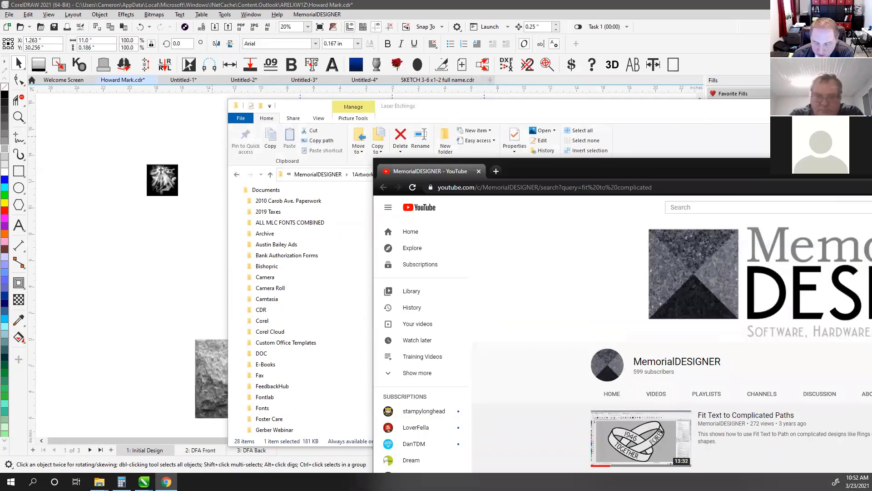
click(463, 106)
click(206, 155)
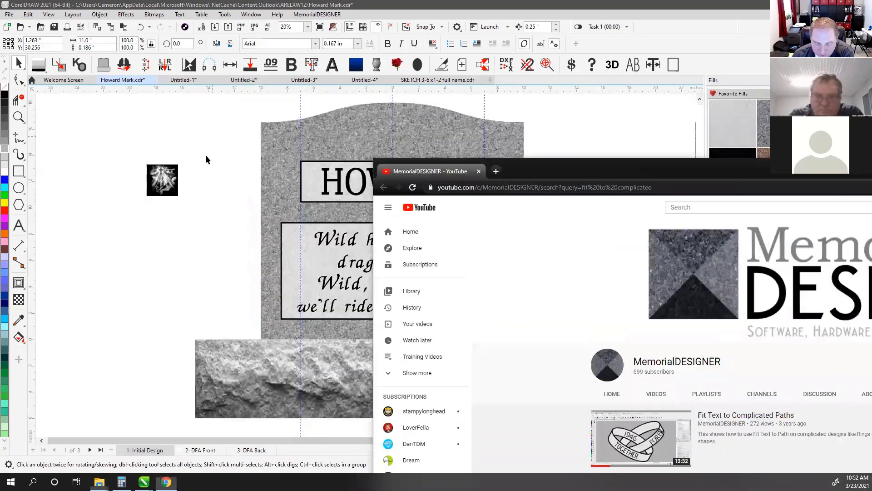
scroll(373, 273, down, 1)
scroll(373, 270, down, 1)
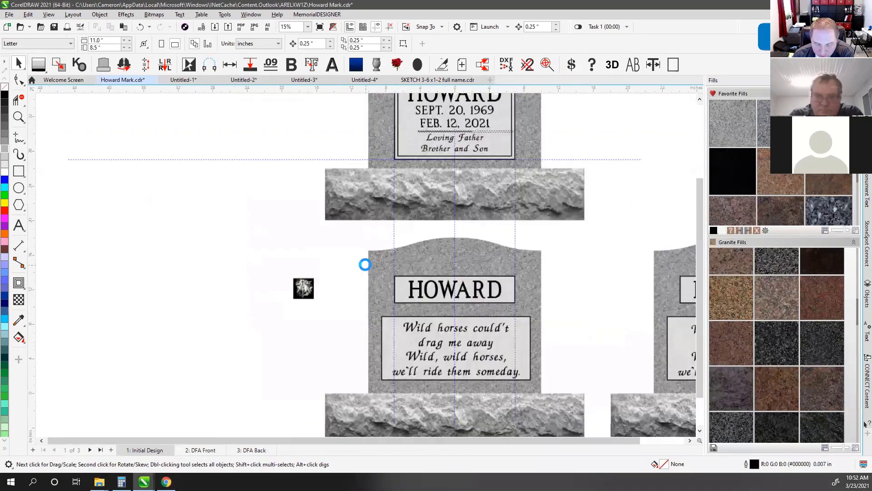
scroll(364, 267, up, 2)
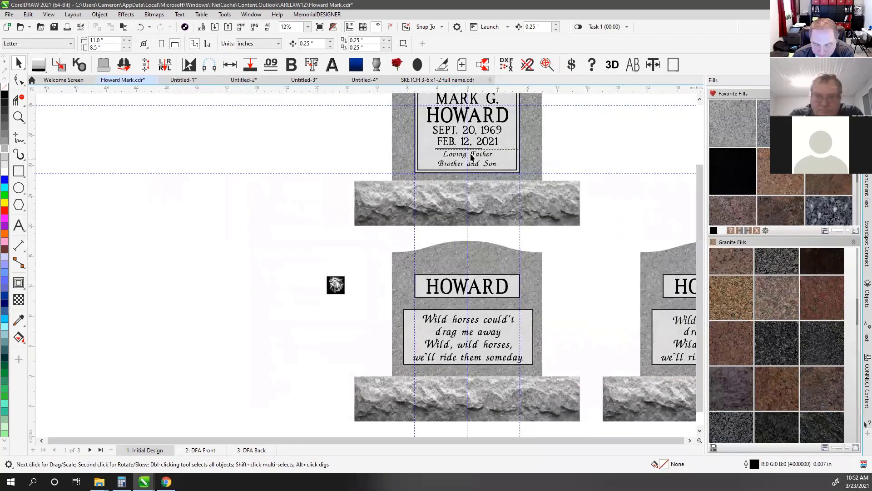
scroll(365, 263, up, 6)
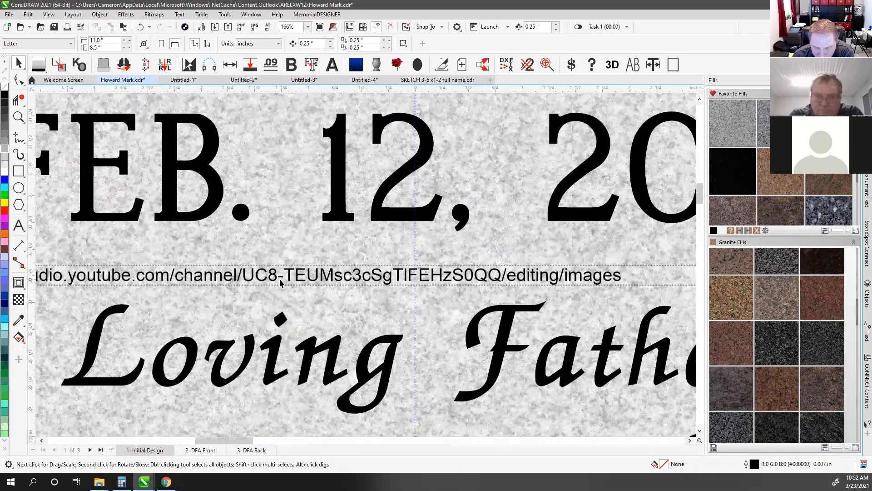
scroll(280, 283, down, 1)
click(287, 263)
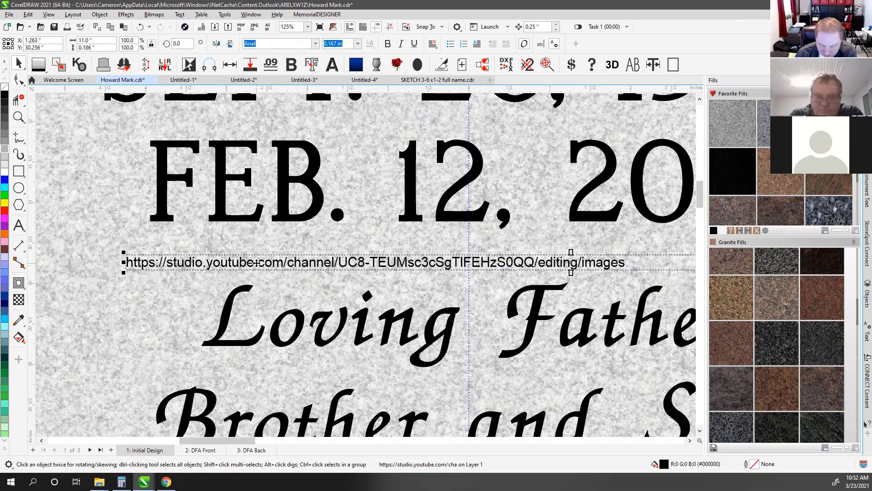
key(Delete)
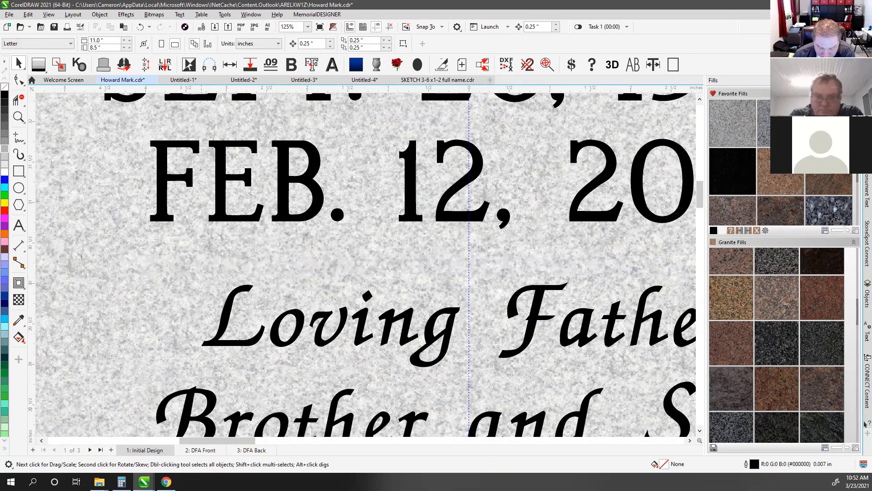
Glance at the YouTube channel, then return to CorelDRAW zoomed out over the headstone
key(alt+Tab)
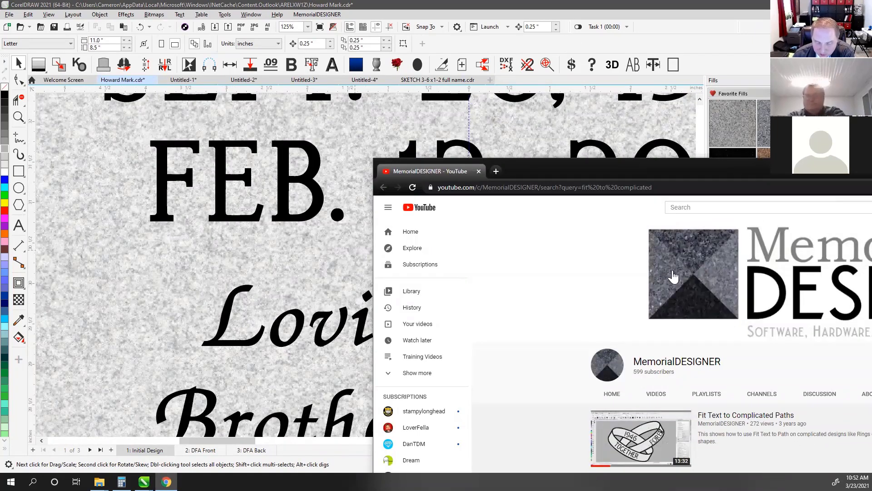
click(501, 6)
scroll(366, 269, down, 4)
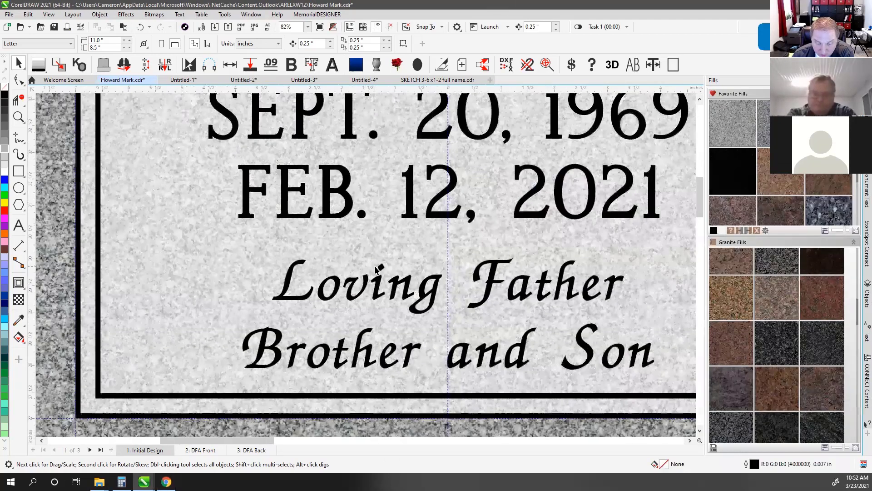
scroll(366, 268, down, 2)
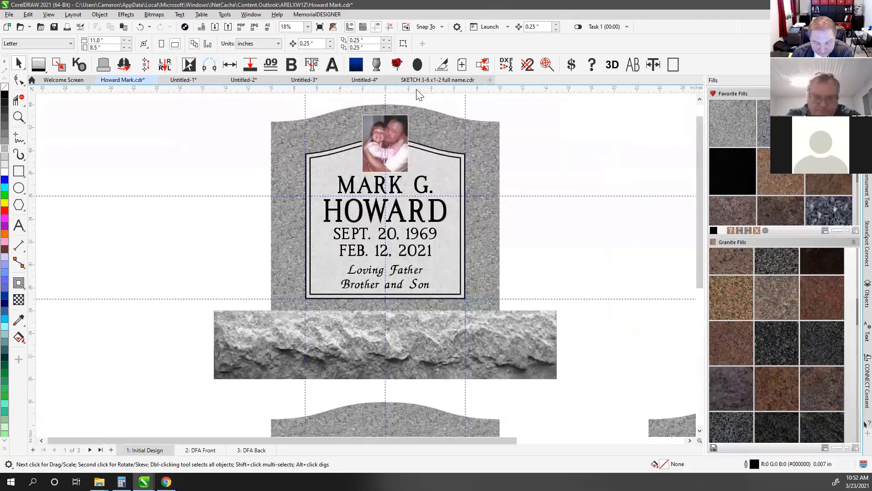
Switch to the SKETCH 3-6 x1-2 full name.cdr tab and show the CONNECT Content docker
click(430, 81)
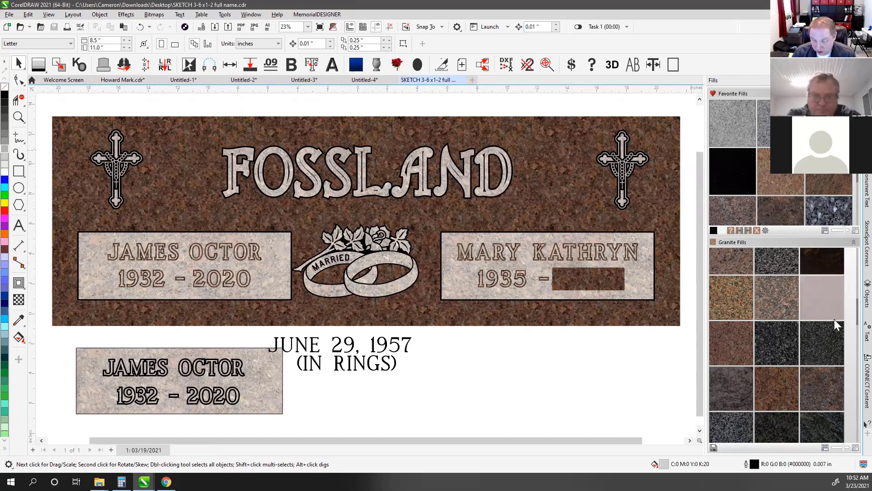
click(860, 378)
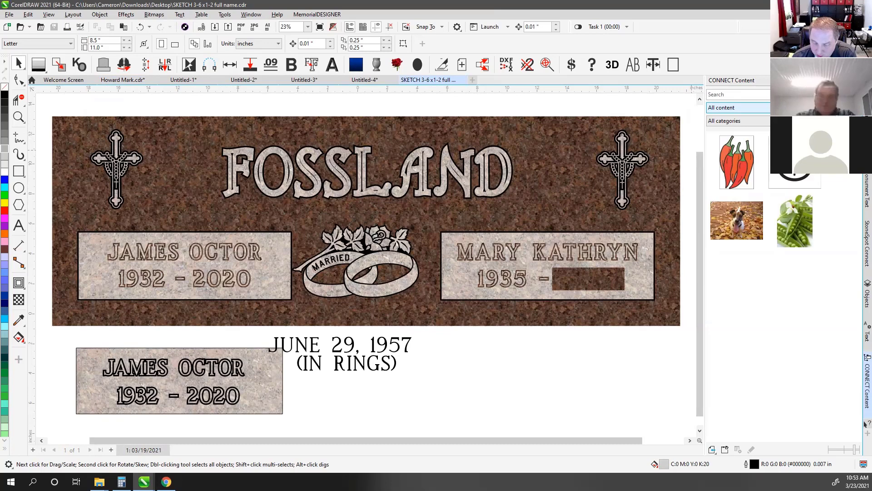
Set the CONNECT Content source to Designs and filter to the Ivy & Vines category
click(818, 107)
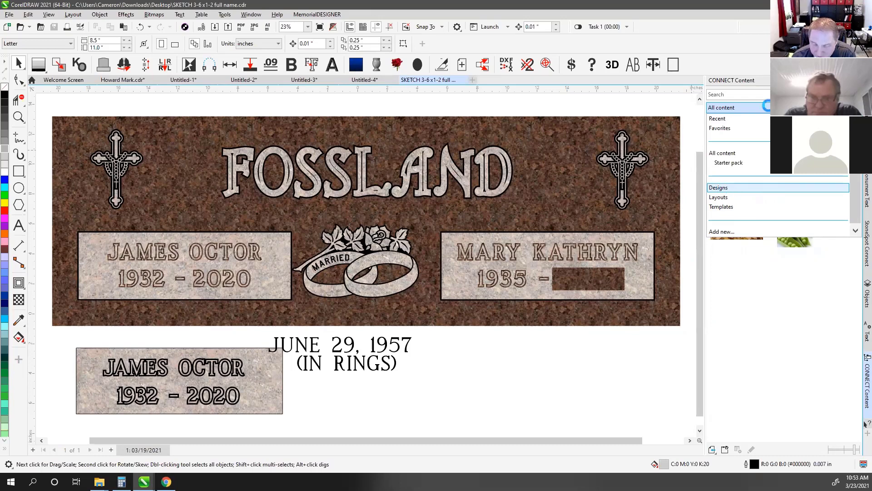
click(793, 188)
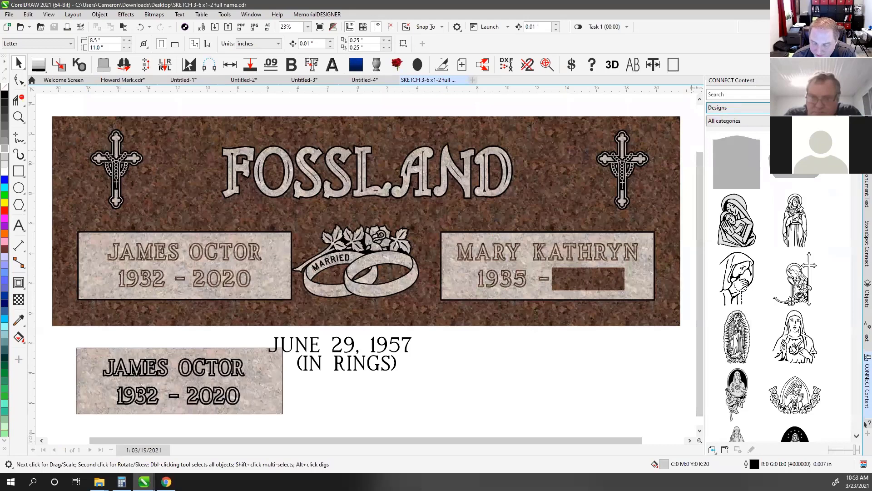
mouse_move(857, 138)
mouse_down()
mouse_move(851, 431)
mouse_move(851, 150)
mouse_up()
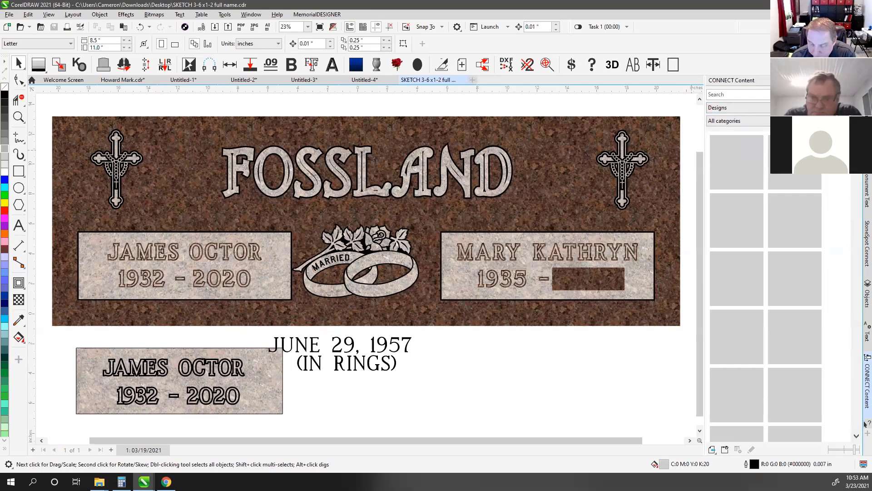
click(768, 125)
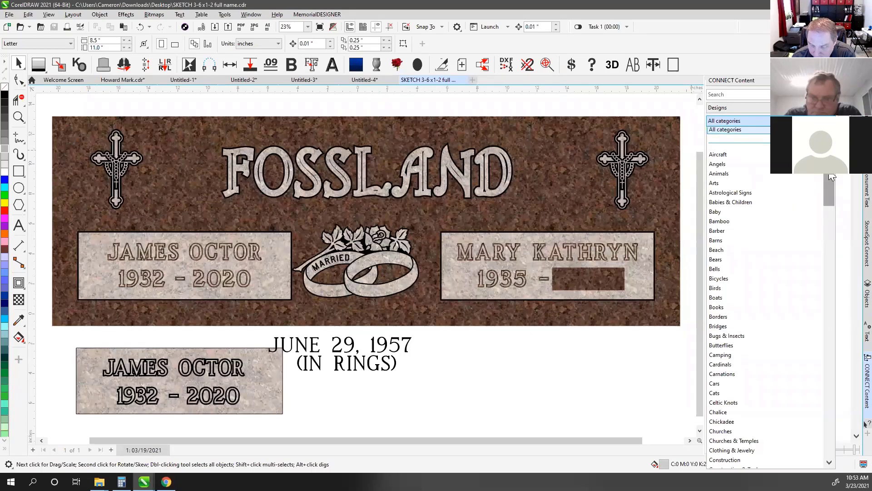
drag(829, 190, 833, 314)
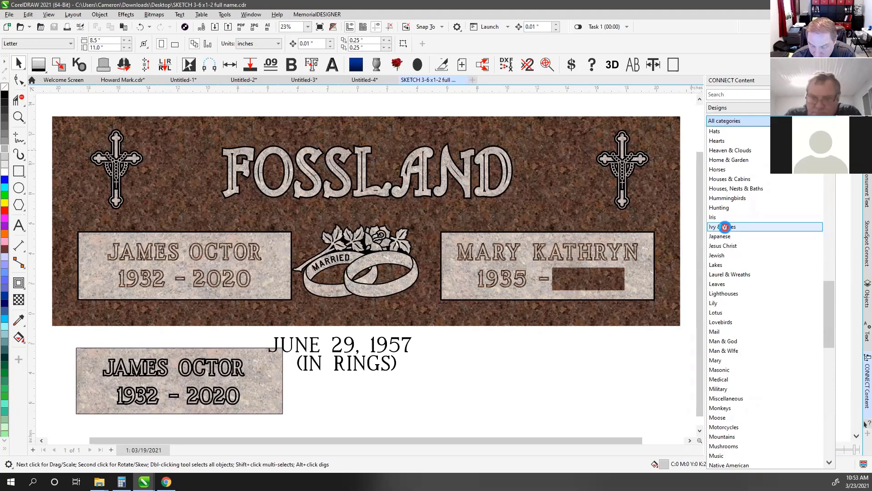
click(725, 227)
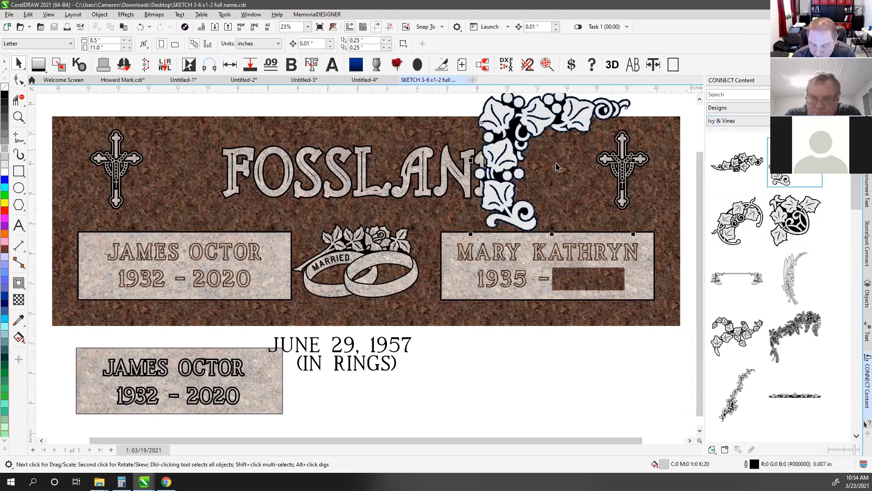
Drop a round ivy ornament from the library next to the right cross
drag(687, 235, 584, 200)
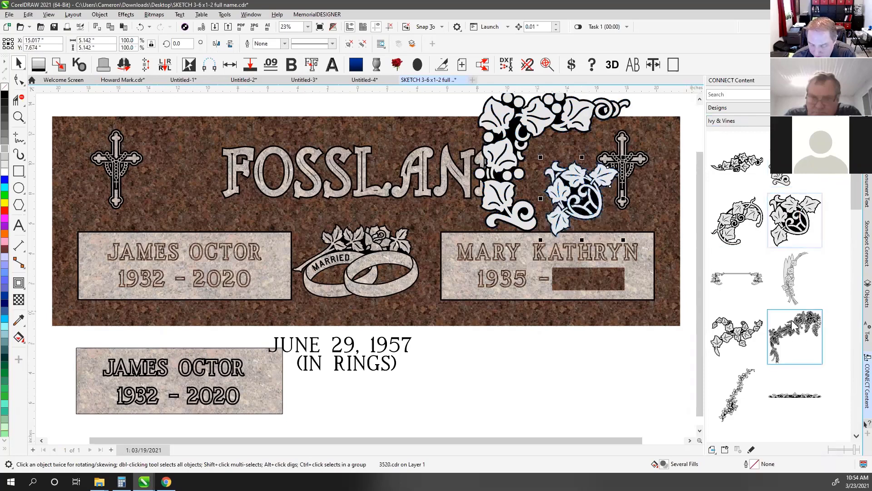
click(853, 221)
drag(852, 216, 853, 179)
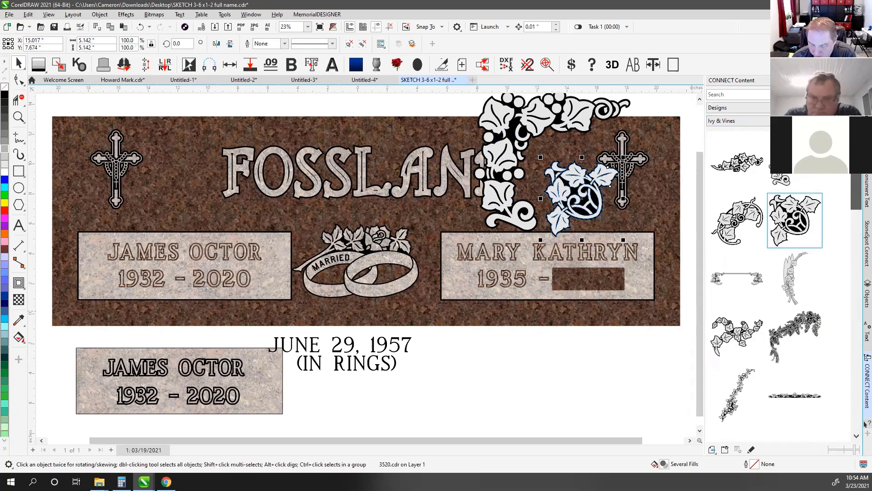
Enlarge the library thumbnails to one large column, then deselect the ornament
click(852, 448)
drag(844, 453, 858, 453)
click(734, 109)
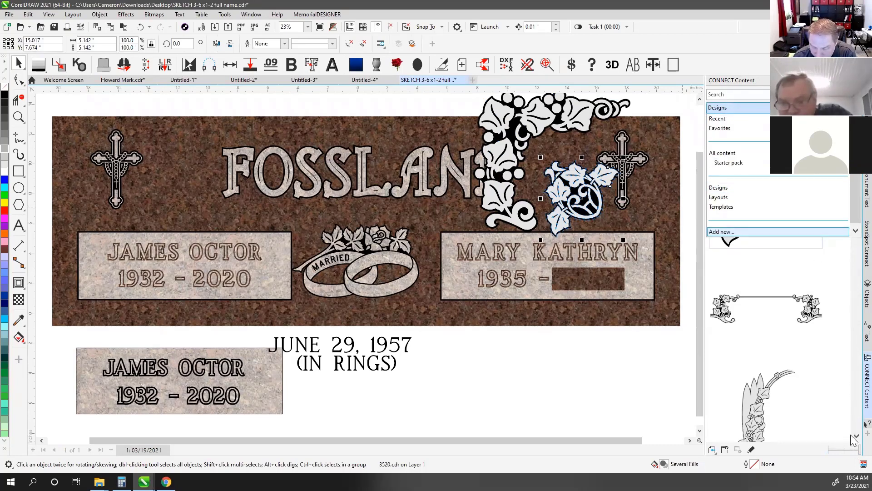
click(851, 436)
click(868, 433)
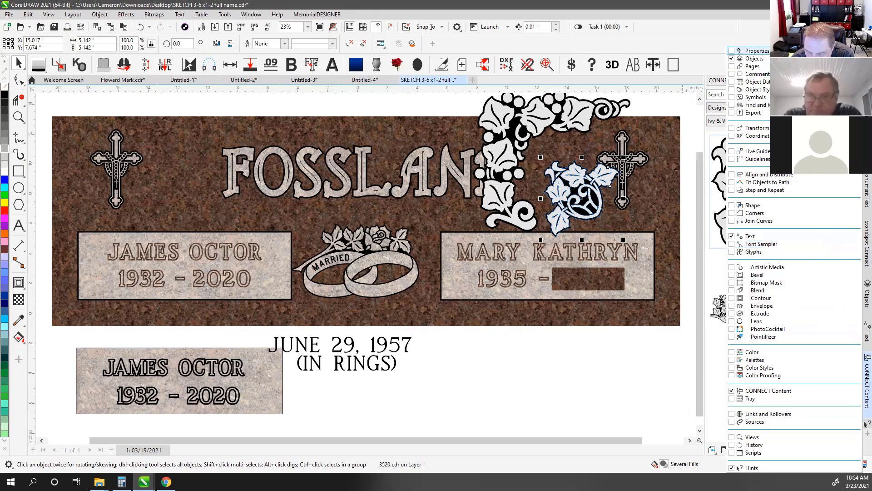
key(Escape)
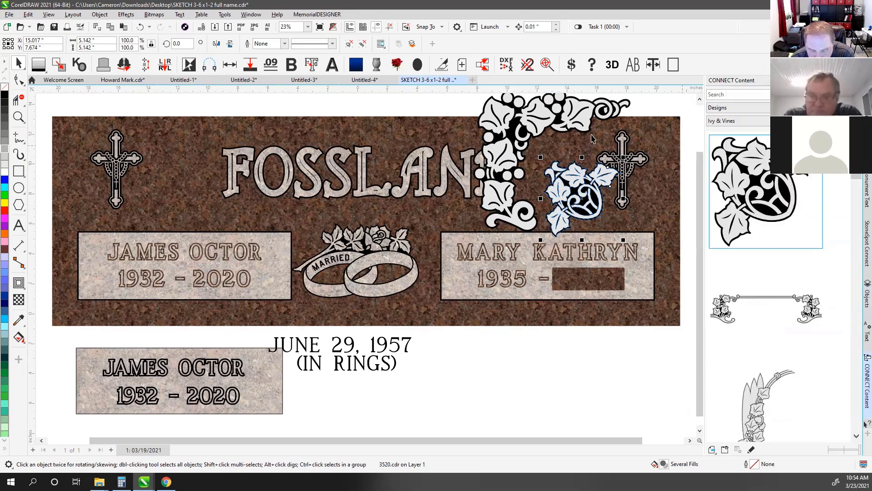
click(334, 105)
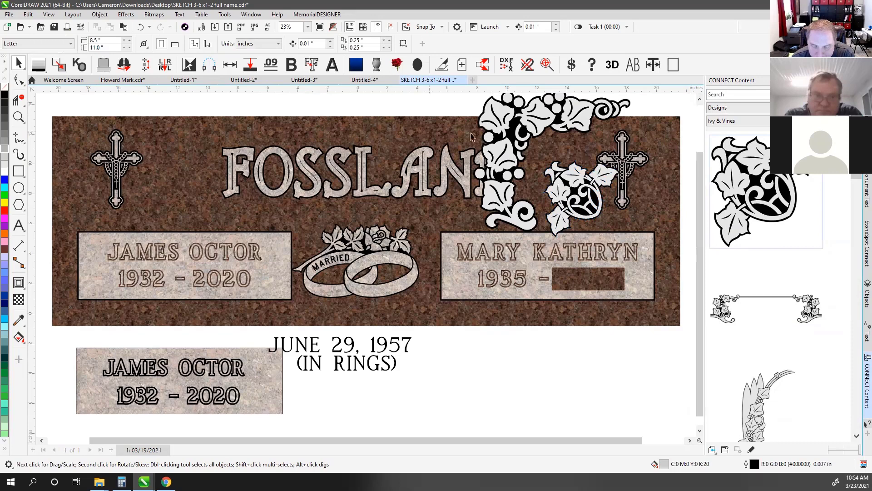
click(531, 125)
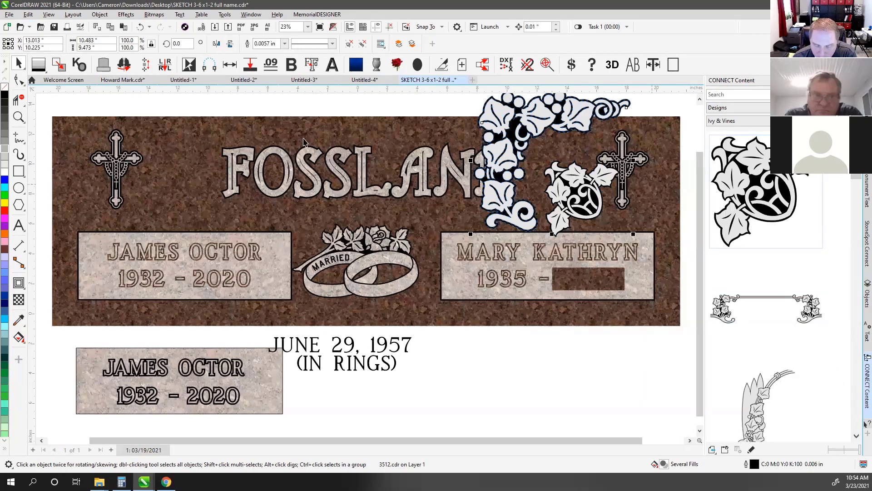
click(418, 99)
click(509, 112)
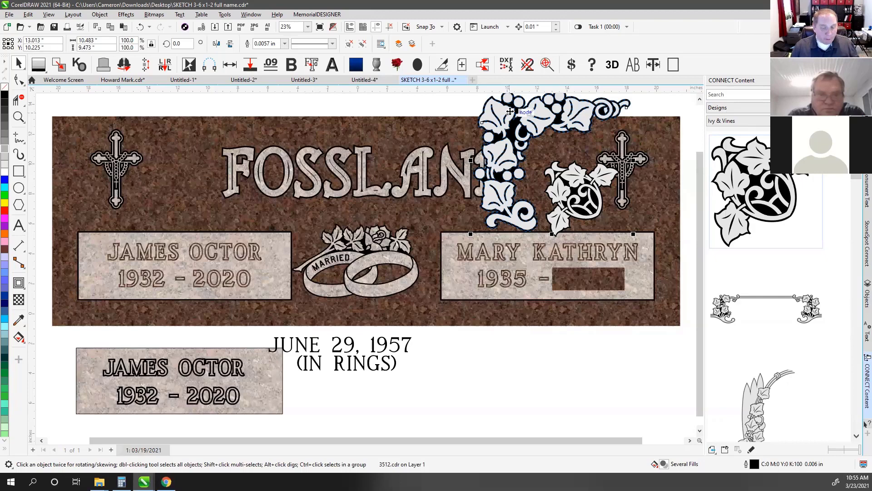
click(448, 102)
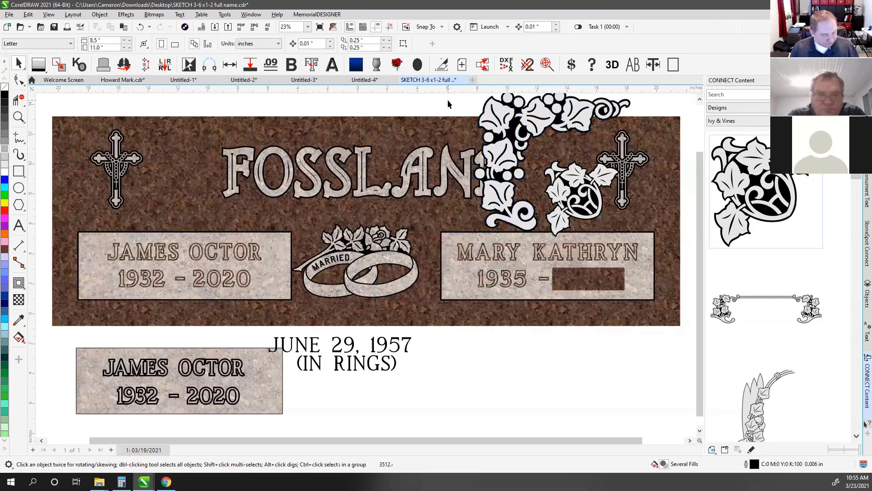
click(495, 120)
drag(595, 129, 584, 271)
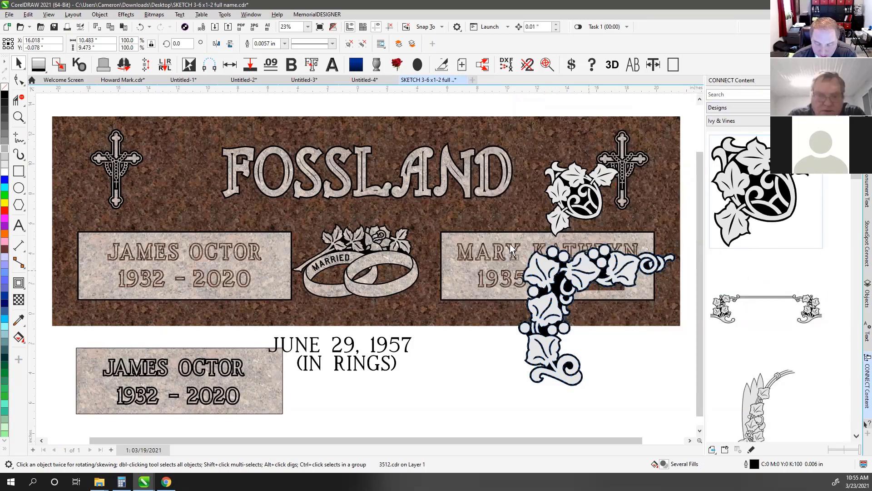
drag(589, 273, 490, 259)
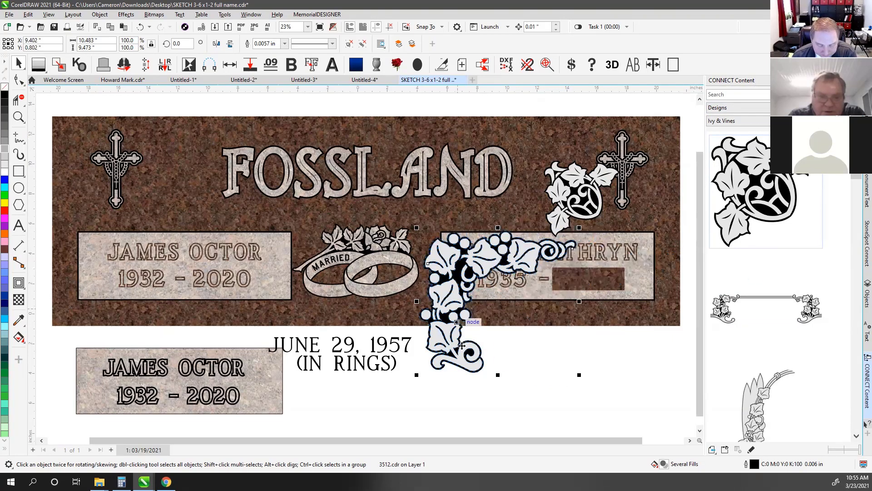
click(523, 347)
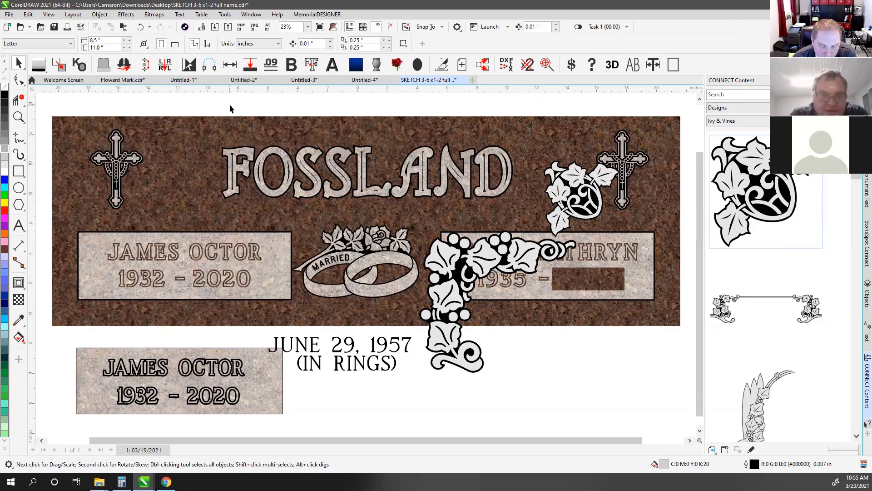
Start exporting the design as an Adobe Illustrator .ai file
click(9, 15)
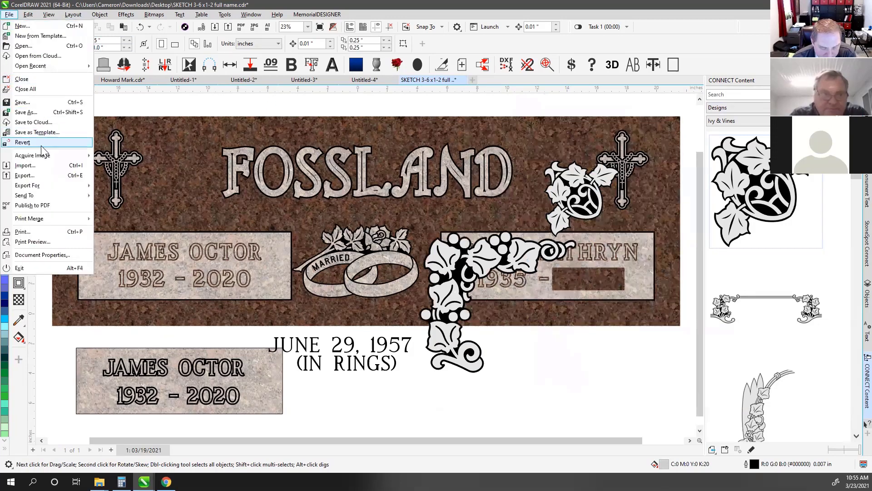
click(40, 177)
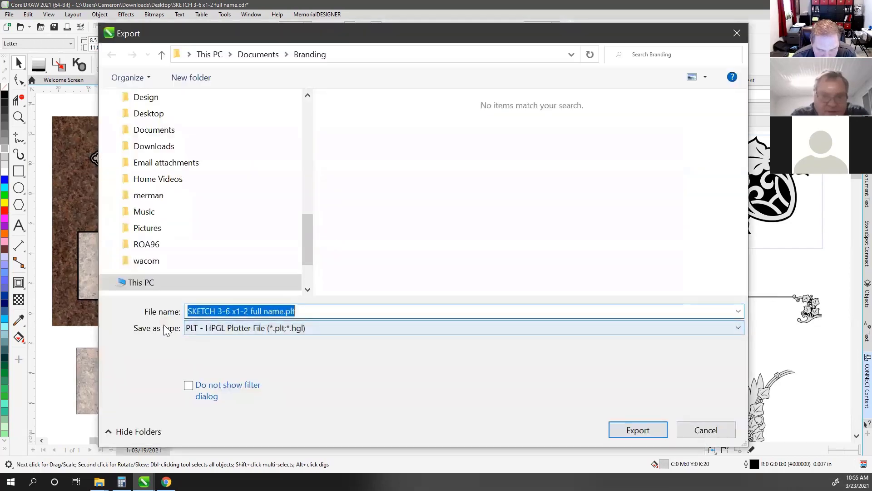
click(224, 328)
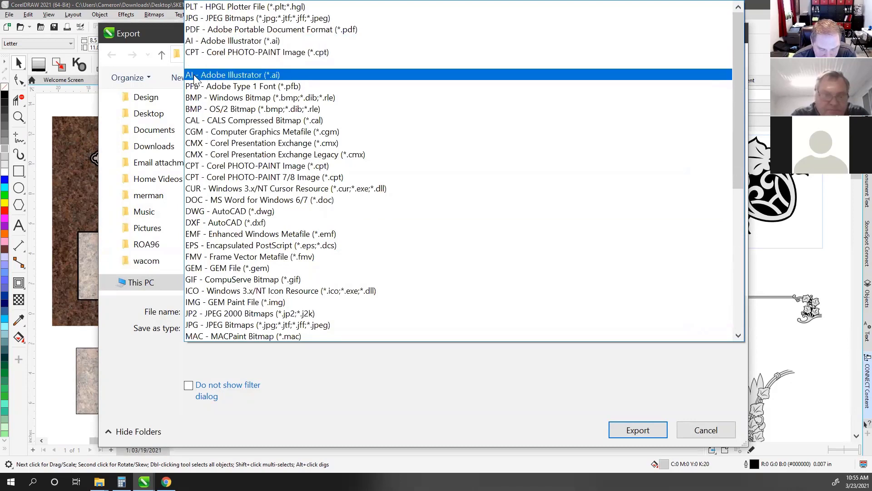
click(251, 74)
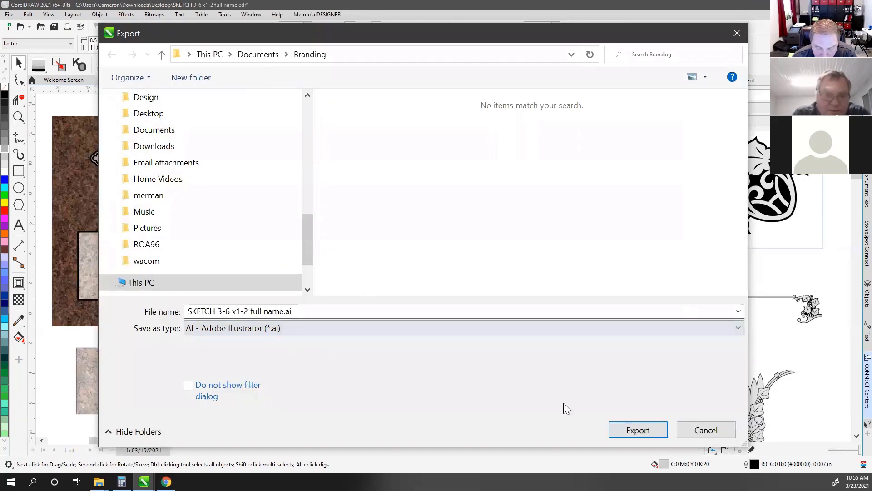
click(639, 431)
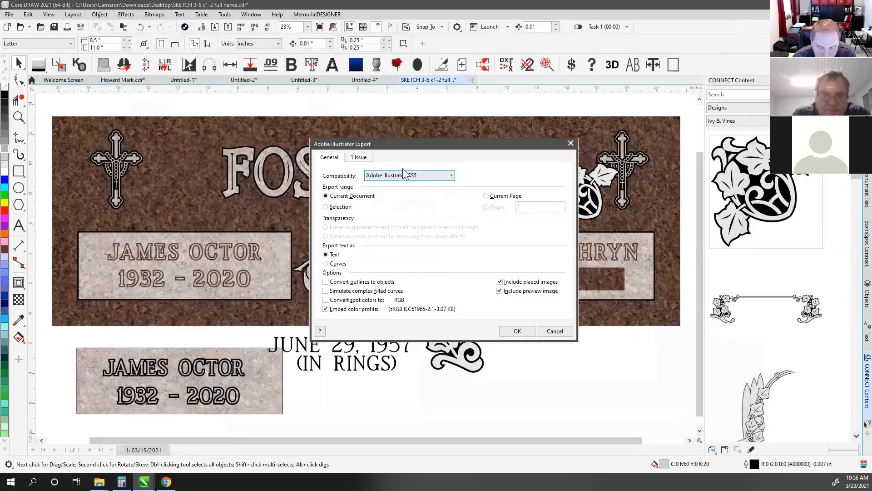
Set CS5 compatibility with text as curves, review the issue, then cancel the export
click(403, 174)
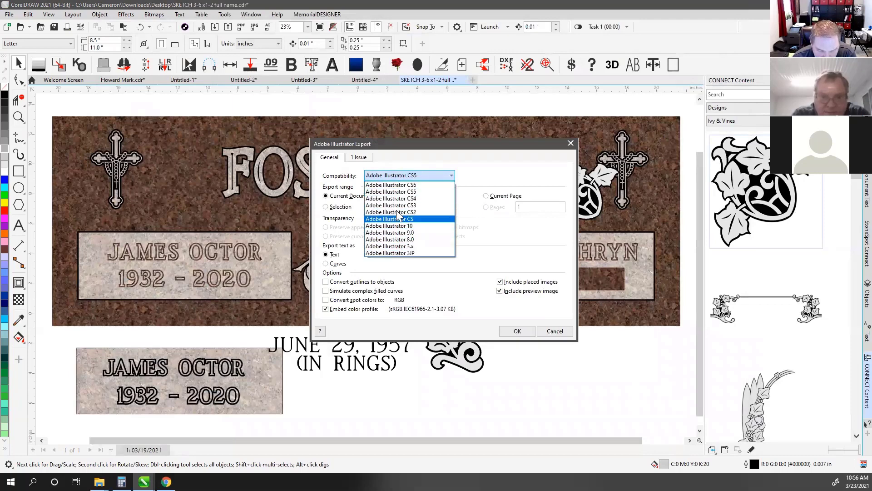
click(382, 192)
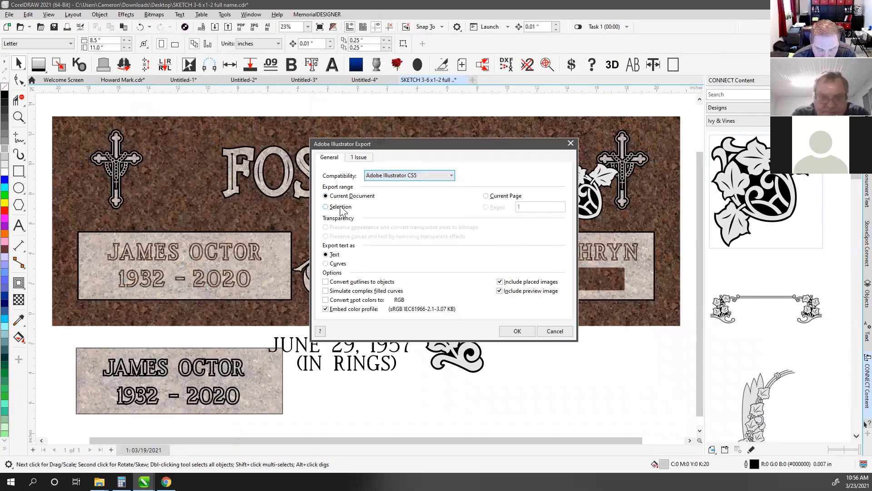
click(336, 264)
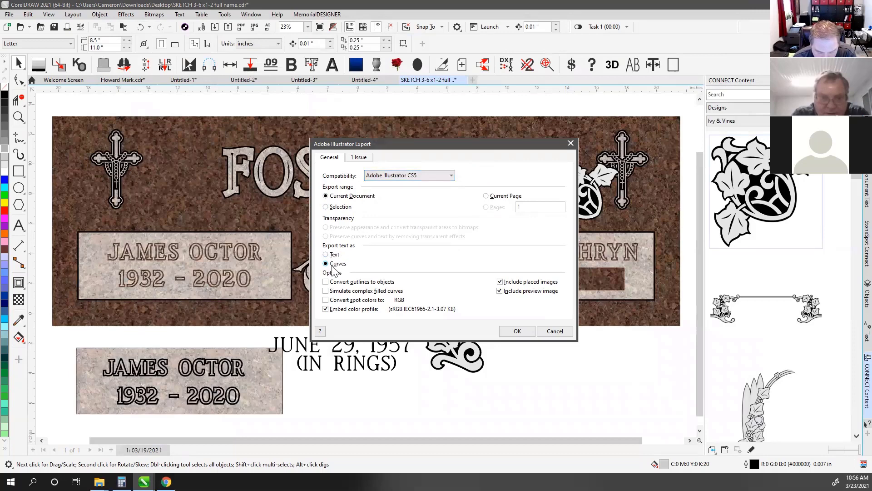
click(359, 158)
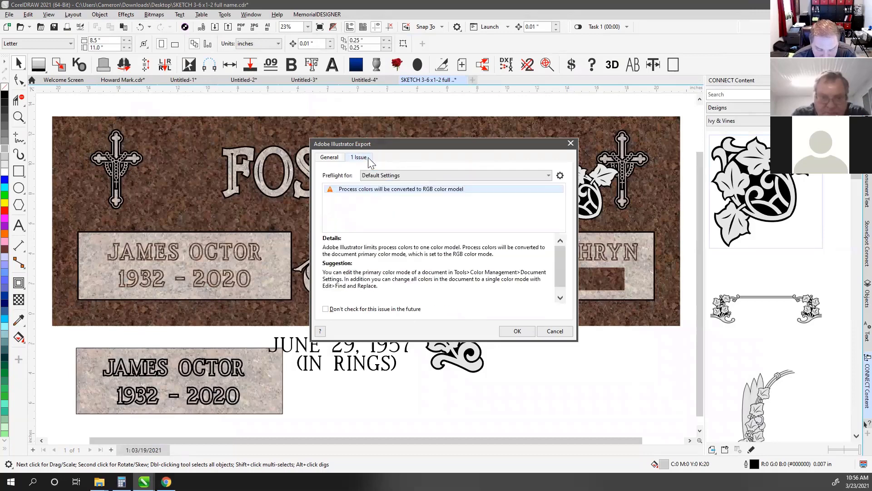
click(339, 159)
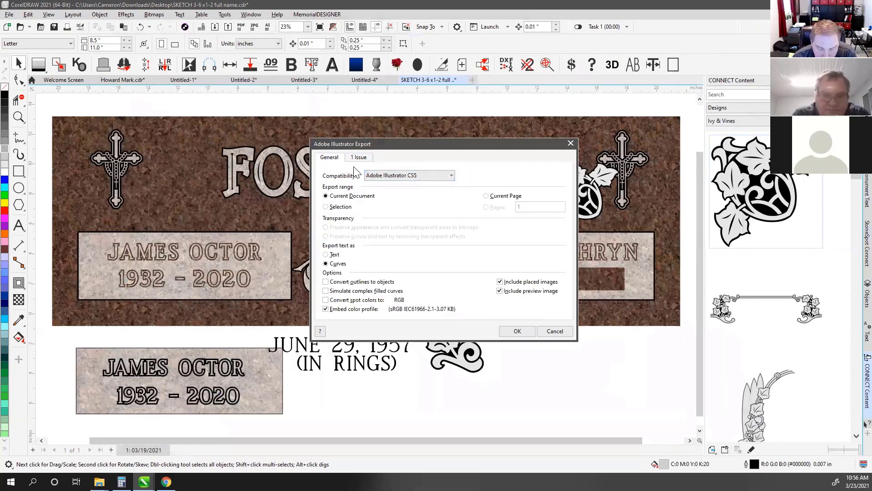
click(405, 177)
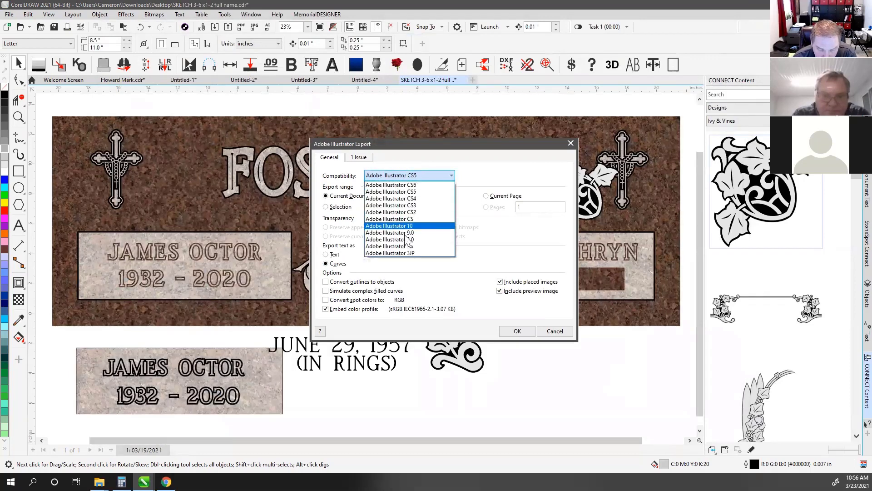
click(481, 187)
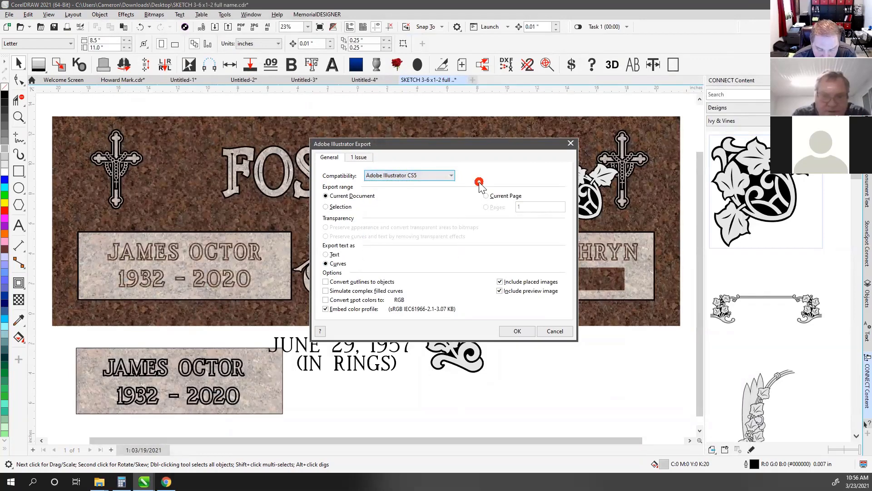
click(556, 331)
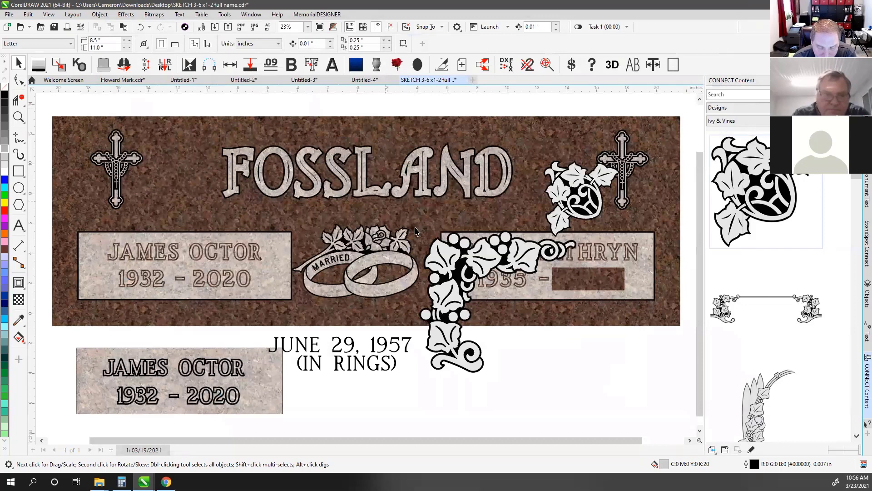
click(474, 276)
Delete the ivy vine and the ivy corner near the right cross
key(Delete)
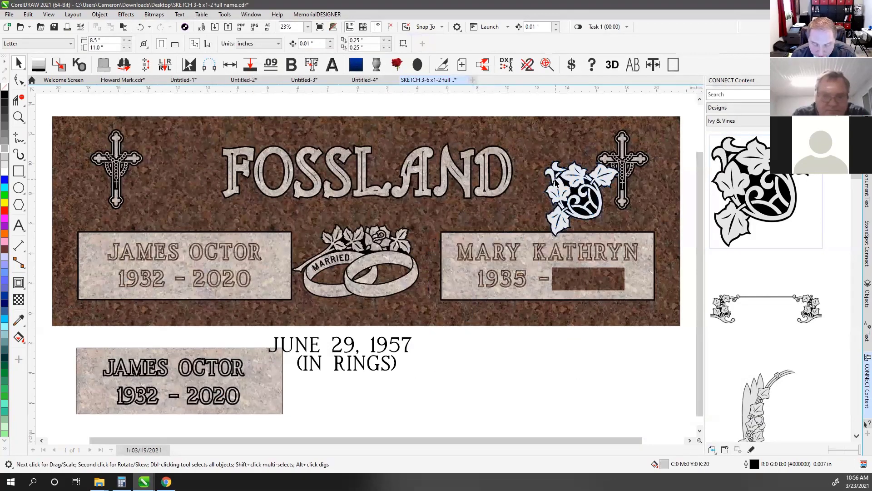
click(568, 200)
key(Delete)
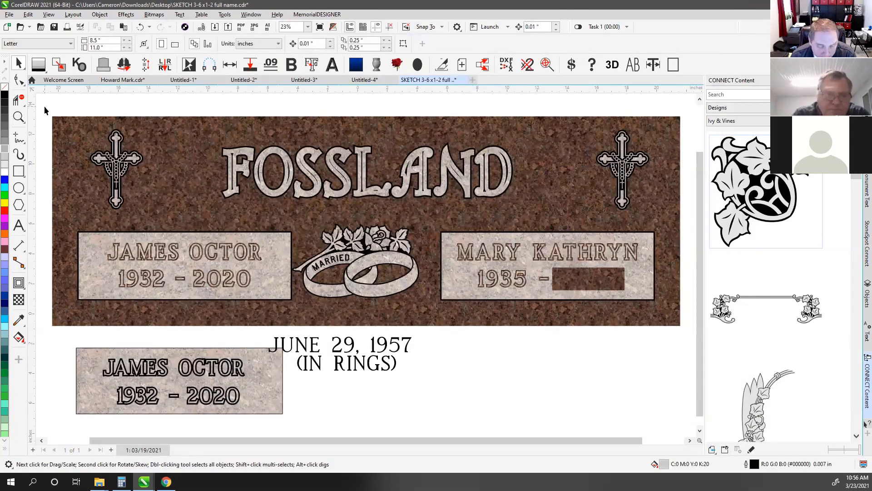
Select the whole plaque, create an outline Plot page, and export it as an AI file
drag(44, 107, 684, 331)
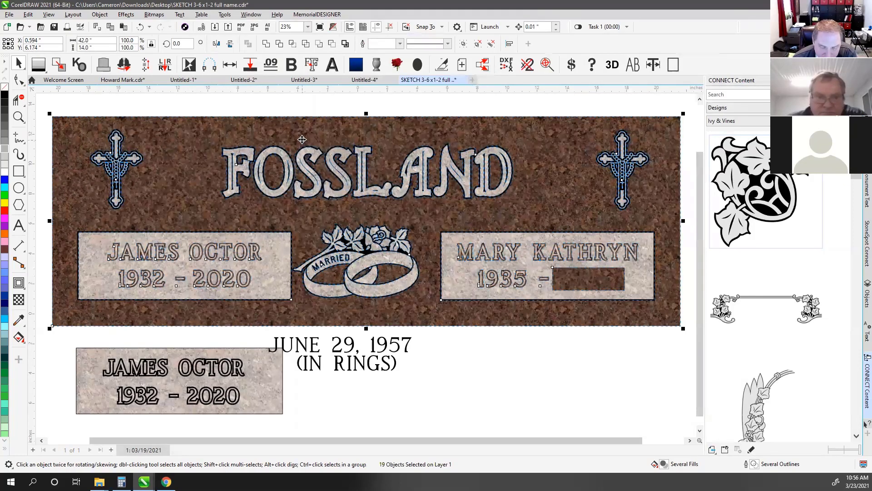
click(443, 66)
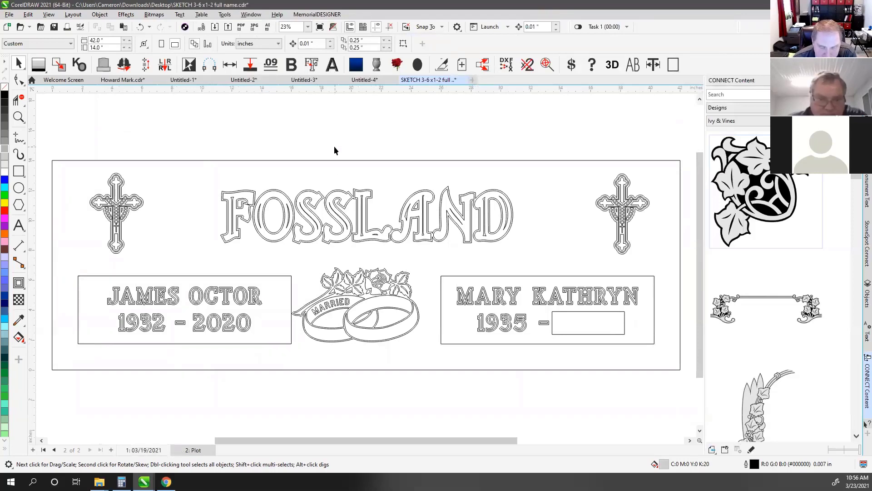
click(267, 29)
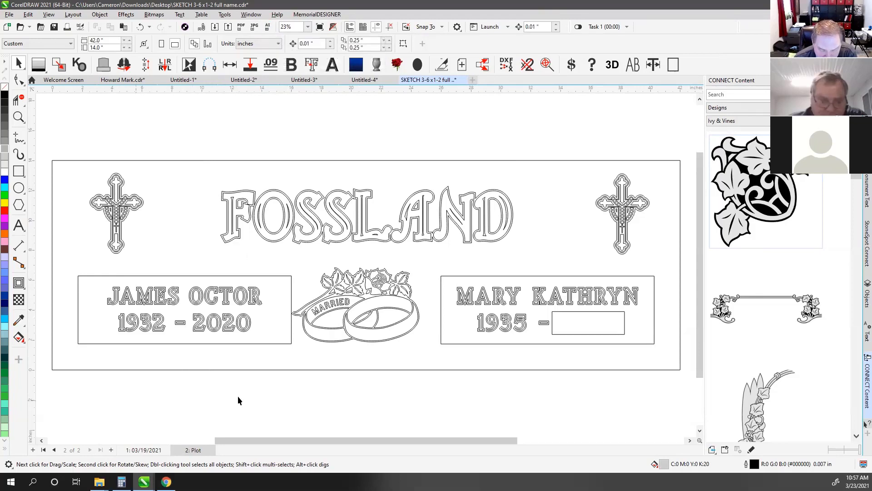
key(alt+Tab)
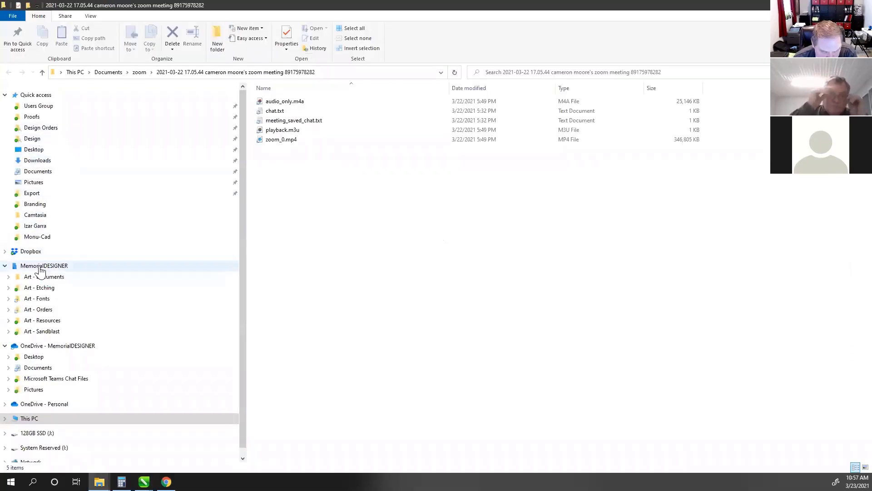
Go to OneDrive Documents > MemorialDESIGNER > Export in File Explorer
click(41, 372)
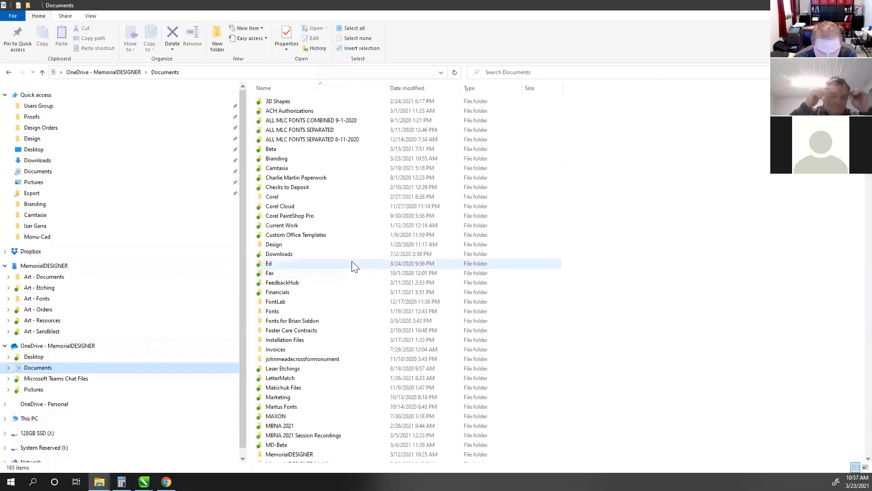
scroll(351, 259, down, 5)
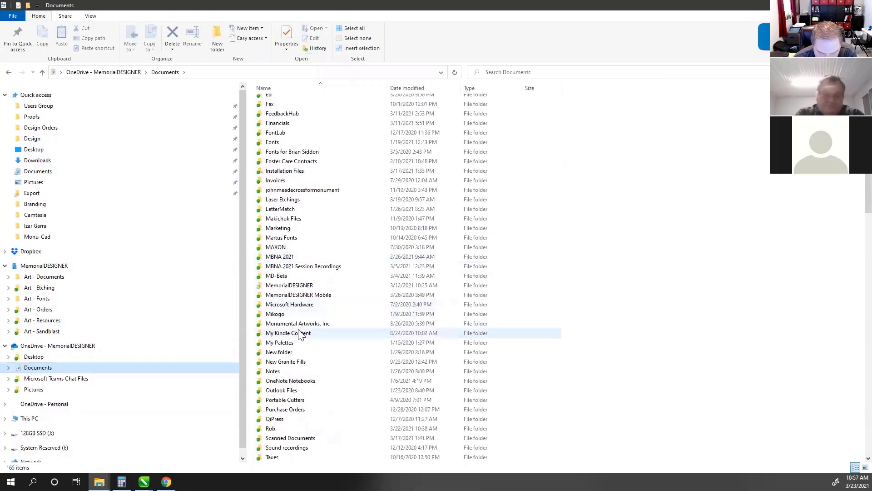
double_click(290, 285)
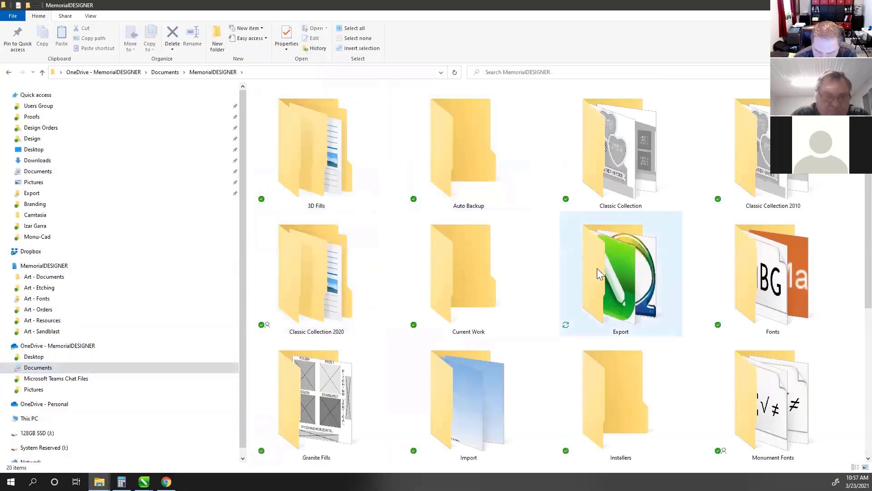
click(610, 261)
double_click(610, 258)
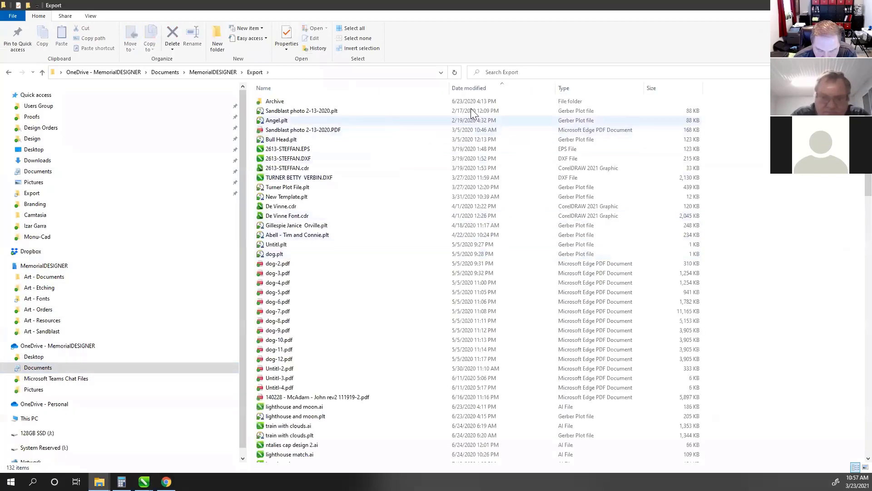
Sort by date modified to find SKETCH 3-6 x1-2 full name.ai, then minimize Explorer
click(477, 88)
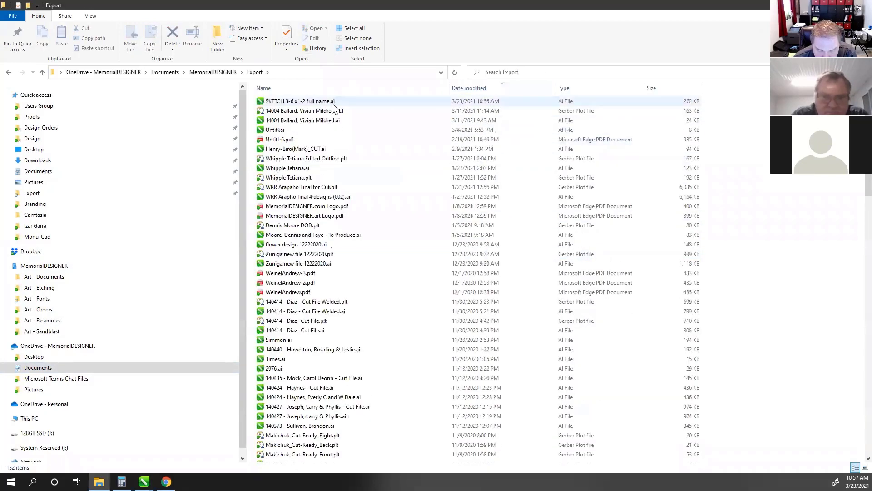
click(273, 102)
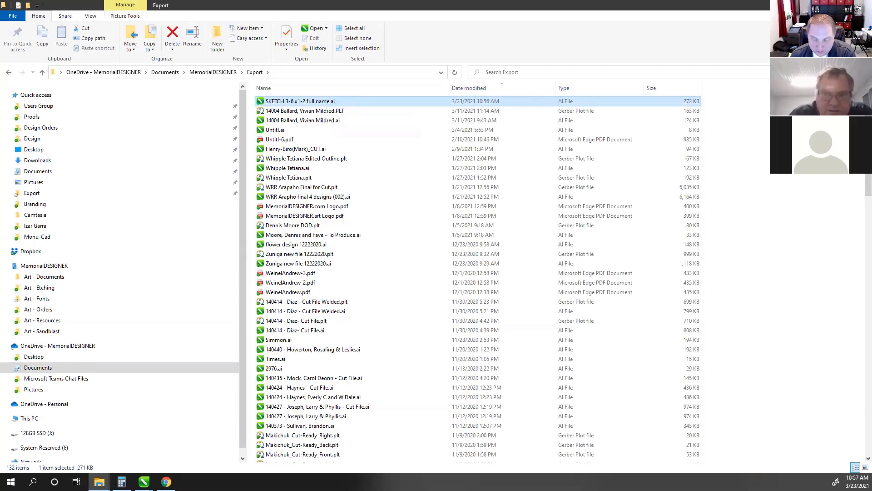
click(819, 5)
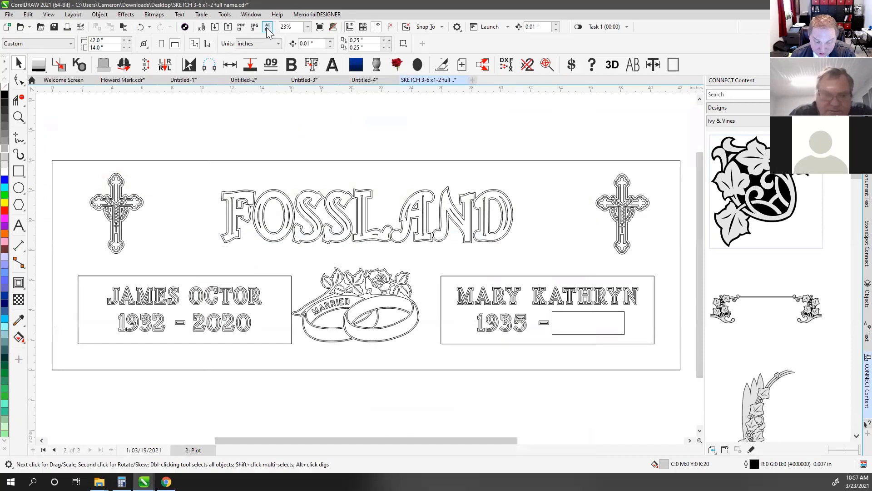
Open MemorialDESIGNER's Import/Export Folder Locations window and move it down and right
click(242, 27)
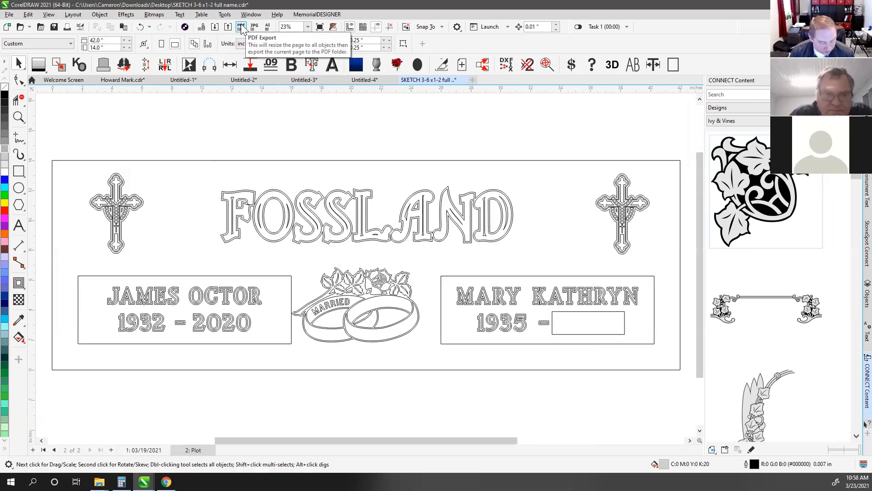
click(242, 29)
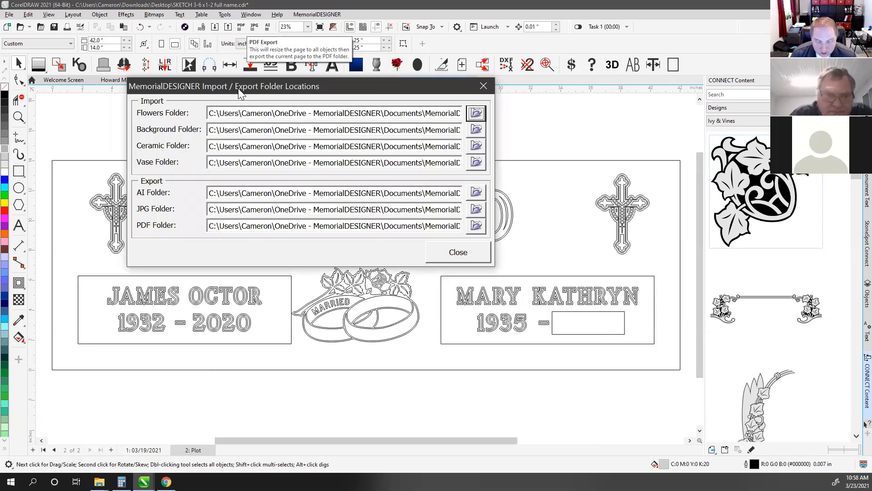
drag(238, 88, 253, 117)
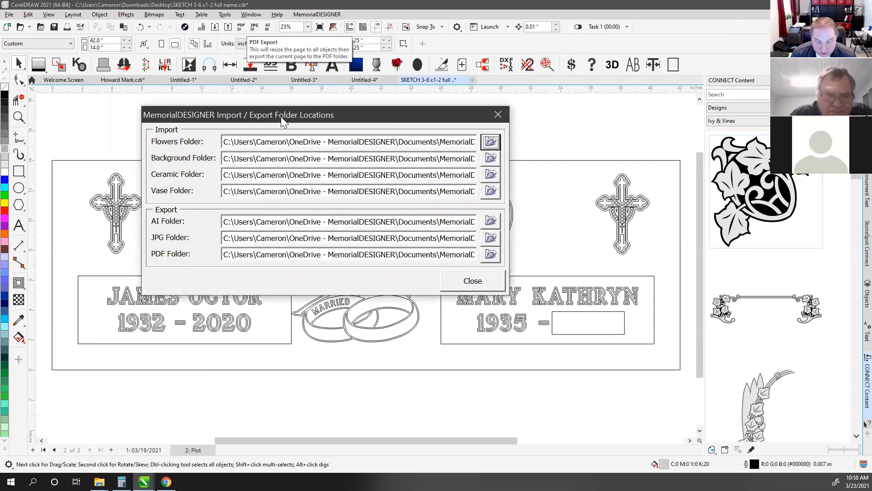
Check that the JPG, PDF and AI folder paths end in the Export folder
click(373, 236)
click(443, 256)
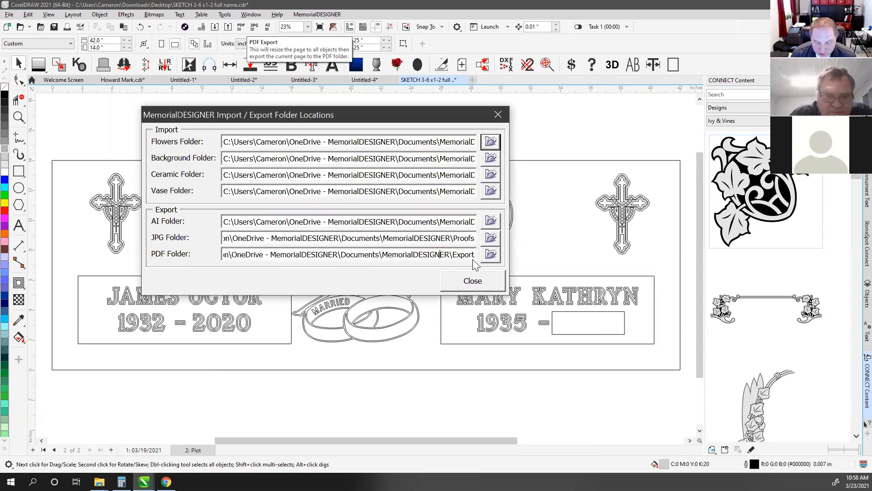
drag(454, 256, 489, 259)
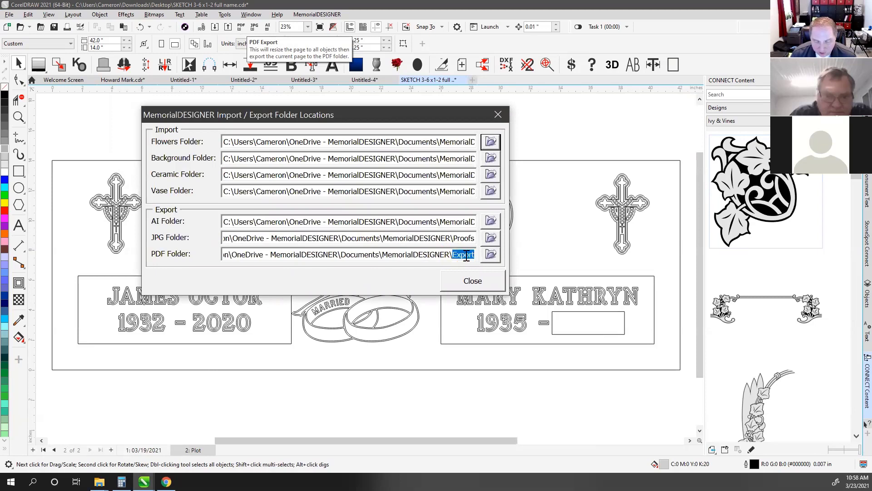
click(455, 220)
drag(452, 222, 477, 222)
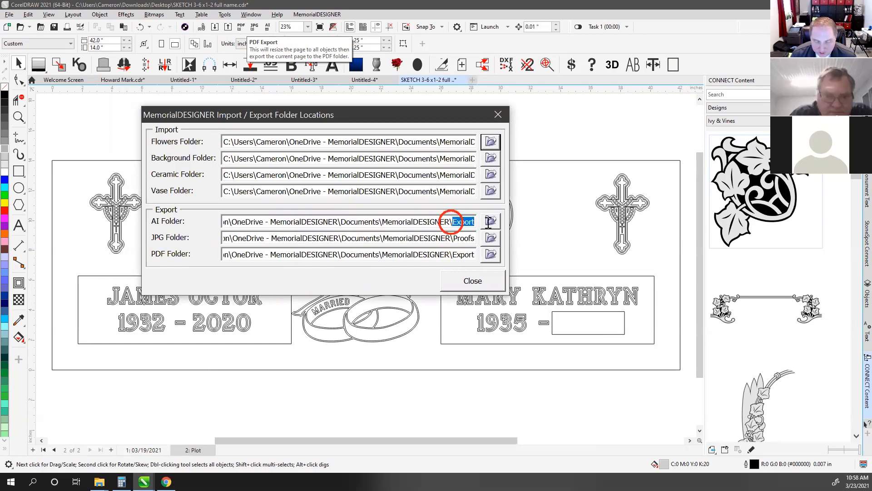
click(462, 238)
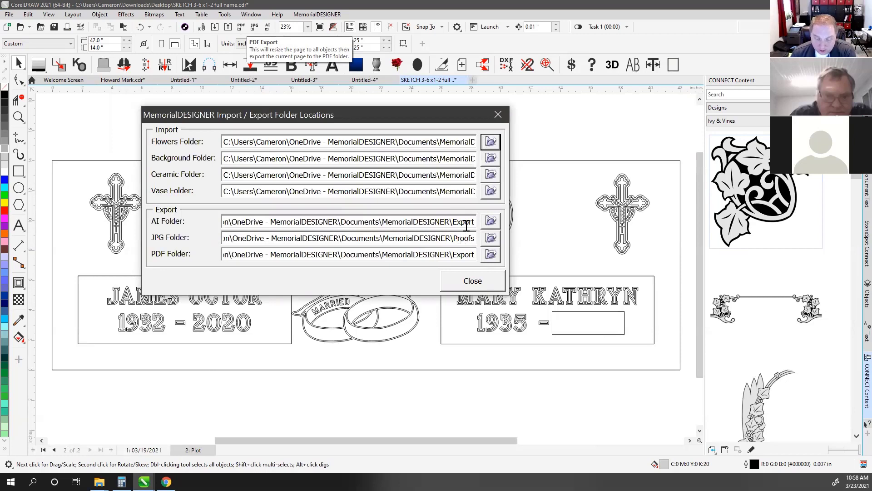
Browse for an AI export folder, cancel without changing it, and check the Flowers path
click(492, 221)
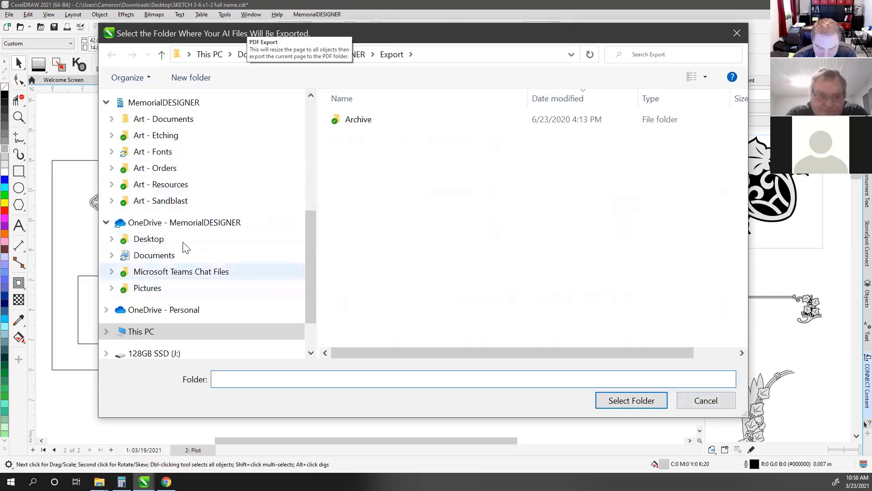
click(703, 400)
click(406, 115)
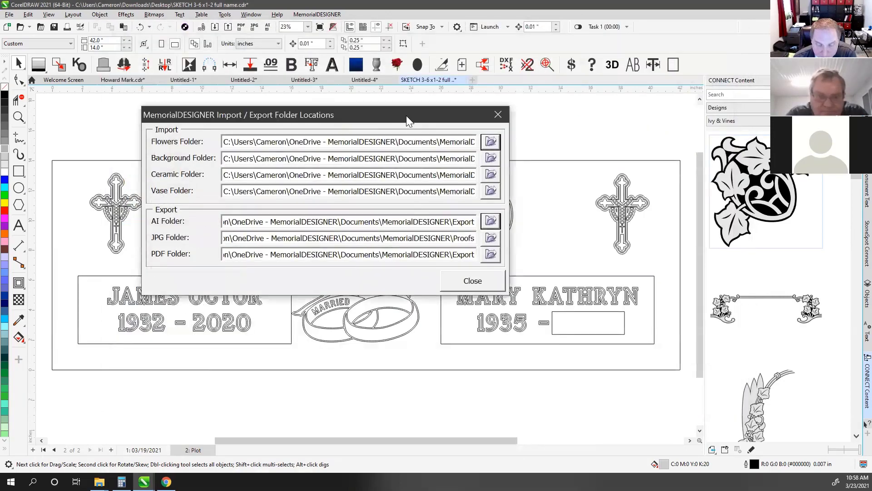
click(418, 144)
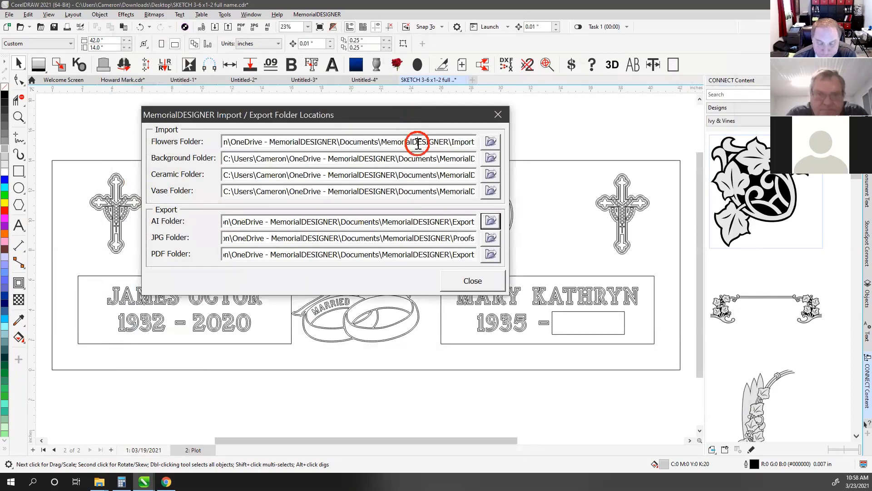
click(498, 115)
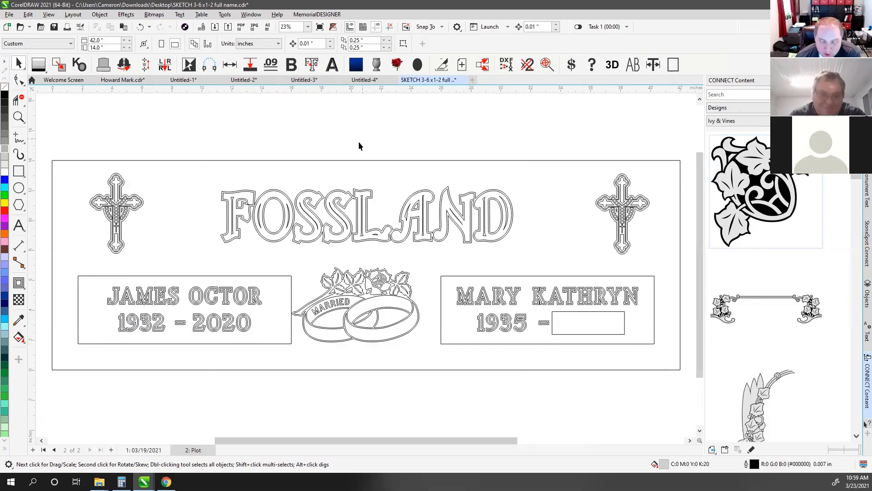
click(211, 293)
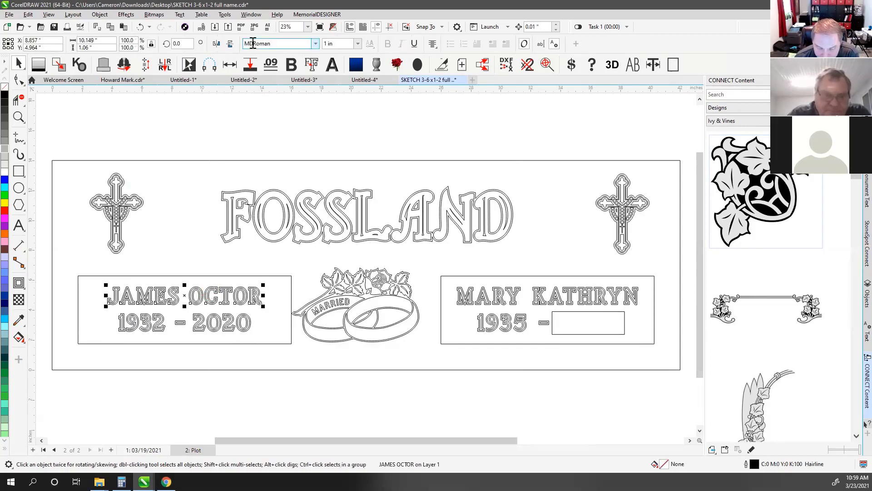
click(18, 225)
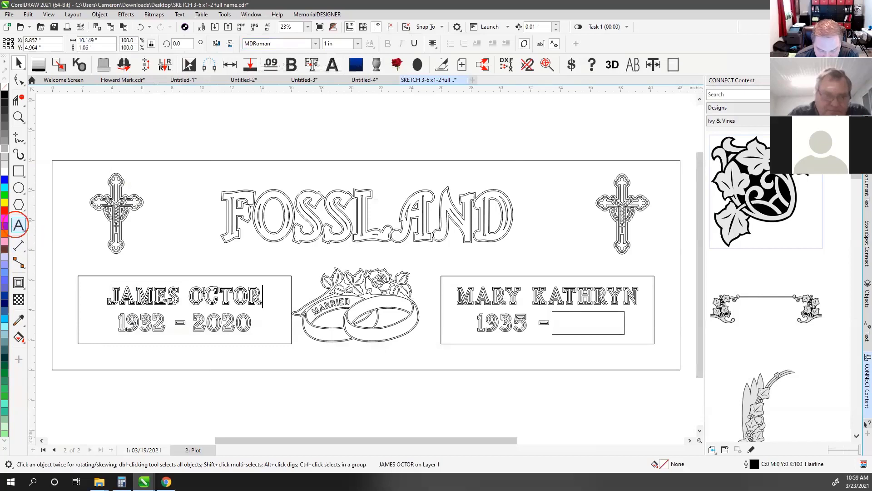
drag(204, 294, 289, 297)
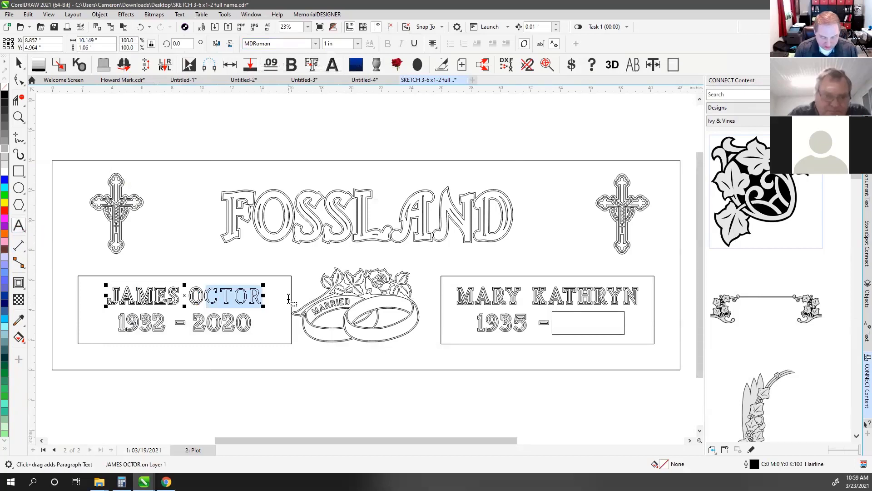
text(.)
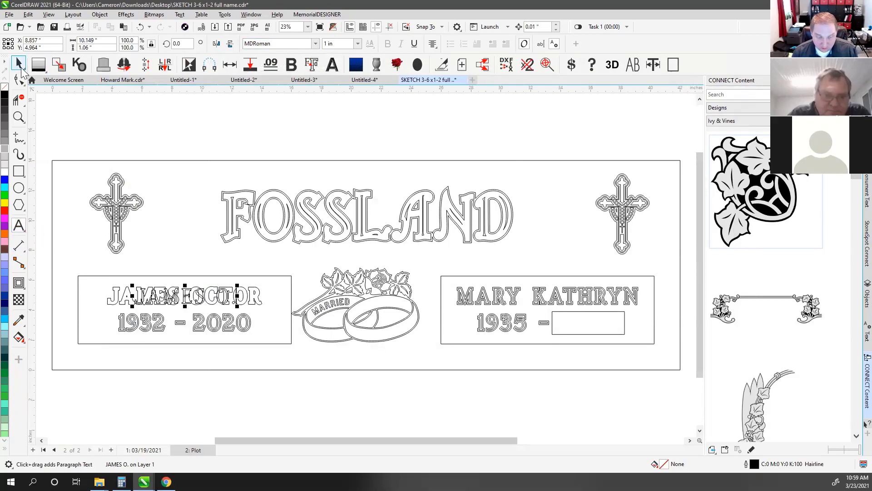
click(18, 65)
click(114, 294)
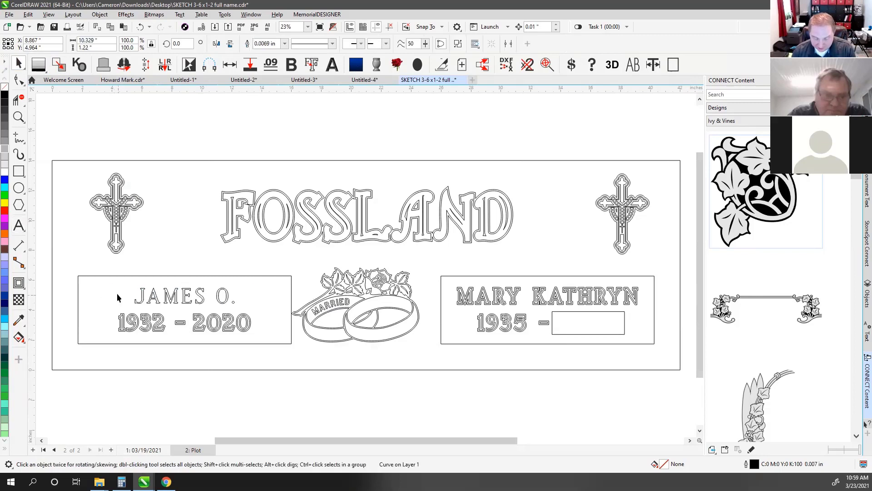
click(116, 293)
click(159, 303)
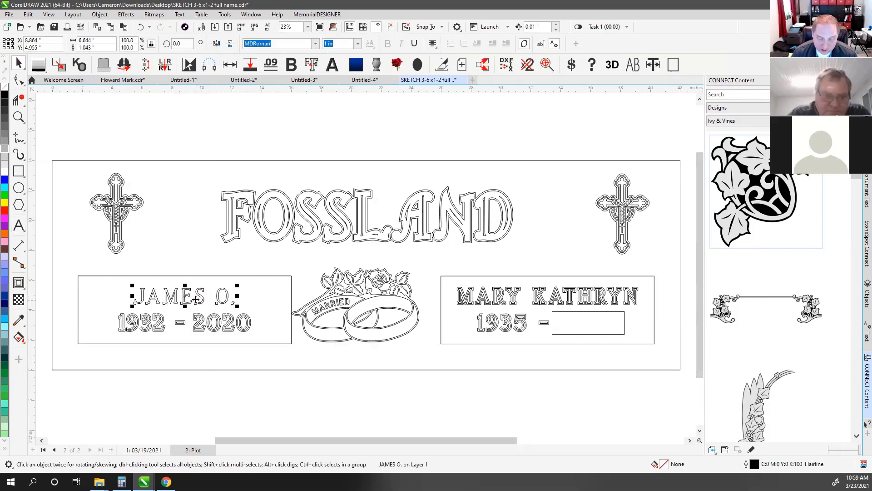
click(19, 225)
key(Escape)
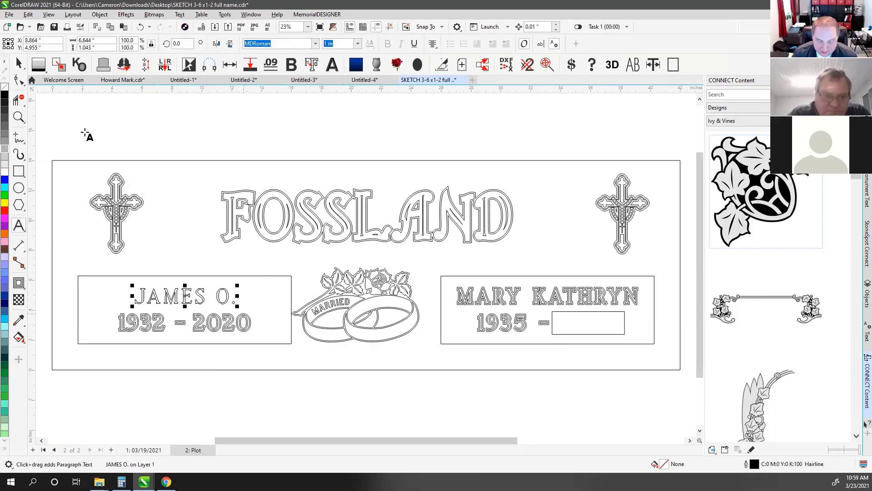
click(18, 65)
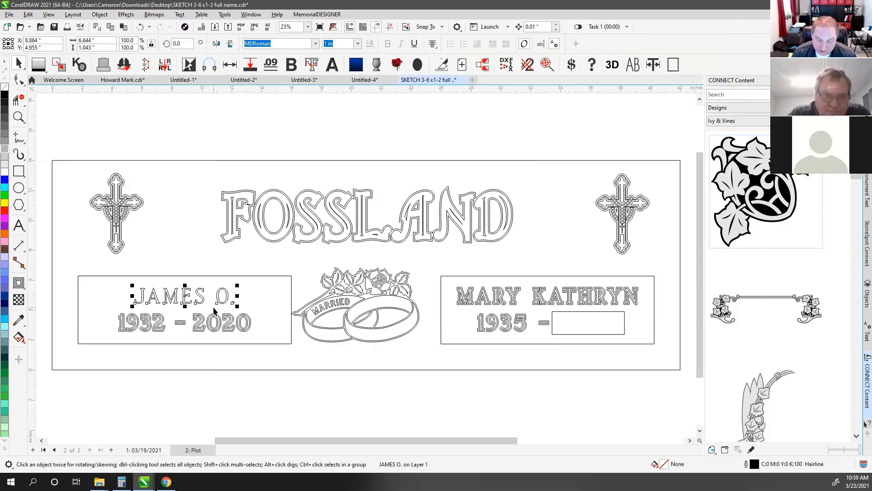
scroll(224, 298, up, 4)
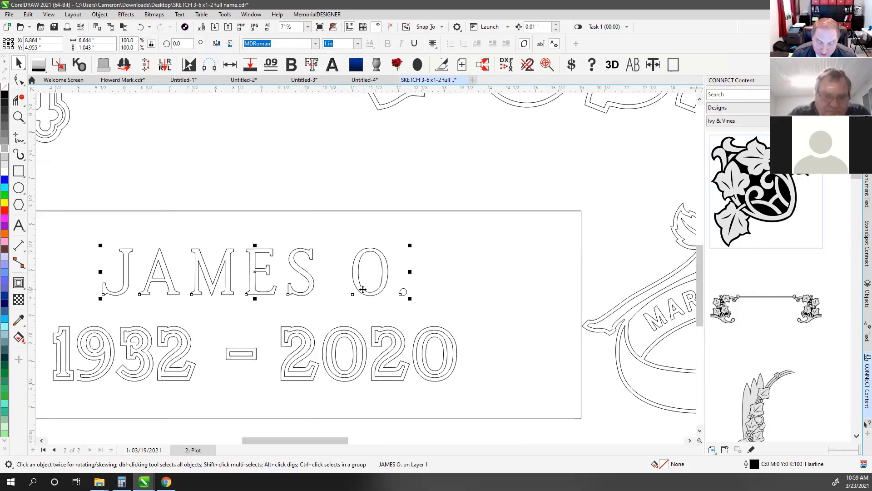
click(97, 15)
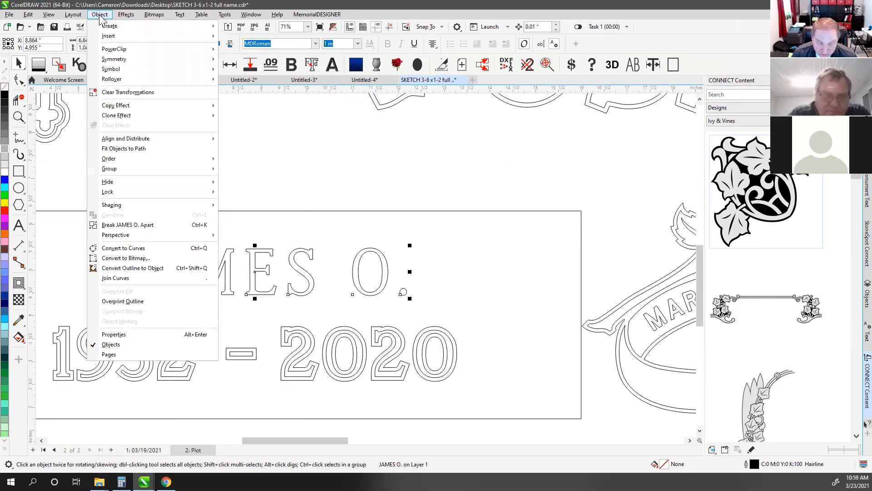
click(153, 249)
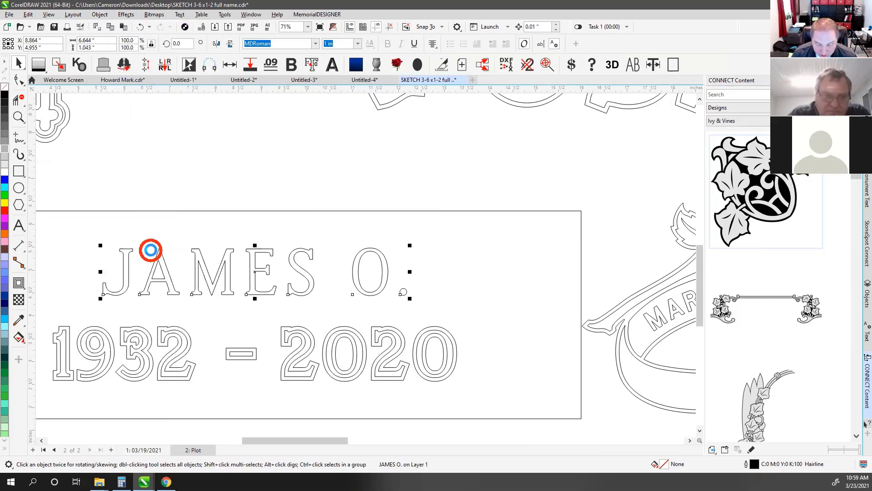
click(348, 196)
click(383, 272)
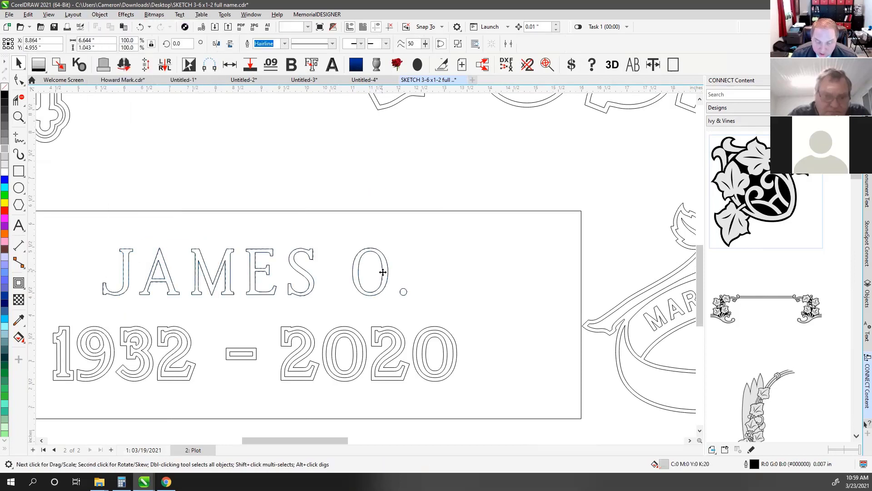
Show the converted name curve's letter nodes with the Shape tool
click(17, 80)
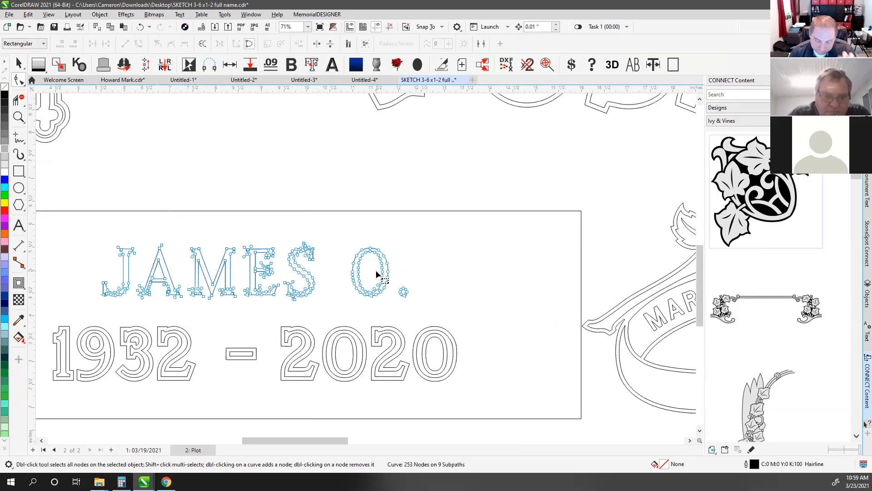
scroll(376, 274, up, 3)
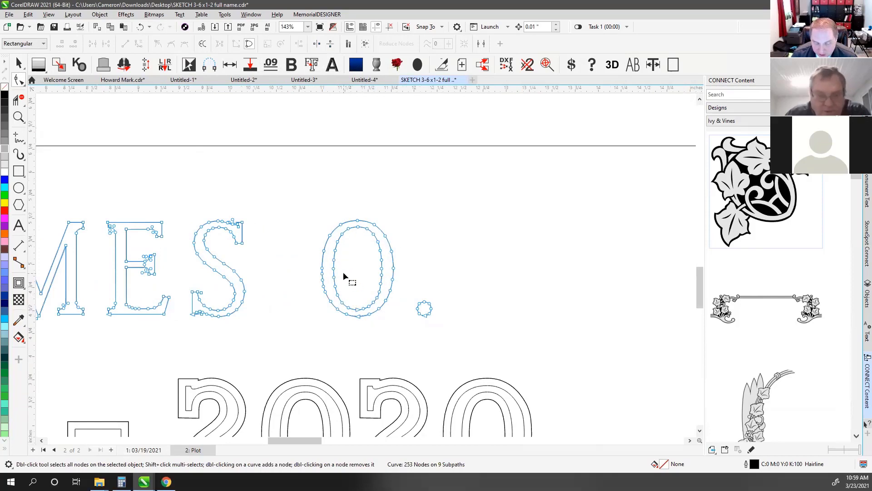
click(20, 67)
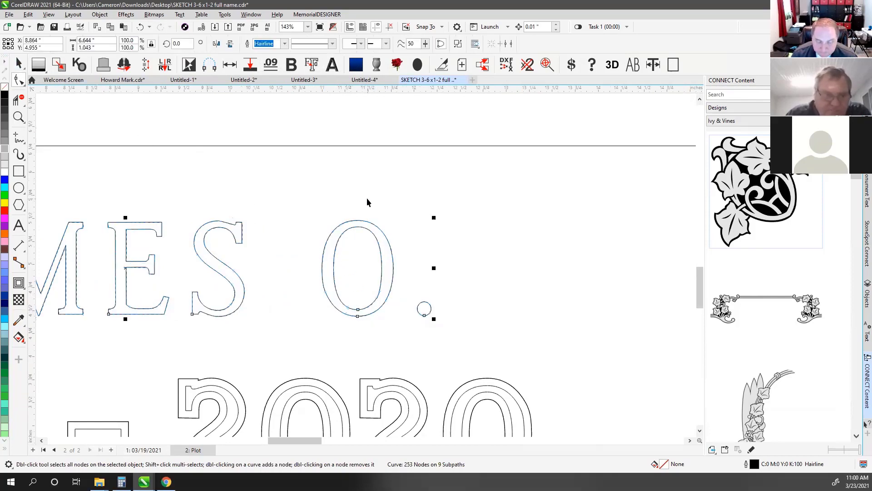
click(352, 229)
click(351, 225)
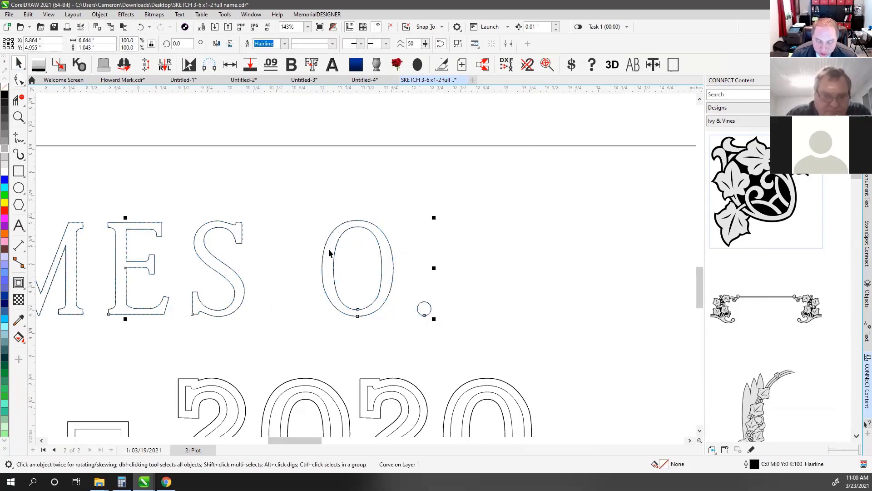
click(20, 225)
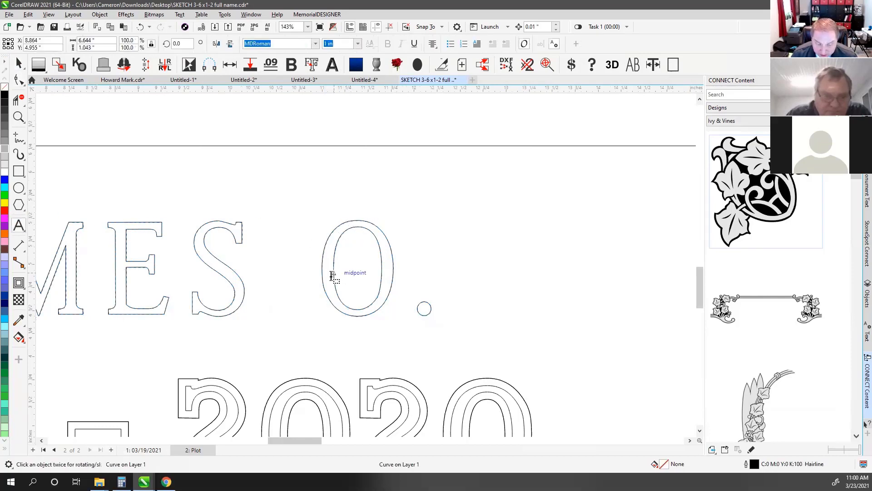
click(18, 80)
Select the O and period nodes, try shifting them right, and undo the move
drag(295, 196, 486, 354)
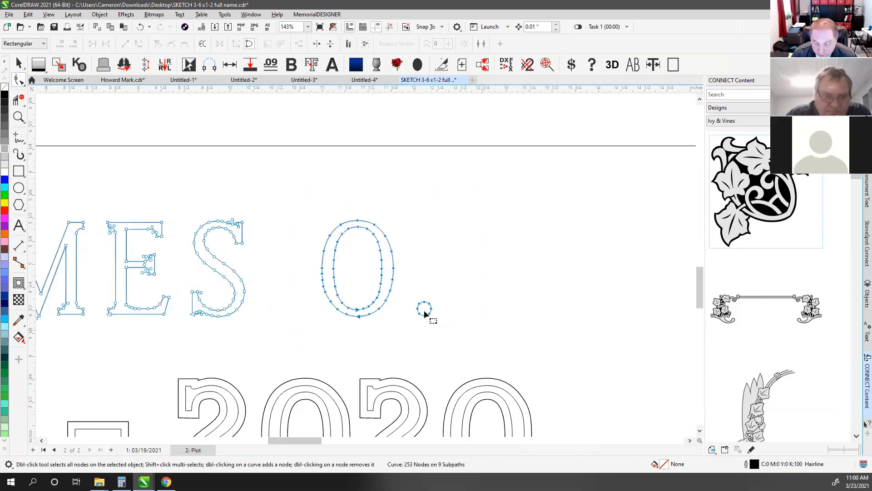
drag(418, 309, 460, 310)
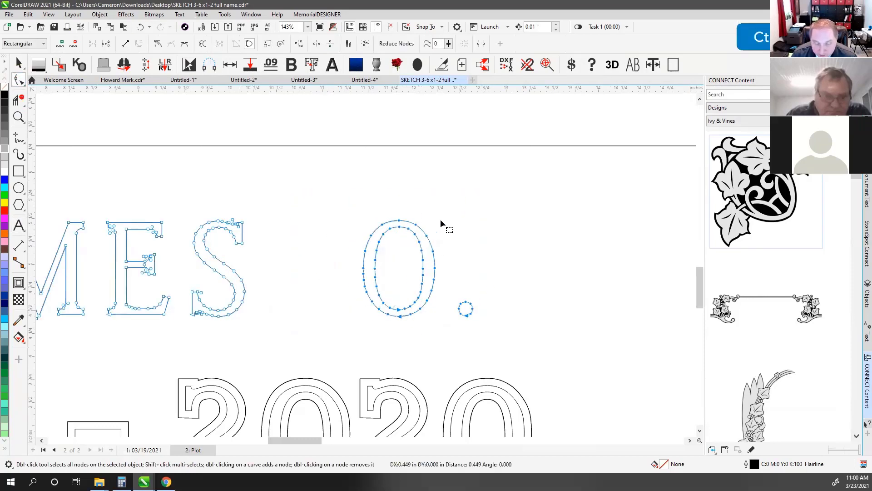
key(ctrl+z)
click(373, 189)
drag(234, 220, 325, 268)
key(space)
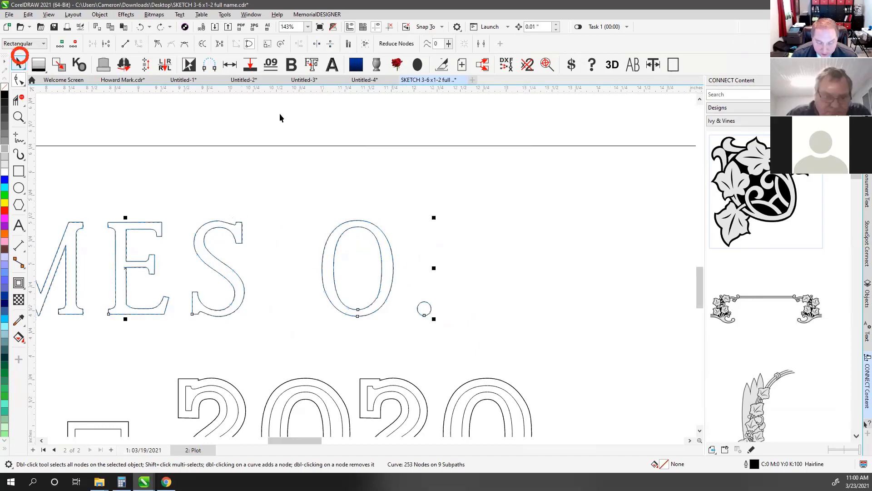
click(279, 113)
scroll(366, 268, down, 5)
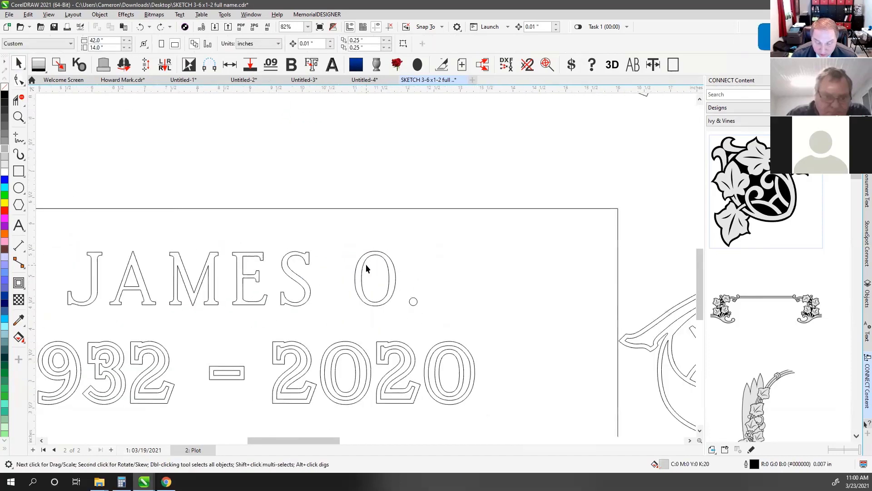
scroll(364, 263, down, 2)
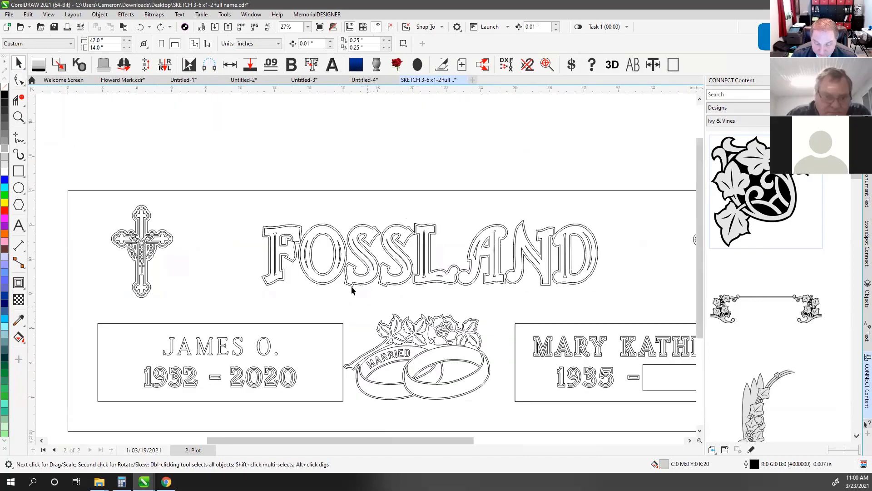
Try moving the FOSSLAND lettering up, undo it, and fit the whole design with F4
drag(321, 226, 318, 137)
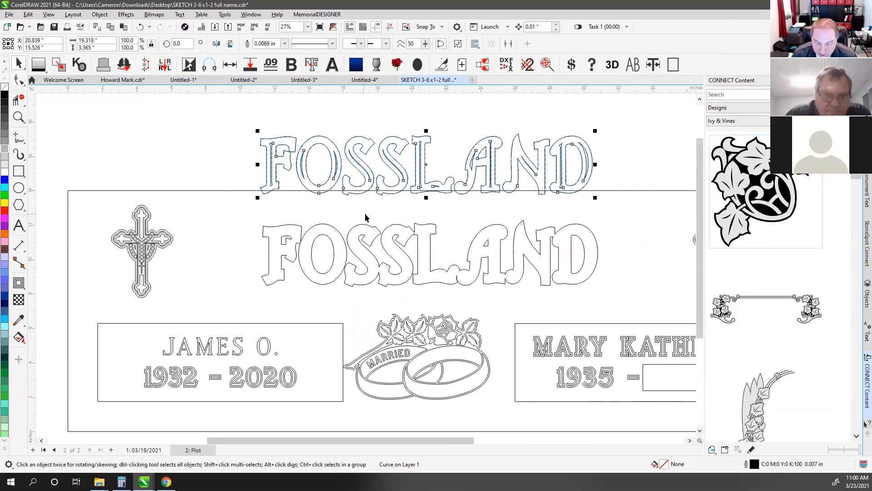
key(ctrl+z)
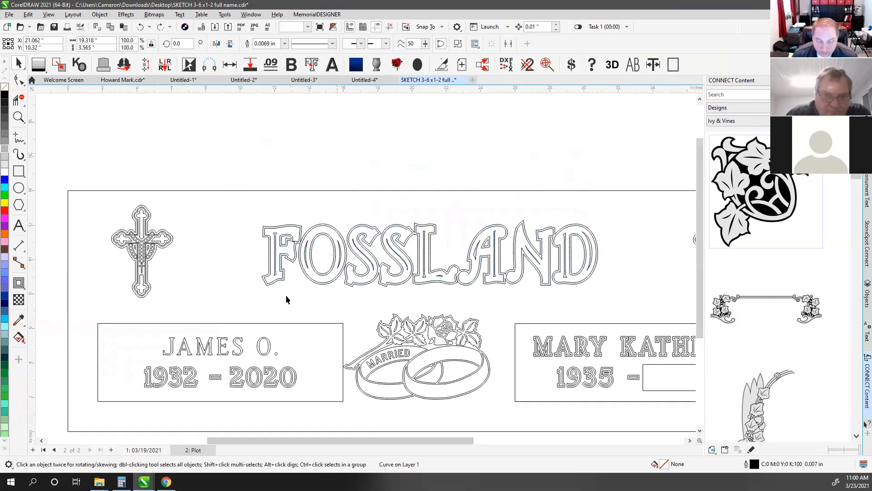
click(287, 306)
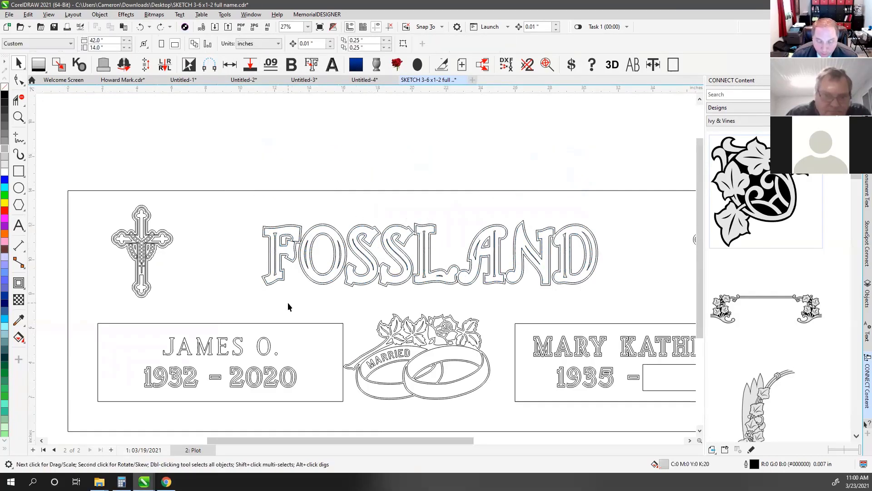
click(286, 228)
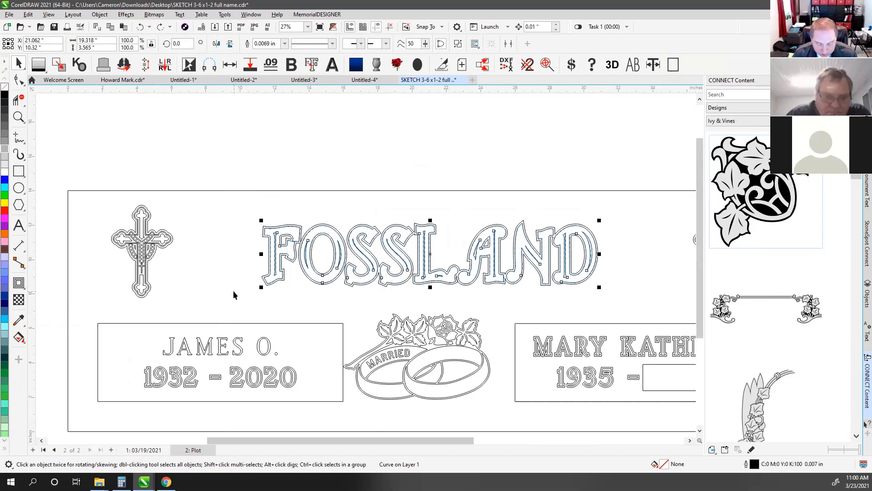
key(F4)
click(229, 134)
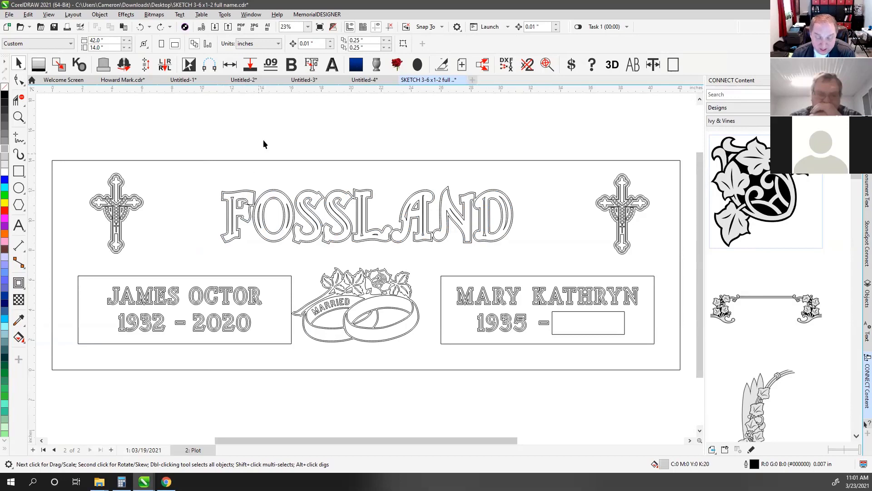
Select then deselect the FOSSLAND lettering and switch to the Shape tool
click(243, 193)
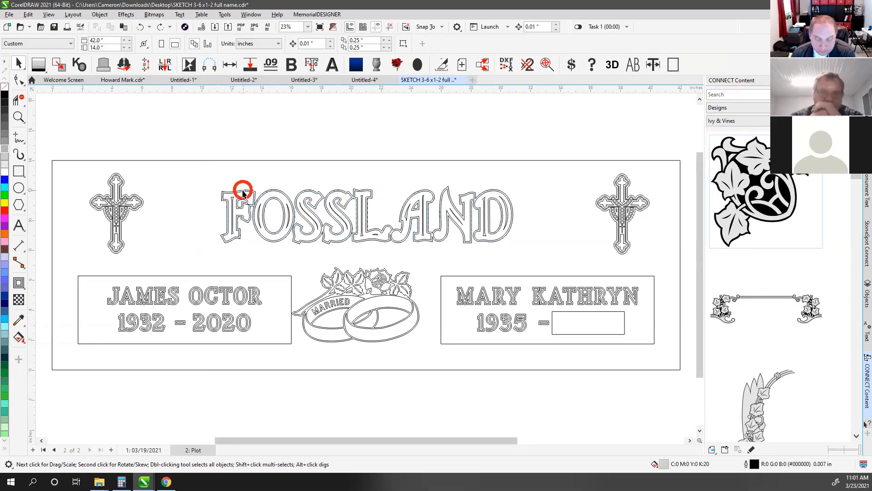
click(251, 140)
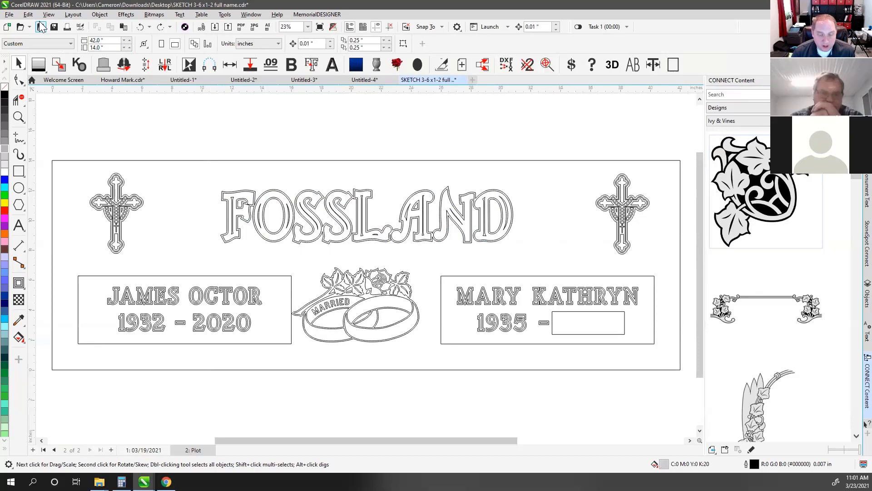
click(21, 80)
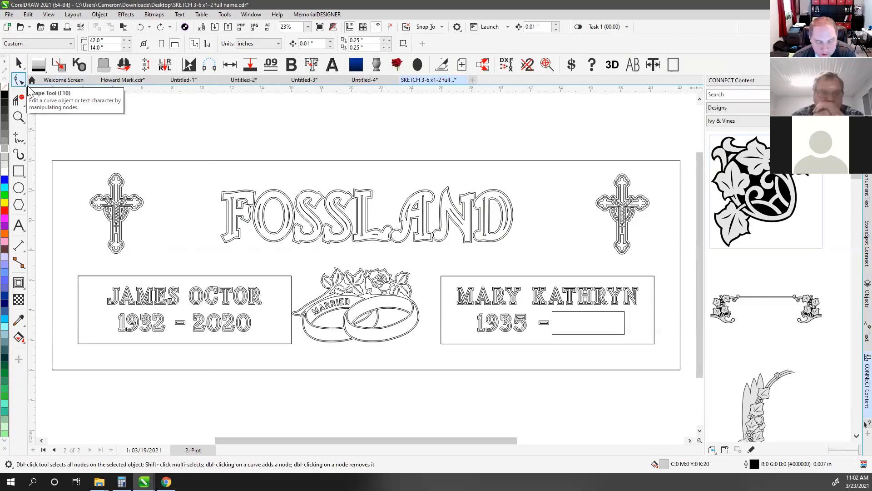
Zoom into the L and delete the stray sliver's nodes inside it
scroll(442, 225, up, 3)
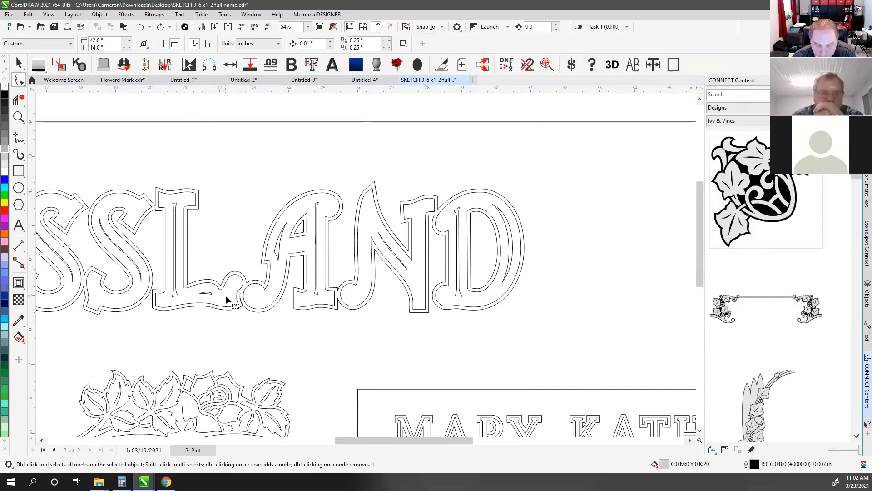
scroll(213, 300, up, 3)
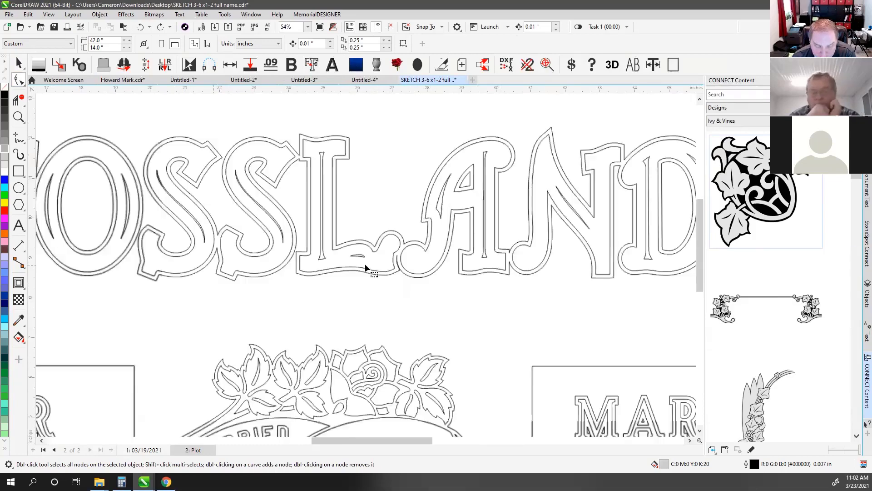
scroll(364, 255, up, 2)
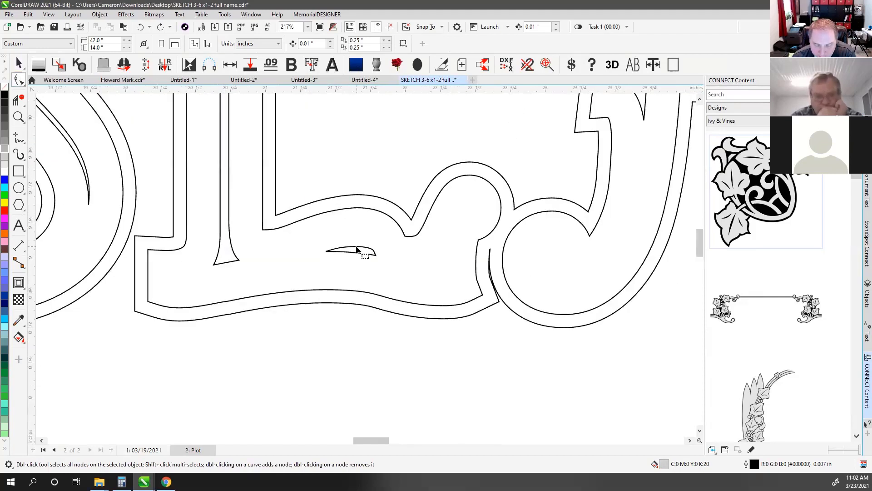
click(346, 250)
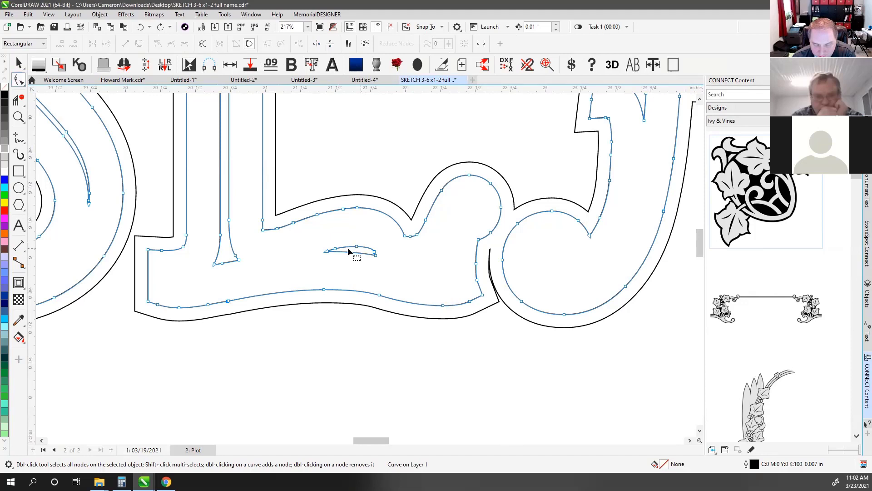
drag(307, 233, 392, 268)
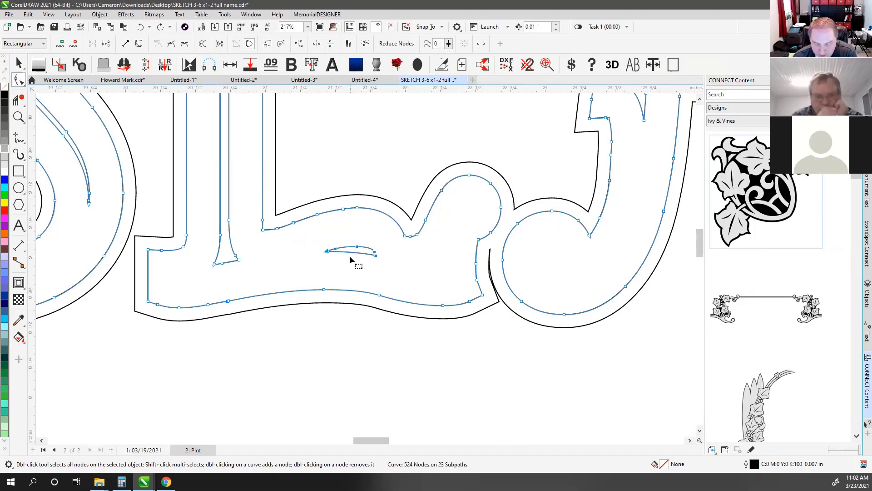
key(Delete)
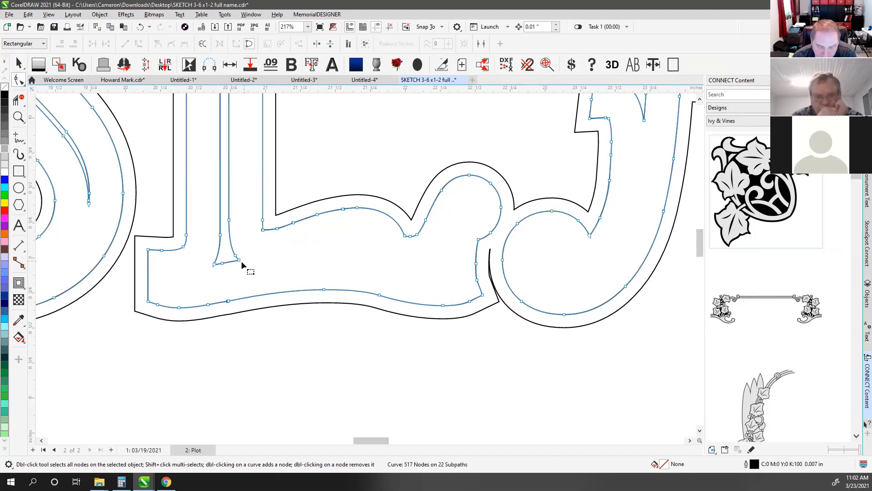
Pull the thin L stroke's top node left and zoom back out
click(220, 235)
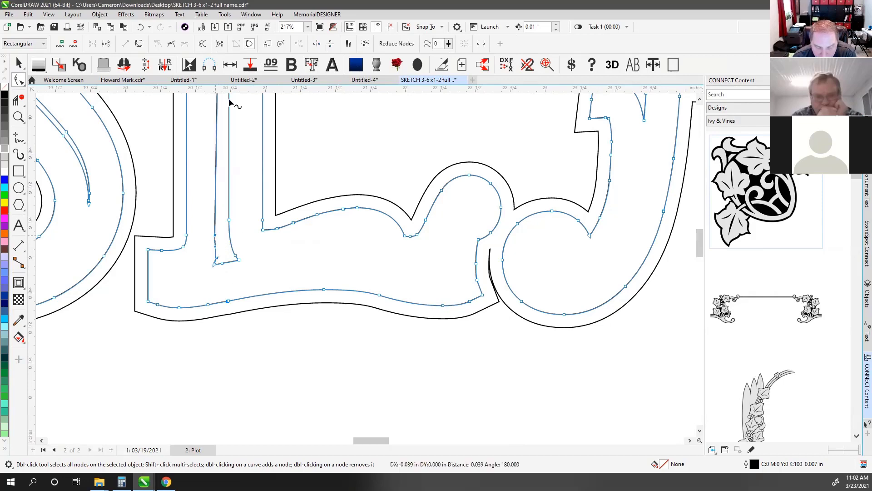
scroll(366, 255, down, 1)
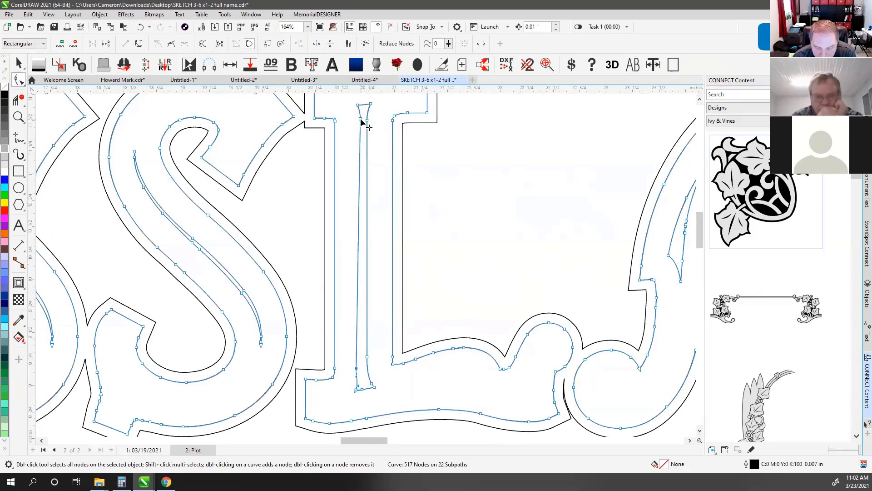
drag(362, 120, 347, 104)
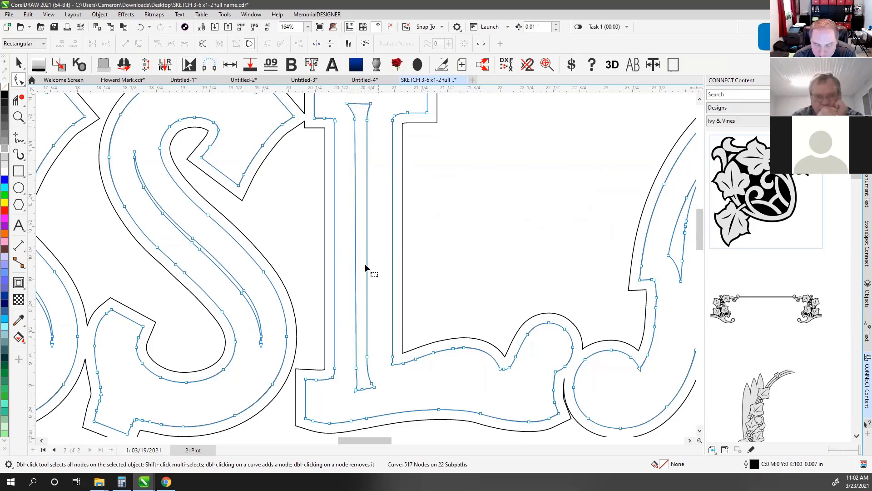
scroll(364, 269, down, 2)
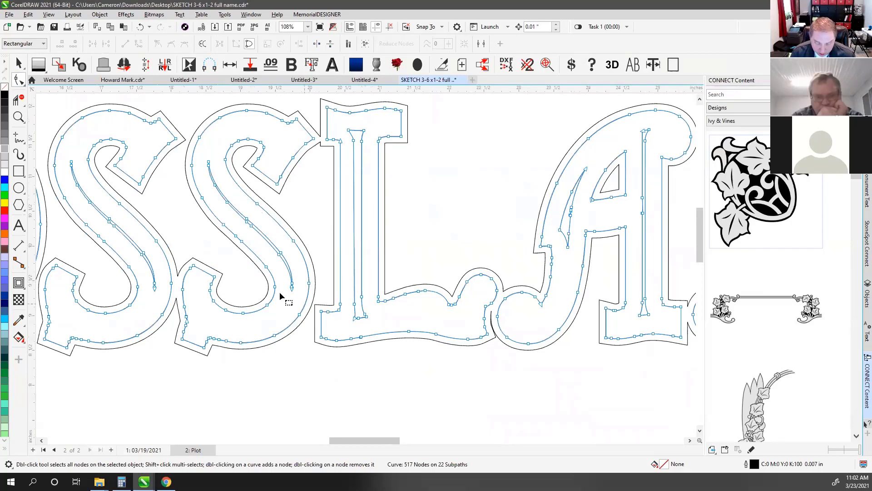
scroll(288, 302, down, 3)
scroll(395, 300, down, 2)
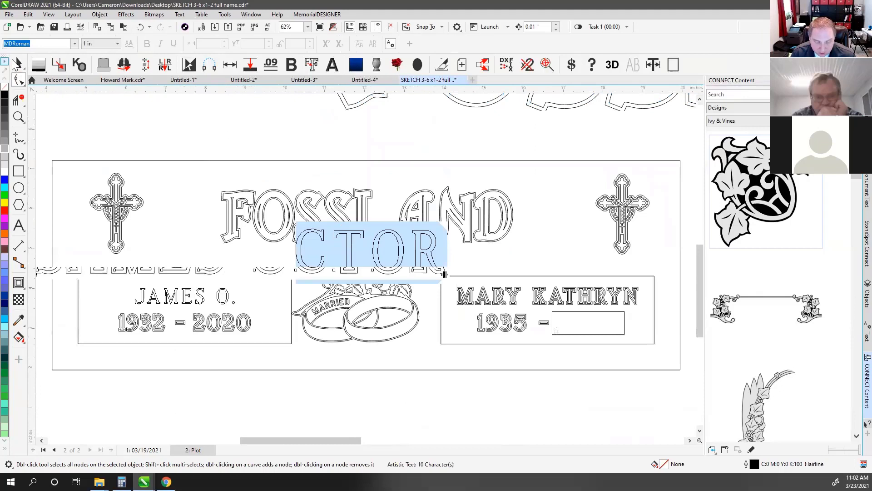
key(space)
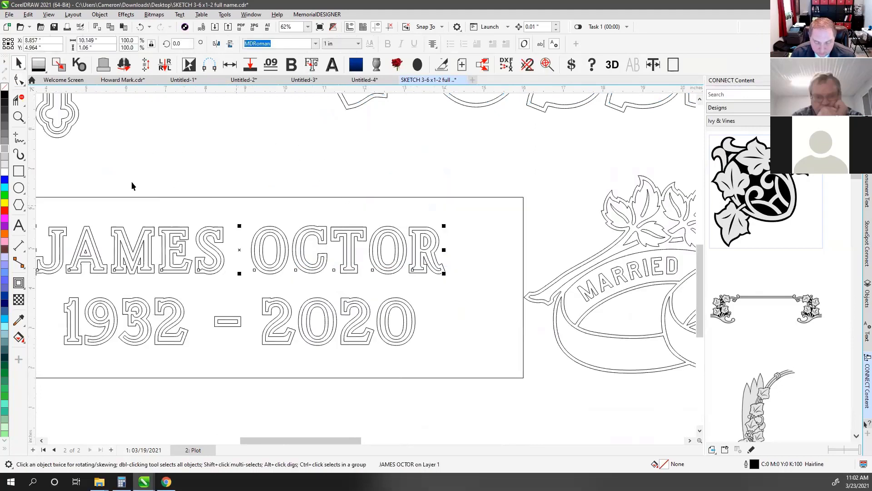
click(18, 81)
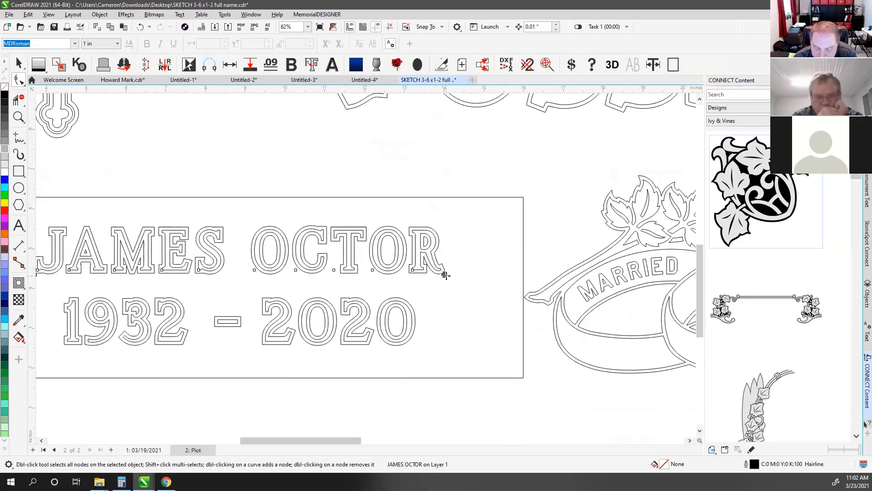
drag(446, 275, 519, 274)
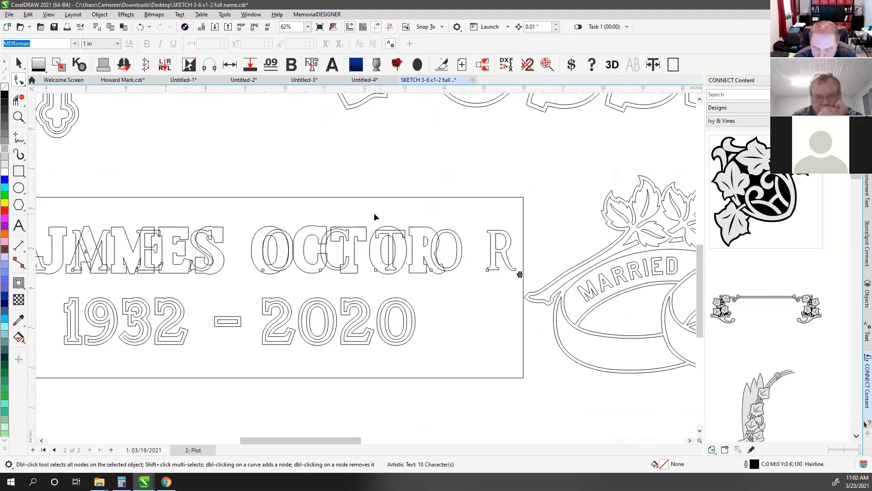
key(space)
click(491, 156)
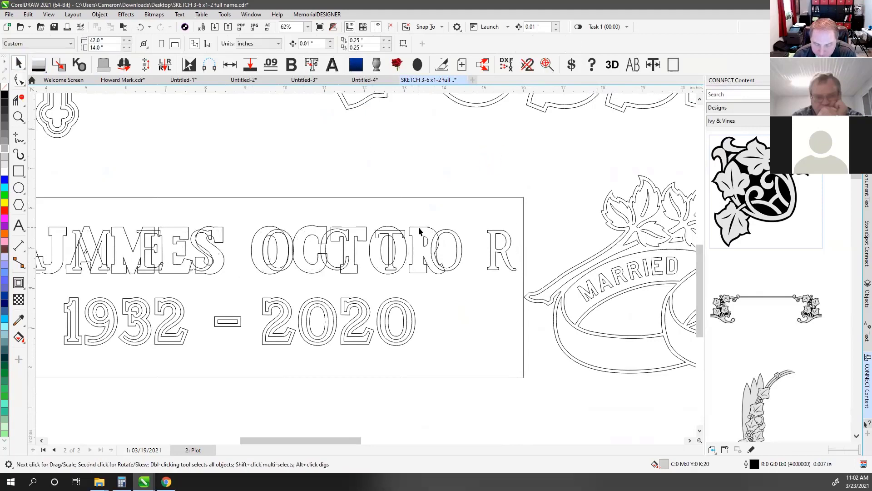
click(419, 228)
key(Delete)
click(511, 271)
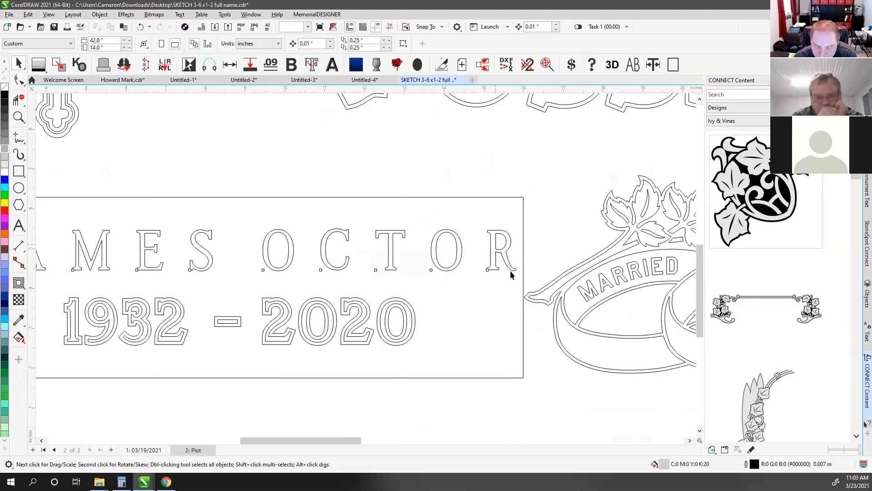
click(19, 80)
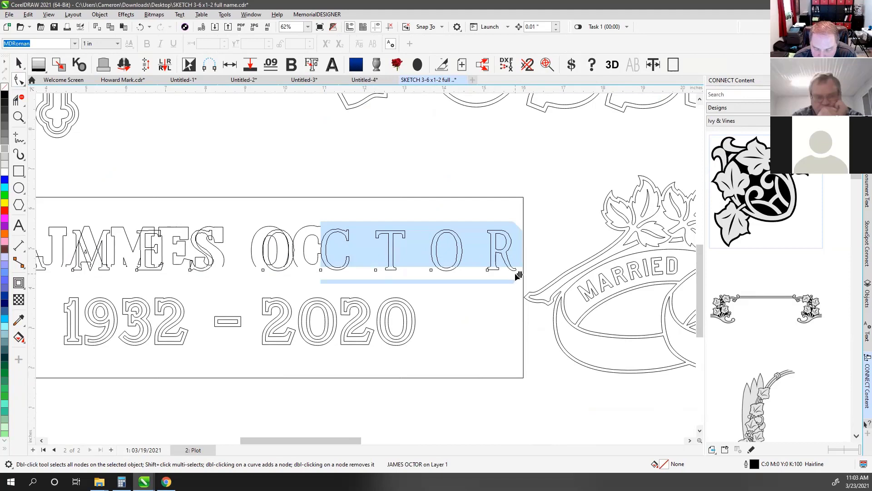
drag(519, 276, 368, 281)
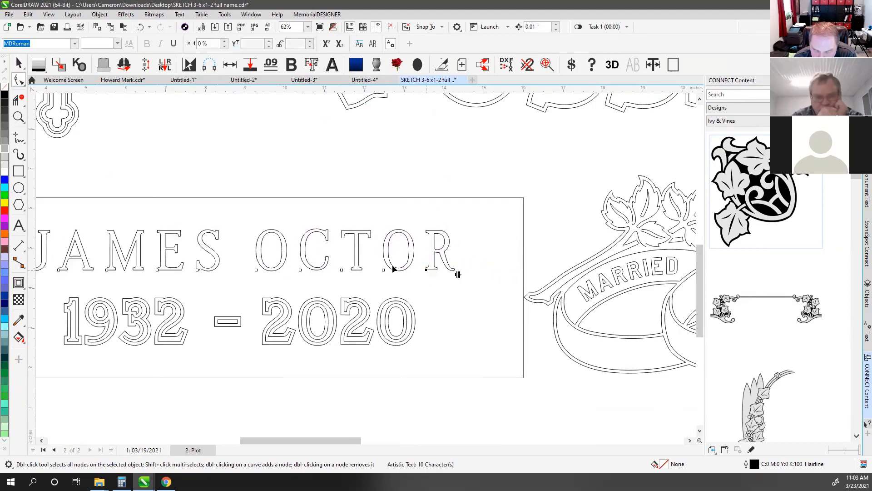
click(384, 269)
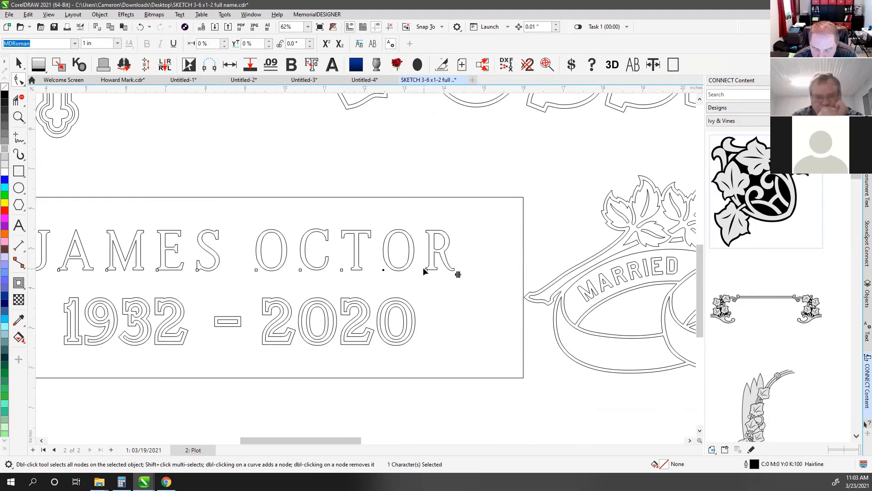
drag(486, 253, 367, 293)
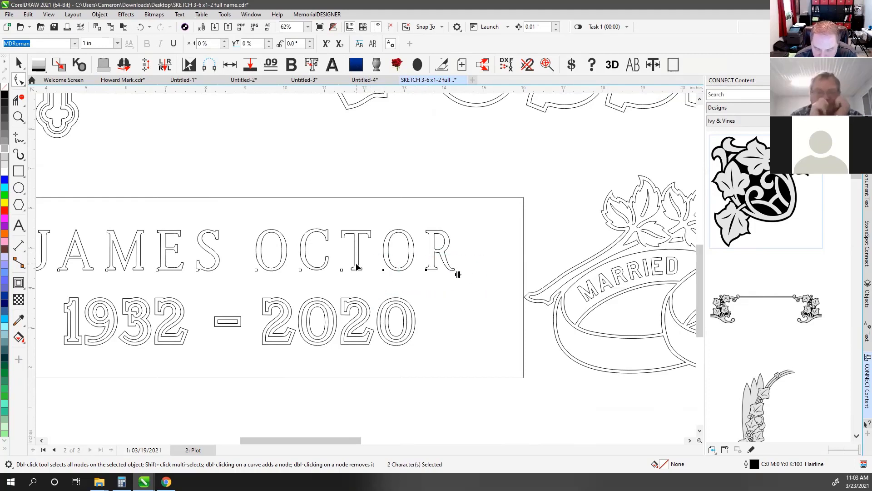
key(Left)
key(Left)
key(Left)
key(Left)
key(Left)
key(Left)
key(Left)
key(Left)
key(Left)
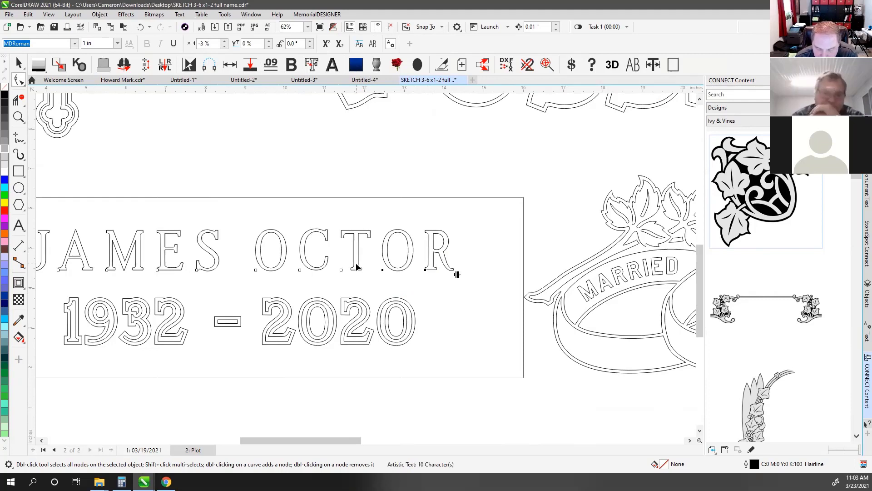
key(Left)
key(Left)
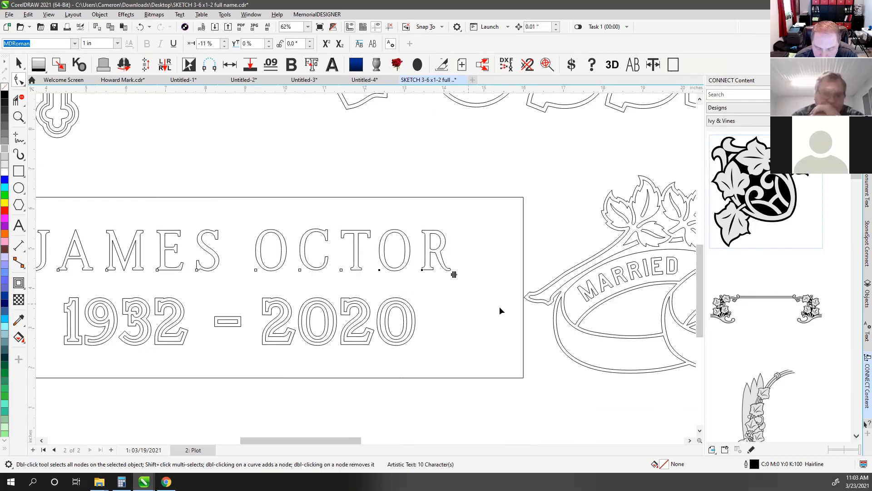
key(Left)
key(Left)
key(Left)
key(Left)
key(Left)
key(Left)
key(Left)
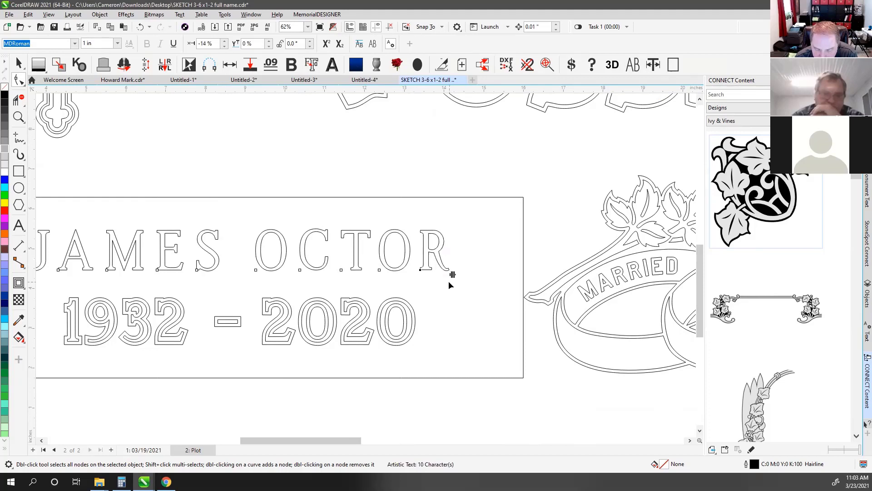
key(Left)
key(Left)
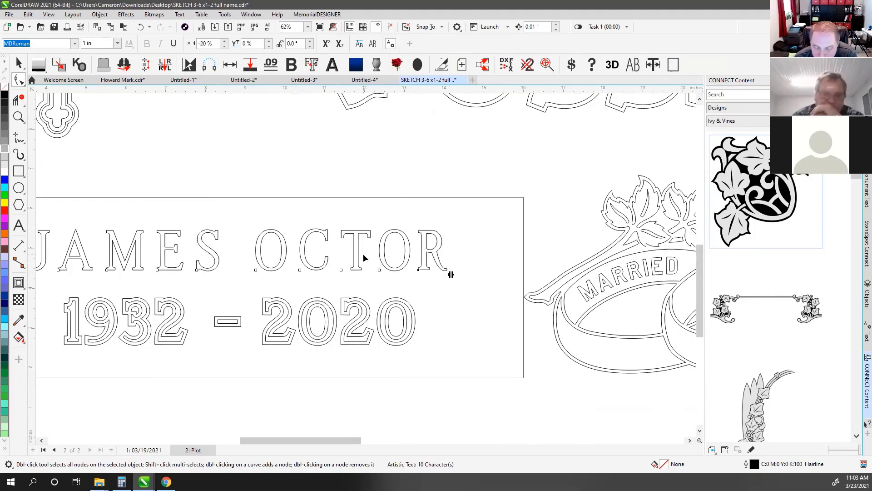
Nudge the C, T, O, R letters left, then T, O, R once more
drag(293, 250, 470, 282)
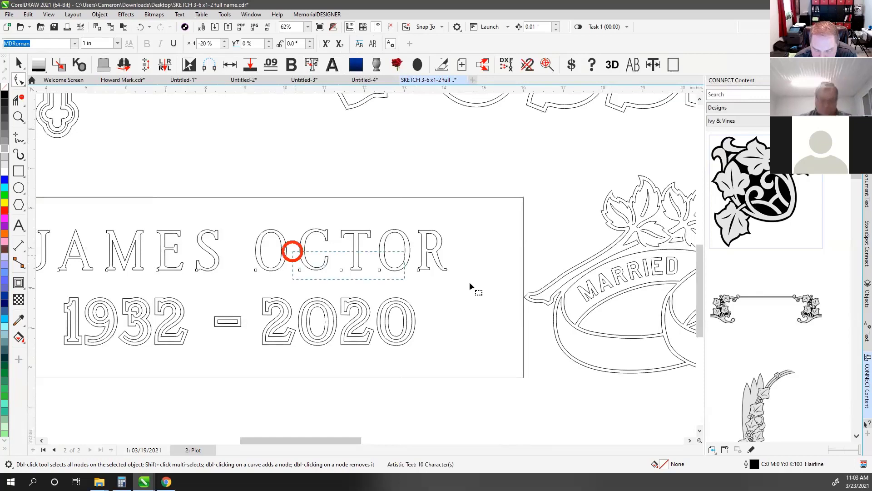
key(Left)
key(Left)
key(Left)
key(Left)
key(Left)
key(Left)
key(Left)
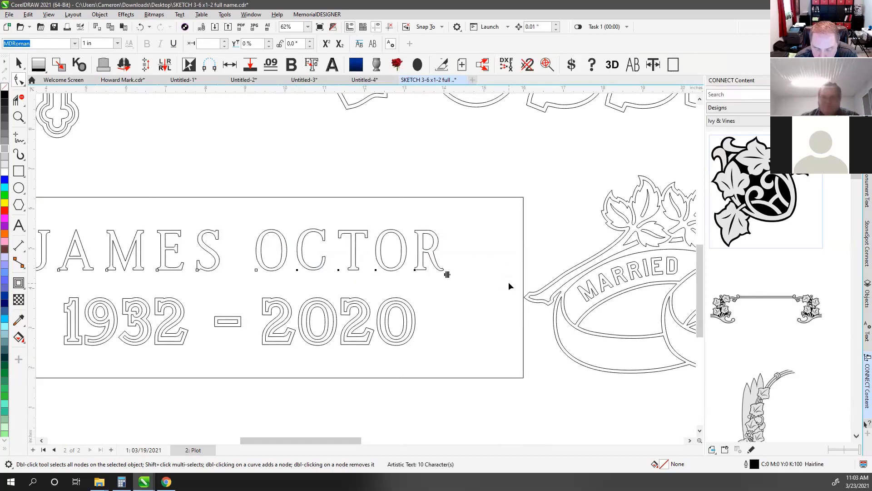
drag(331, 249, 459, 275)
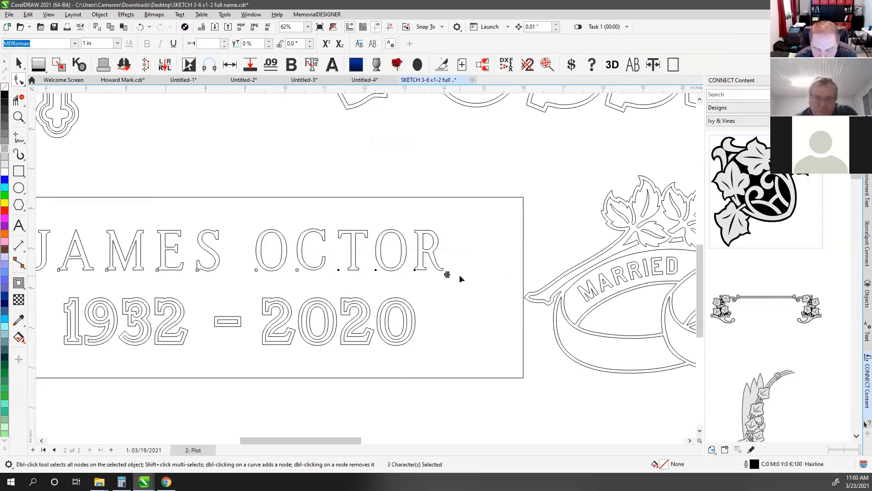
key(Left)
key(Left)
key(Left)
key(Left)
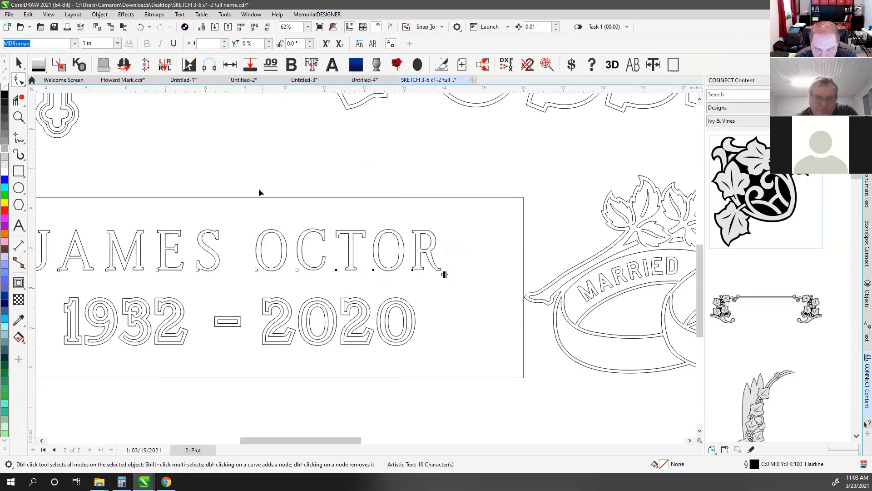
click(18, 225)
drag(373, 250, 485, 261)
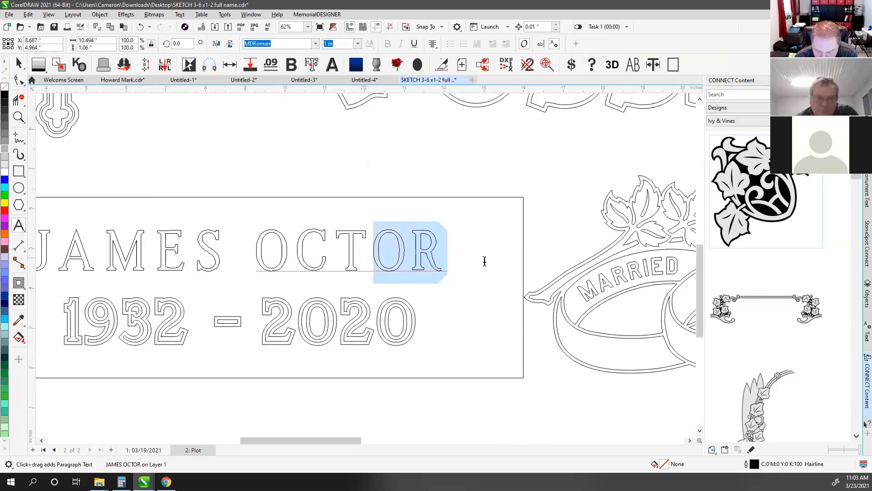
text(.)
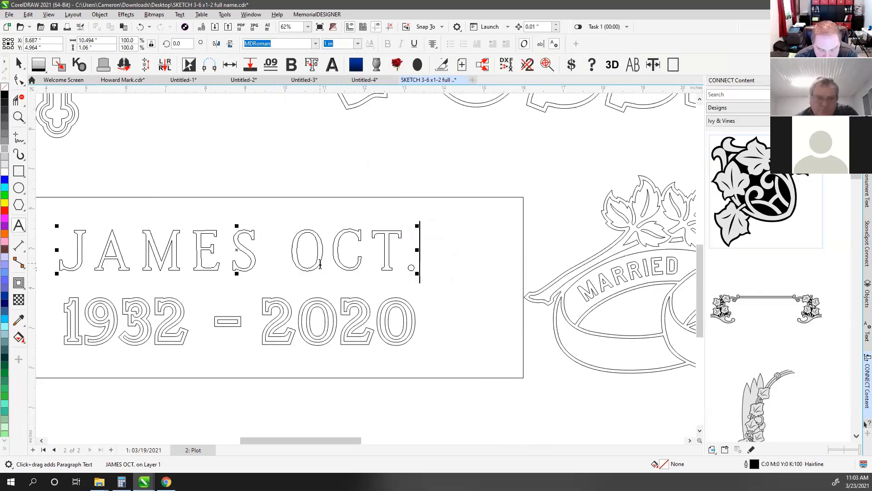
drag(293, 257, 438, 255)
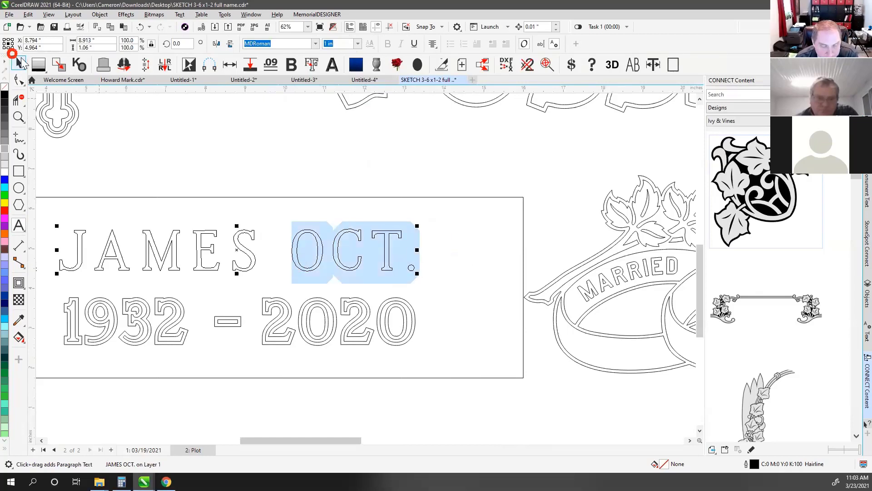
click(20, 62)
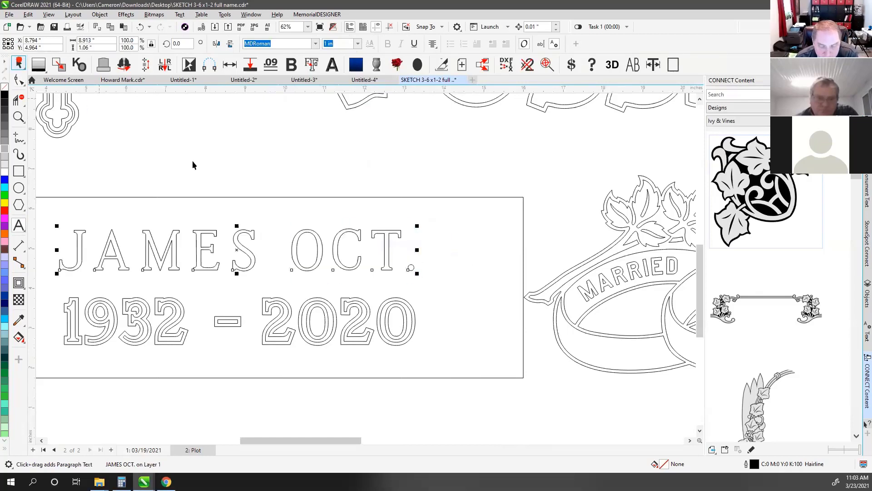
click(318, 250)
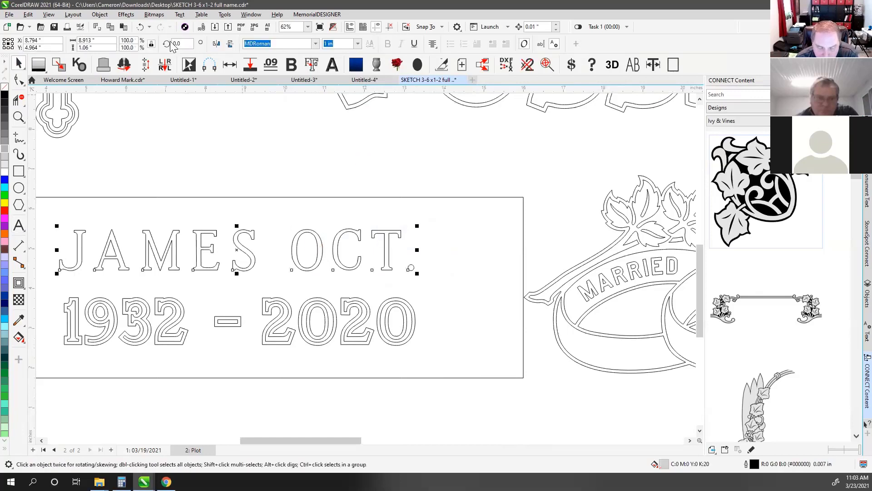
click(100, 14)
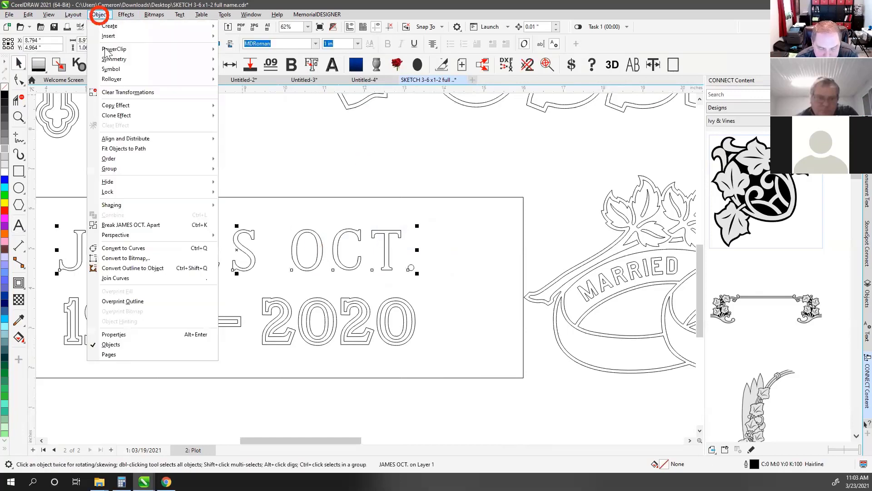
click(145, 248)
Zoom in and drag the C's inner end node inward to start forming a G
click(18, 80)
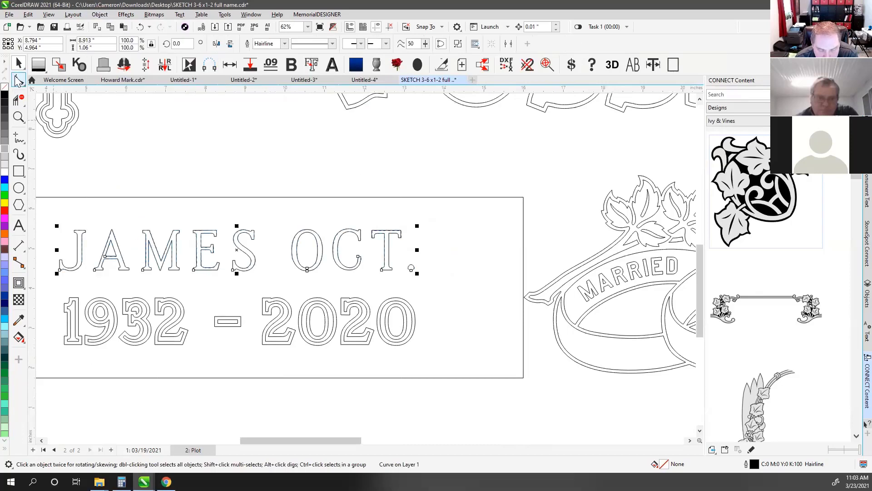
scroll(376, 275, up, 1)
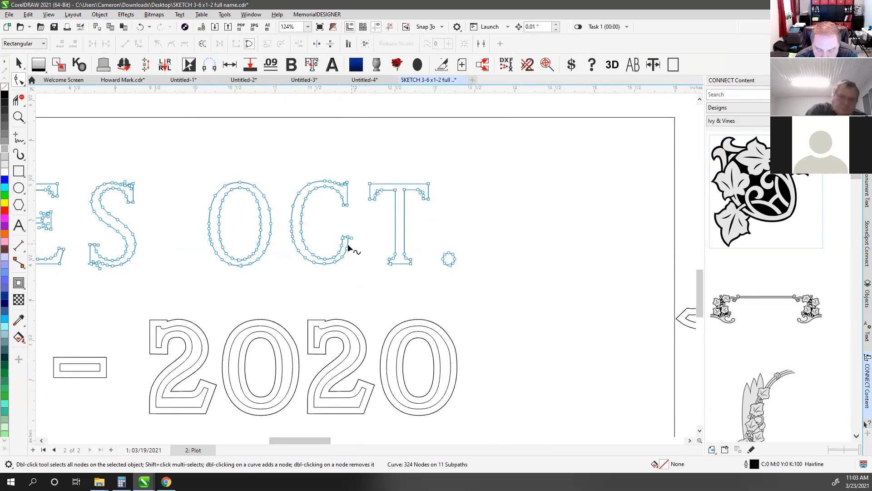
scroll(352, 247, up, 1)
scroll(369, 265, up, 1)
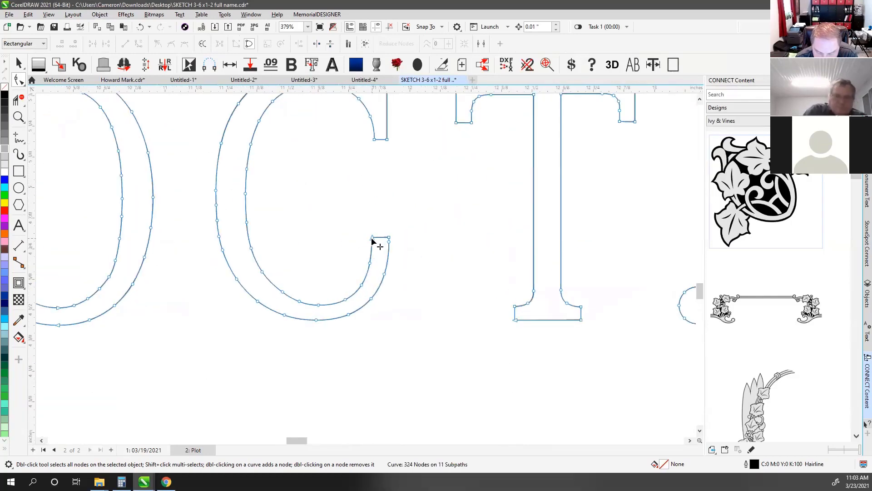
drag(372, 237, 311, 176)
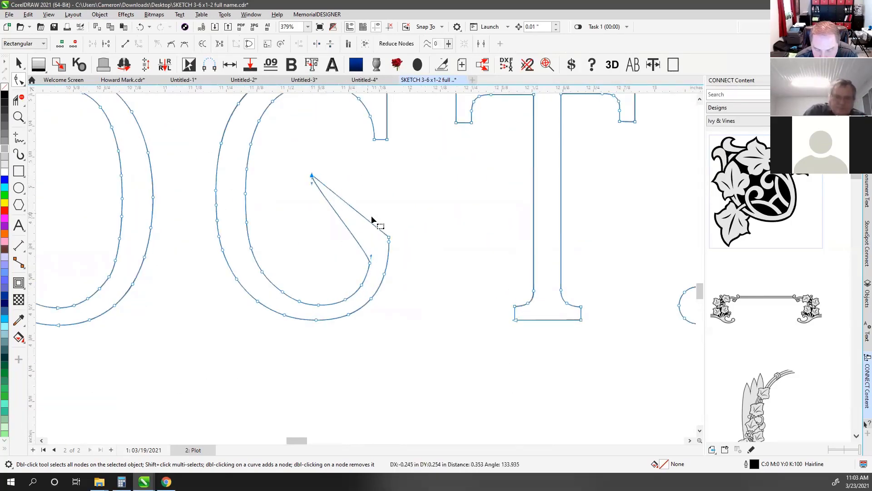
drag(361, 214, 365, 200)
key(ctrl+z)
Turn the G's diagonal segment into a curve and bow it into a smooth inner arc
right_click(351, 208)
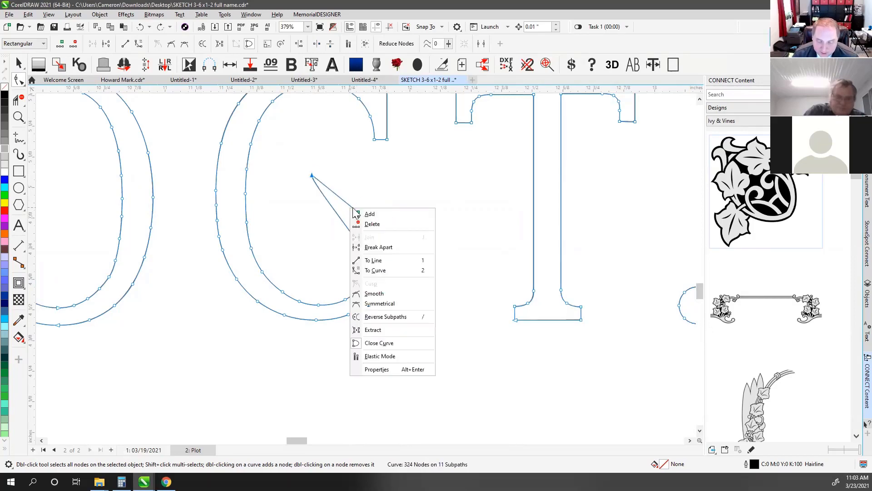
click(382, 176)
right_click(348, 203)
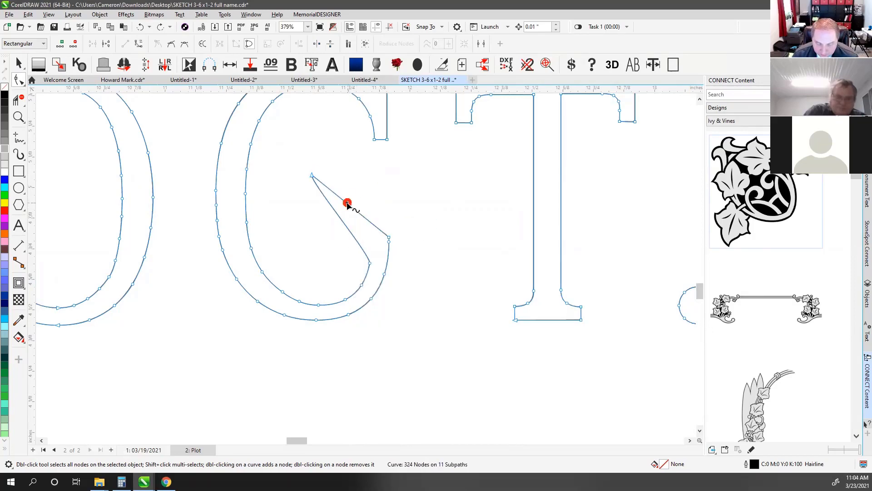
click(380, 266)
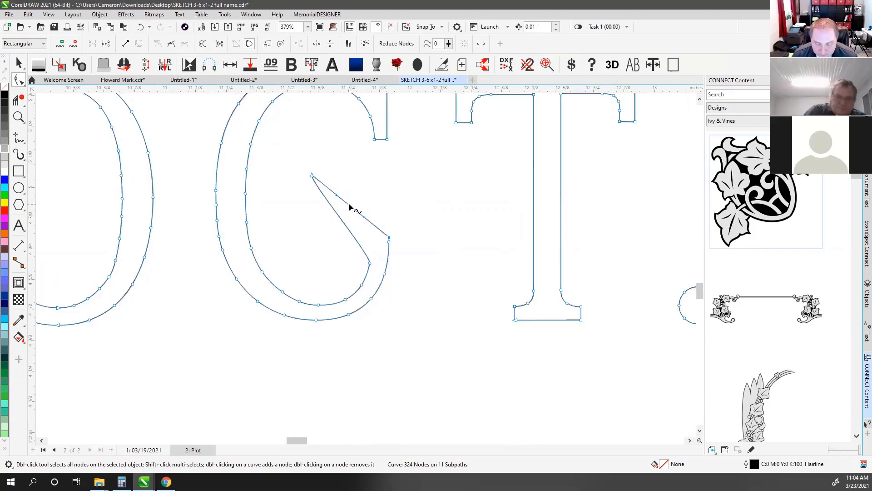
drag(346, 204, 357, 190)
right_click(335, 210)
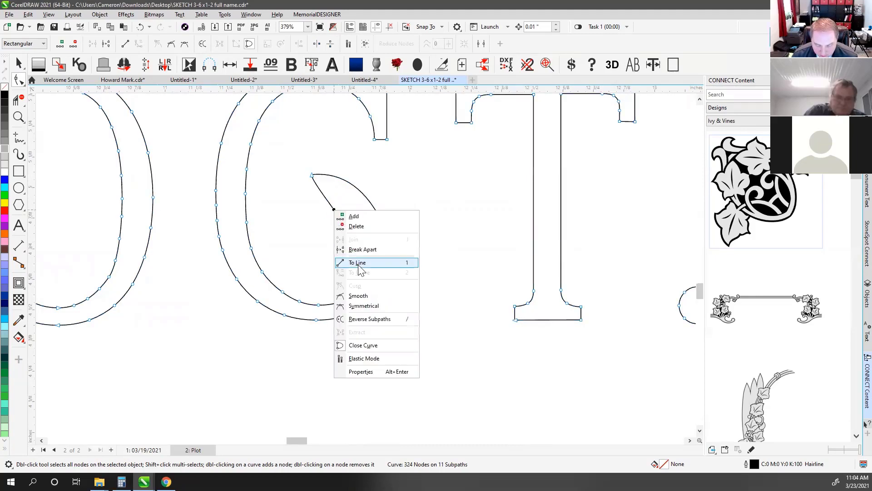
click(394, 163)
drag(335, 210, 347, 206)
Delete three extra nodes and smooth the G's right outer curve
double_click(370, 263)
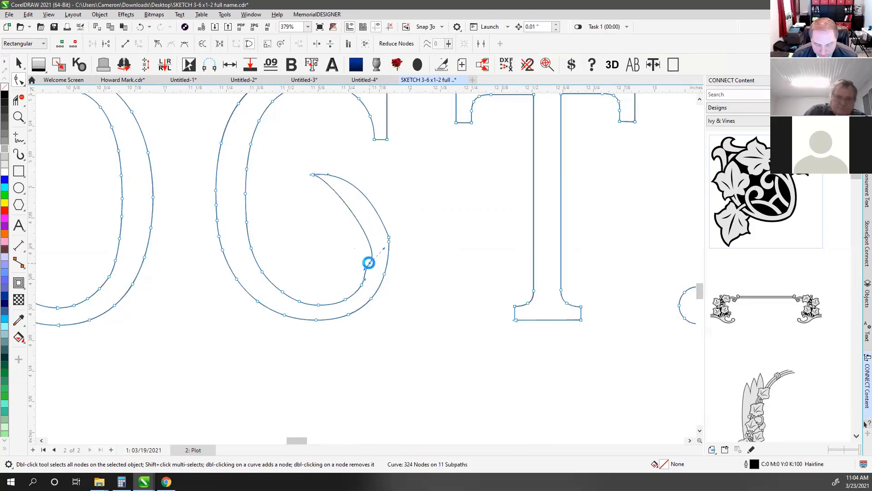
double_click(390, 242)
double_click(390, 237)
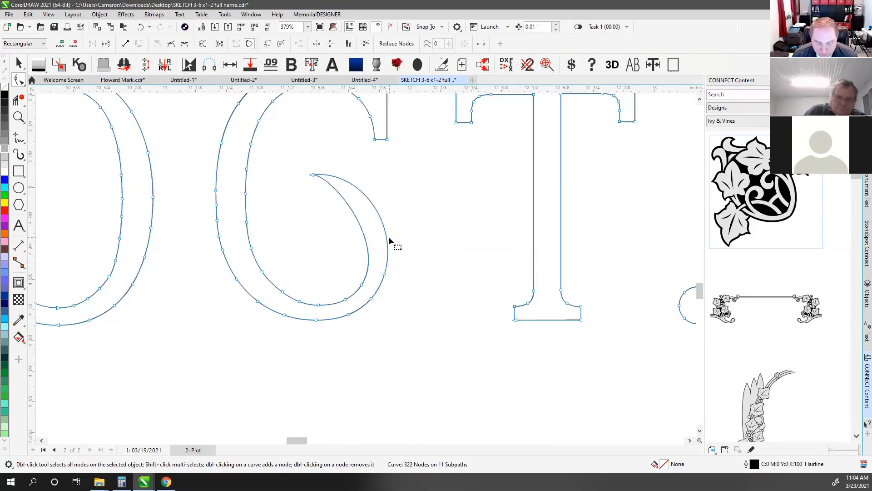
drag(366, 195, 363, 192)
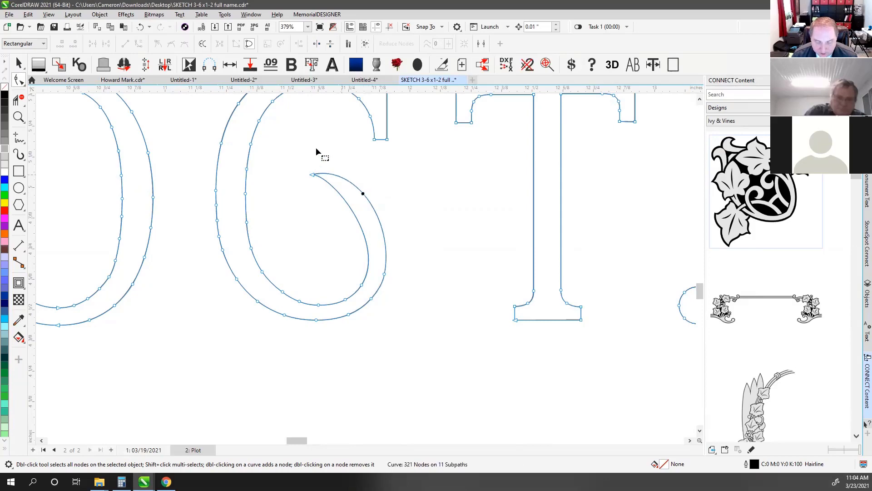
click(330, 127)
click(18, 64)
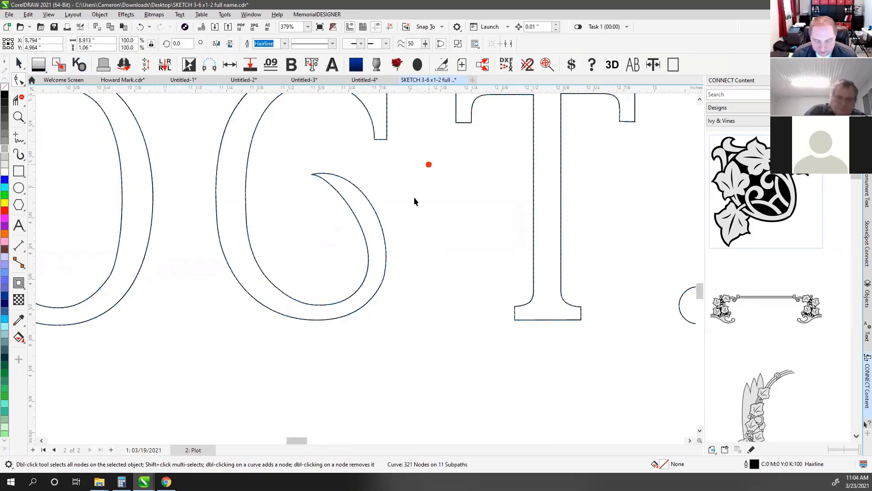
scroll(366, 268, down, 2)
click(366, 268)
scroll(366, 268, down, 4)
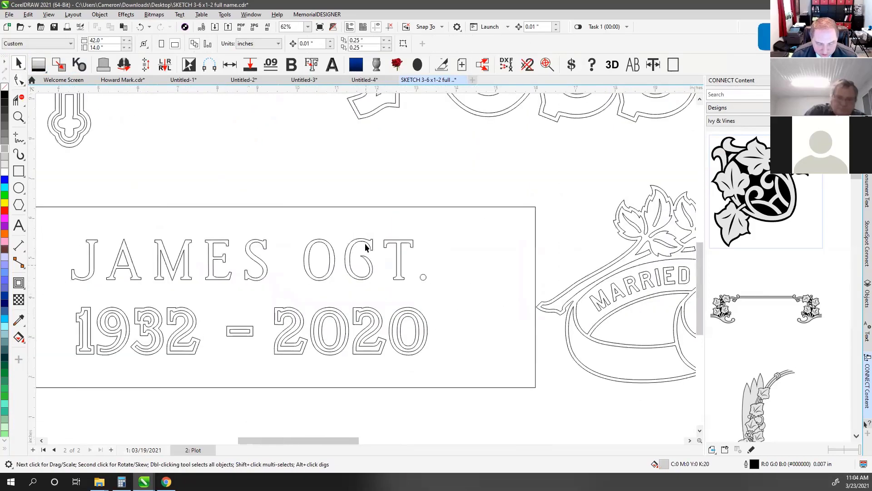
scroll(364, 260, down, 1)
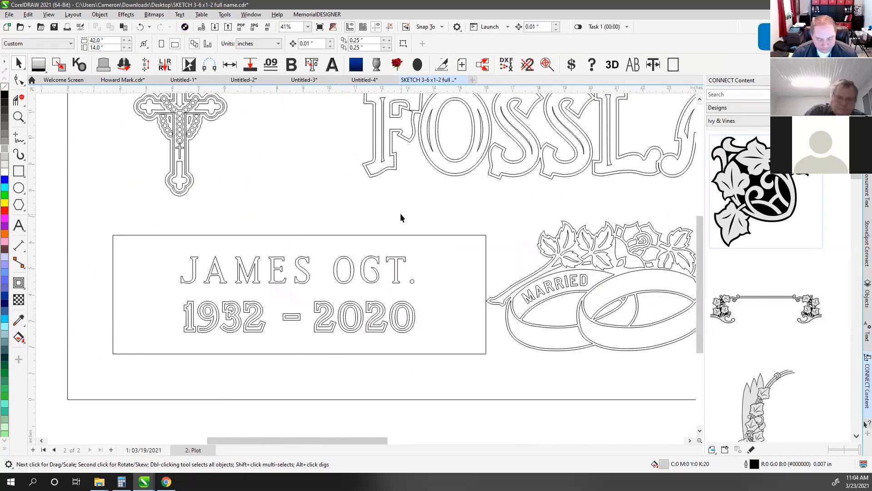
scroll(401, 214, down, 1)
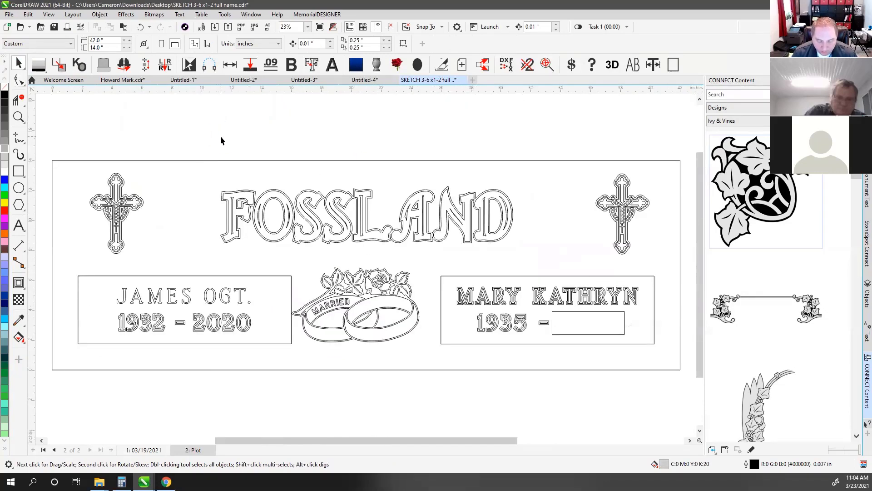
click(220, 301)
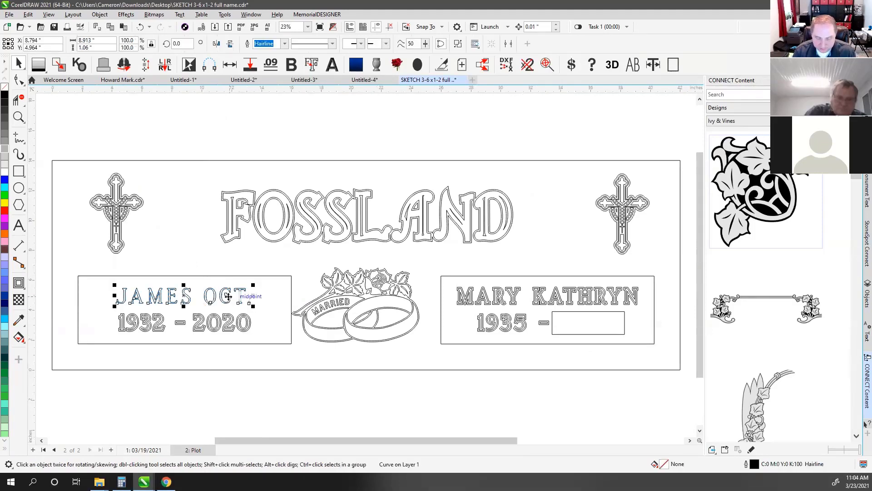
click(276, 159)
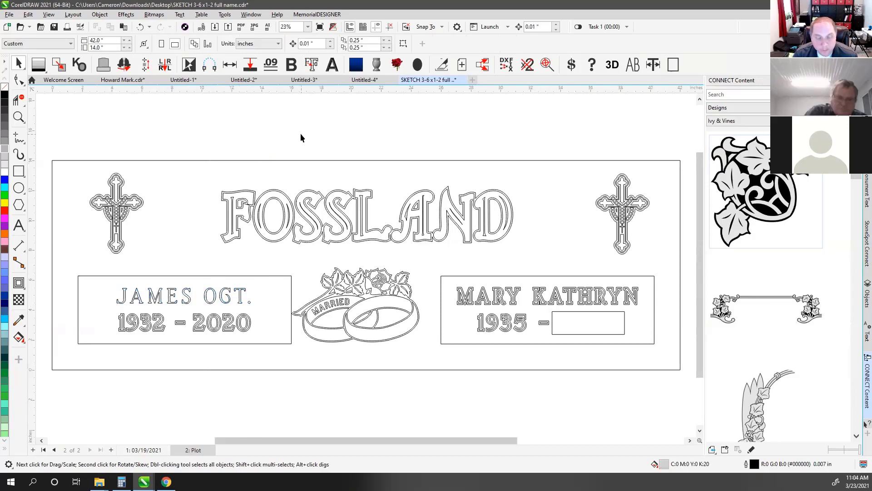